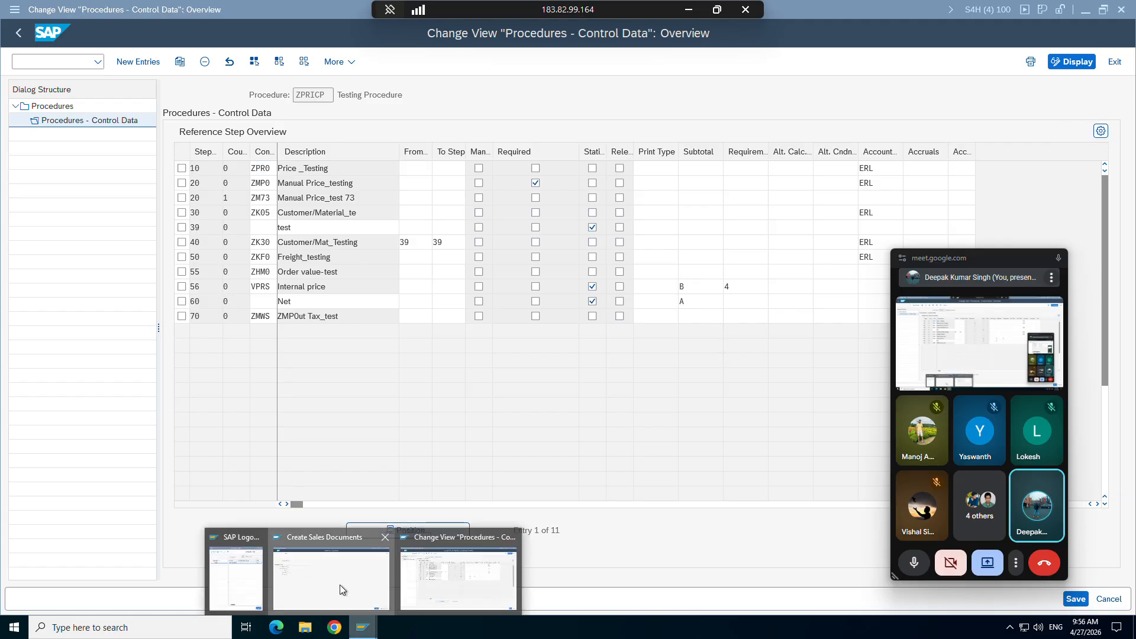
# Switch to the Create Sales Documents session and start order type ZOR9 with sales organization ZORG, distribution channel ZC and division ZD.
pyautogui.click(340, 587)
pyautogui.click(155, 190)
pyautogui.press('BackSpace')
pyautogui.click(157, 211)
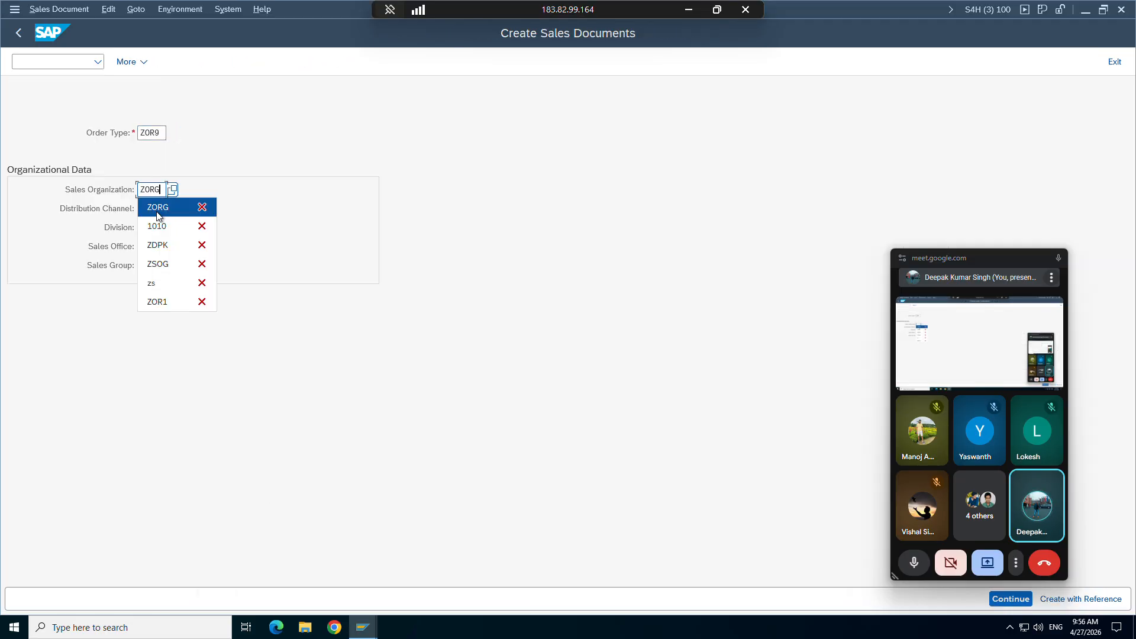
pyautogui.press('Tab')
pyautogui.press('BackSpace')
pyautogui.click(151, 231)
pyautogui.press('Tab')
pyautogui.press('BackSpace')
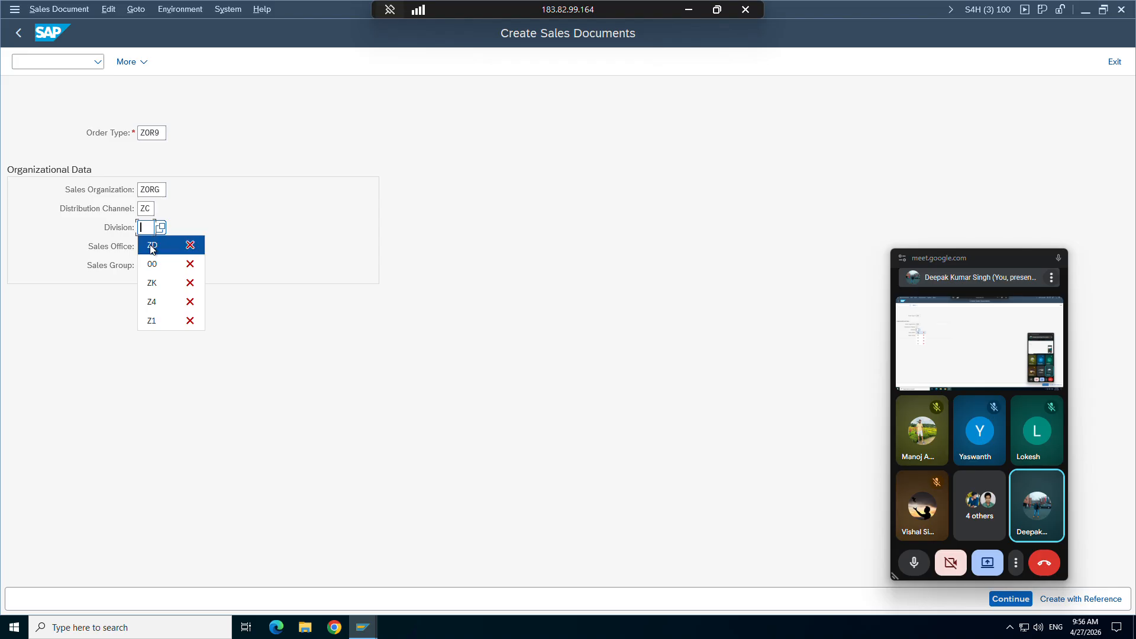
pyautogui.click(152, 244)
pyautogui.press('Tab')
pyautogui.press('Return')
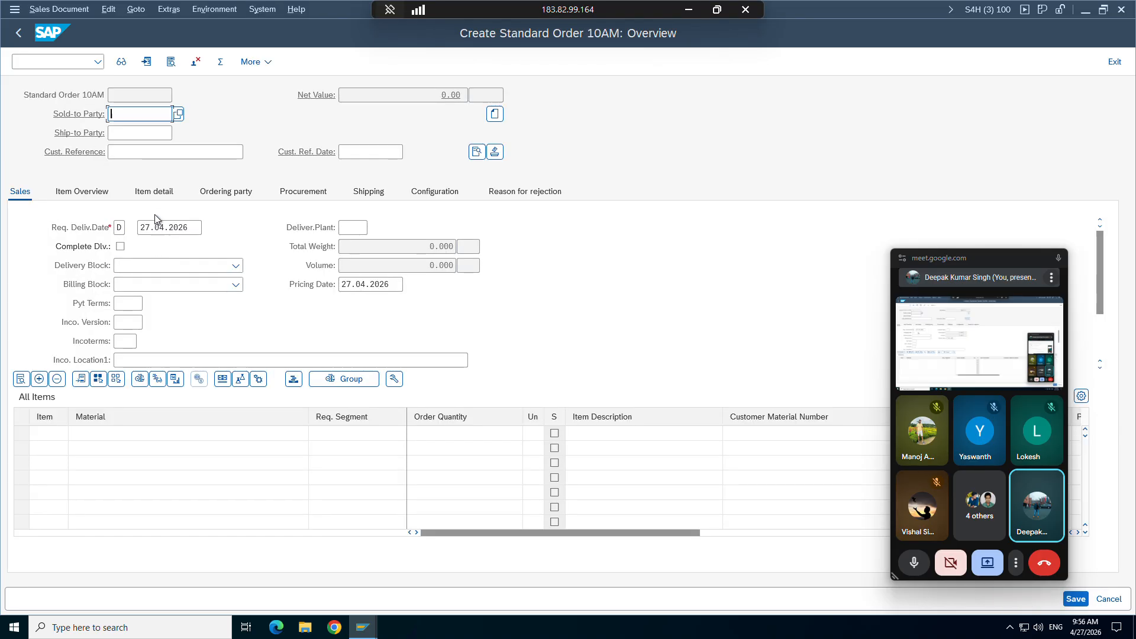
# Enter the customer's number as the sold-to party of the new sales order.
pyautogui.press('BackSpace')
pyautogui.click(151, 130)
pyautogui.press('Return')
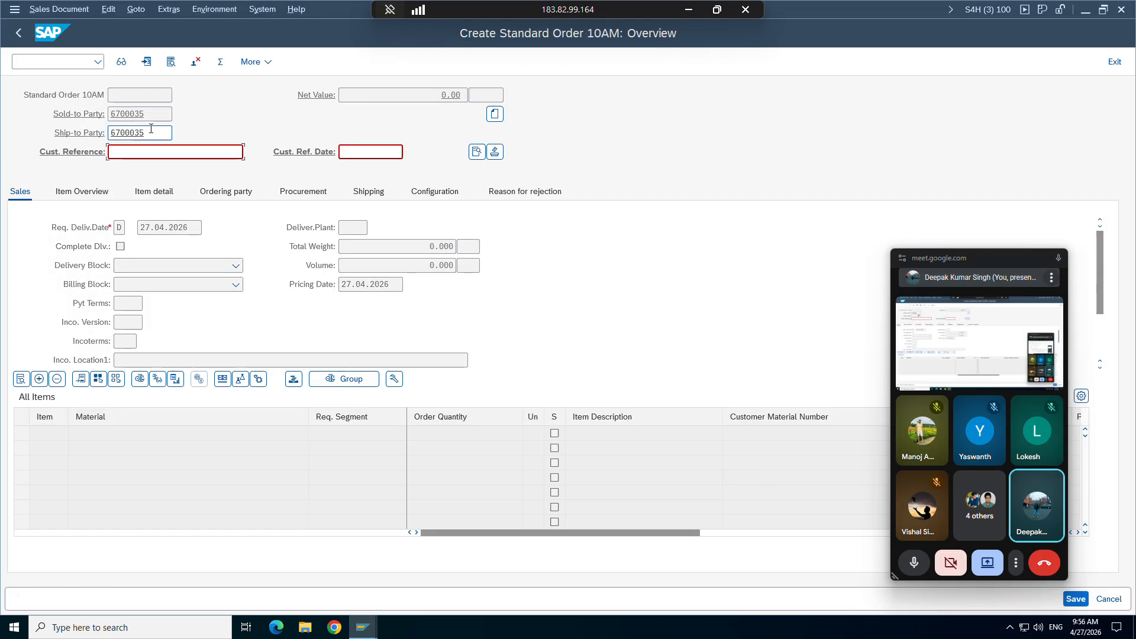
# Add material TG12_96F to the order's first item line with an order quantity of 2.
pyautogui.press('BackSpace')
pyautogui.click(98, 208)
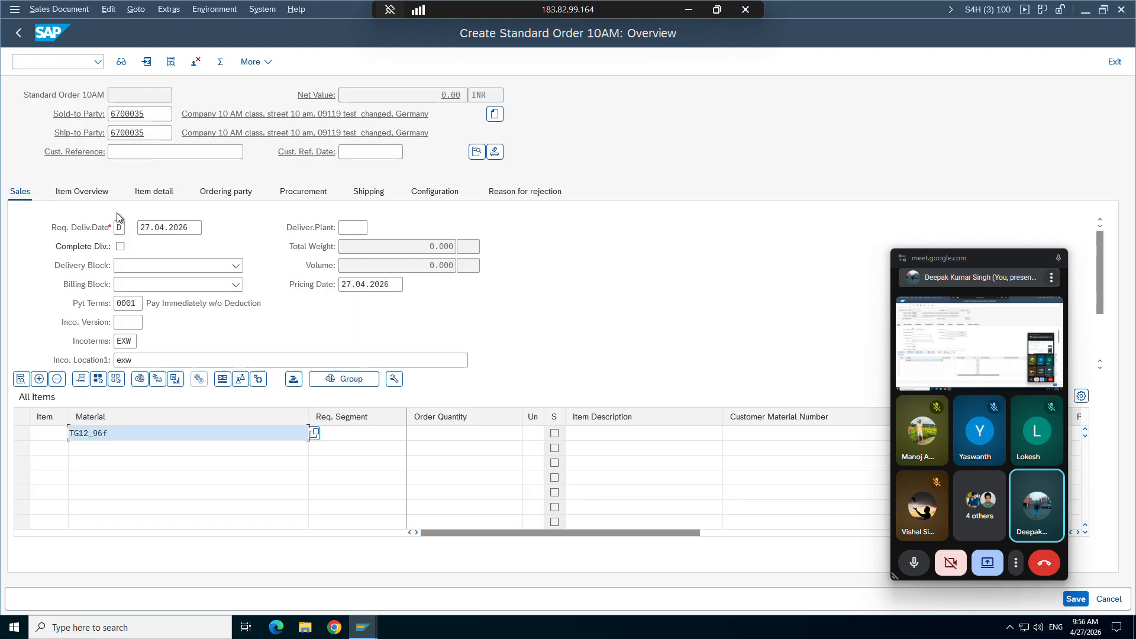
pyautogui.press('Return')
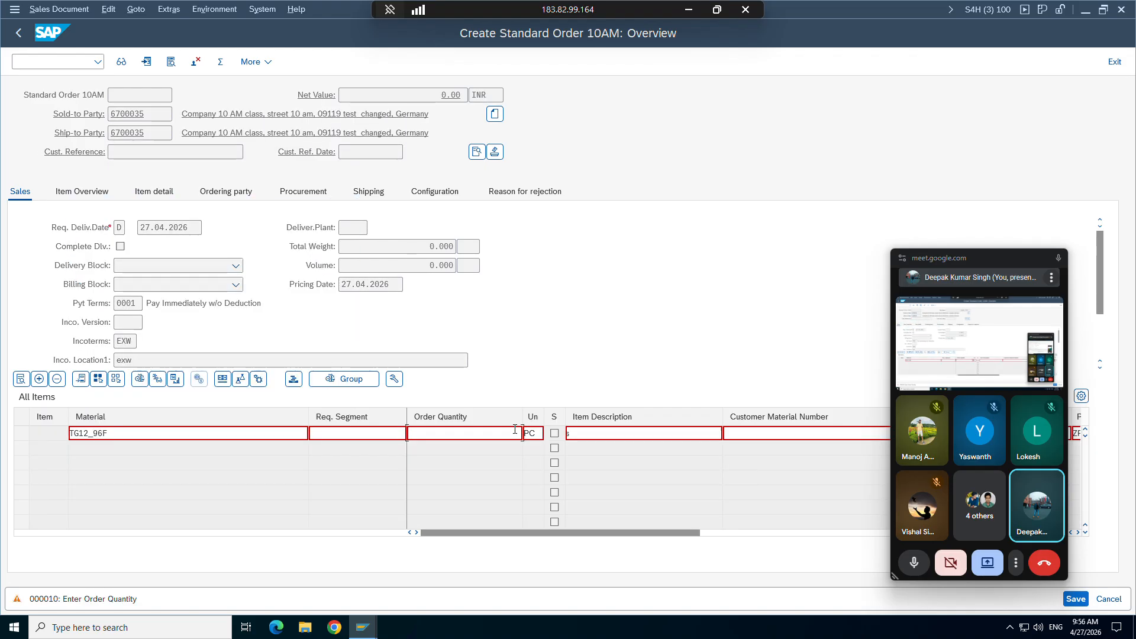
pyautogui.write('2')
pyautogui.press('Return')
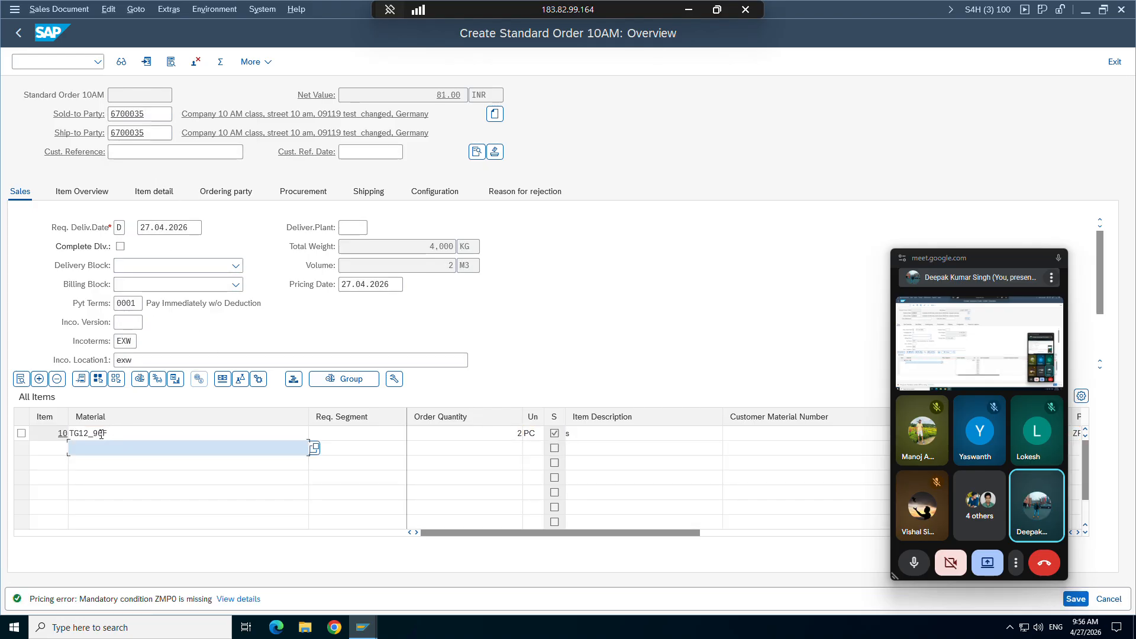
# From item 10's incompletion log, fill in the missing sold-to customer reference with "test" and return to the item data.
pyautogui.doubleClick(101, 434)
pyautogui.click(108, 11)
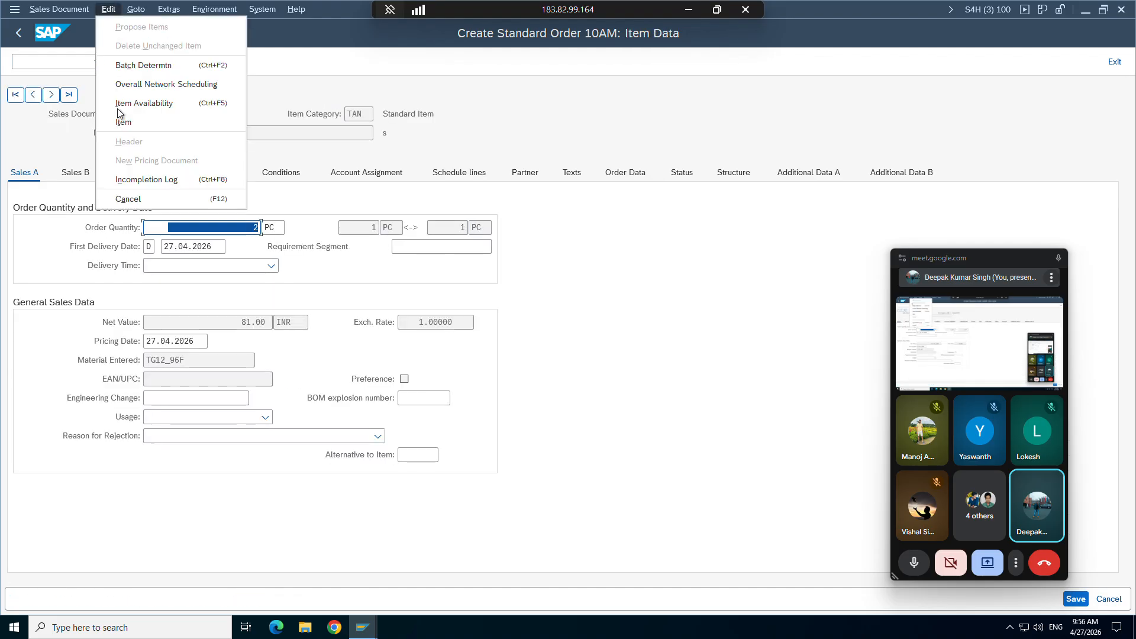
pyautogui.click(152, 181)
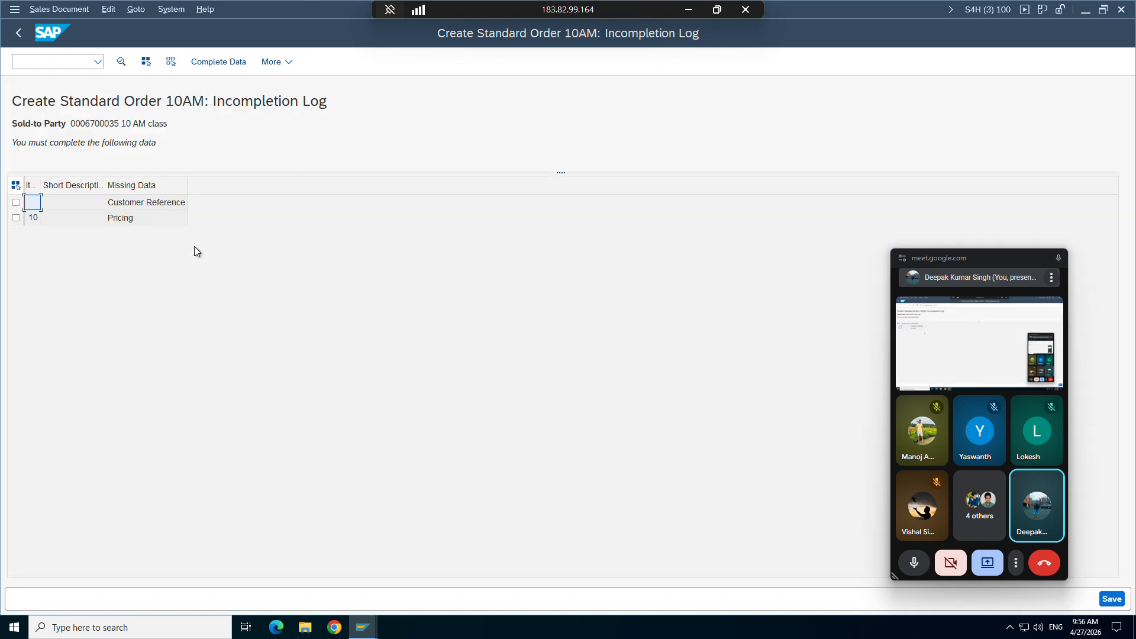
pyautogui.doubleClick(142, 202)
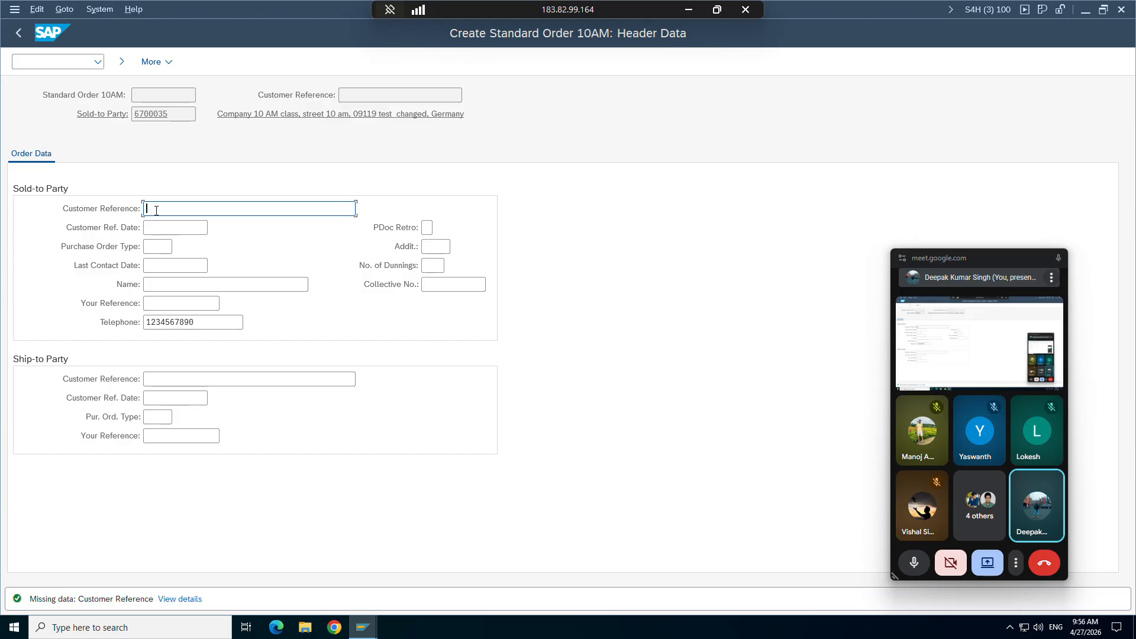
pyautogui.write('test')
pyautogui.press('Return')
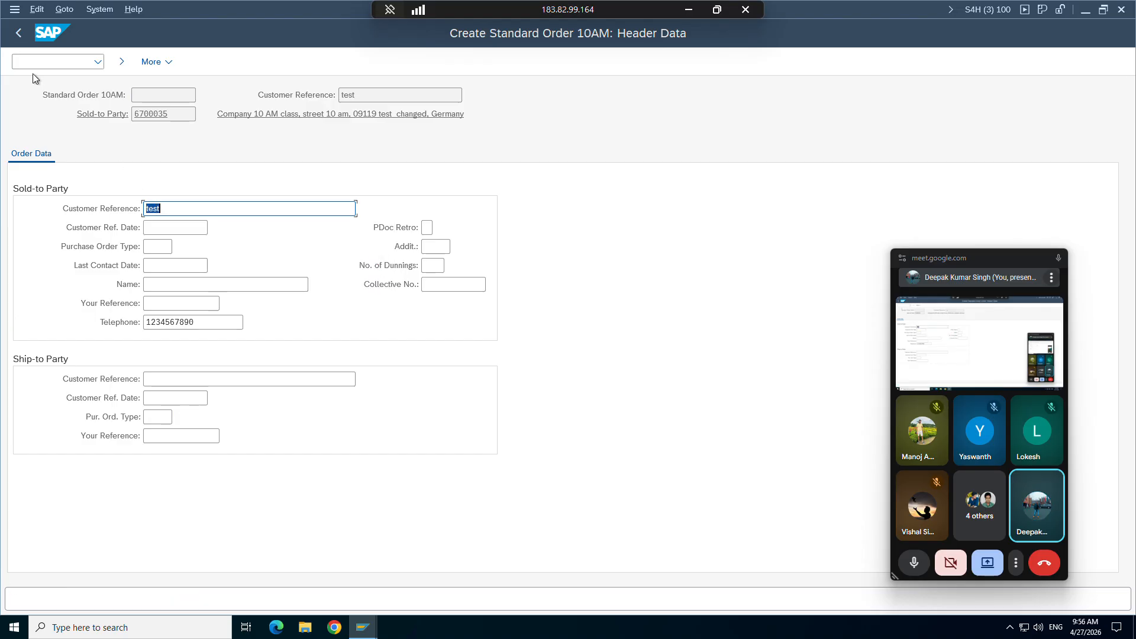
pyautogui.click(17, 33)
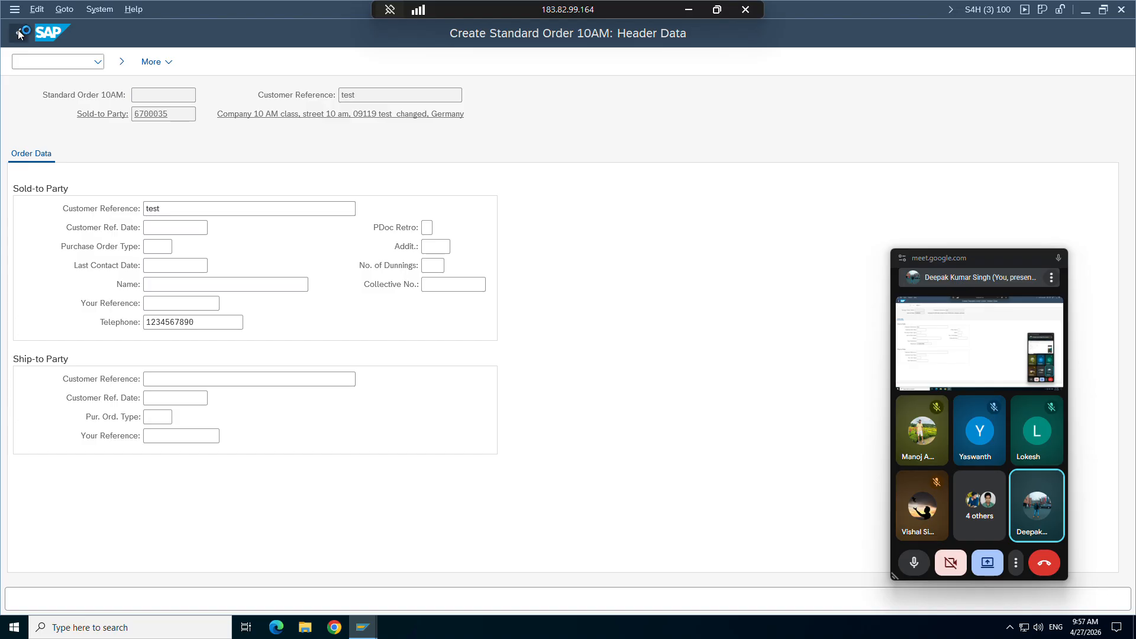
pyautogui.click(19, 34)
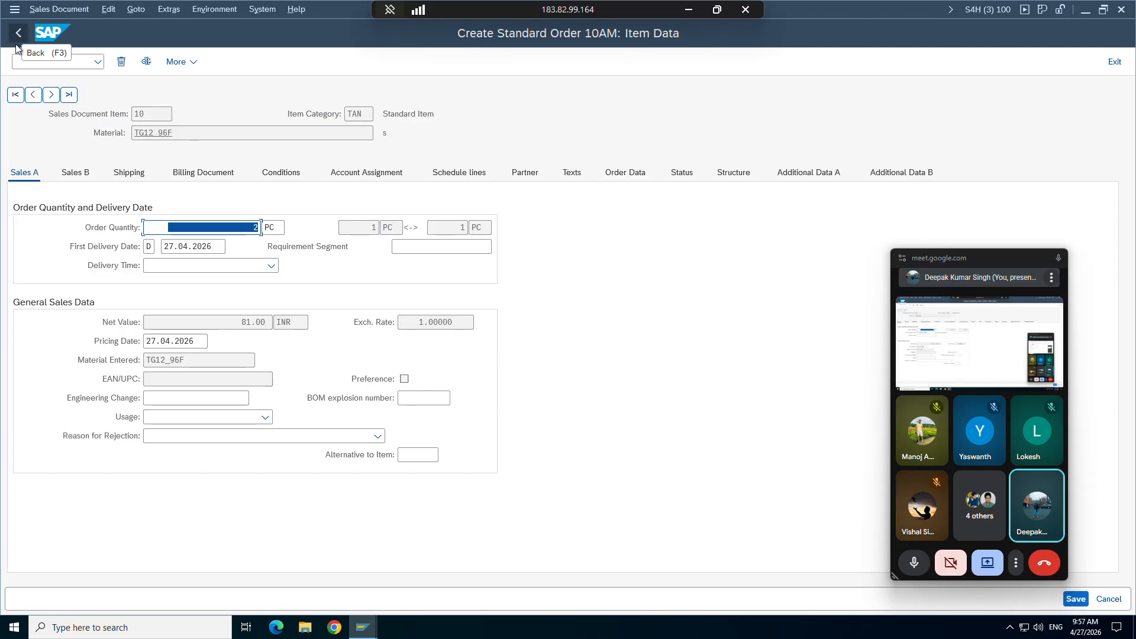
# Open the incompletion log from the order overview and review the pricing conditions behind item 10's missing Pricing entry.
pyautogui.click(129, 173)
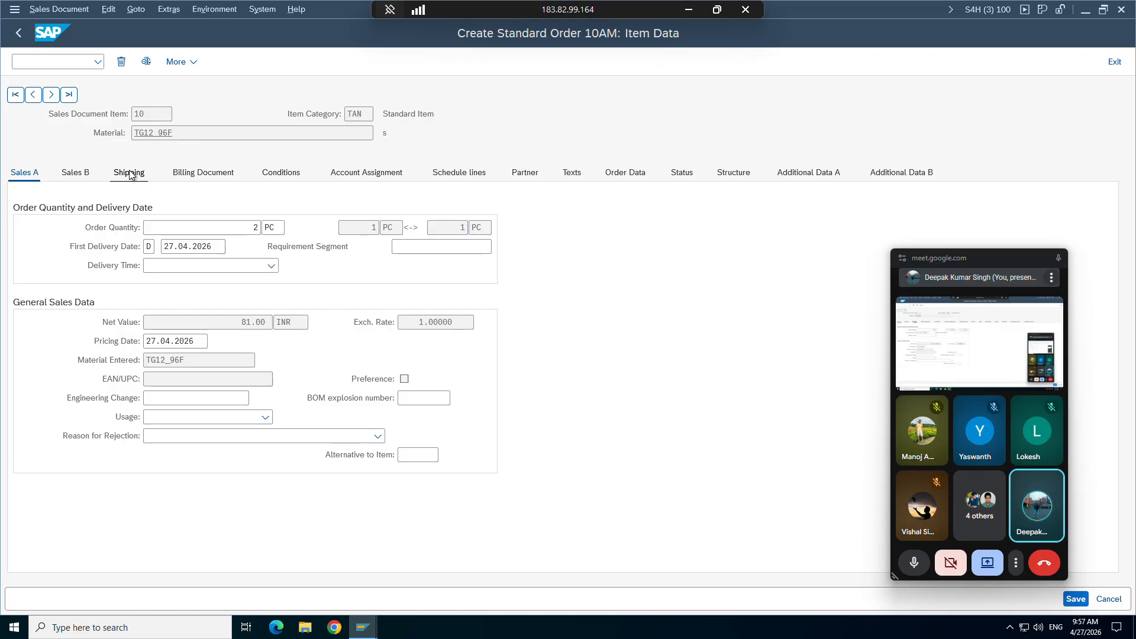
pyautogui.click(21, 33)
pyautogui.click(108, 9)
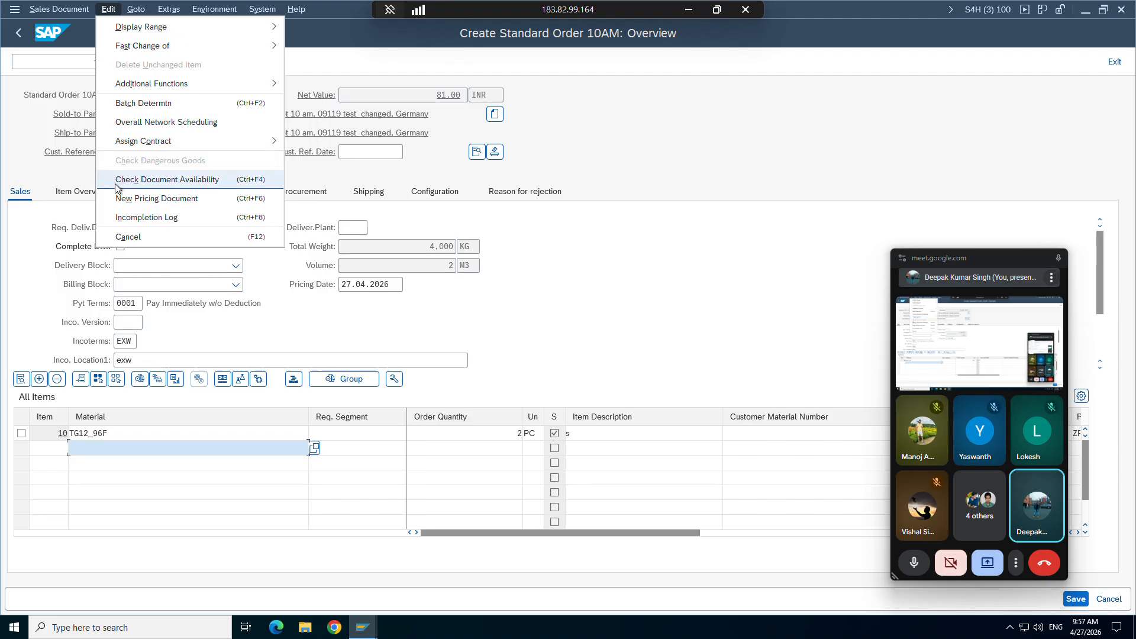
pyautogui.click(119, 220)
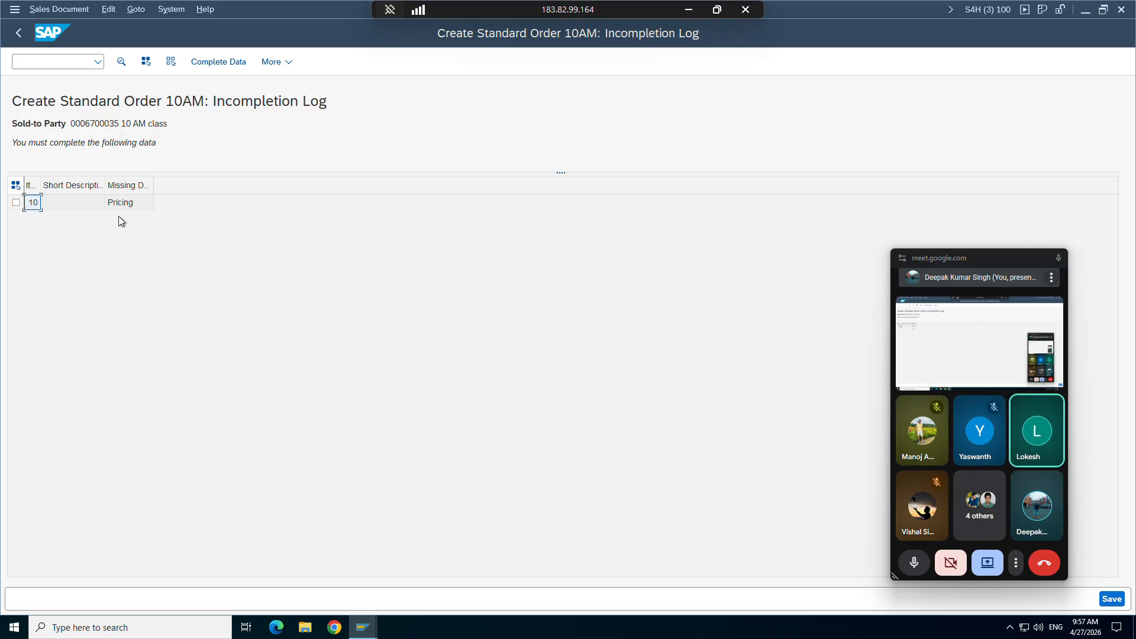
pyautogui.doubleClick(91, 203)
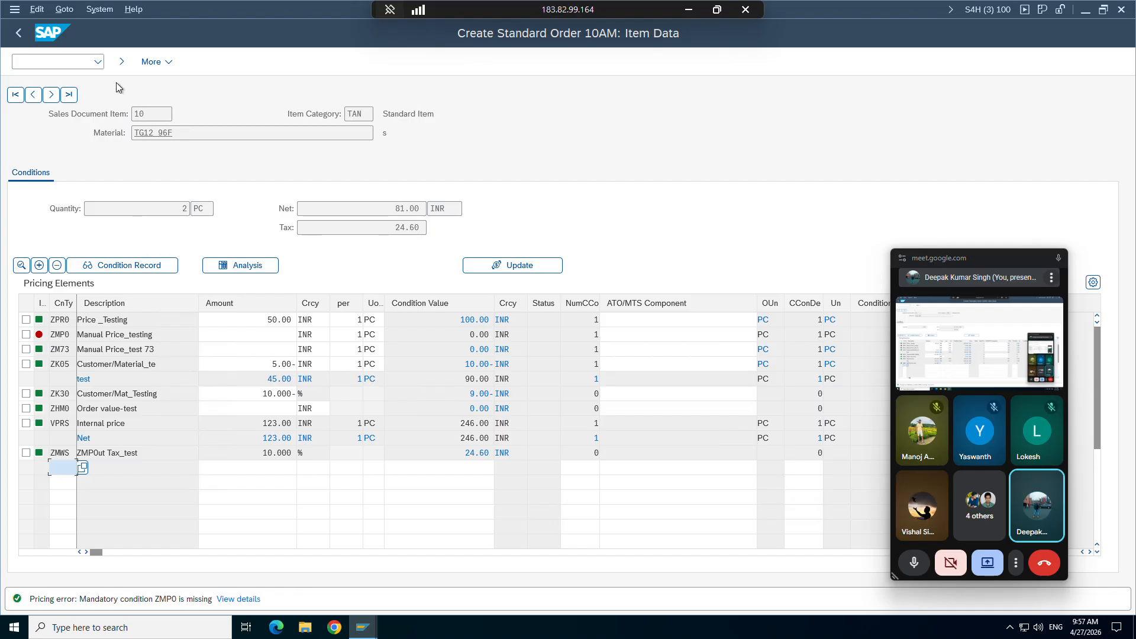
# Return from the pricing conditions to the order overview and display the order's incompletion log again.
pyautogui.click(19, 39)
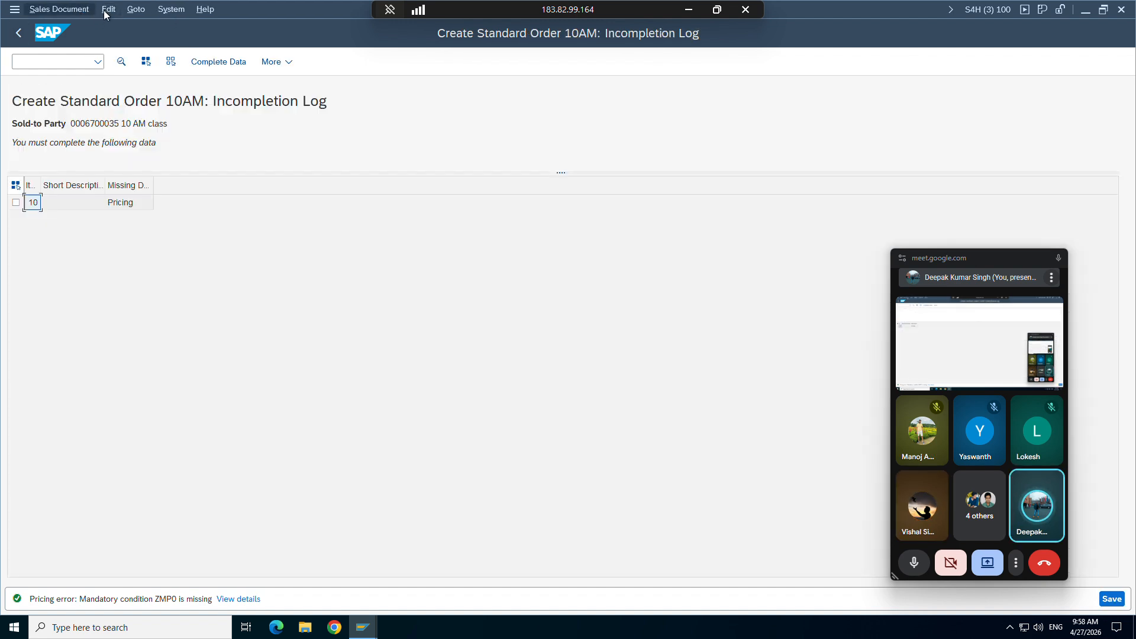
pyautogui.click(19, 33)
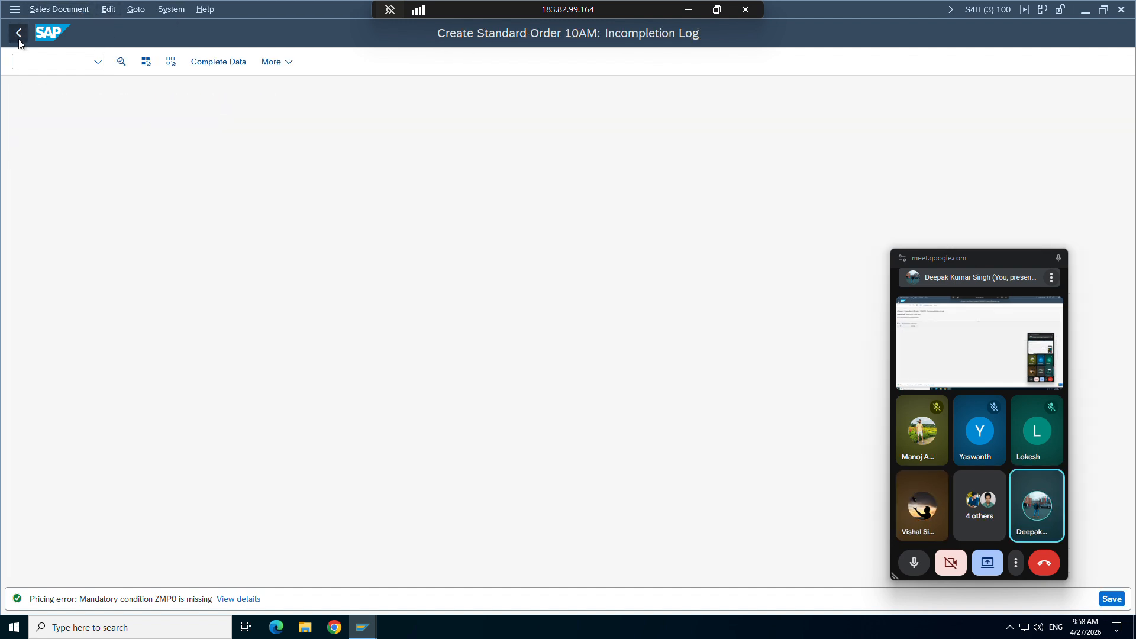
pyautogui.click(113, 13)
pyautogui.click(142, 219)
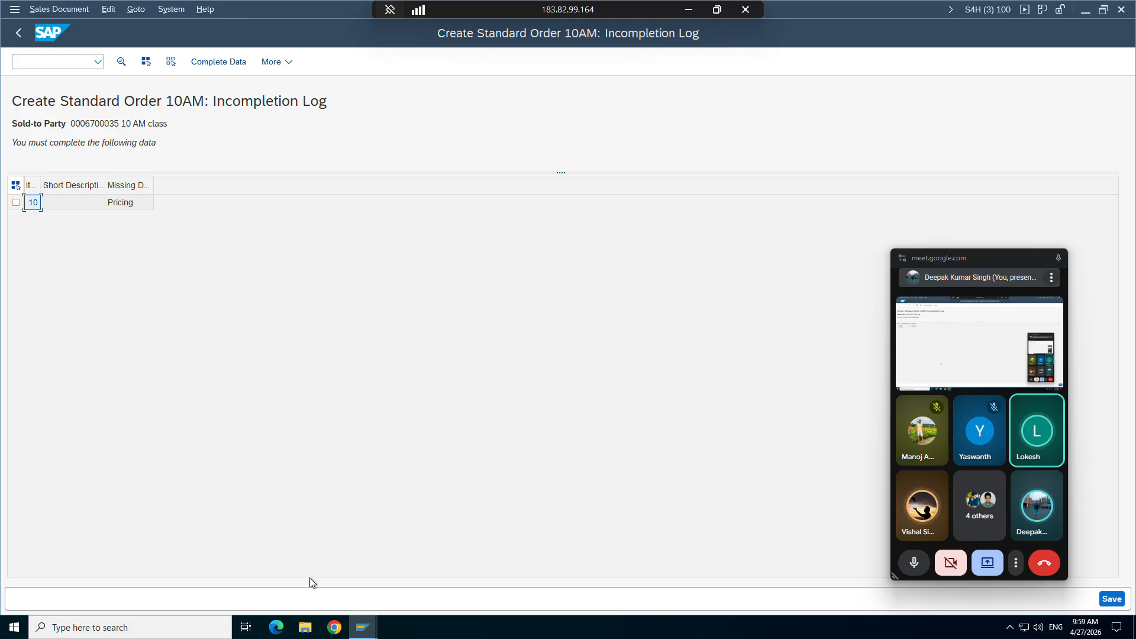
# Switch to the pricing procedure control data session and open transaction VOV8 in a new session.
pyautogui.click(362, 626)
pyautogui.click(400, 566)
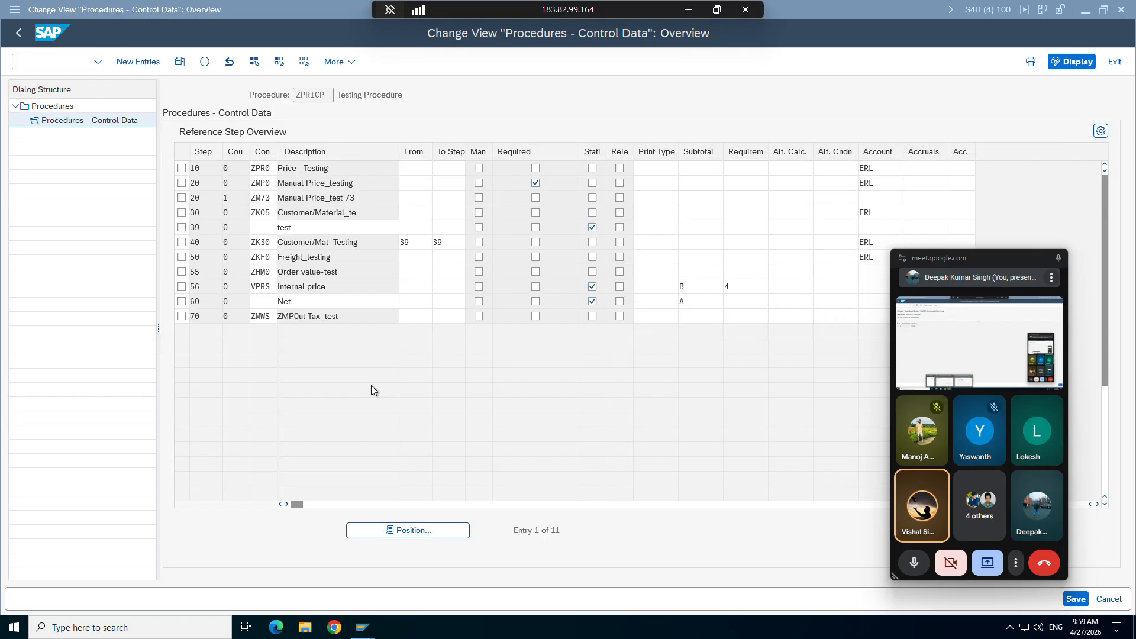
pyautogui.click(38, 56)
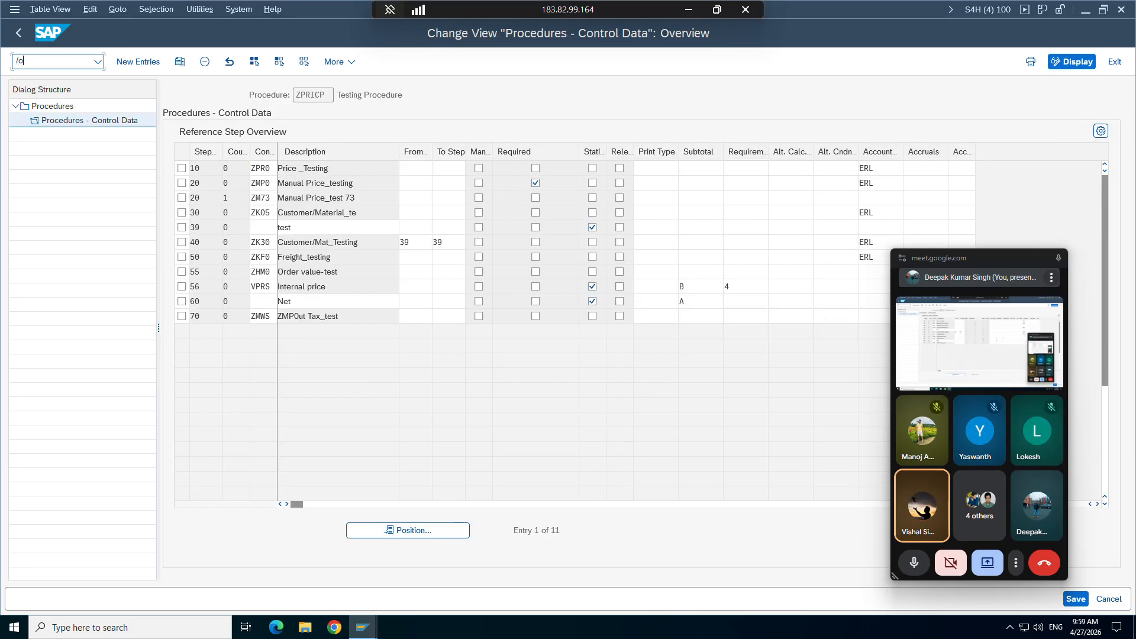
pyautogui.write('/ovov8')
pyautogui.press('Return')
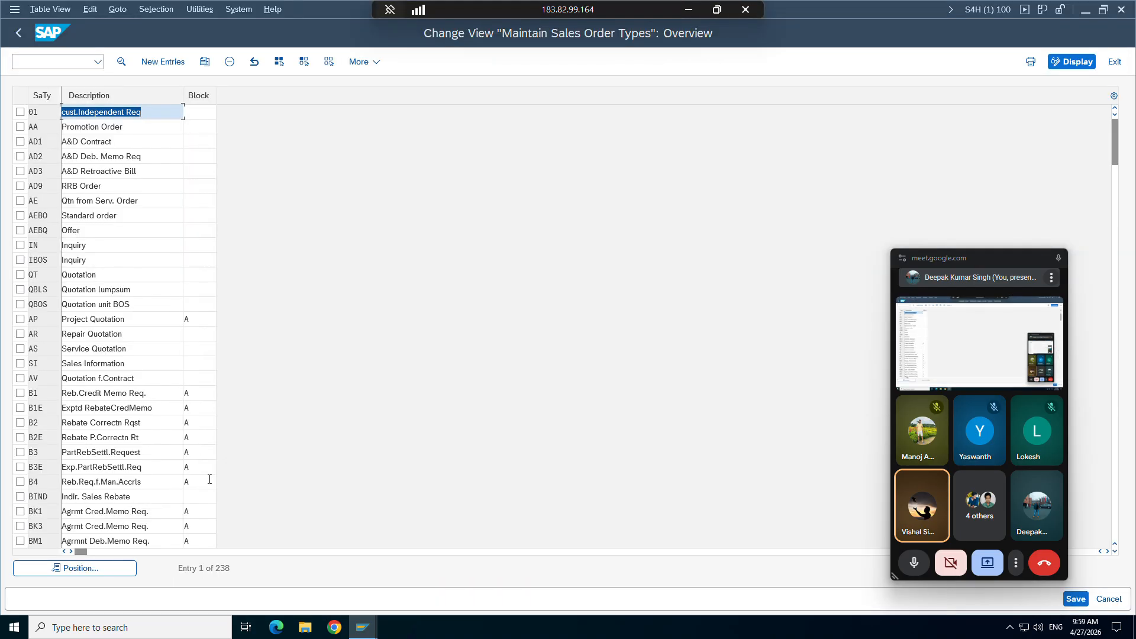
# Position the sales order types list at ZOR9 and open the details of that document type.
pyautogui.click(108, 572)
pyautogui.write('zor9')
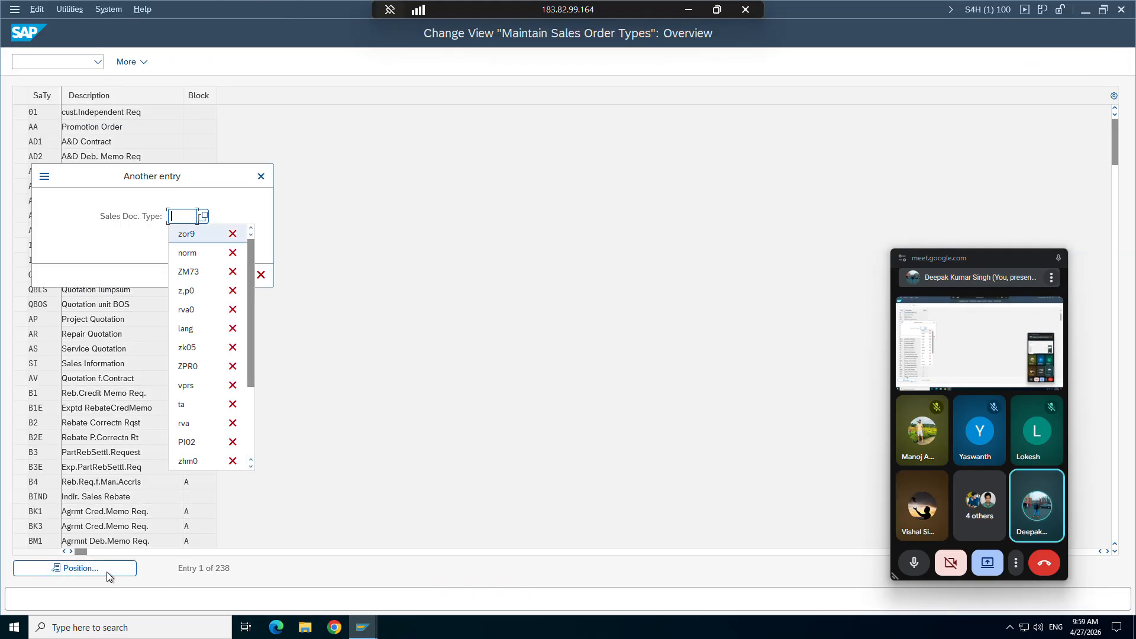
pyautogui.press('Return')
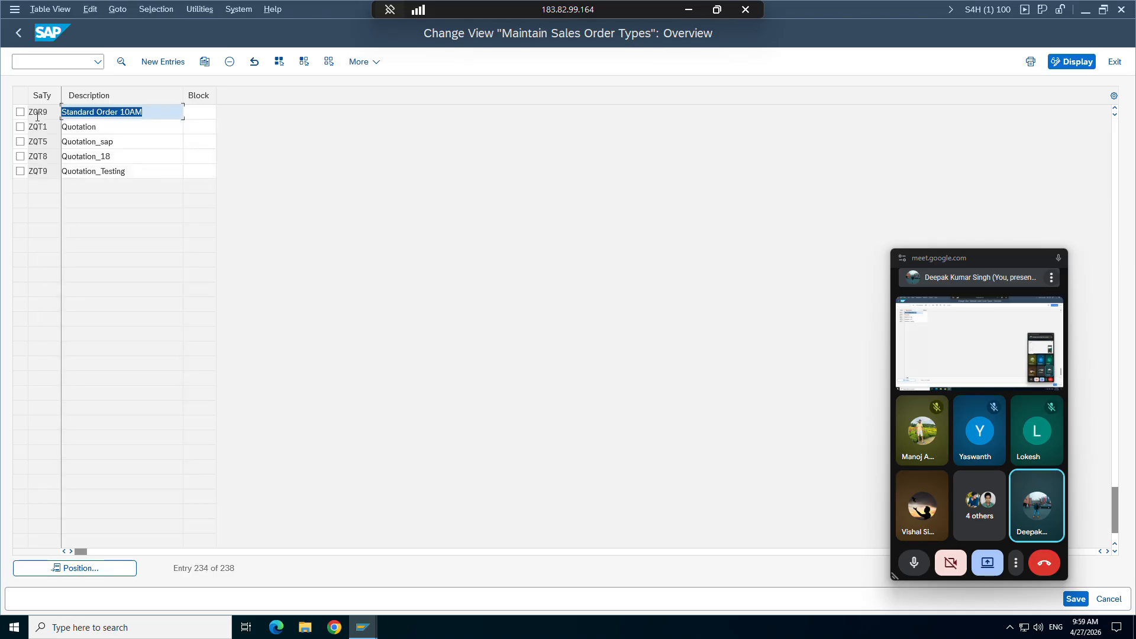
pyautogui.doubleClick(37, 113)
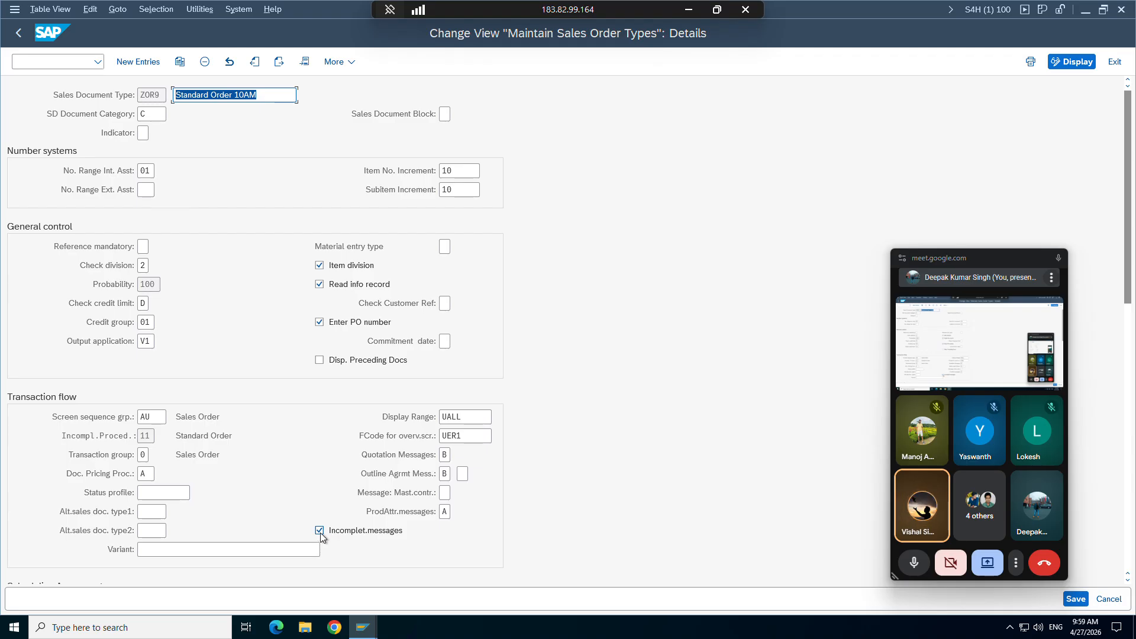
# Inspect ZOR9's incompletion procedure field and read the field help for the Incomplet.messages option.
pyautogui.click(141, 435)
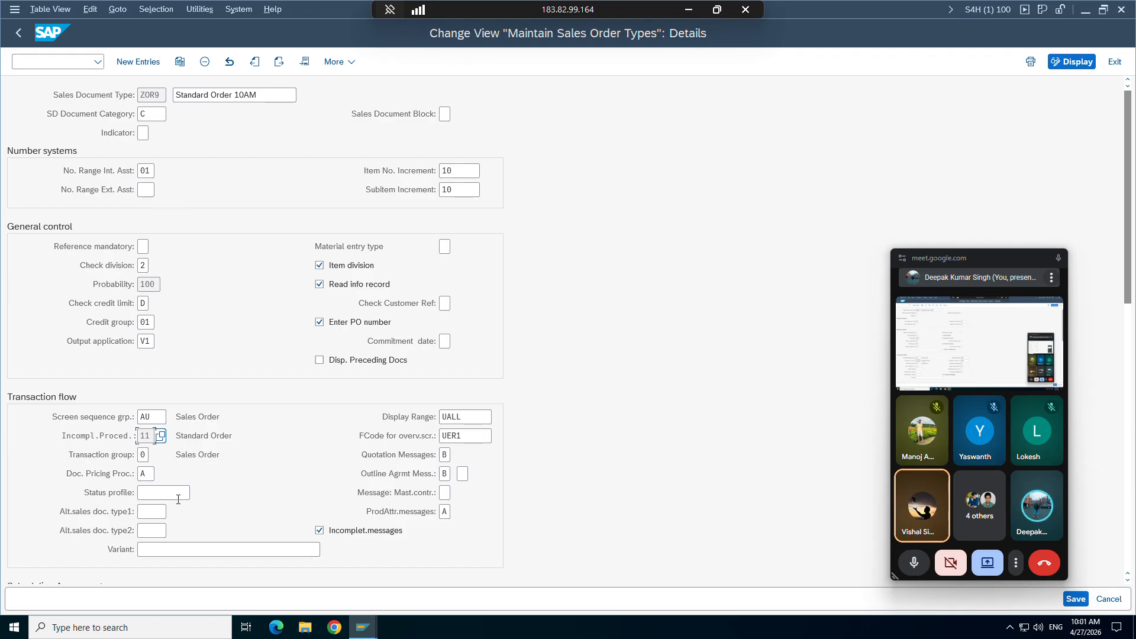
pyautogui.click(319, 531)
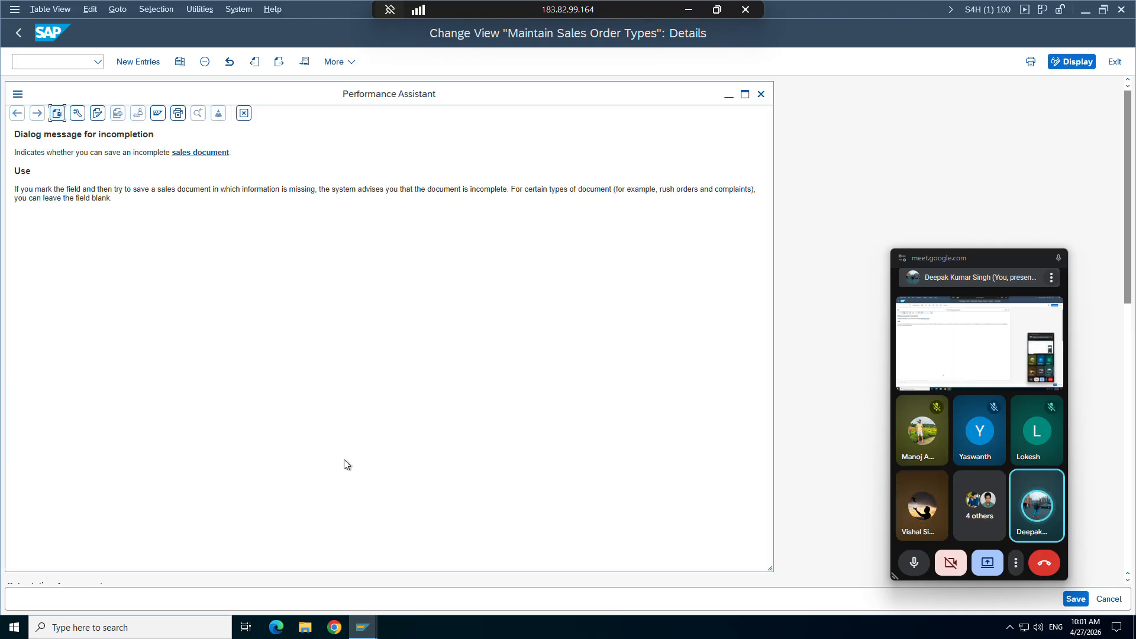
pyautogui.moveTo(328, 99); pyautogui.dragTo(454, 152)
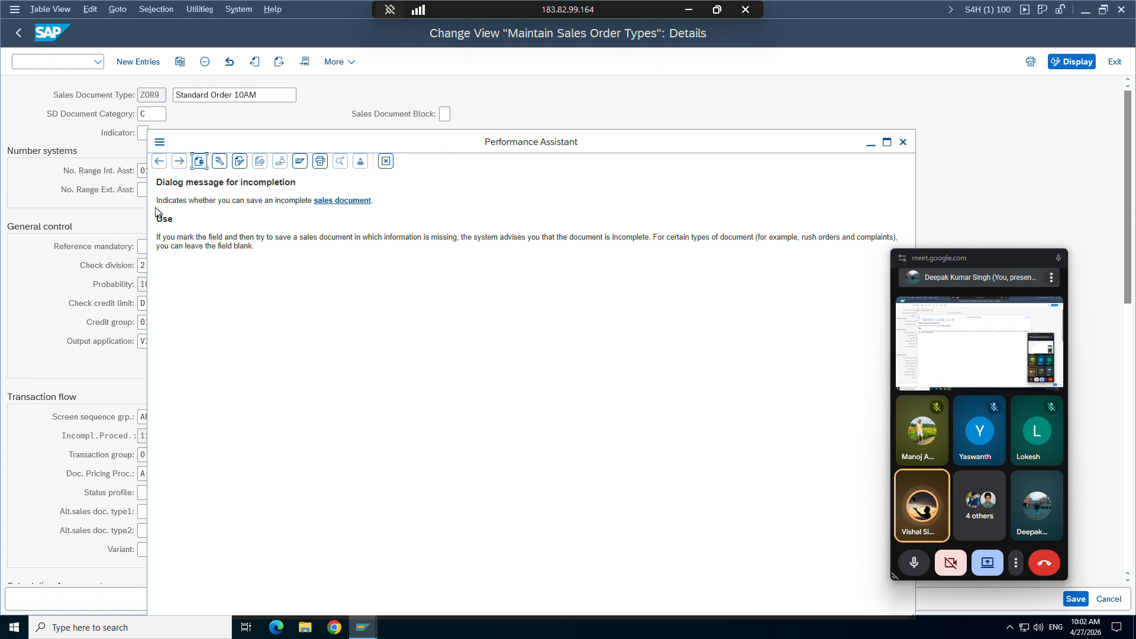
pyautogui.moveTo(158, 204); pyautogui.dragTo(371, 203)
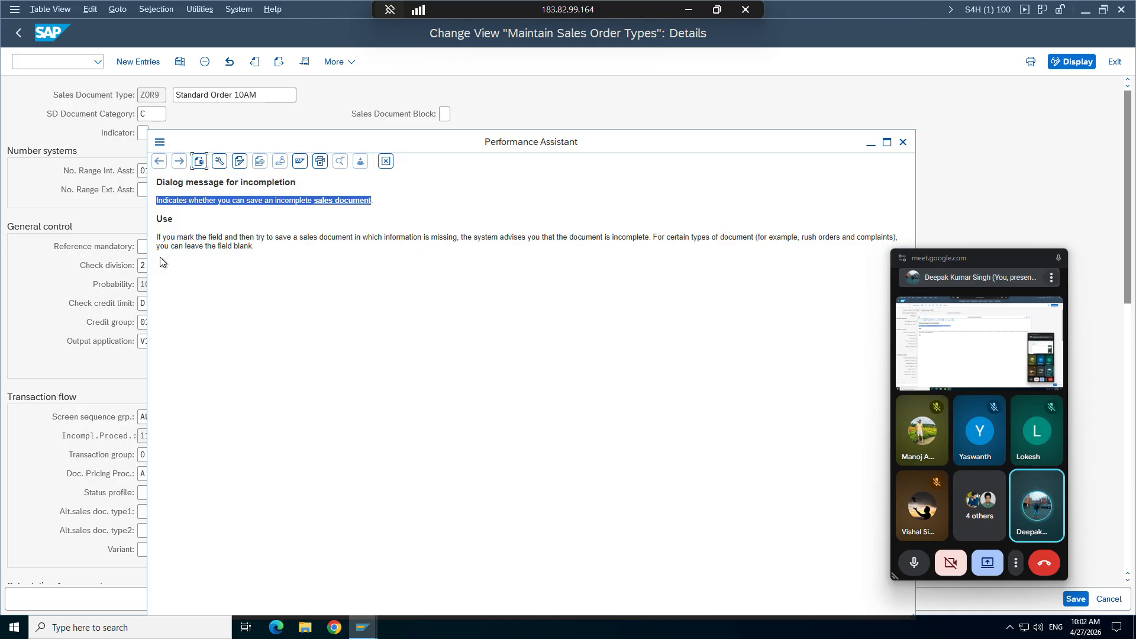
pyautogui.click(386, 161)
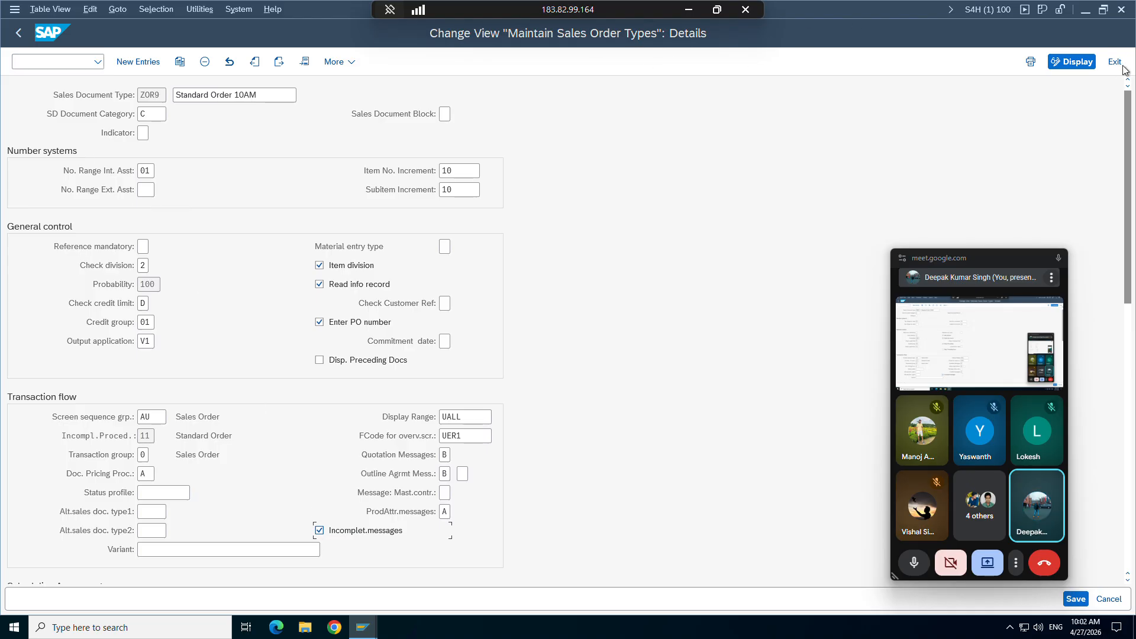
# Switch the sales order types view to display mode and reopen the details of document type ZOR9.
pyautogui.click(1071, 61)
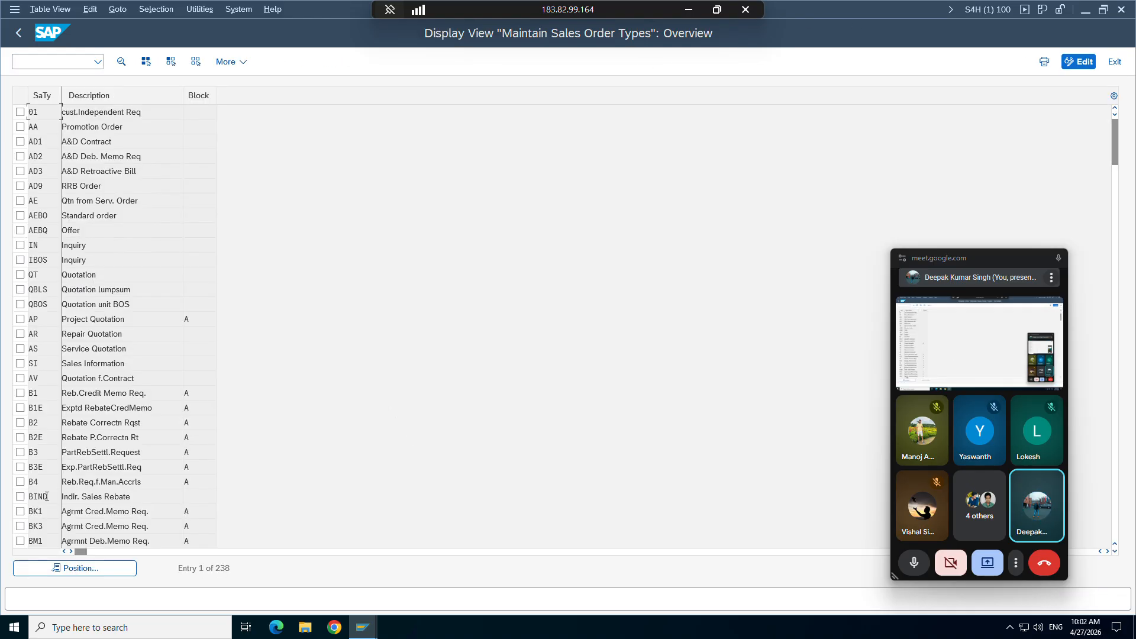
pyautogui.click(116, 569)
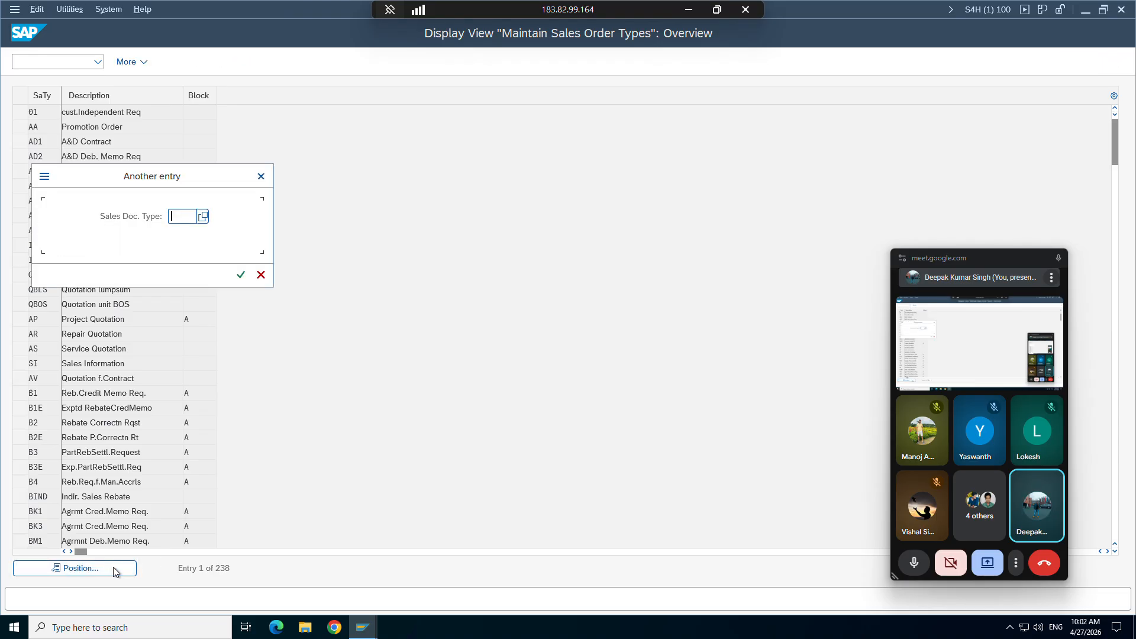
pyautogui.press('Down')
pyautogui.press('Down')
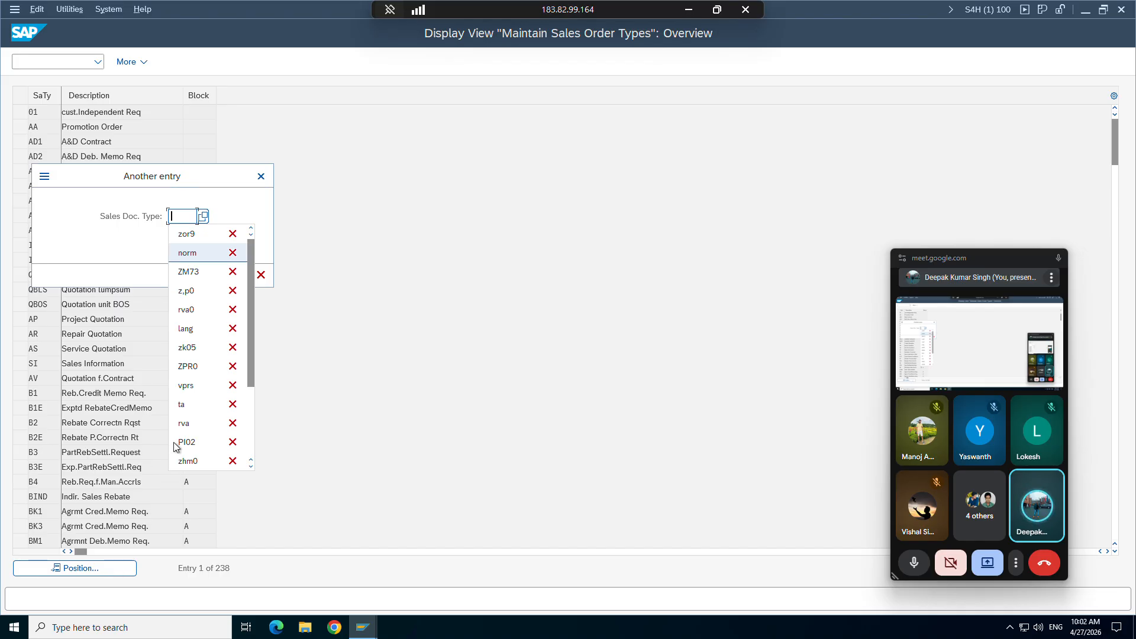
pyautogui.click(195, 234)
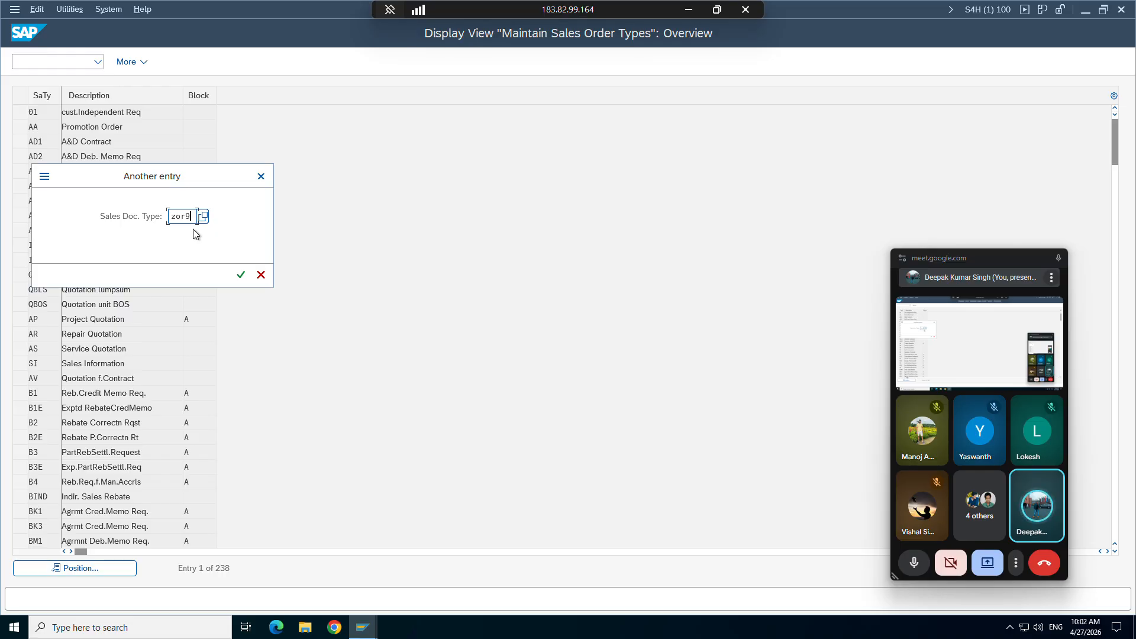
pyautogui.click(240, 275)
pyautogui.doubleClick(37, 112)
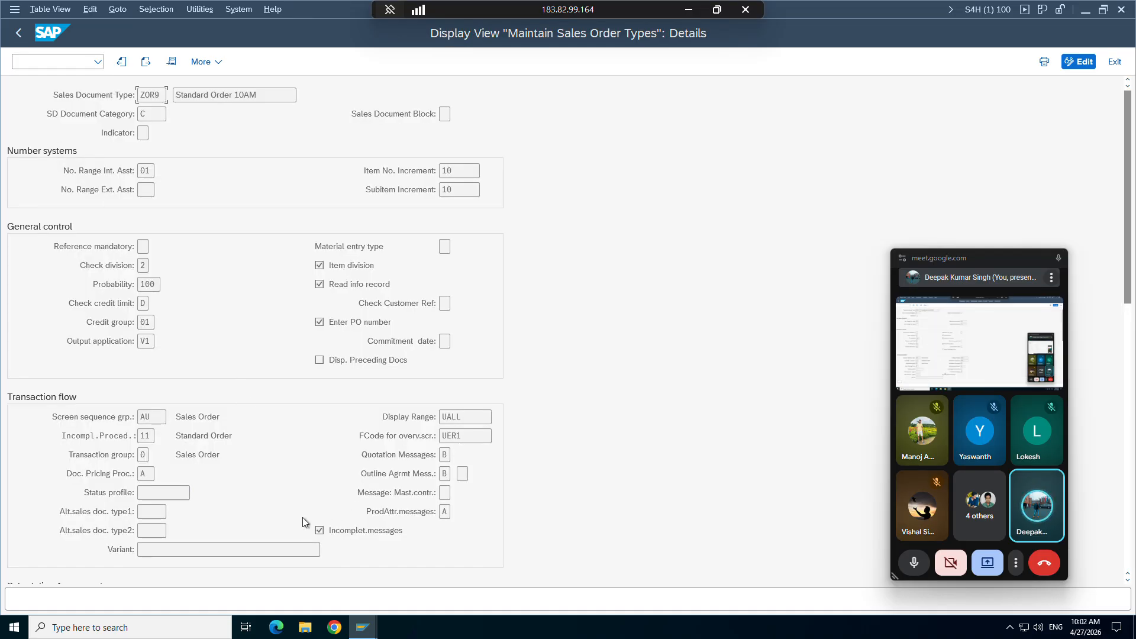
# Switch to the sales order session, return to the order overview and clear the customer reference.
pyautogui.click(368, 632)
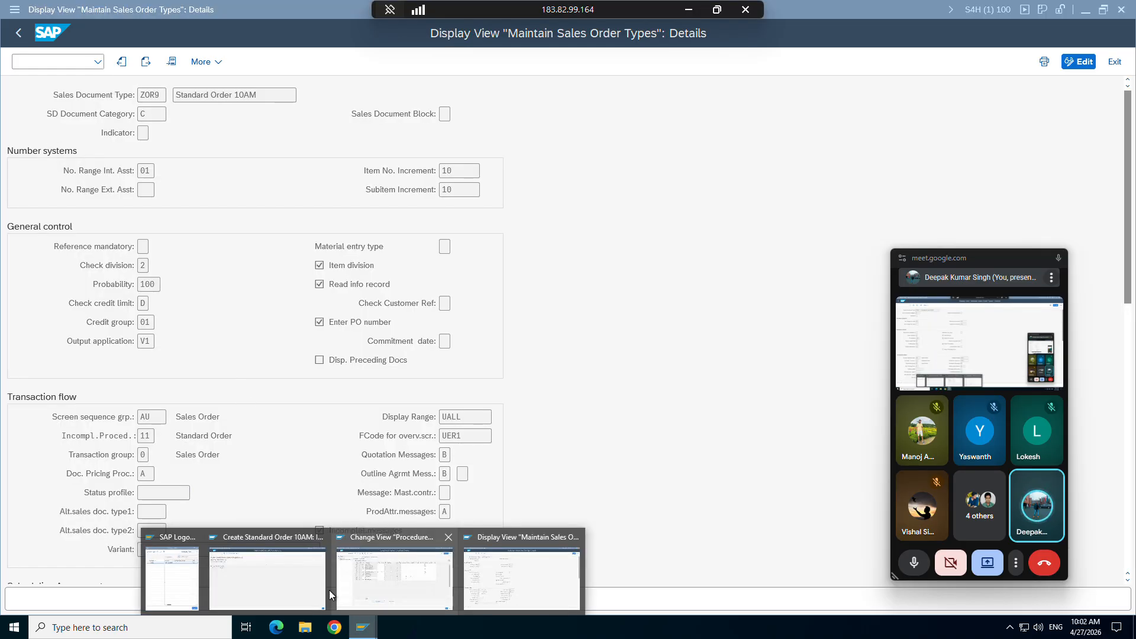
pyautogui.click(263, 579)
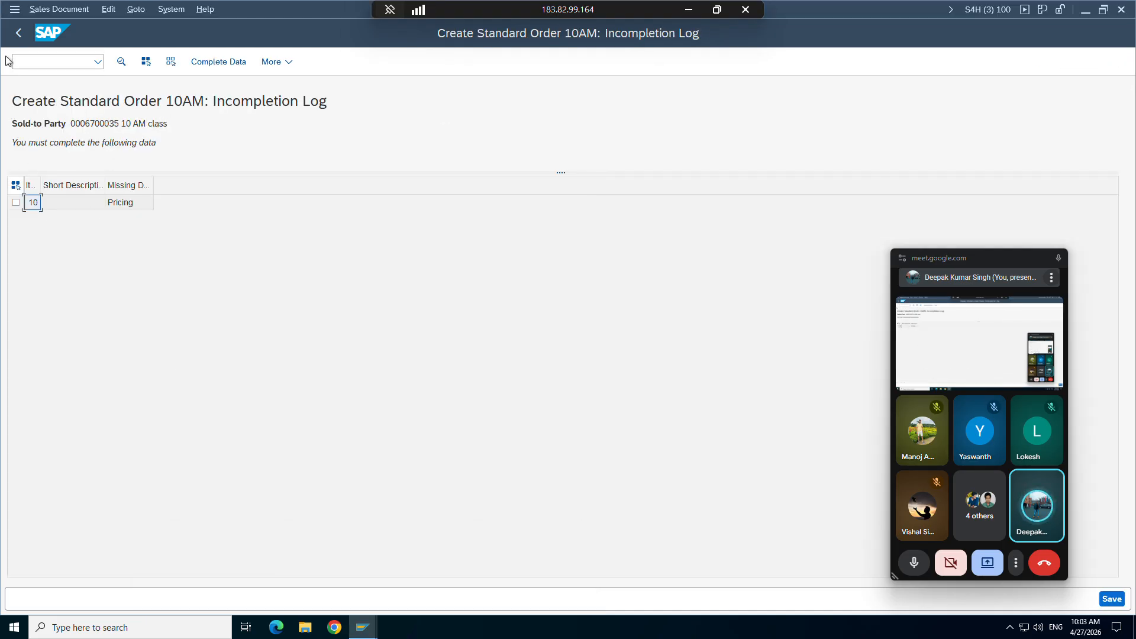
pyautogui.click(18, 34)
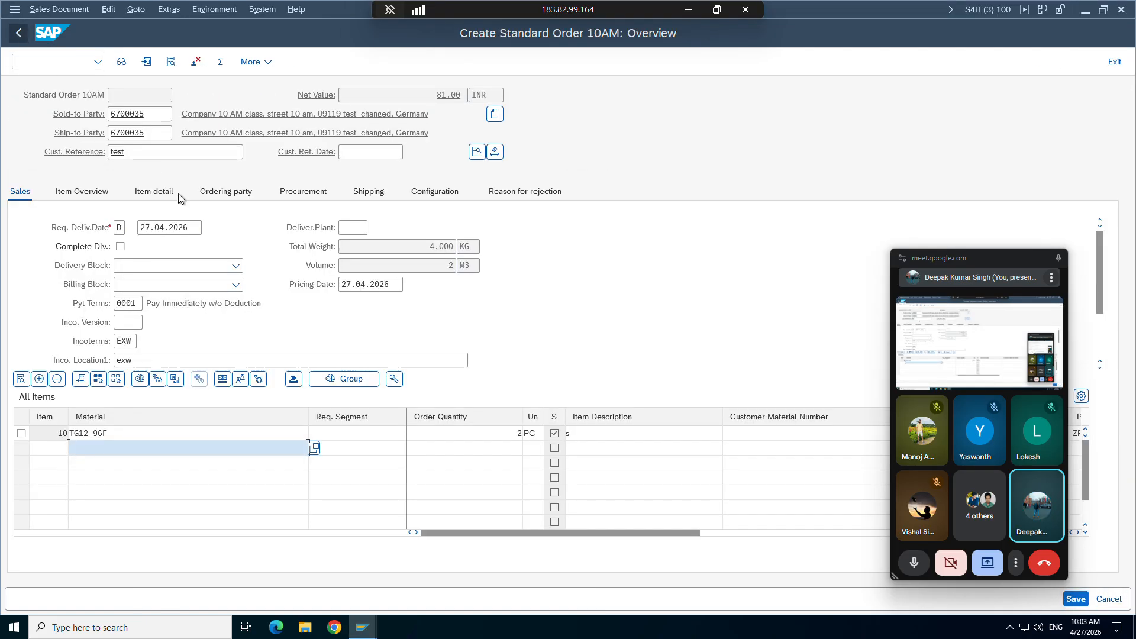
pyautogui.click(133, 149)
pyautogui.press('BackSpace')
pyautogui.press('BackSpace')
pyautogui.press('BackSpace')
pyautogui.press('BackSpace')
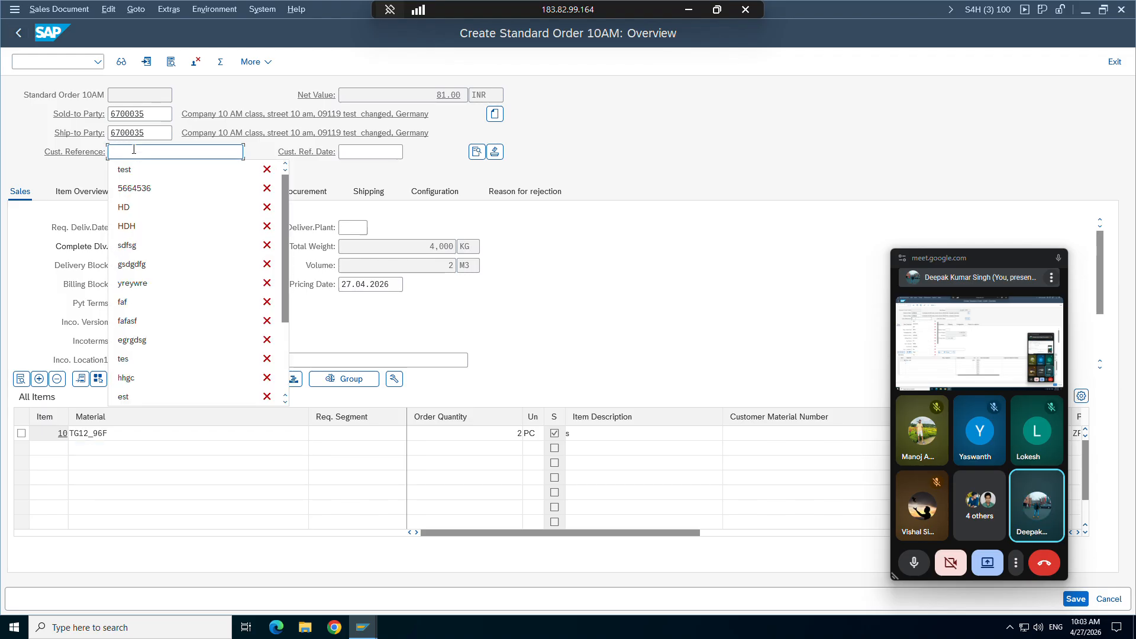
pyautogui.press('Return')
# Open the order's incompletion log and try to save the incomplete order from it, acknowledging the credit check messages.
pyautogui.click(106, 12)
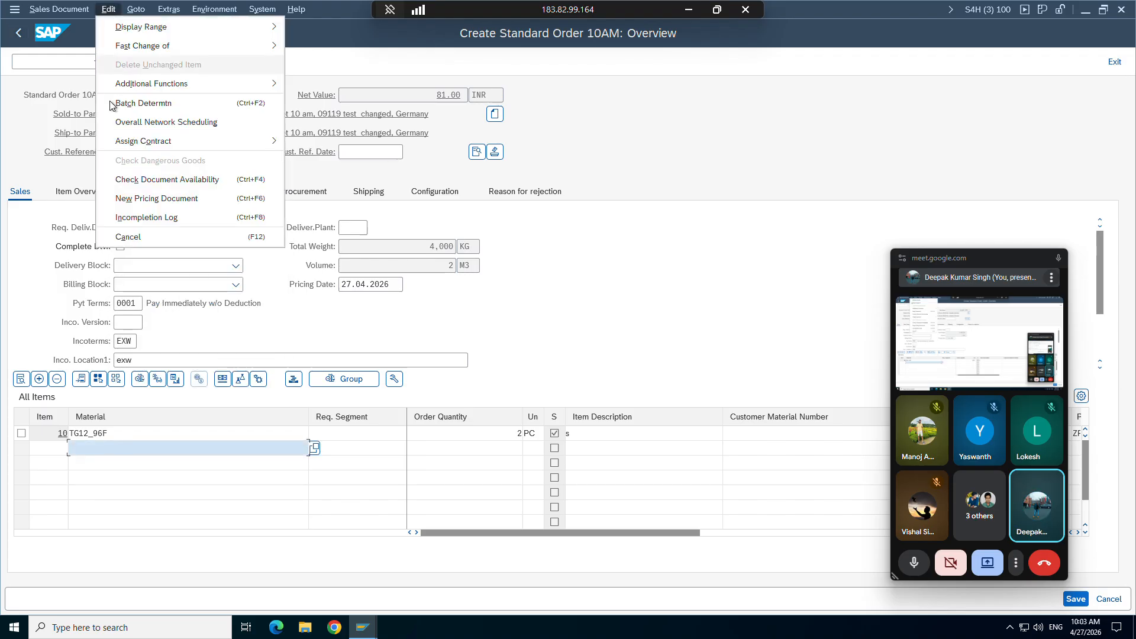
pyautogui.click(114, 218)
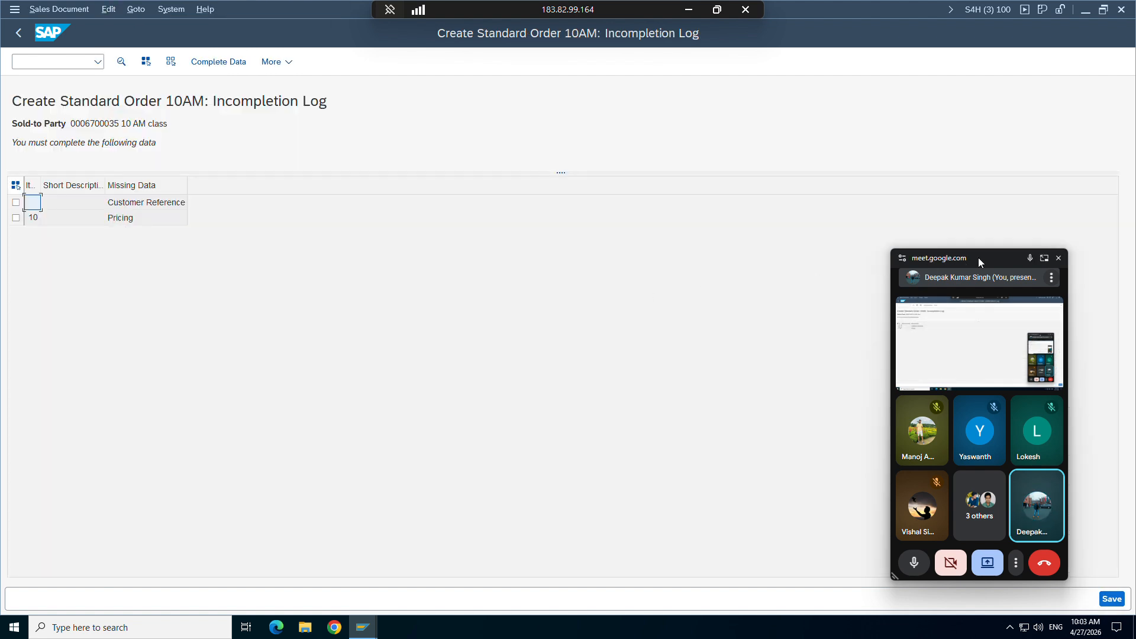
pyautogui.moveTo(978, 257); pyautogui.dragTo(736, 252)
pyautogui.click(1117, 602)
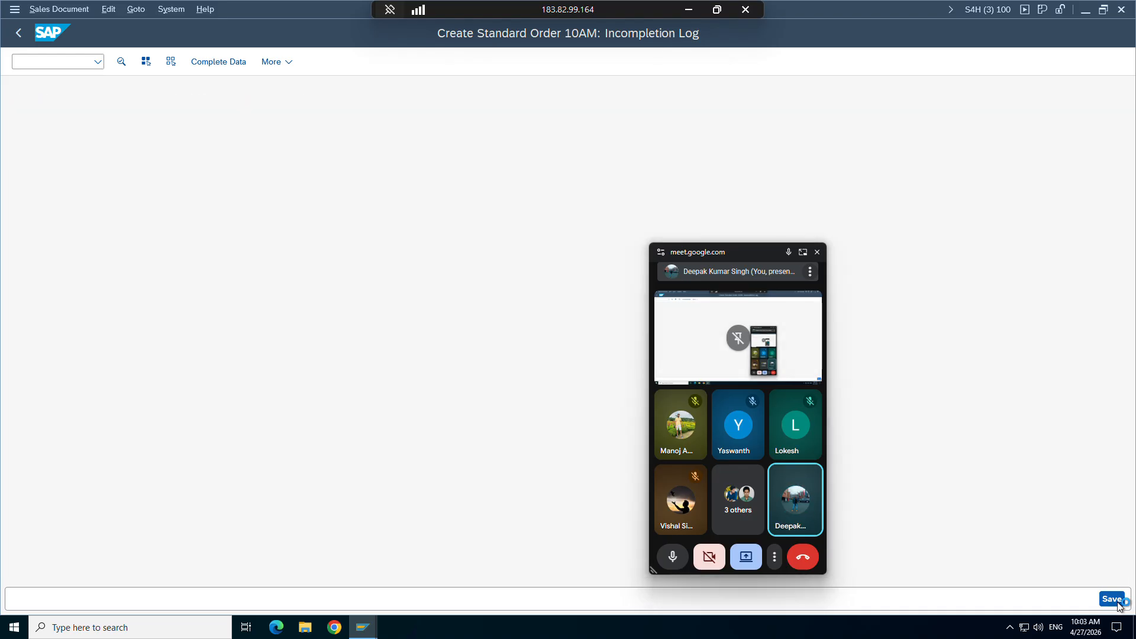
pyautogui.click(615, 444)
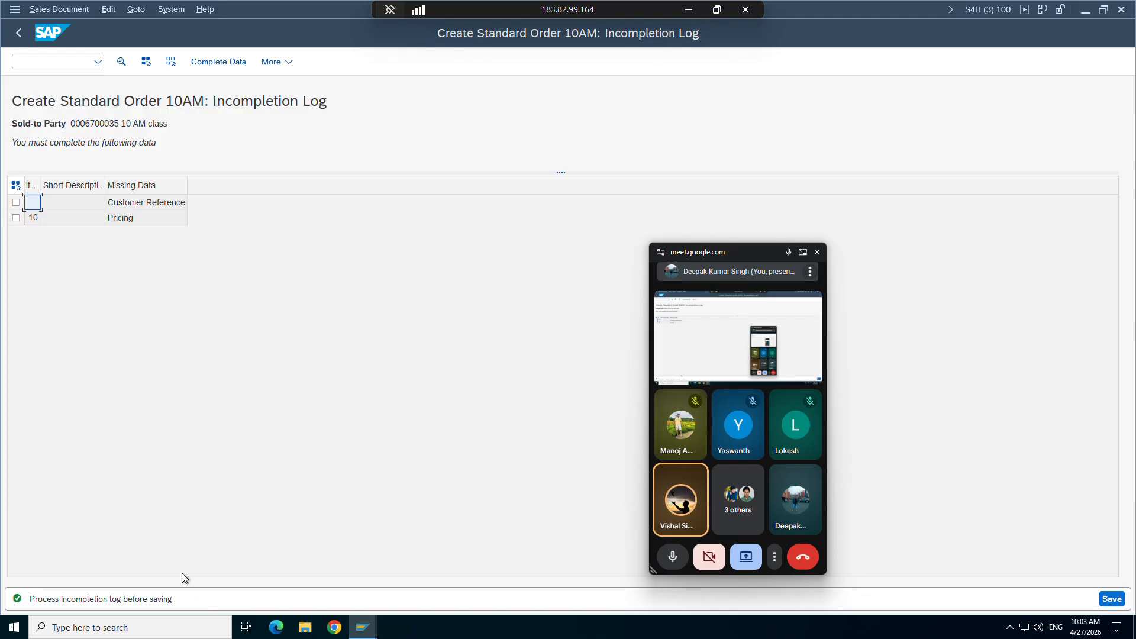
pyautogui.click(1107, 599)
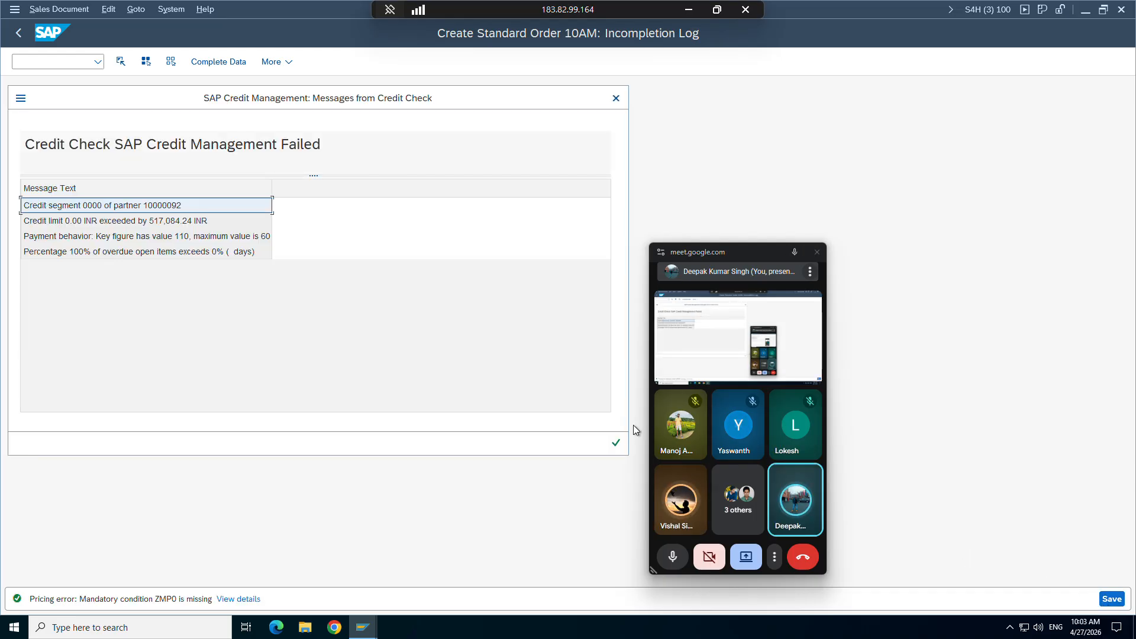
pyautogui.click(615, 443)
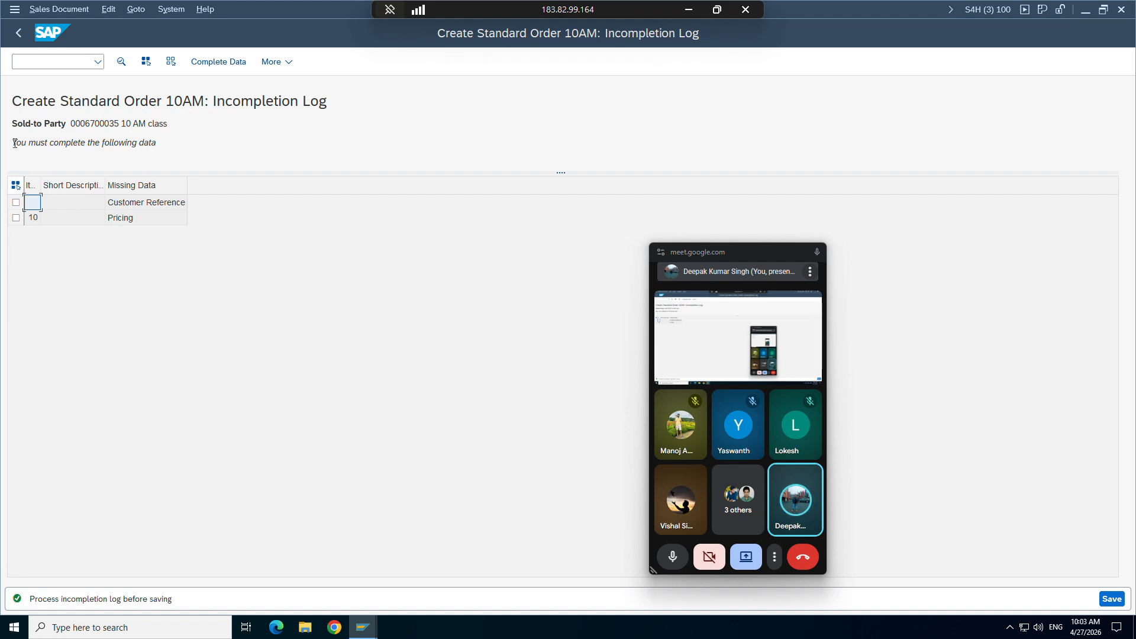
# Complete the missing customer reference from the incompletion log with ewet and return to the log.
pyautogui.moveTo(12, 143); pyautogui.dragTo(160, 144)
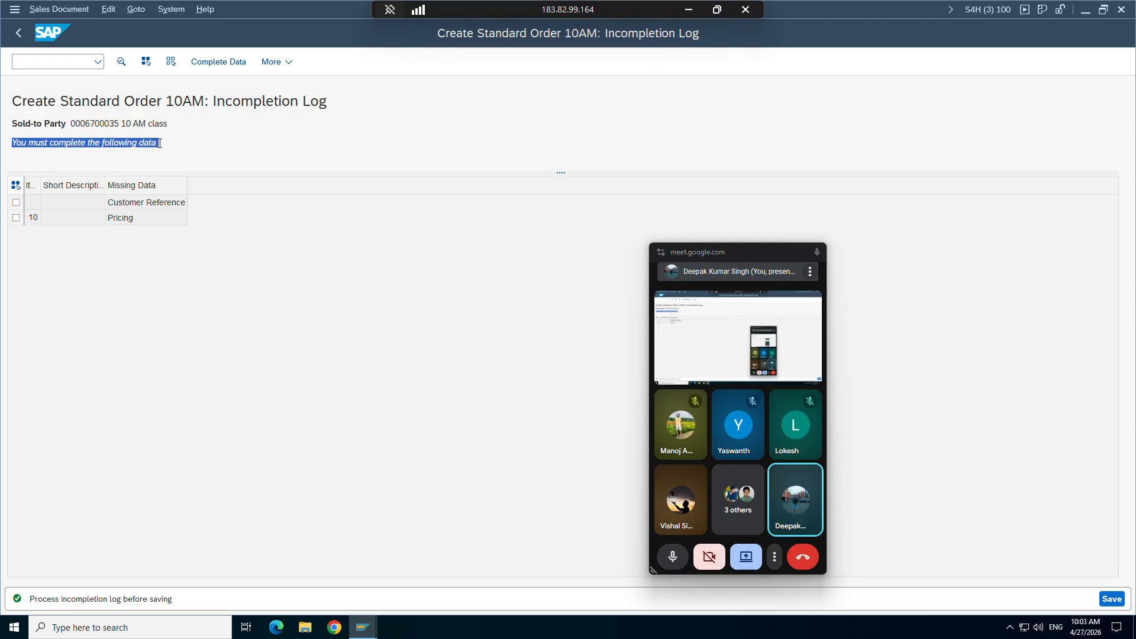
pyautogui.doubleClick(129, 202)
pyautogui.write('e')
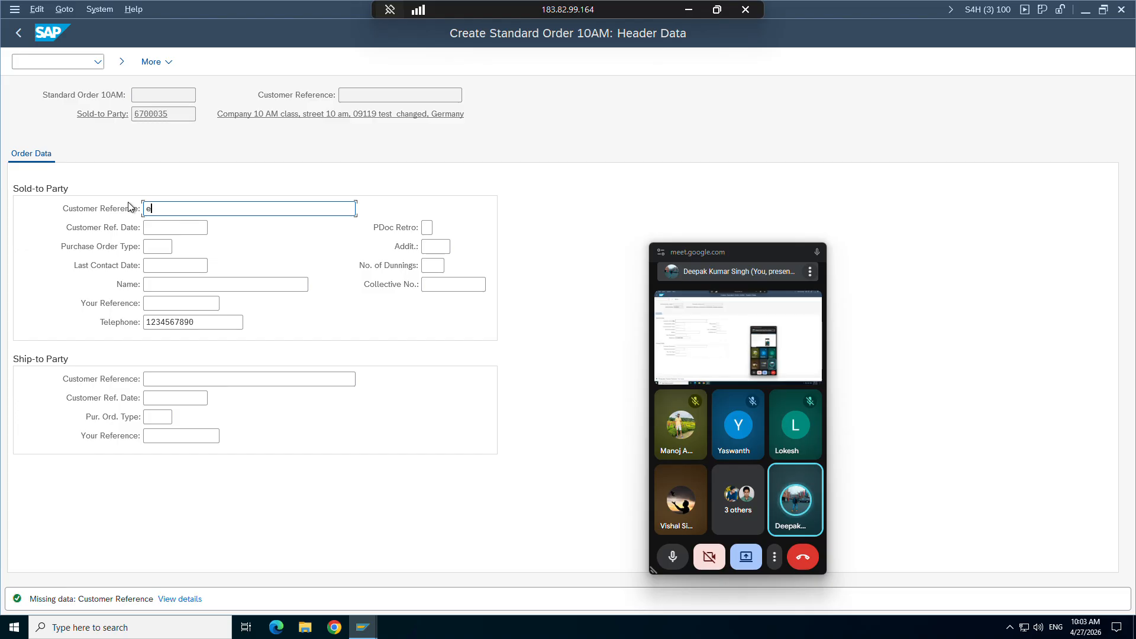
pyautogui.write('wet')
pyautogui.press('Return')
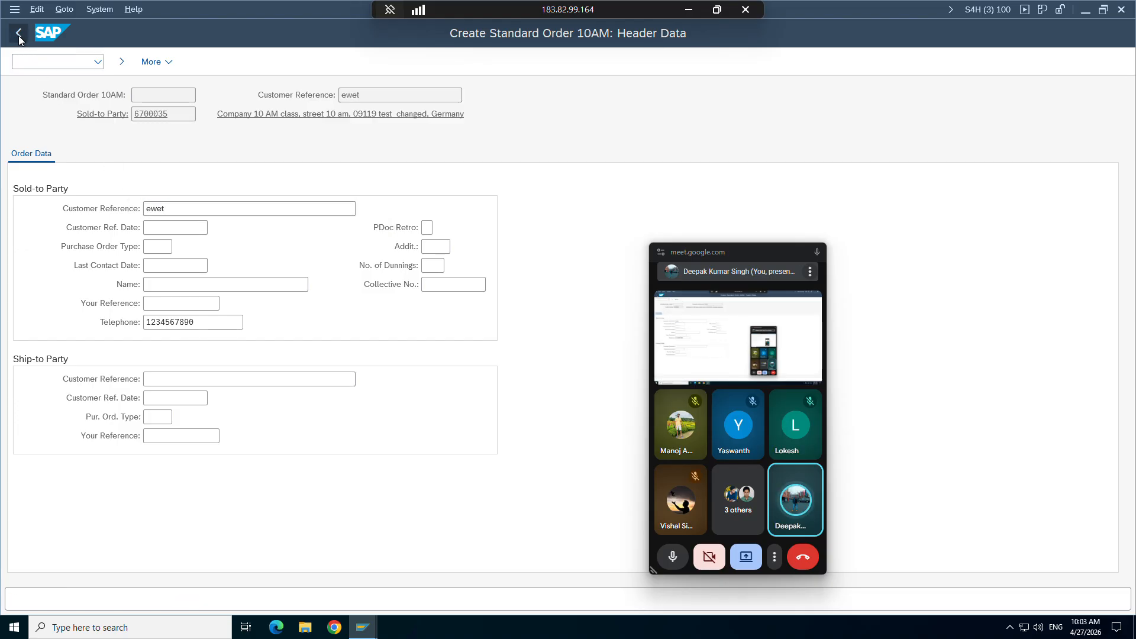
pyautogui.click(19, 34)
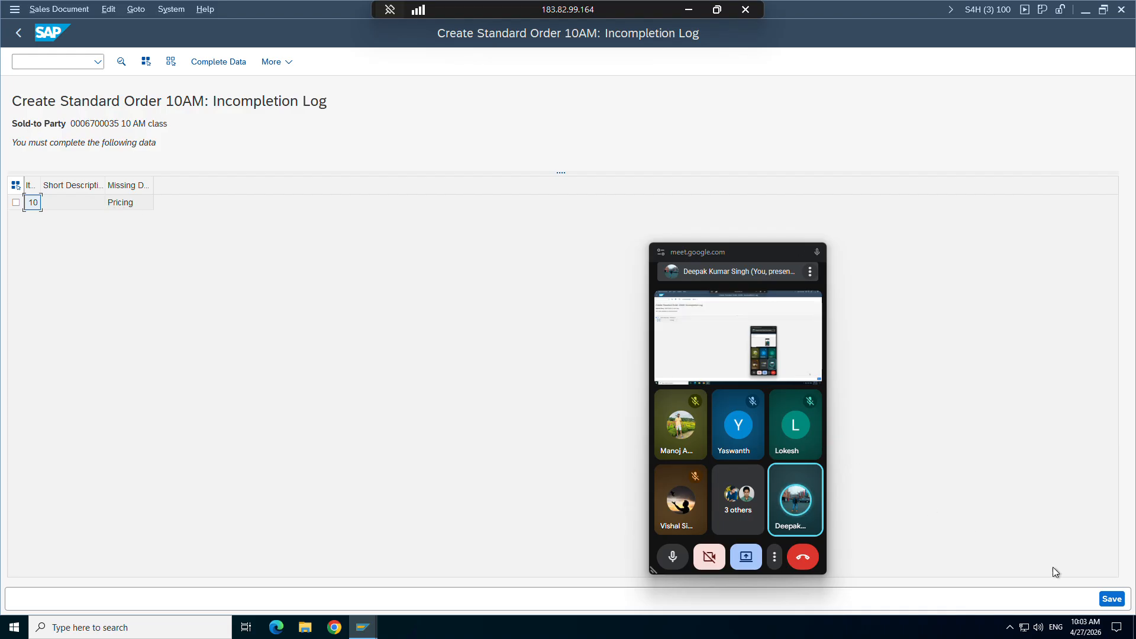
# Try to save the order again with only the pricing entry left incomplete, acknowledging the credit check messages.
pyautogui.click(1112, 599)
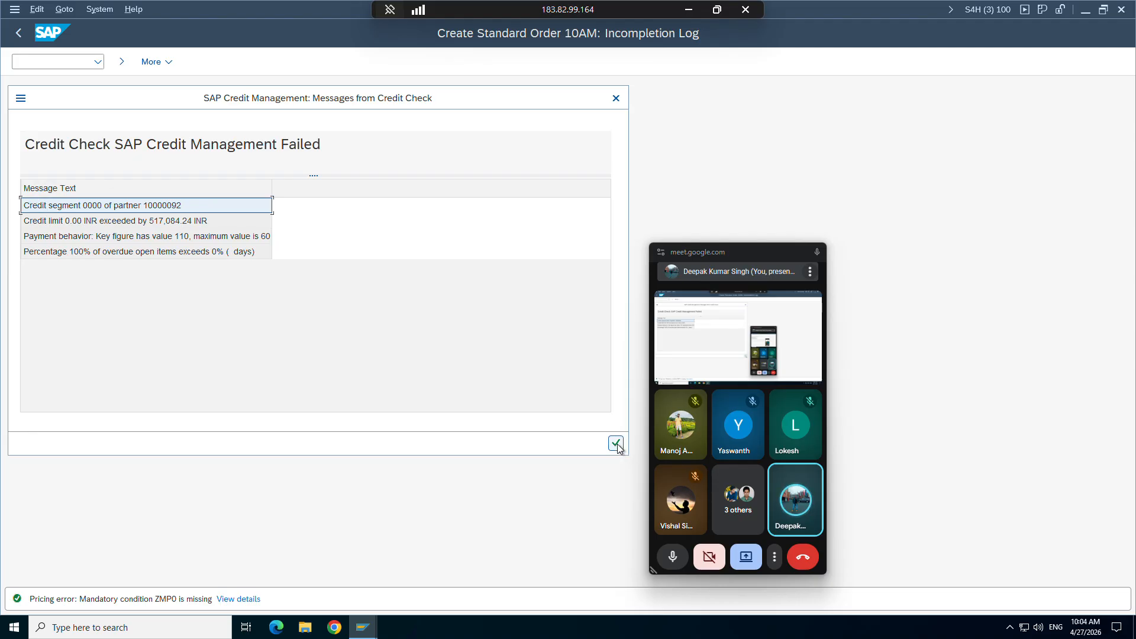
pyautogui.click(615, 443)
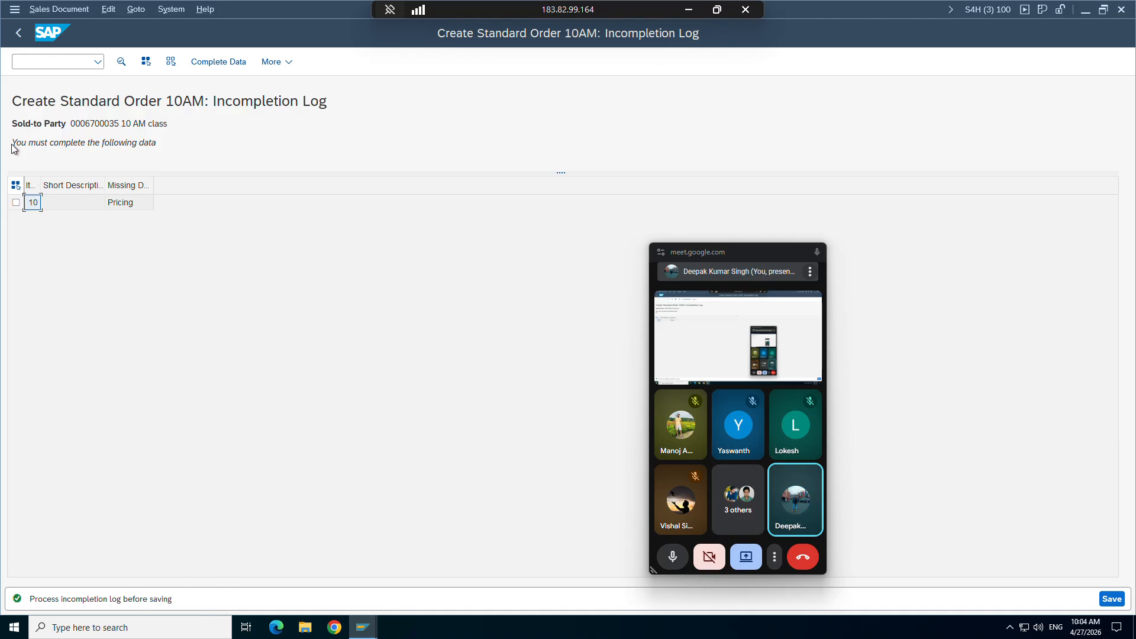
pyautogui.moveTo(12, 99); pyautogui.dragTo(159, 143)
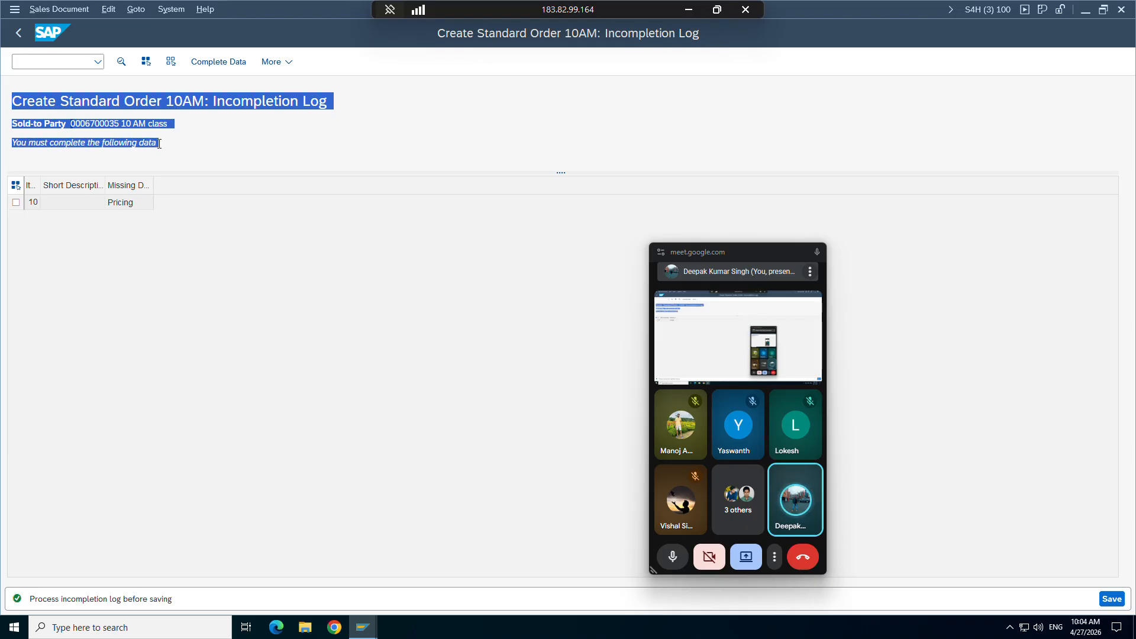
# Switch to the sales order types session, change to edit mode and reopen the details of ZOR9.
pyautogui.click(363, 627)
pyautogui.click(487, 545)
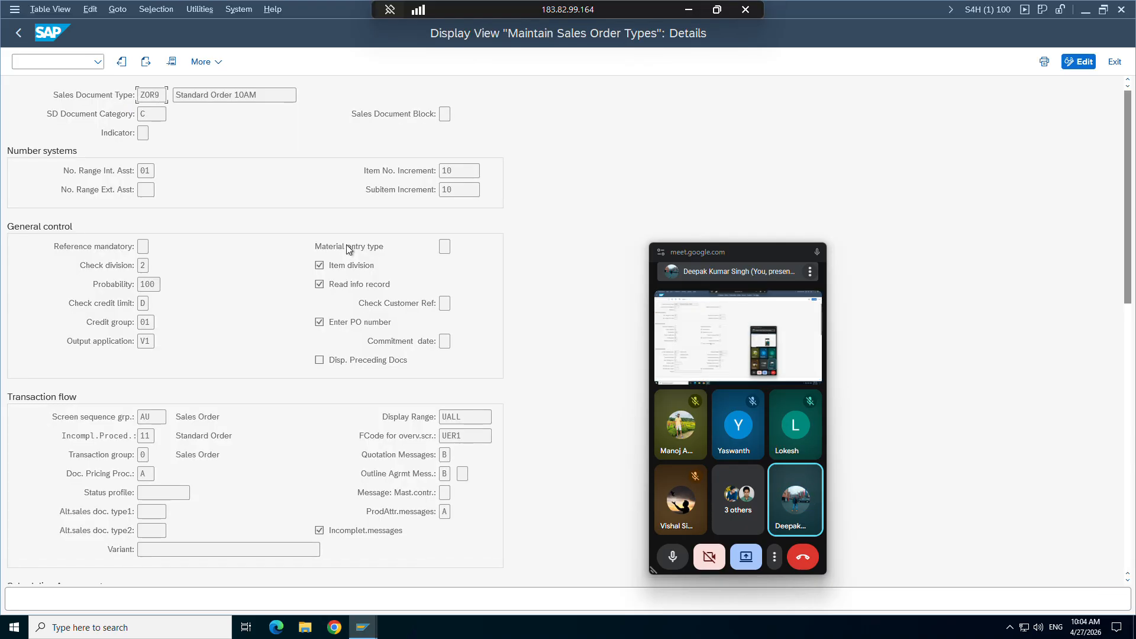
pyautogui.click(1077, 62)
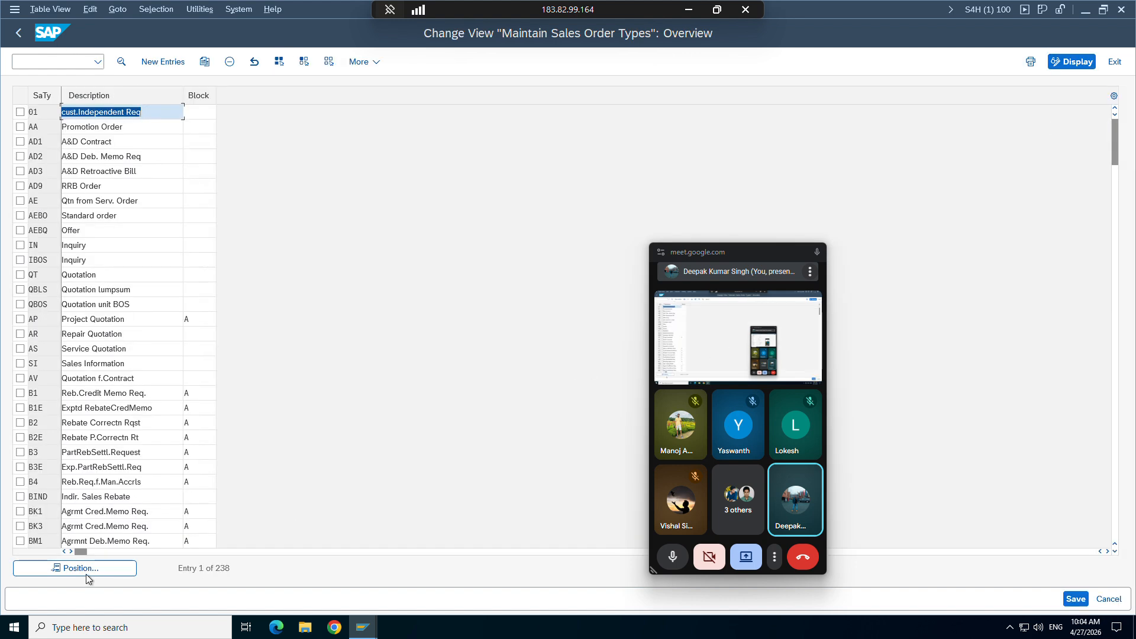
pyautogui.click(92, 566)
pyautogui.click(182, 216)
pyautogui.click(196, 239)
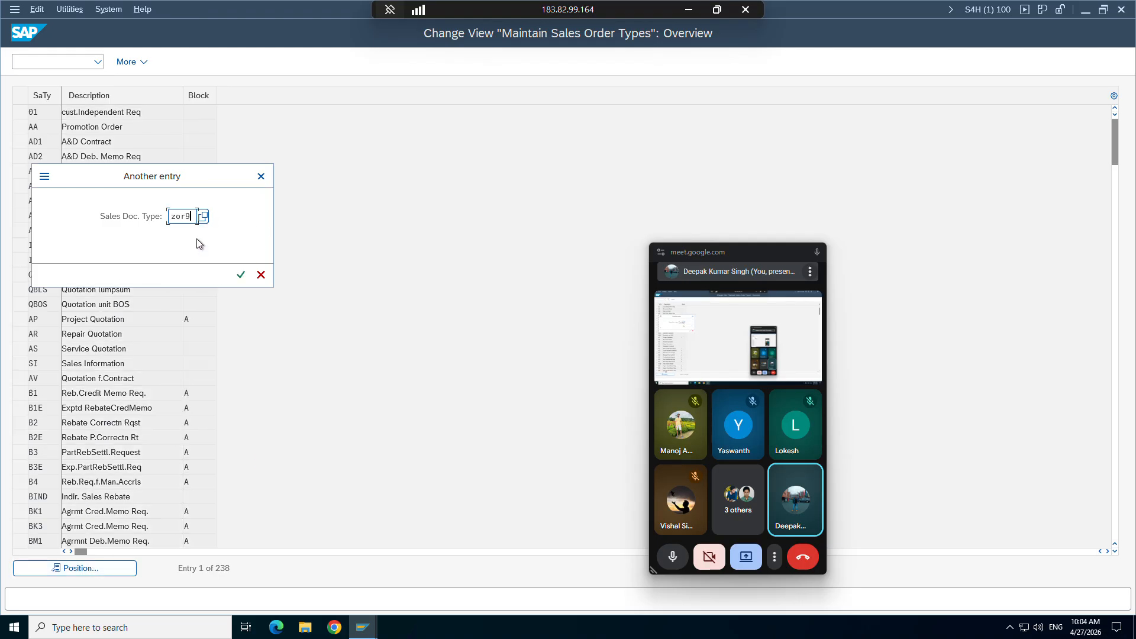
pyautogui.press('Return')
pyautogui.doubleClick(40, 110)
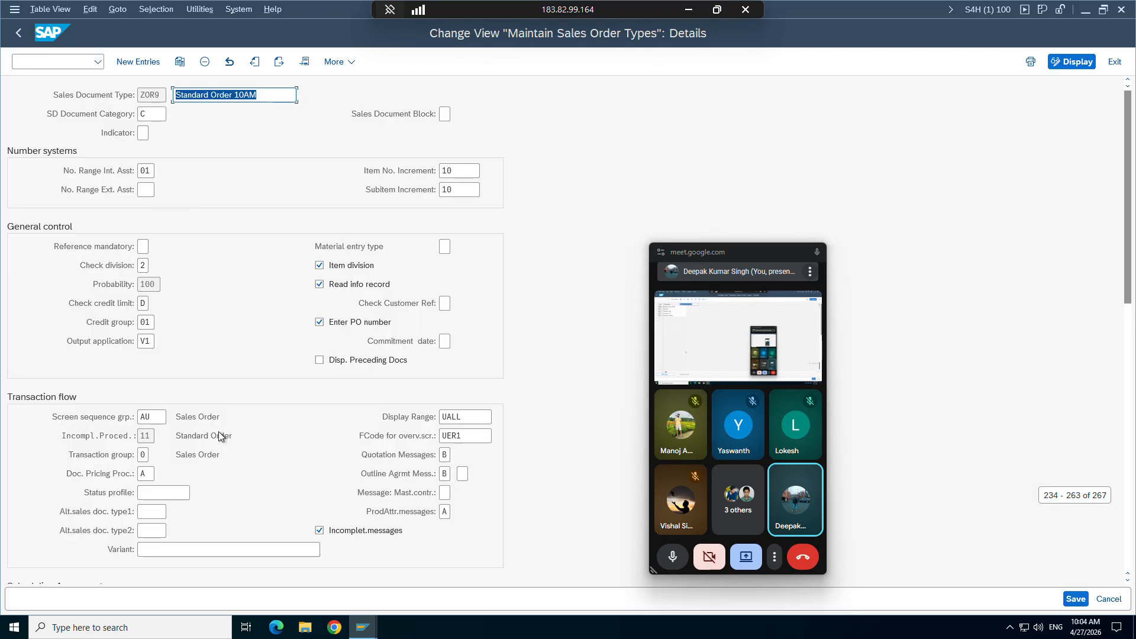
# Deactivate the Incomplet.messages option for document type ZOR9 and save the change.
pyautogui.scroll(-2, 385, 520)
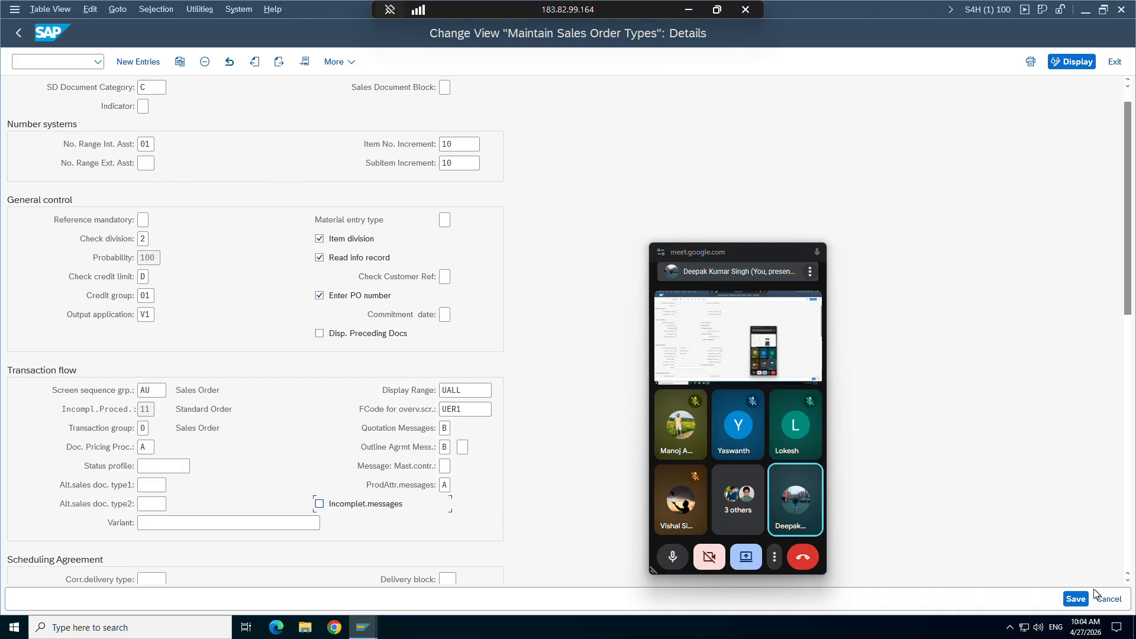
pyautogui.click(1075, 599)
pyautogui.click(318, 278)
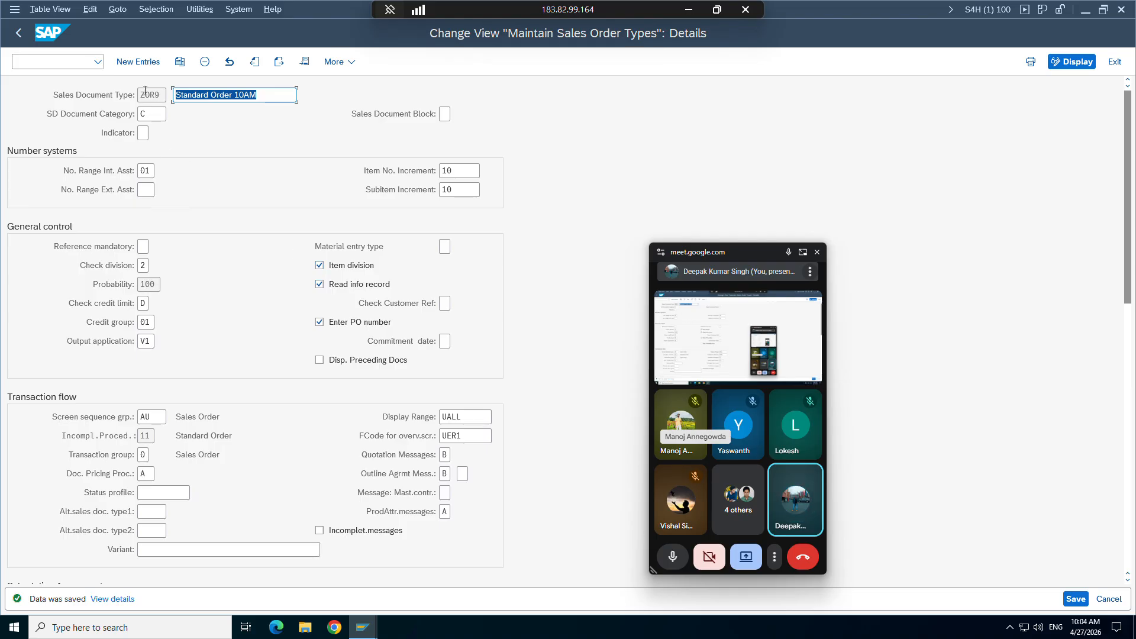
pyautogui.moveTo(142, 95); pyautogui.dragTo(161, 95)
pyautogui.click(528, 112)
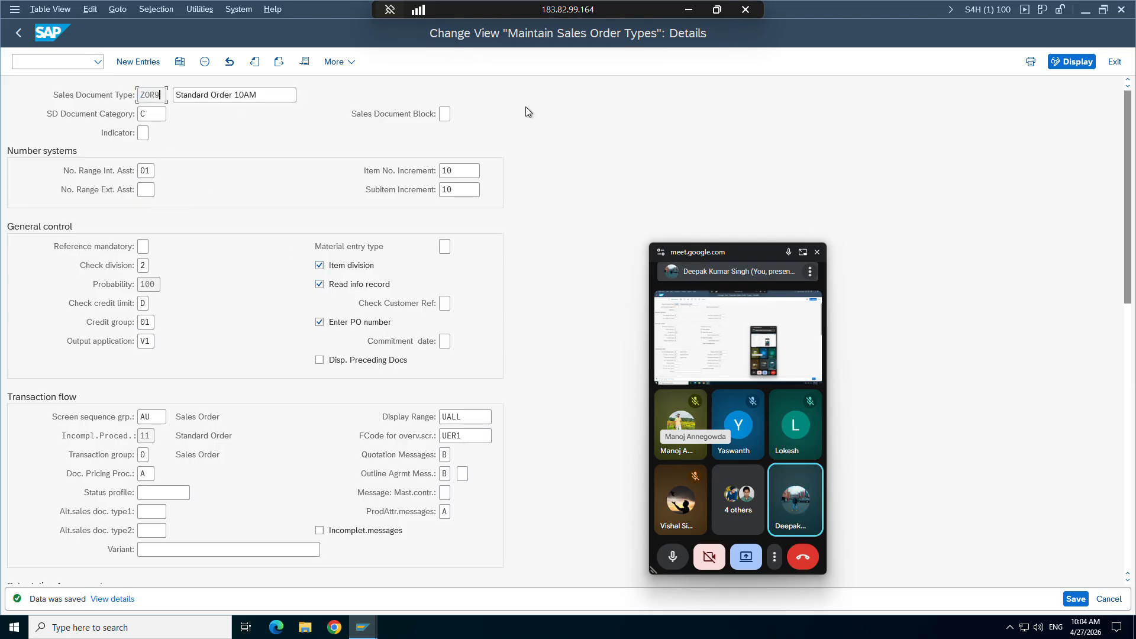
# Return the sales order types view to display mode and open ZOR9's details for checking the saved setting.
pyautogui.click(1072, 62)
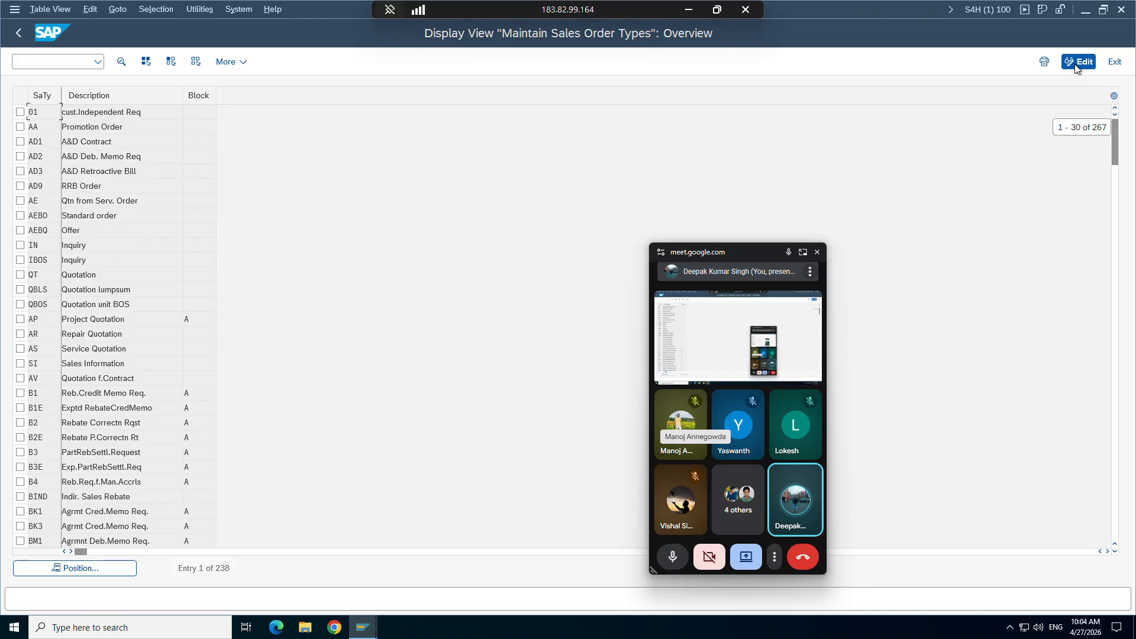
pyautogui.click(86, 570)
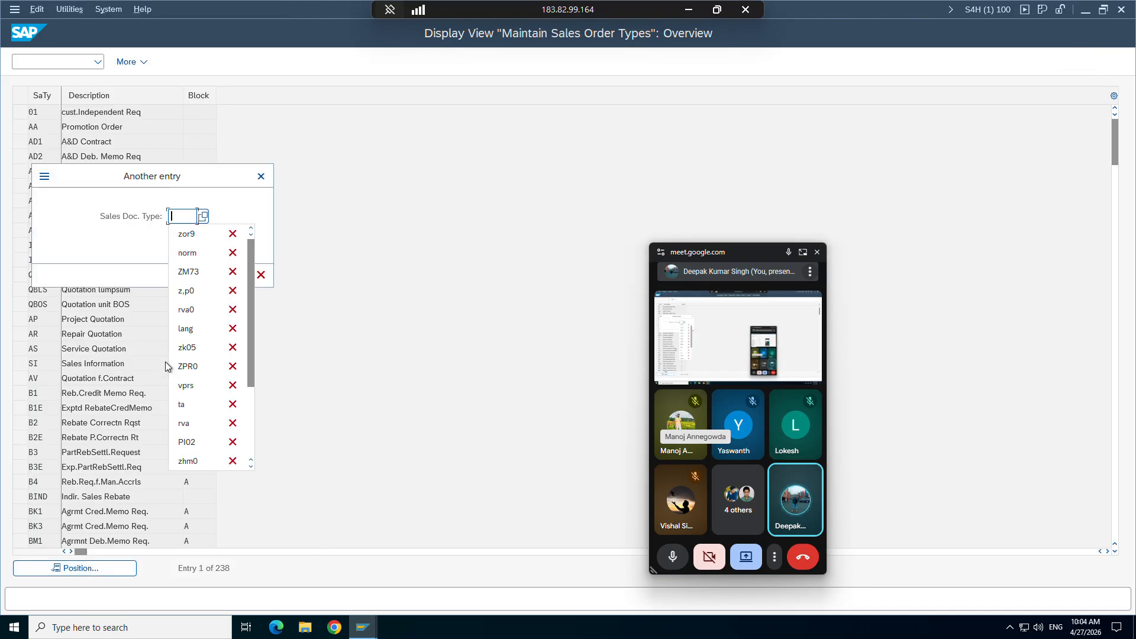
pyautogui.click(187, 235)
pyautogui.press('Return')
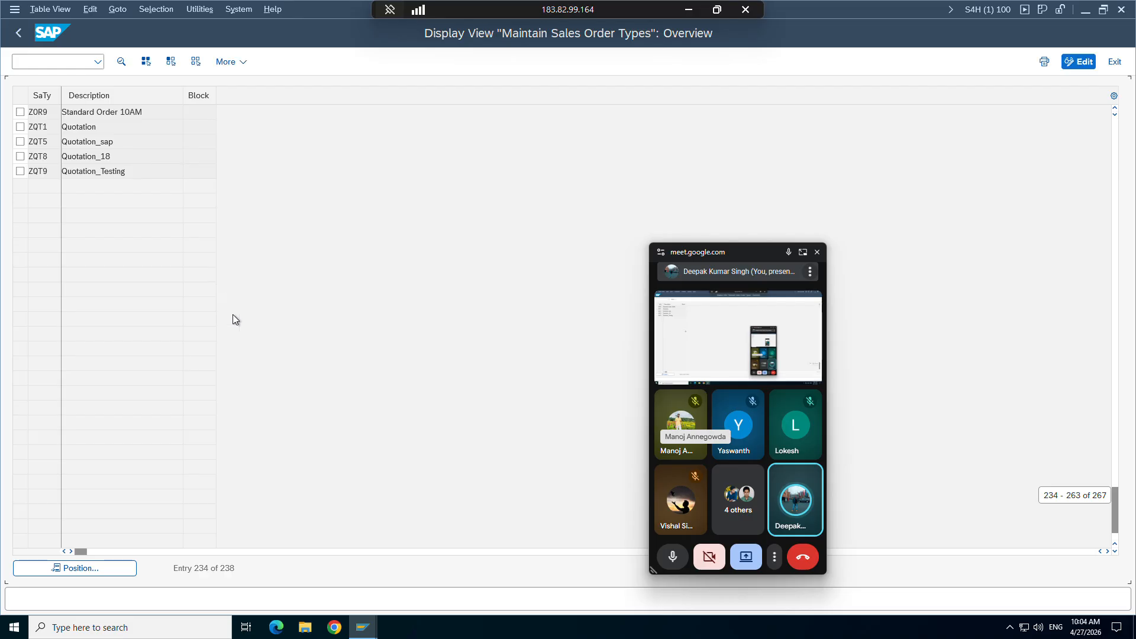
pyautogui.doubleClick(39, 114)
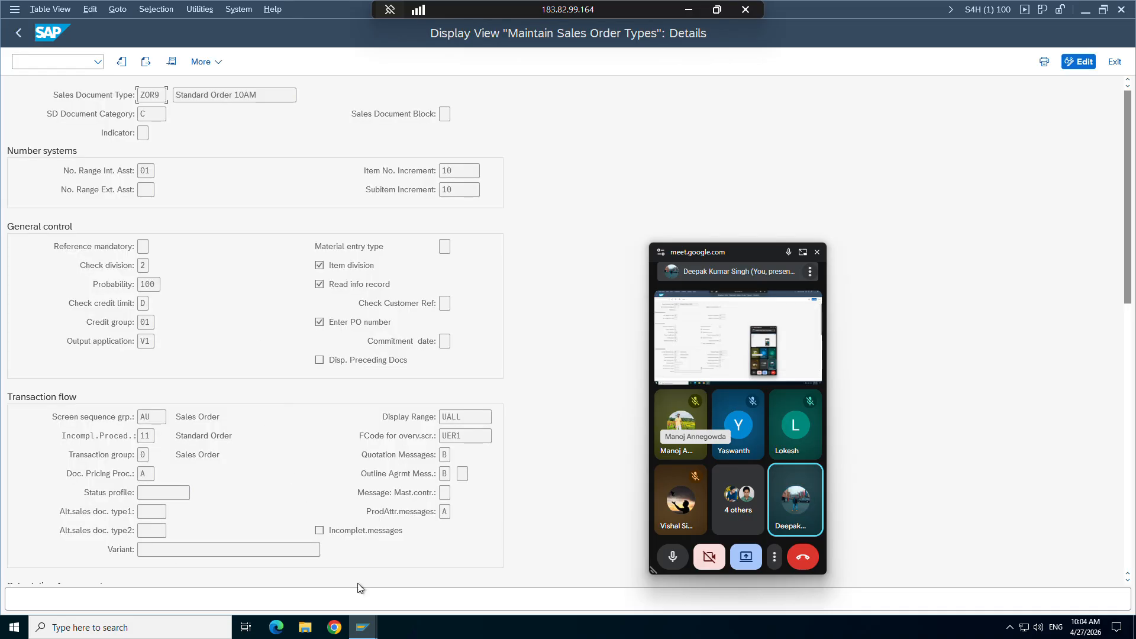
# Switch to the sales order session and start creating a new ZOR9 order for sales area ZORG/ZC/ZD.
pyautogui.moveTo(362, 620)
pyautogui.click(274, 562)
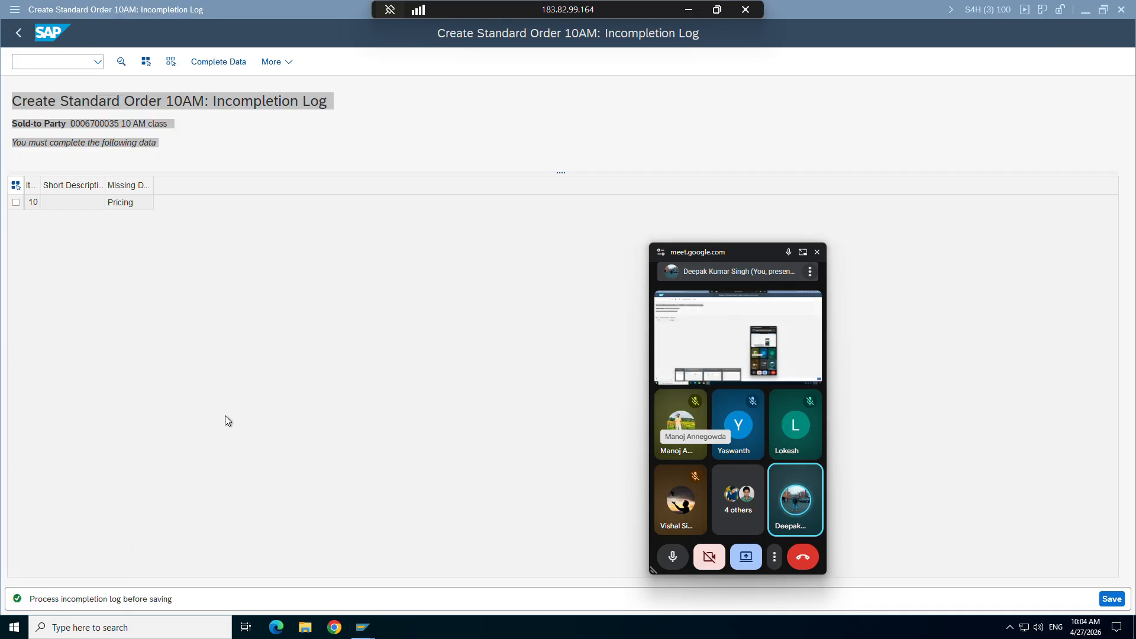
pyautogui.write('/nva')
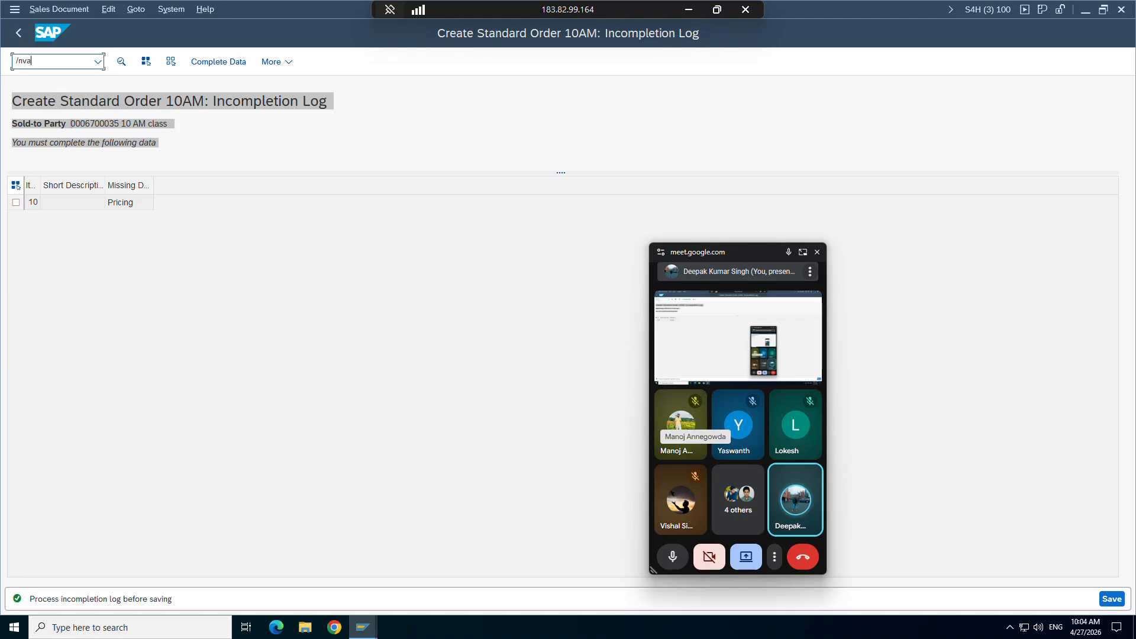
pyautogui.press('Return')
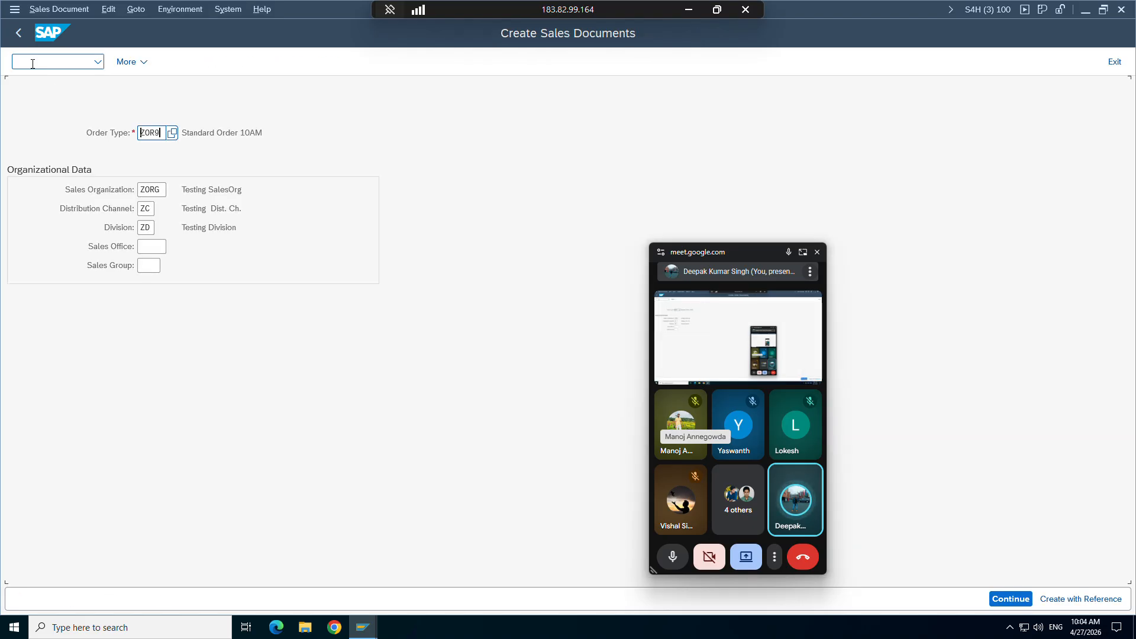
pyautogui.press('Return')
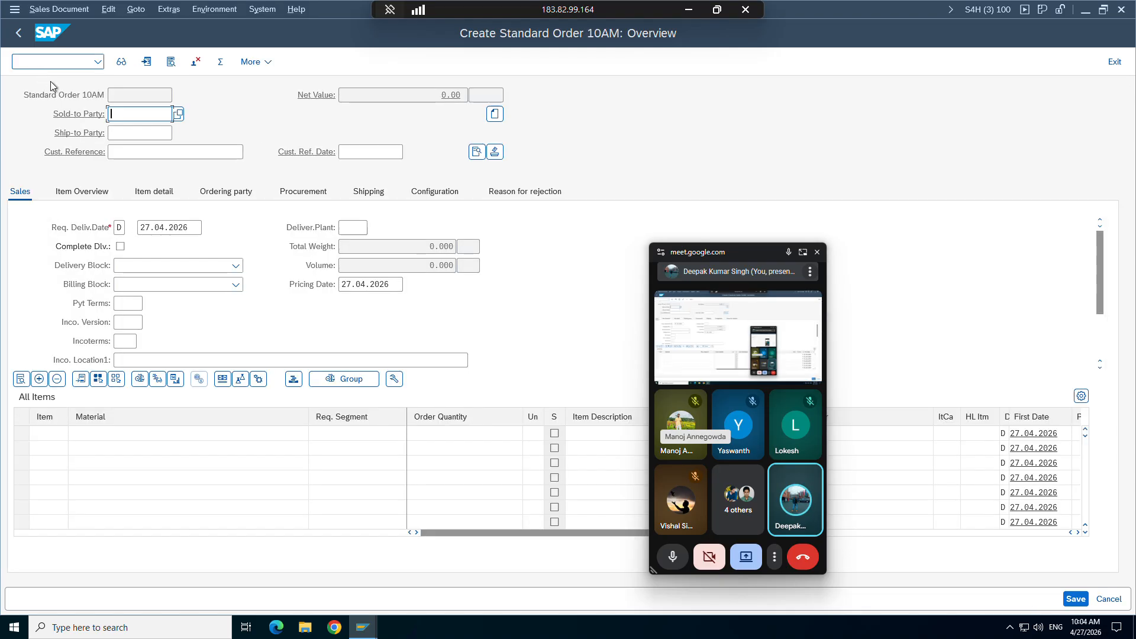
# Enter the customer as sold-to party in the order header, leaving the customer reference blank and accepting the warning.
pyautogui.click(129, 118)
pyautogui.click(132, 131)
pyautogui.press('Return')
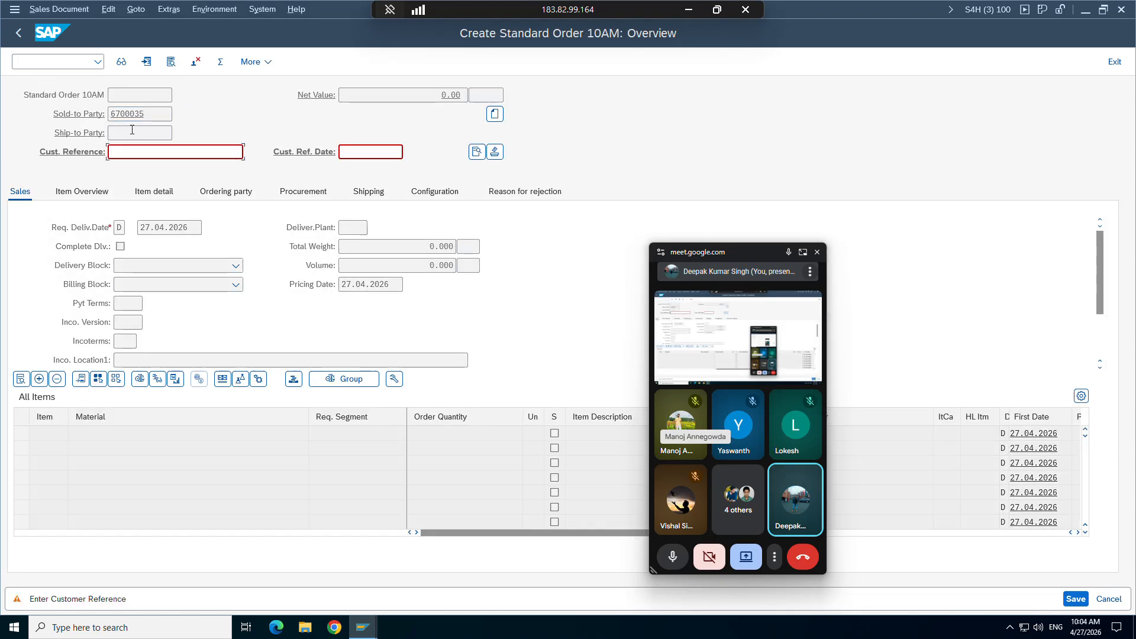
pyautogui.press('Return')
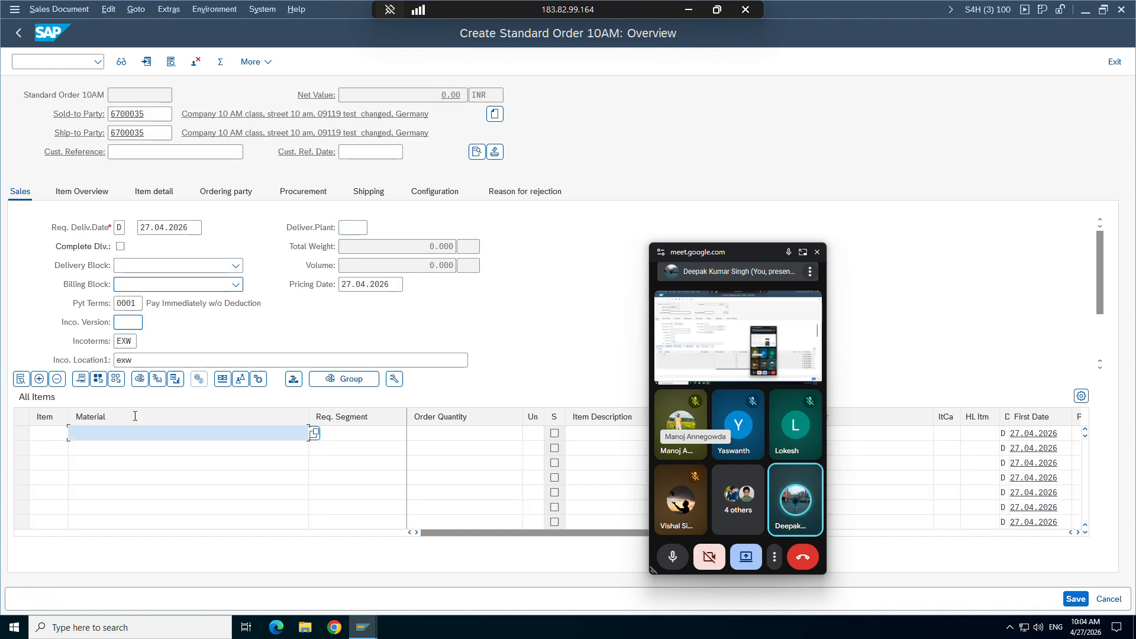
# Add an order item for material TG12_96F with order quantity 1.
pyautogui.click(124, 220)
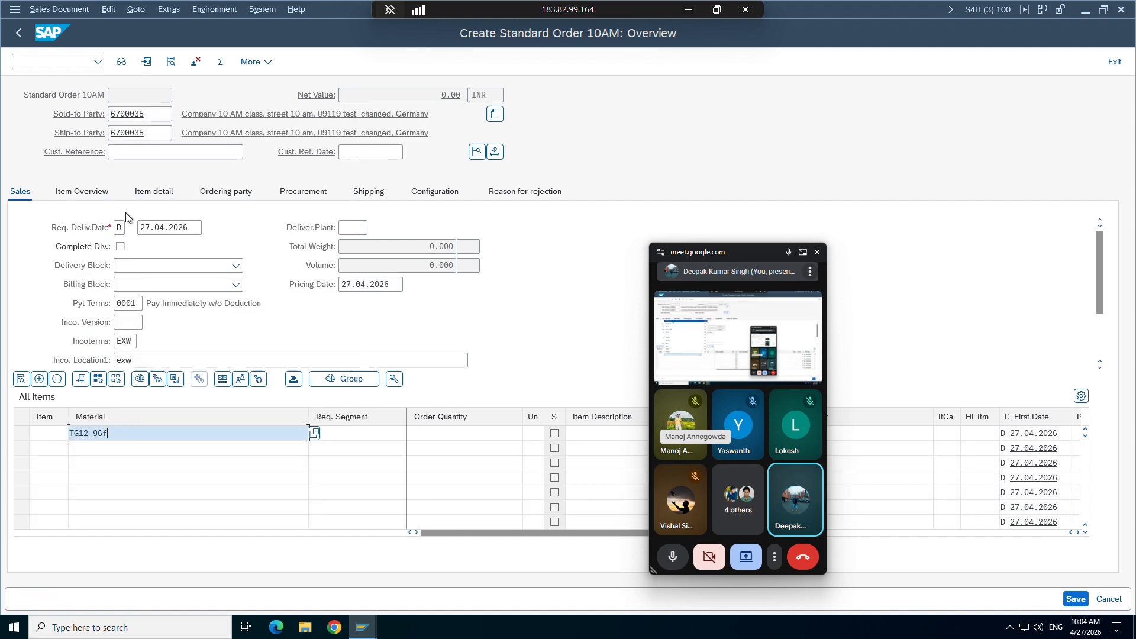
pyautogui.click(438, 429)
pyautogui.write('1')
pyautogui.press('Return')
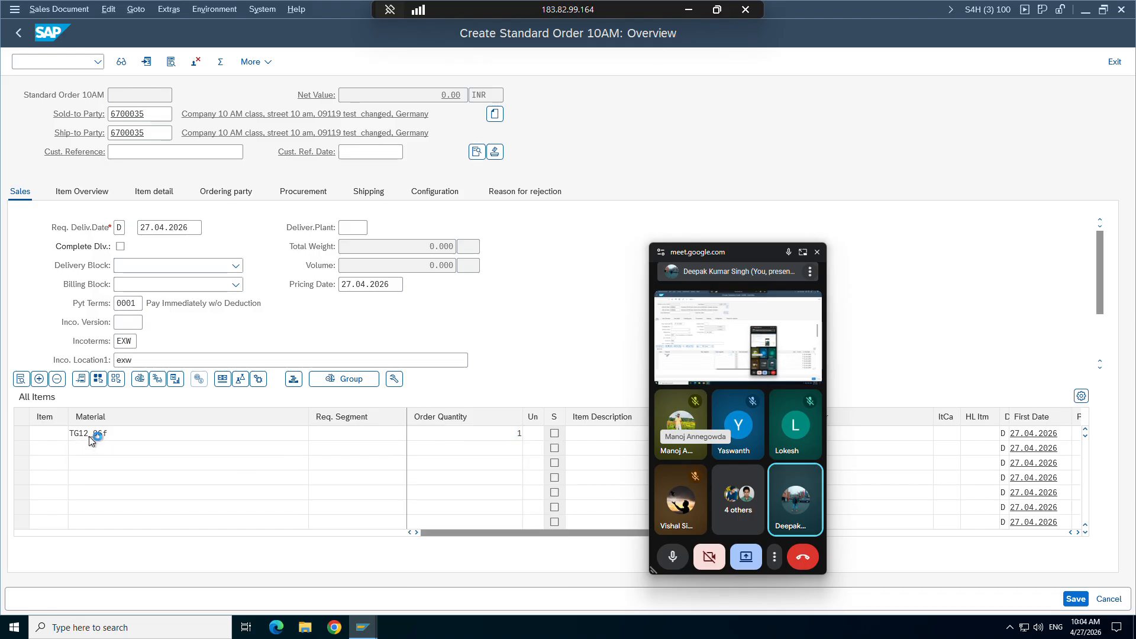
# Review the order's incompletion log and save the incomplete order from it, acknowledging the credit check messages.
pyautogui.click(108, 9)
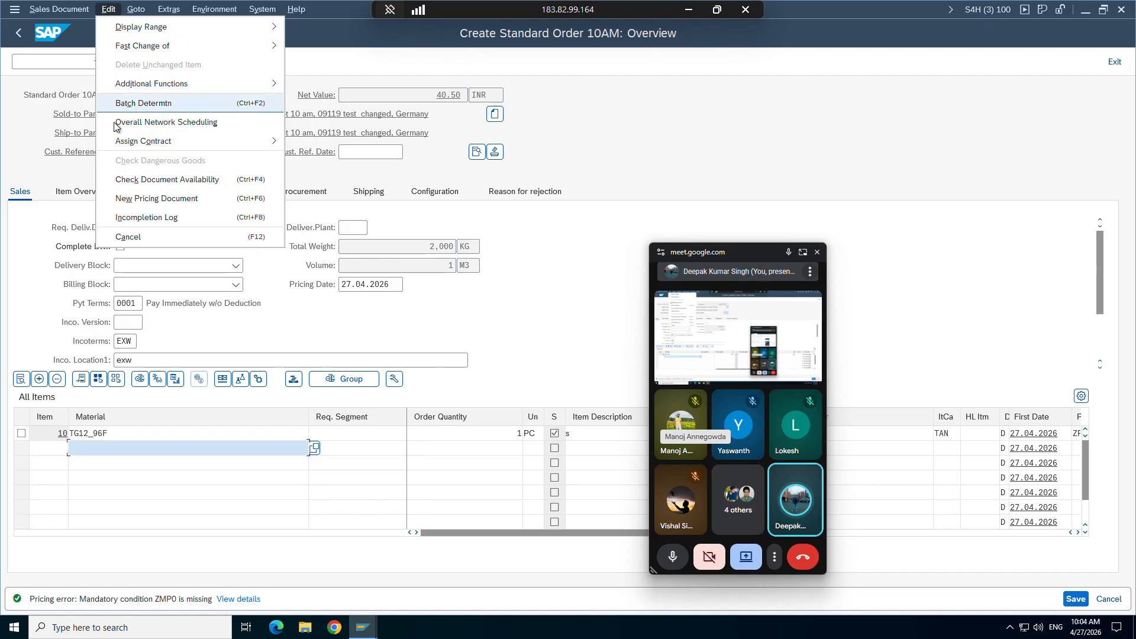
pyautogui.click(129, 216)
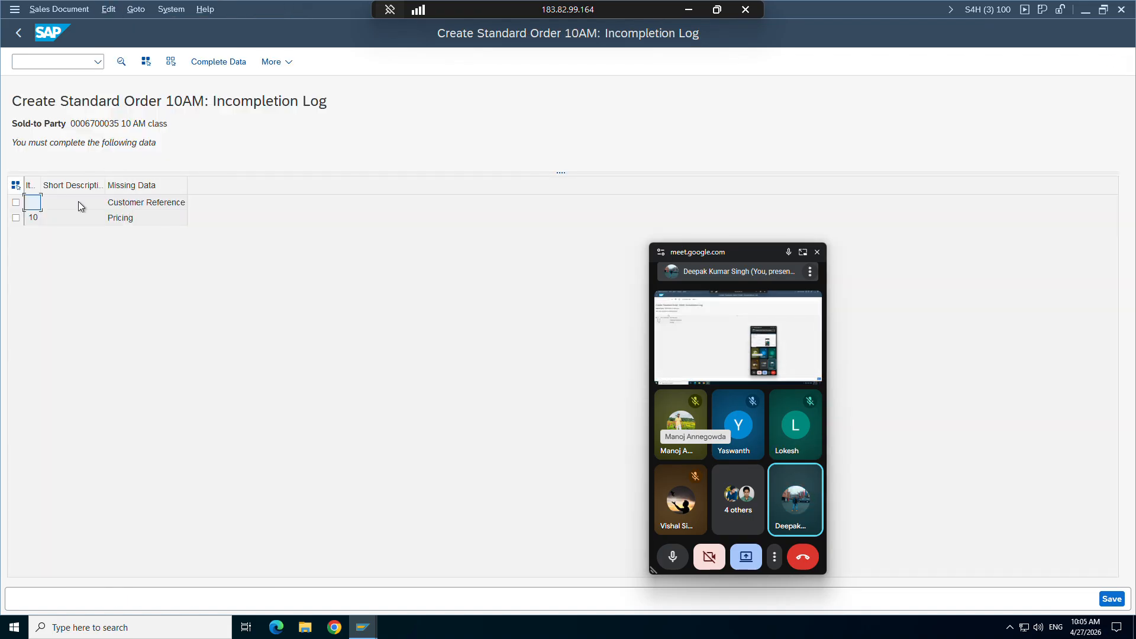
pyautogui.click(1114, 600)
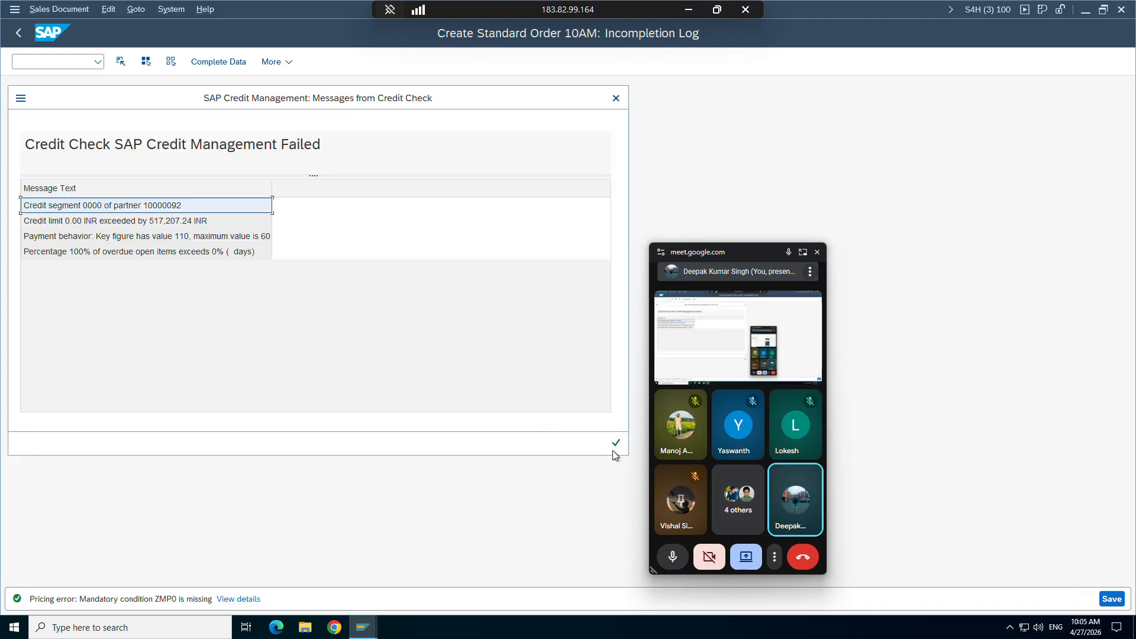
pyautogui.click(615, 445)
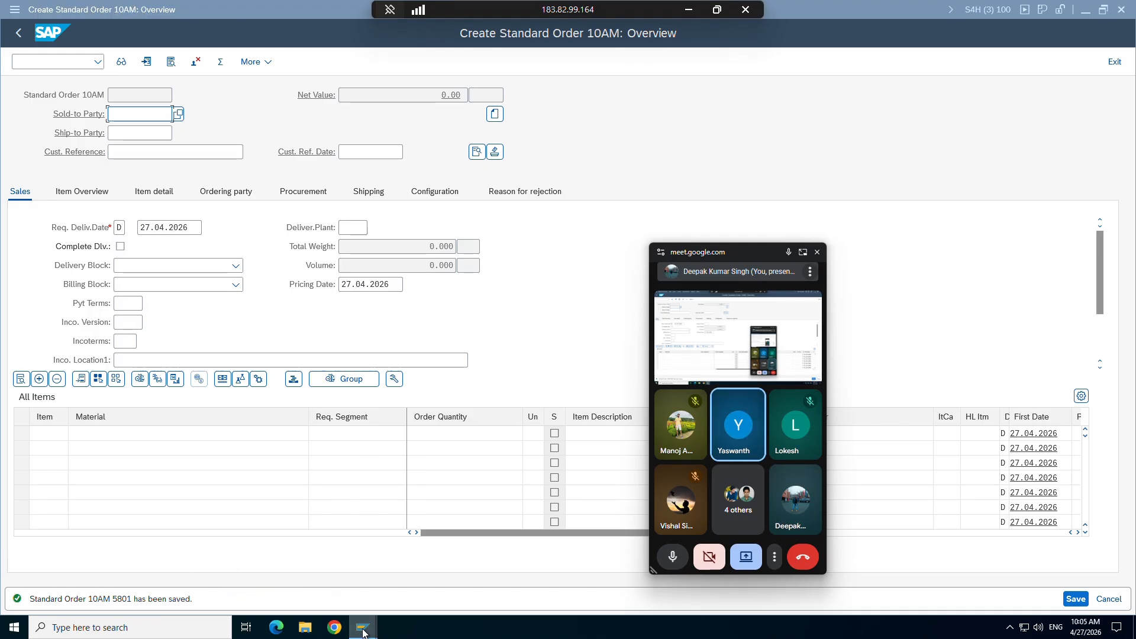
# Switch to the pricing procedure session and adjust the Required and Statistics column widths to examine ZPRICP's control data.
pyautogui.moveTo(362, 625)
pyautogui.click(388, 577)
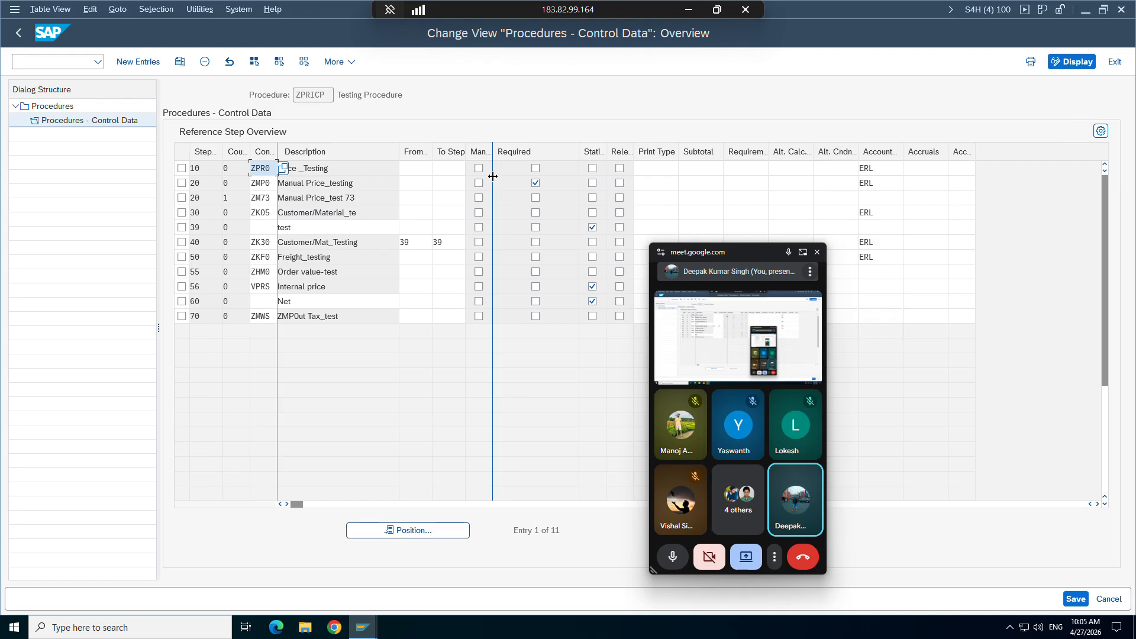
pyautogui.moveTo(493, 175); pyautogui.dragTo(555, 153)
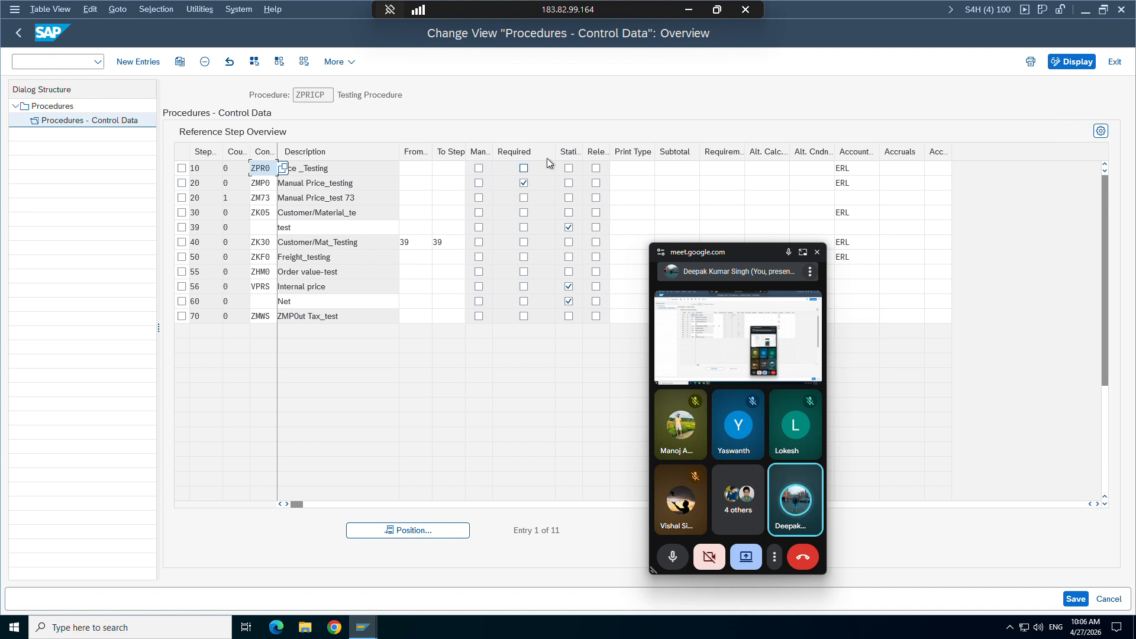
pyautogui.moveTo(582, 152); pyautogui.dragTo(619, 156)
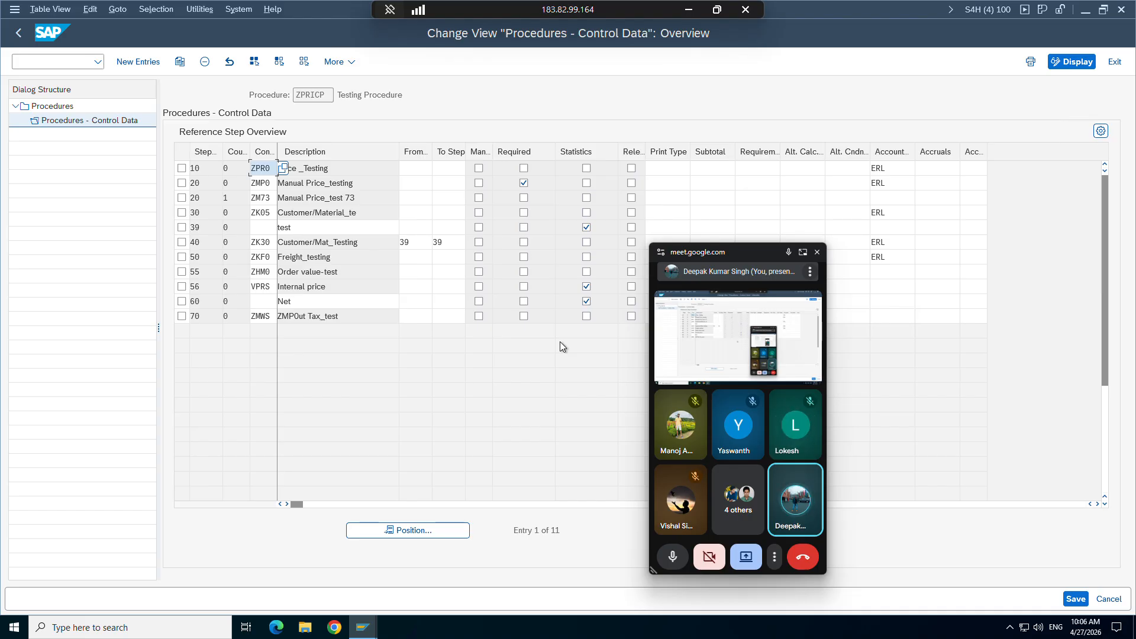
# Return to the sales order session, display the order just saved and switch it to change mode.
pyautogui.click(362, 624)
pyautogui.click(287, 567)
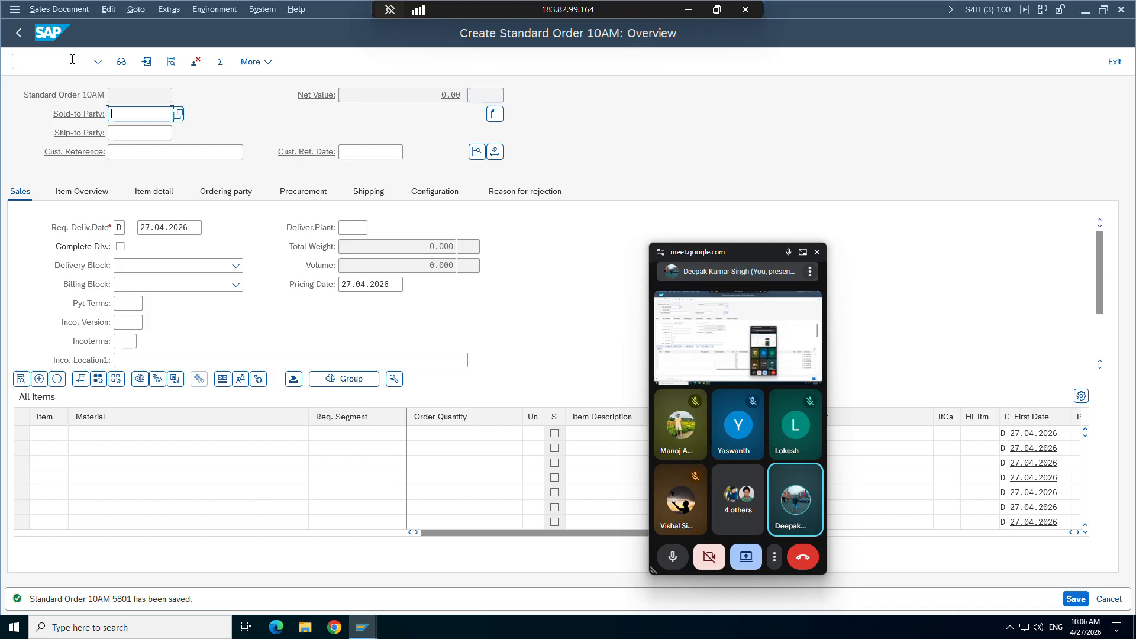
pyautogui.click(64, 10)
pyautogui.click(58, 69)
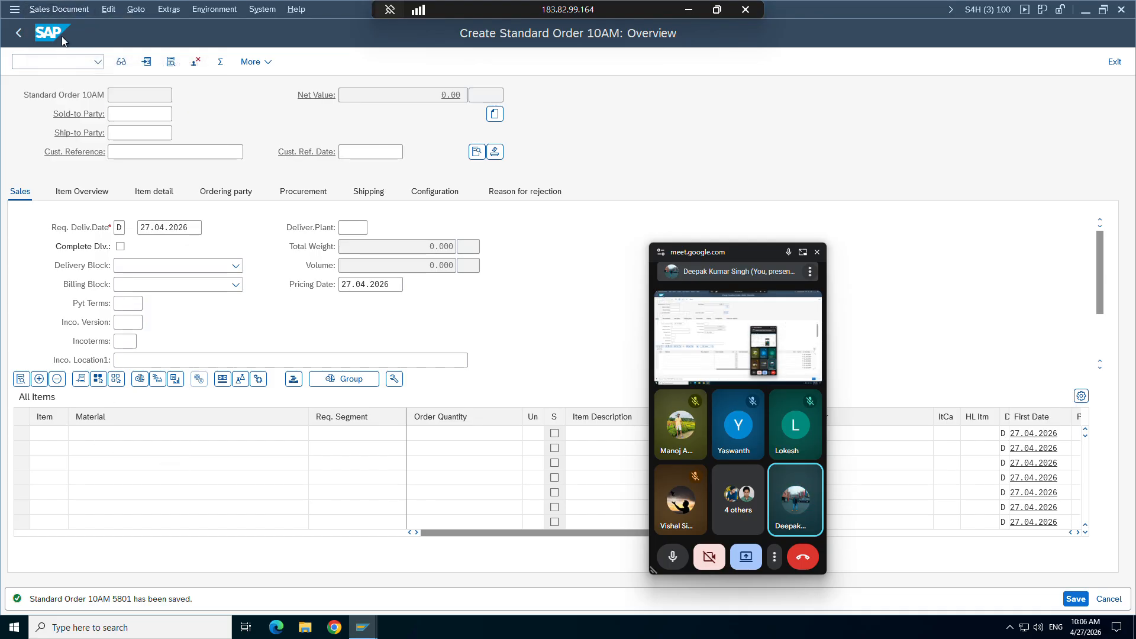
pyautogui.click(57, 10)
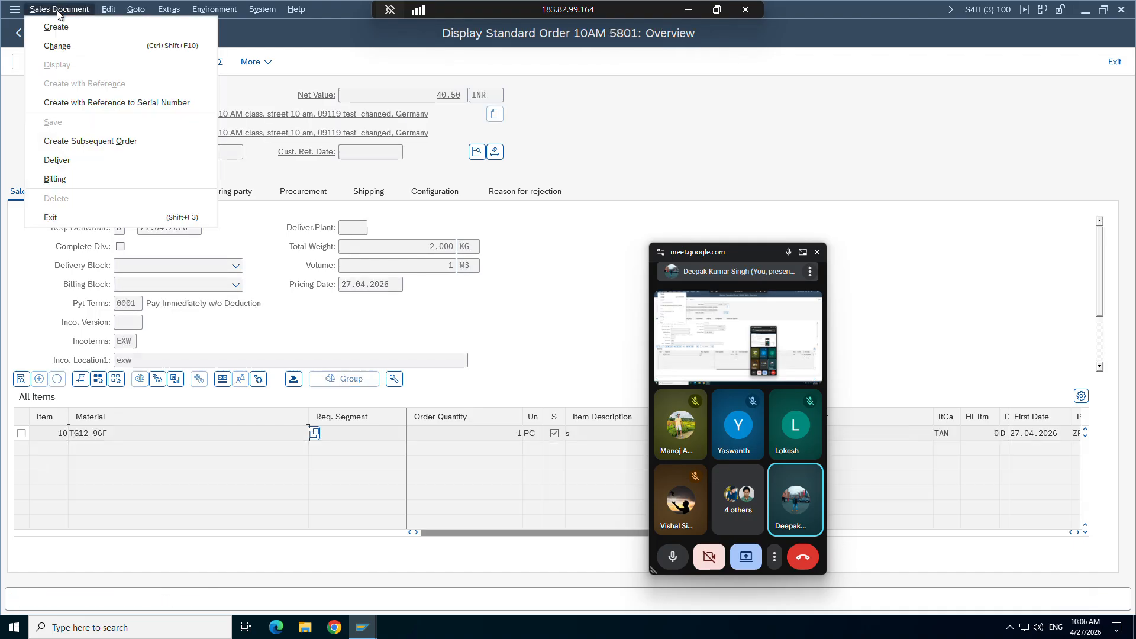
pyautogui.click(60, 45)
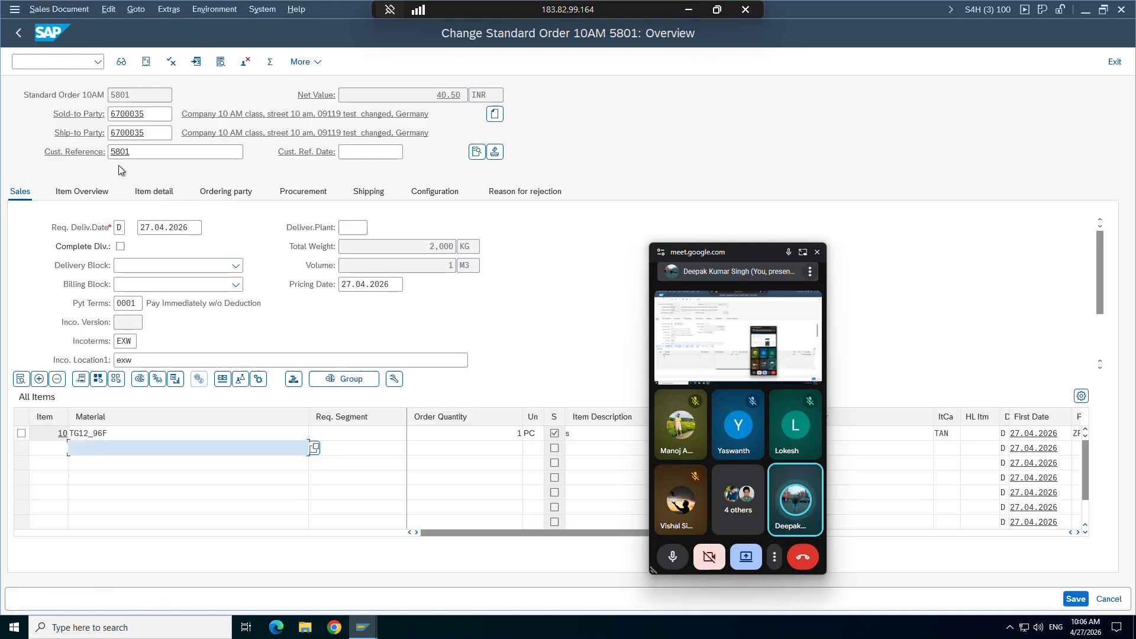
# Open the pricing conditions of item 10, move the meeting window out of the way and widen the Stat column.
pyautogui.doubleClick(109, 437)
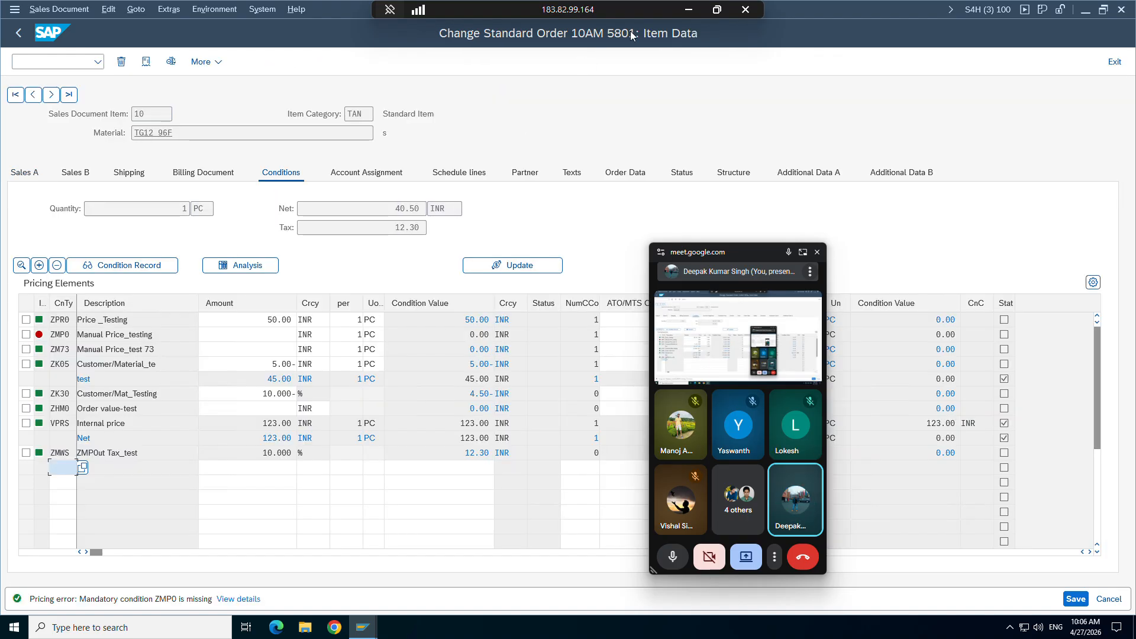
pyautogui.moveTo(740, 255); pyautogui.dragTo(713, 543)
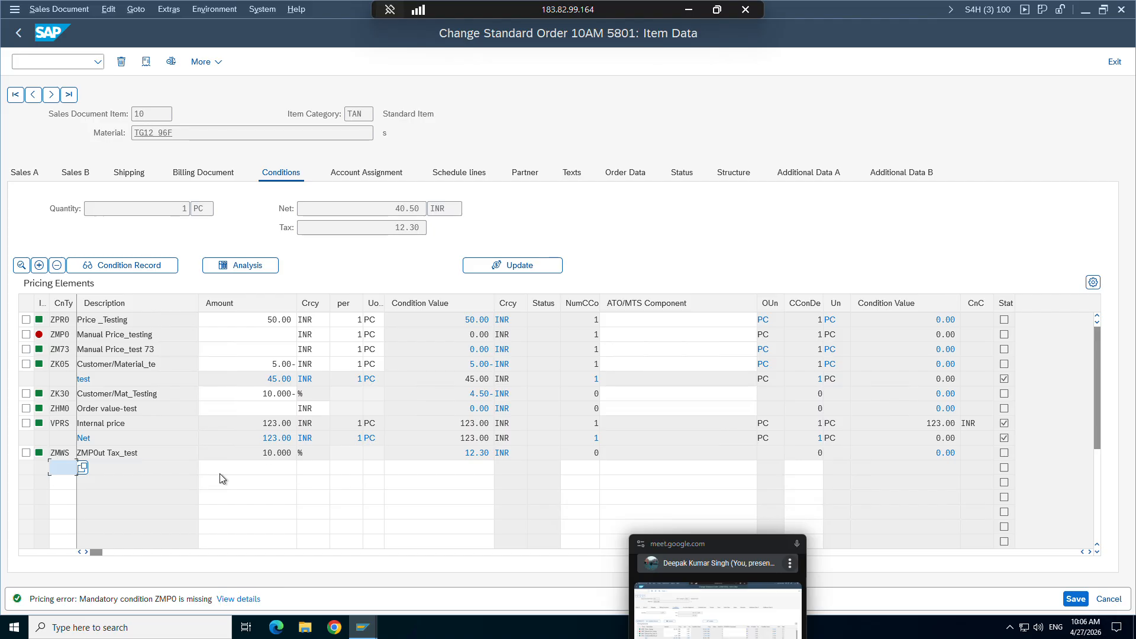
pyautogui.click(1013, 303)
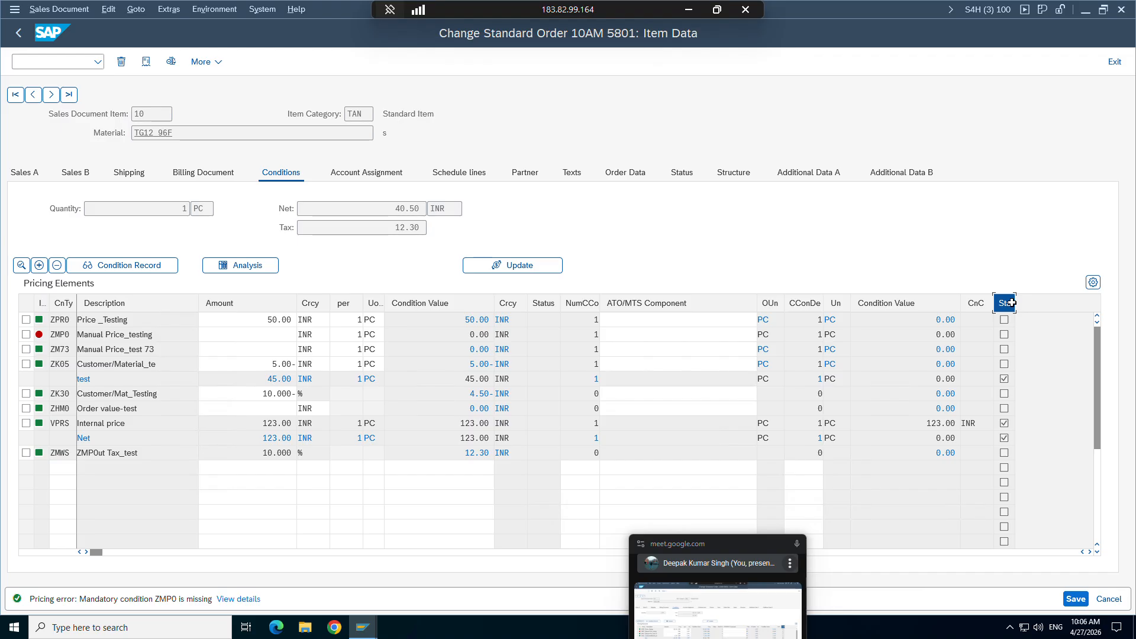
pyautogui.moveTo(1014, 302); pyautogui.dragTo(1051, 303)
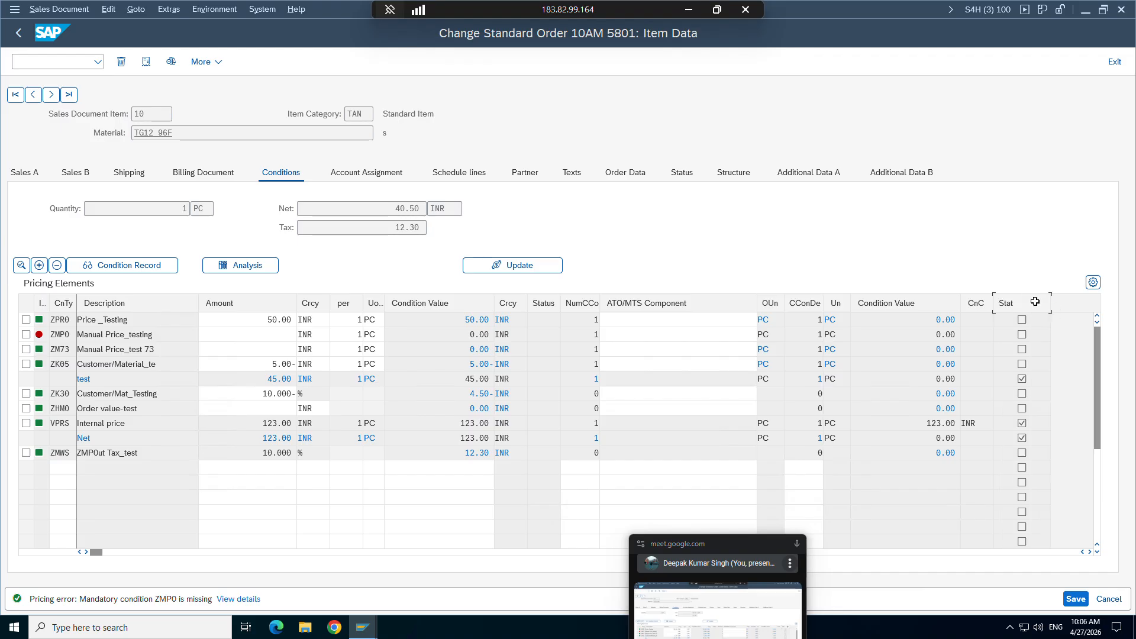
# Mark the VPRS internal price condition and compare its statistical flag with the item's net value.
pyautogui.click(26, 424)
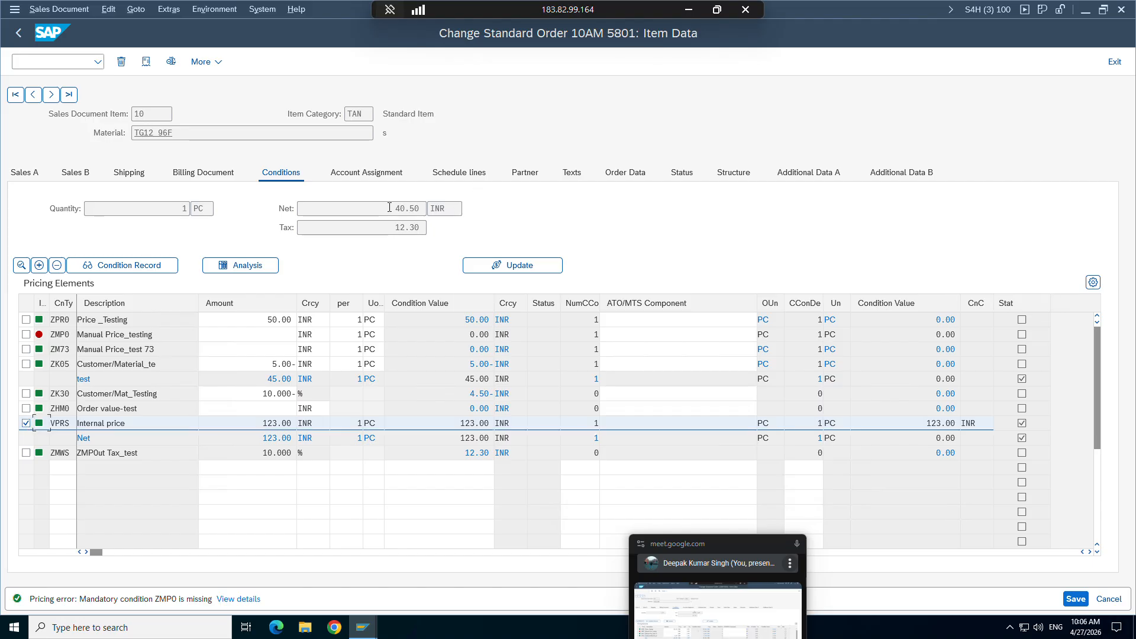
pyautogui.moveTo(398, 209); pyautogui.dragTo(423, 212)
pyautogui.click(424, 212)
pyautogui.moveTo(394, 208); pyautogui.dragTo(425, 209)
pyautogui.click(424, 208)
pyautogui.click(1024, 423)
pyautogui.moveTo(396, 207); pyautogui.dragTo(424, 208)
pyautogui.click(424, 208)
# Switch to the SAP SD study material in Word and highlight the two effects listed under Statistical.
pyautogui.click(688, 10)
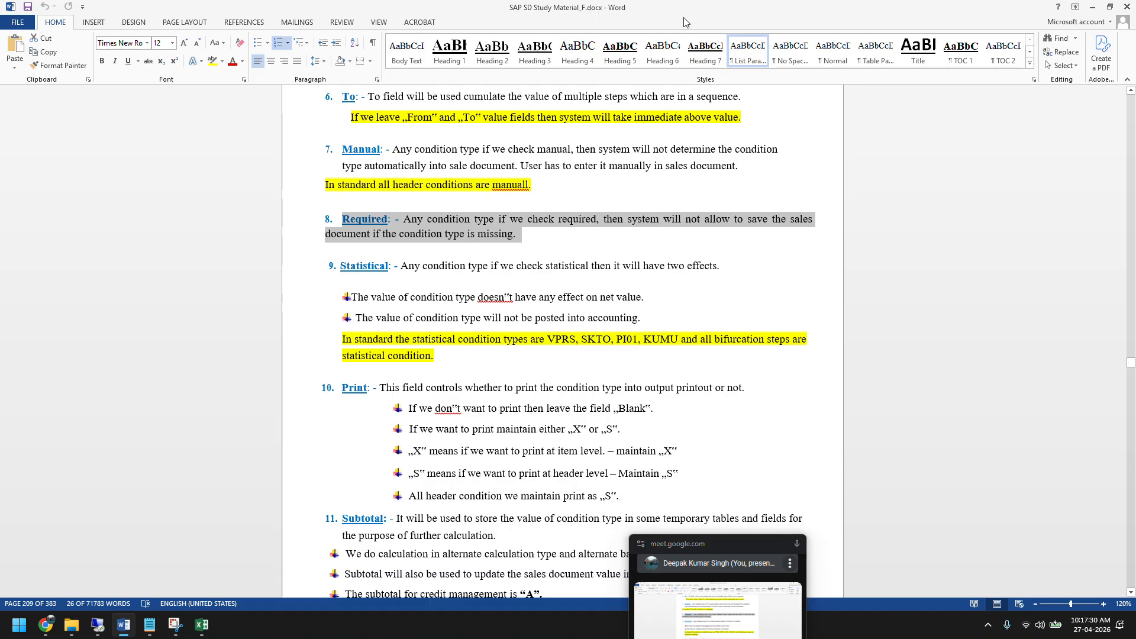
pyautogui.moveTo(640, 319); pyautogui.dragTo(347, 295)
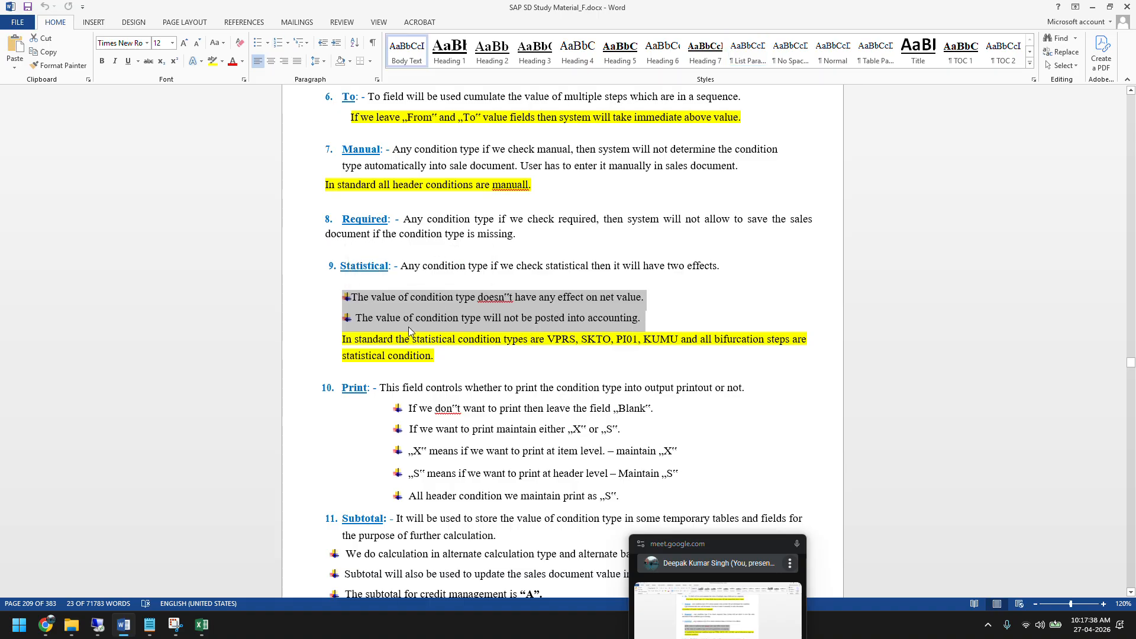
pyautogui.click(634, 319)
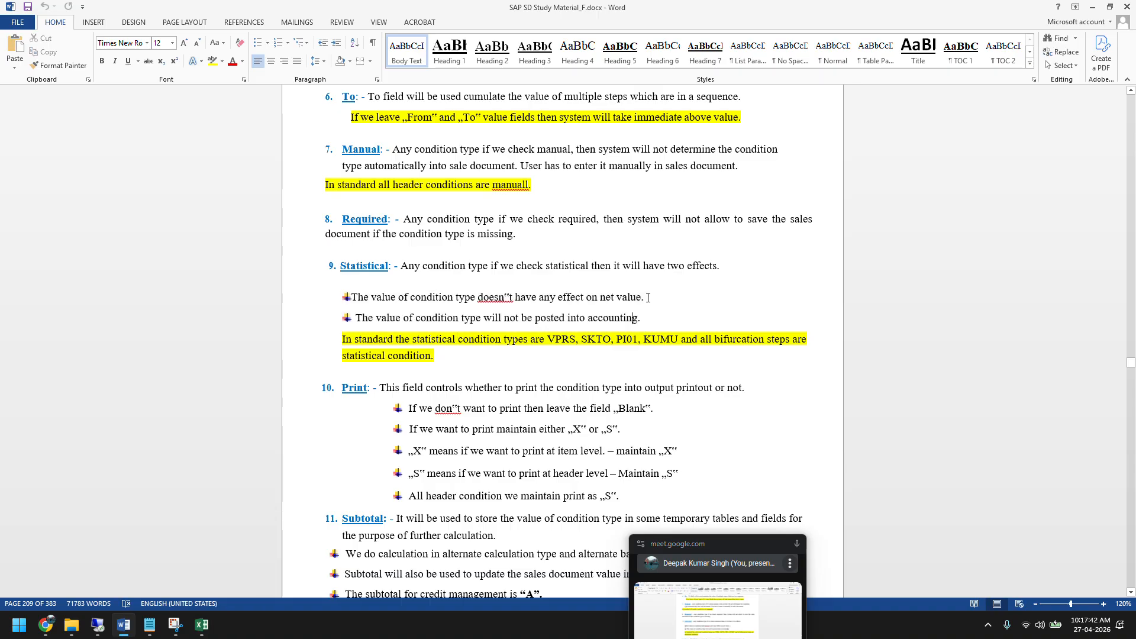
pyautogui.moveTo(645, 297); pyautogui.dragTo(371, 298)
pyautogui.moveTo(642, 319); pyautogui.dragTo(358, 322)
# Return to the SAP order item, set the ZMP0 manual price amount to 12 INR and go back to the order overview.
pyautogui.click(98, 624)
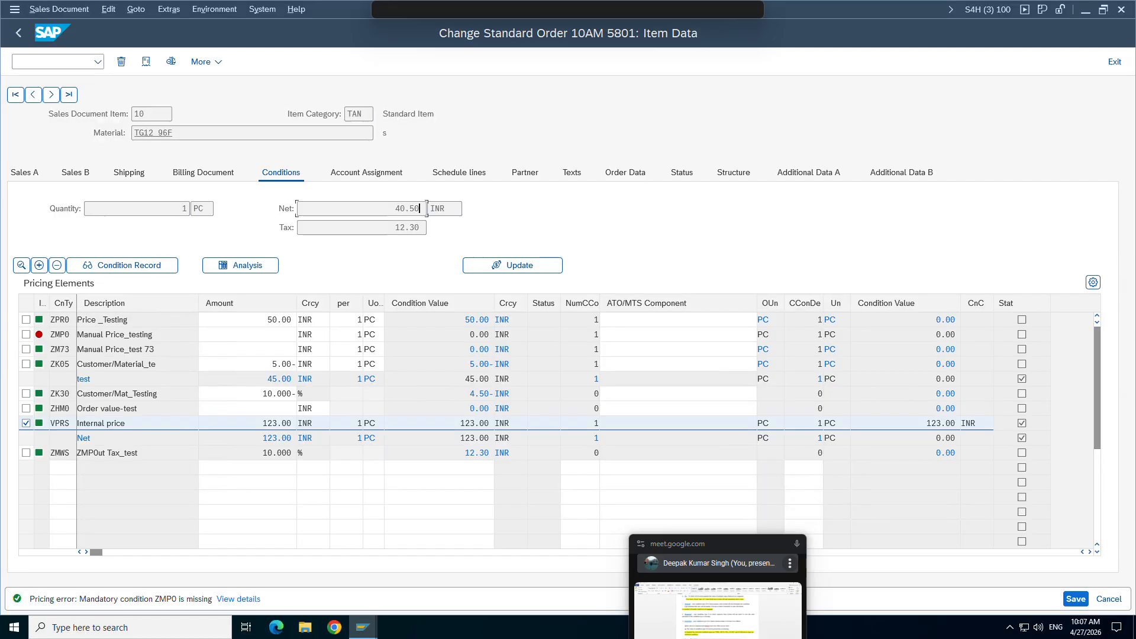
pyautogui.click(268, 335)
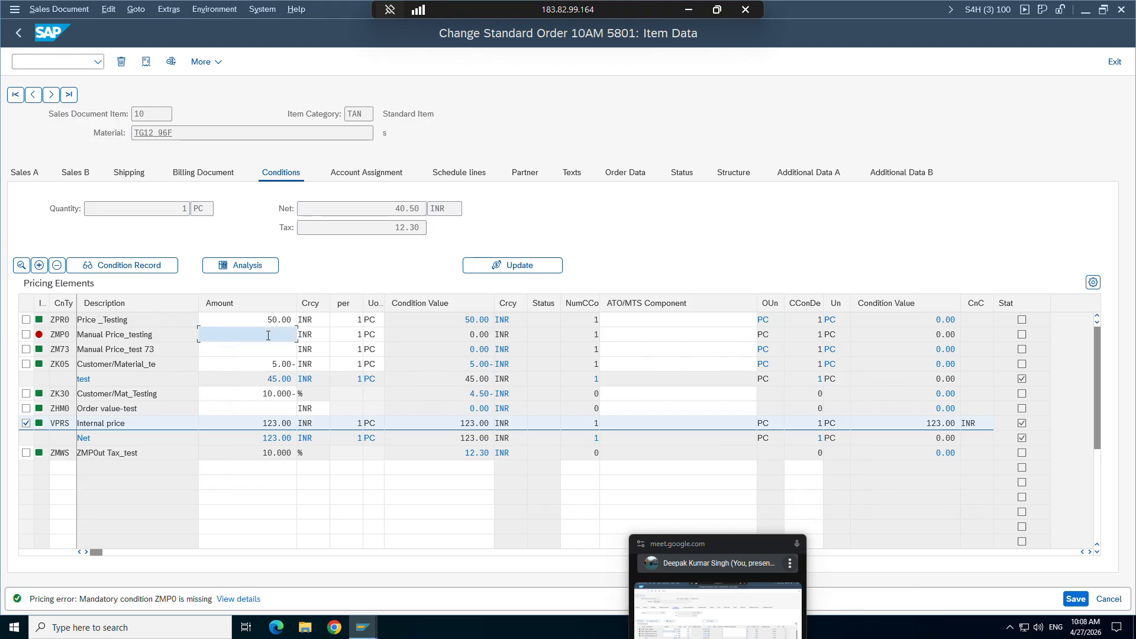
pyautogui.write('12')
pyautogui.press('Return')
pyautogui.click(19, 32)
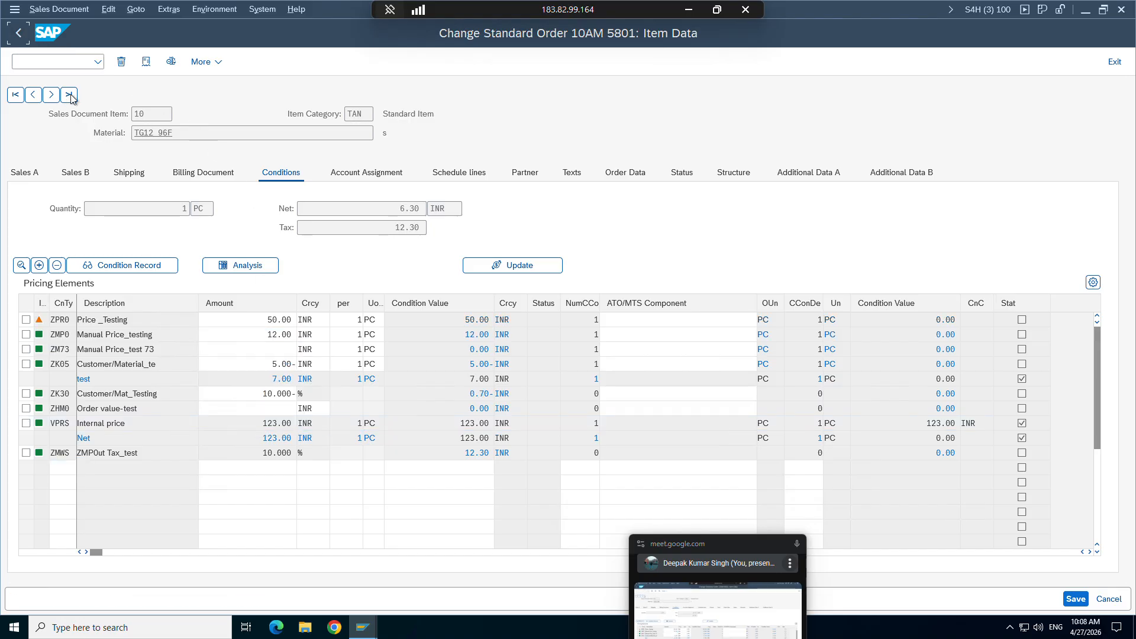
# Open the order's header data, set the document currency to EUR and accept the exchange rate redetermination.
pyautogui.click(476, 152)
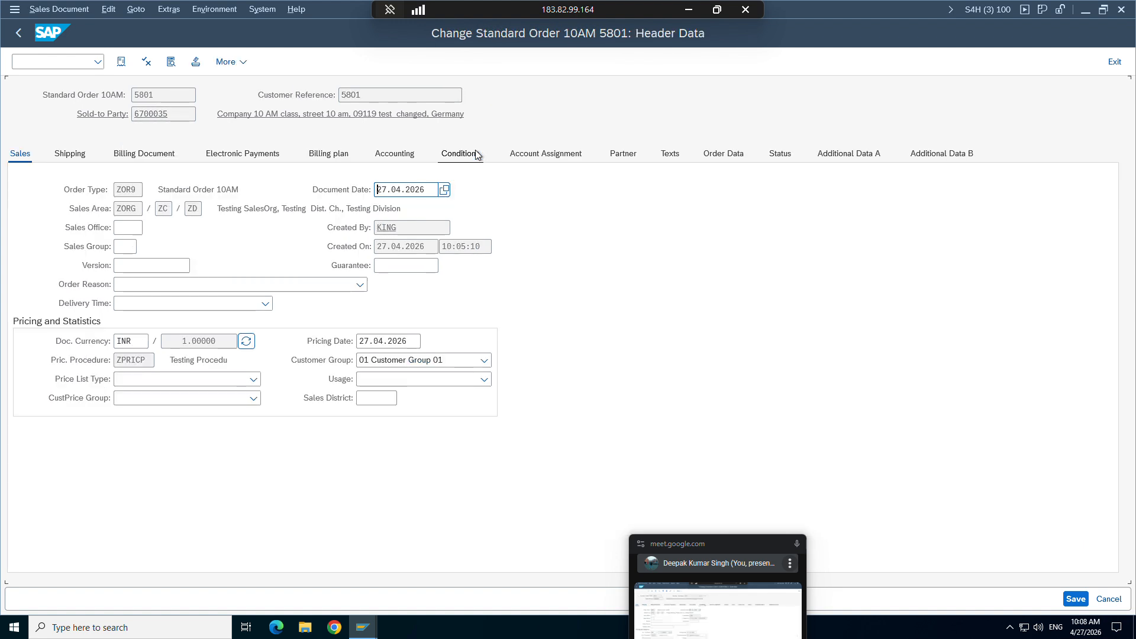
pyautogui.doubleClick(141, 336)
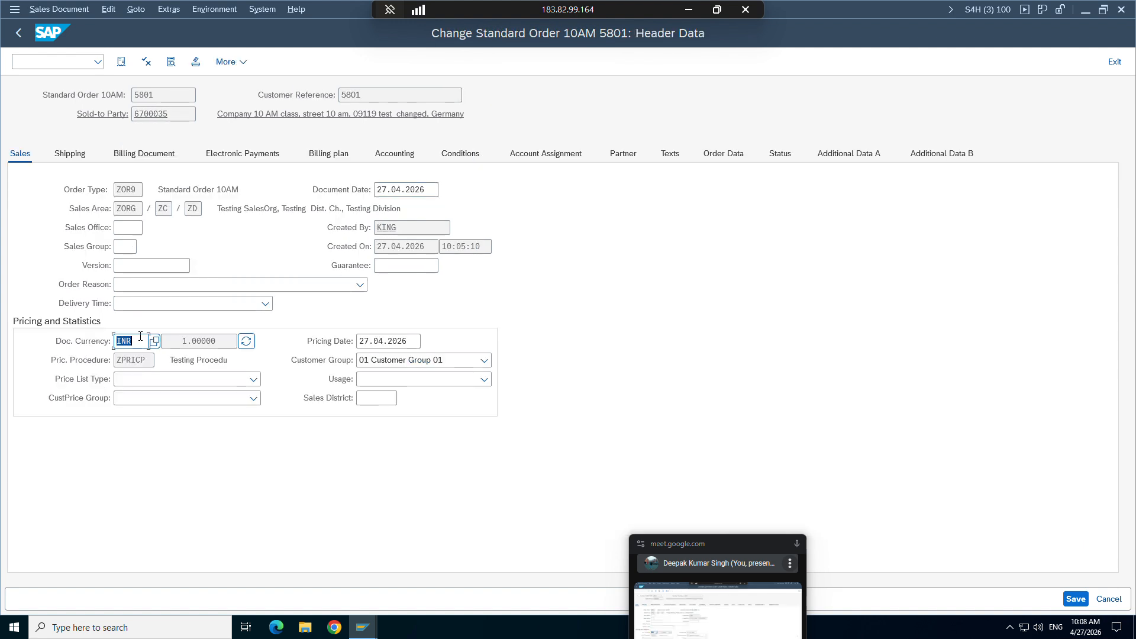
pyautogui.write('EUR')
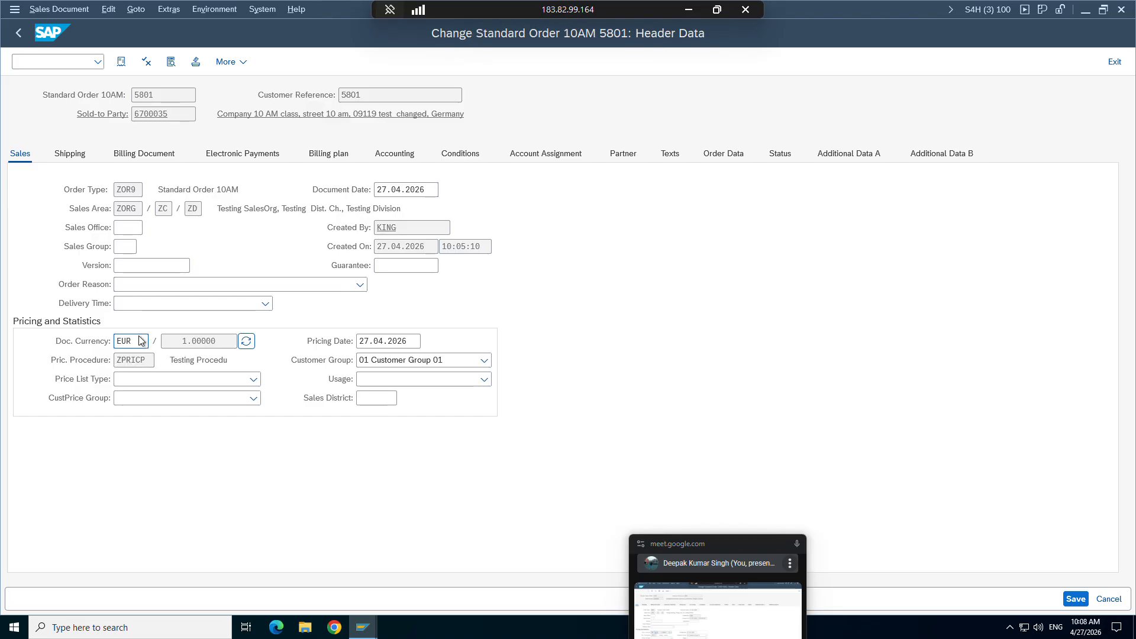
pyautogui.press('Return')
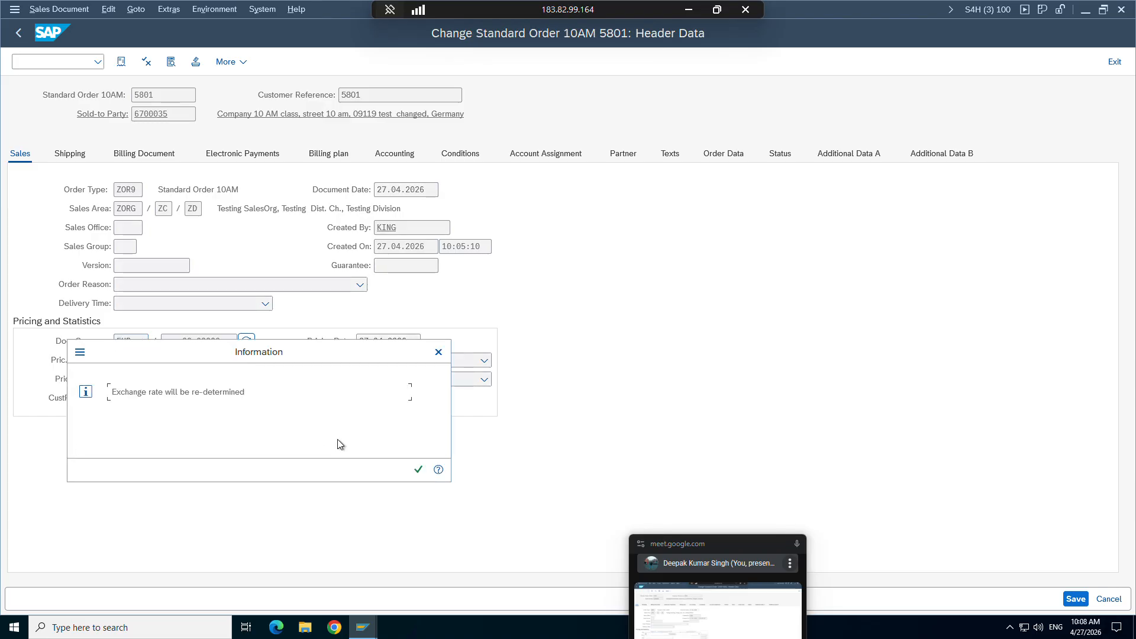
pyautogui.click(418, 470)
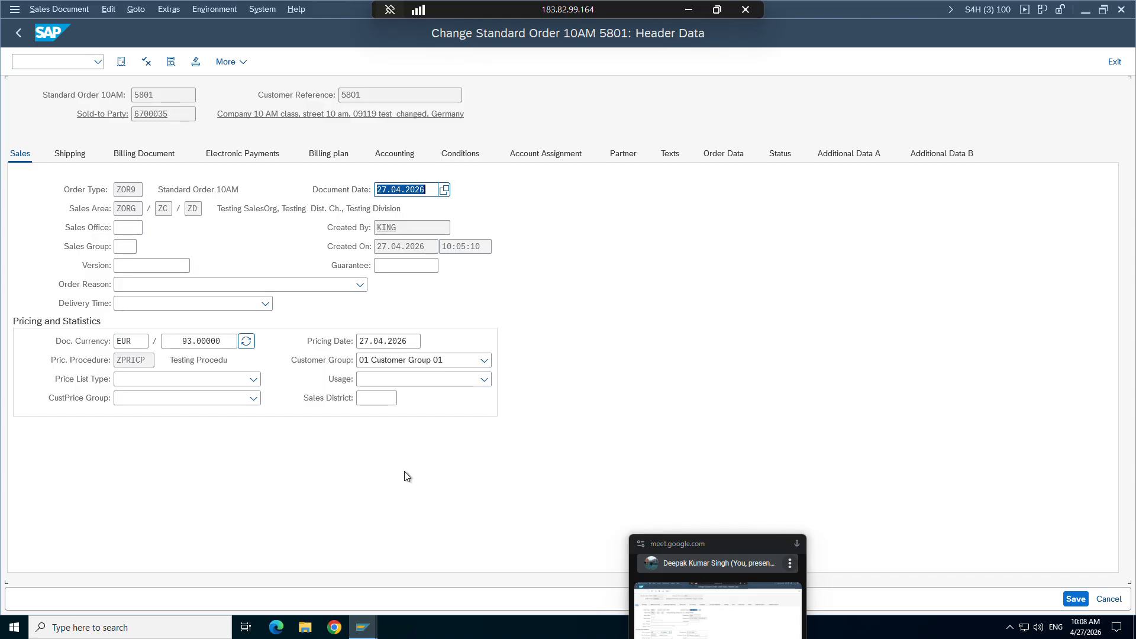
# Run the order's incompletion check, review item 10's pricing conditions and return to the order overview.
pyautogui.click(110, 10)
pyautogui.click(128, 185)
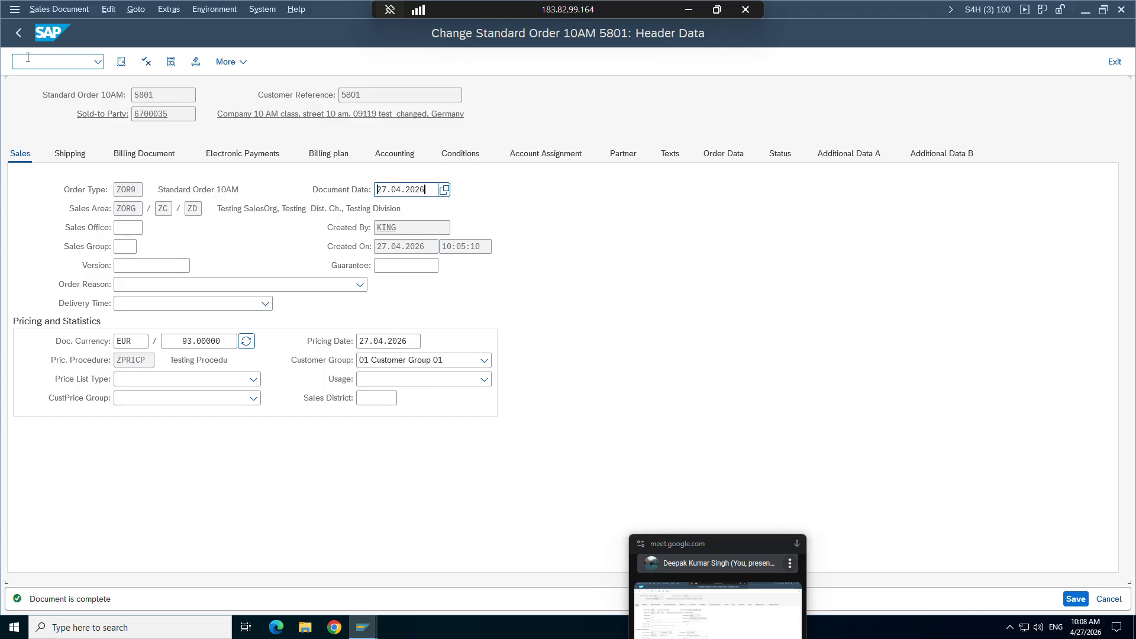
pyautogui.click(18, 36)
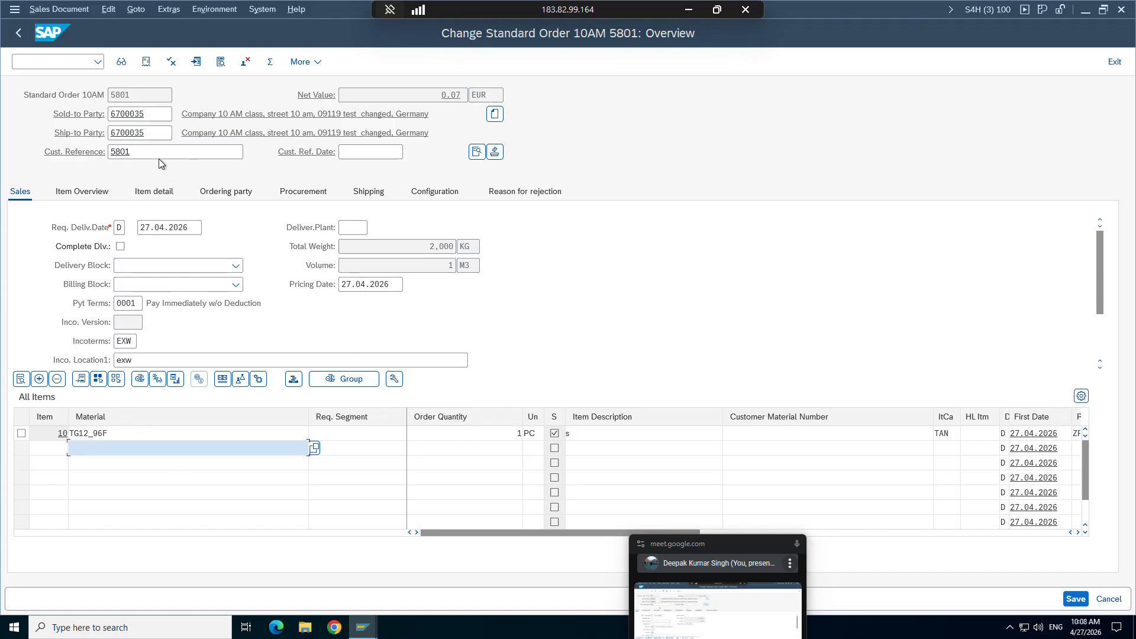
pyautogui.doubleClick(104, 434)
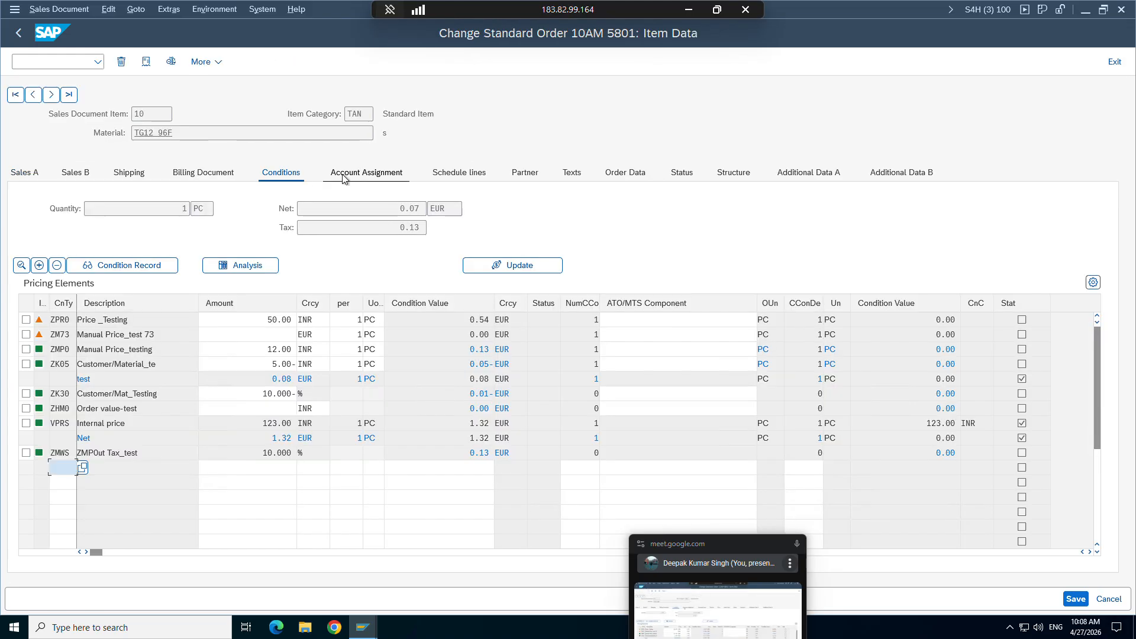
pyautogui.click(19, 33)
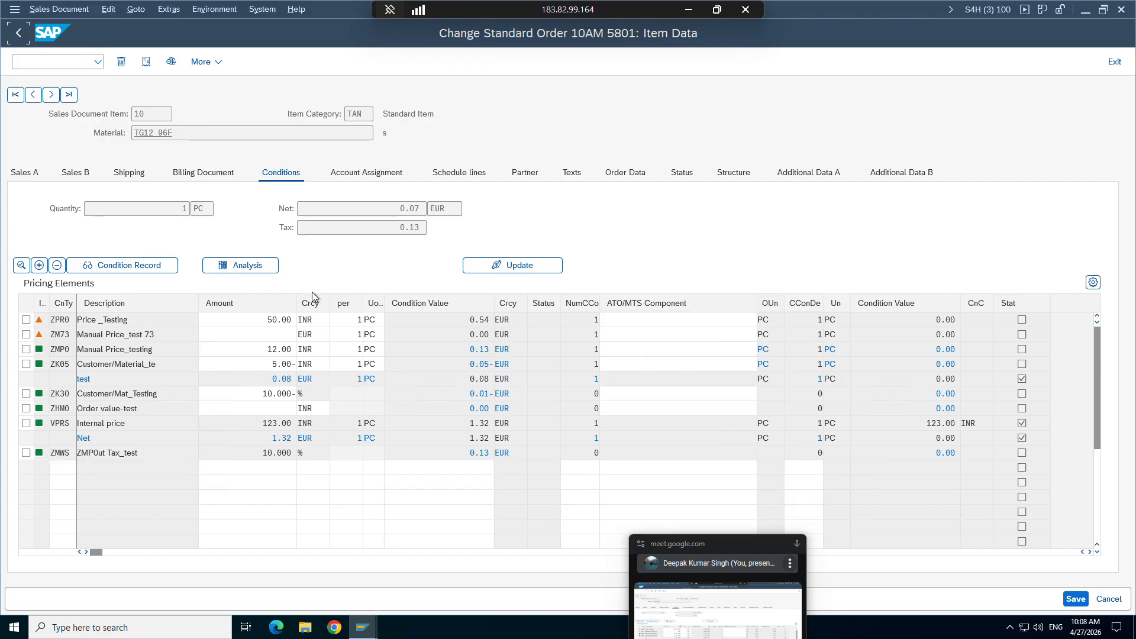
# Examine the document currency and exchange rate in the order's header data and return to the overview.
pyautogui.click(476, 152)
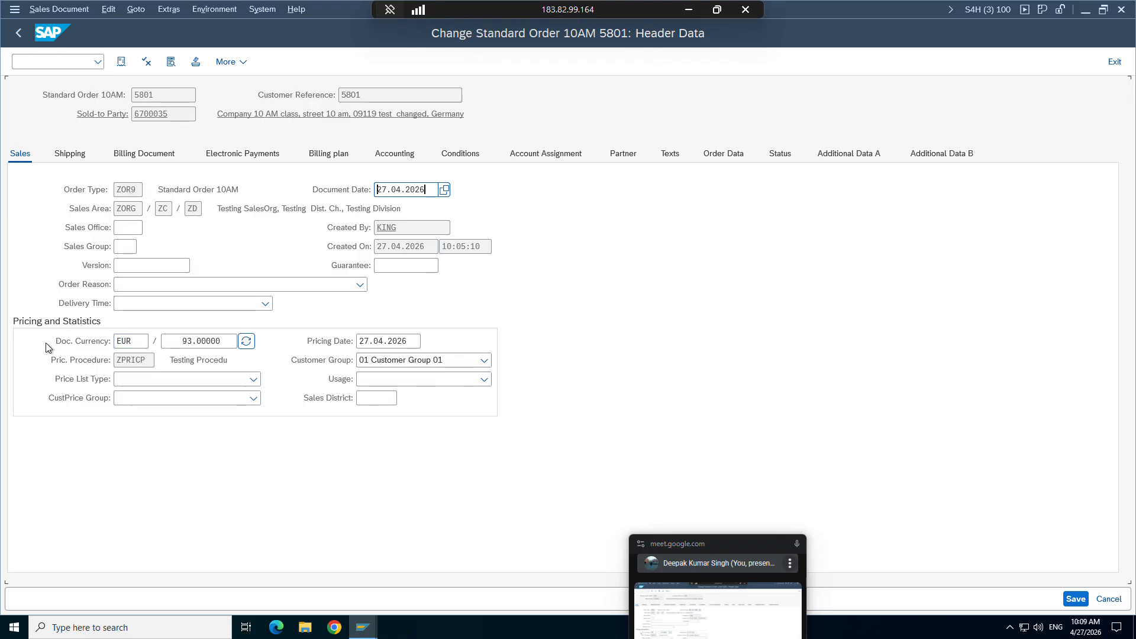
pyautogui.click(132, 342)
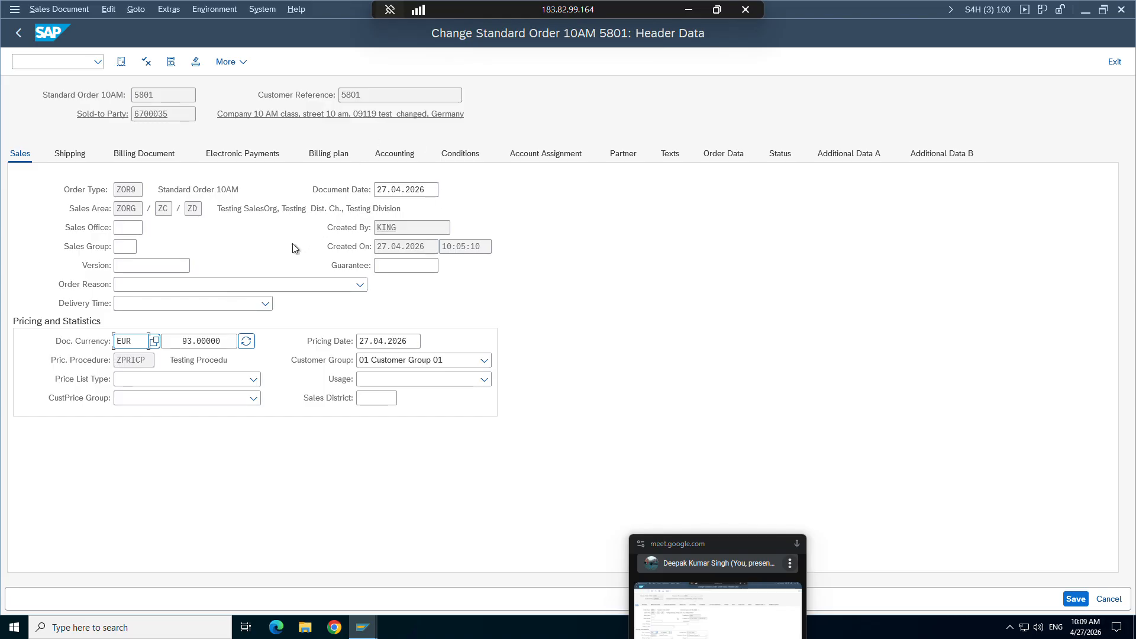
pyautogui.click(387, 247)
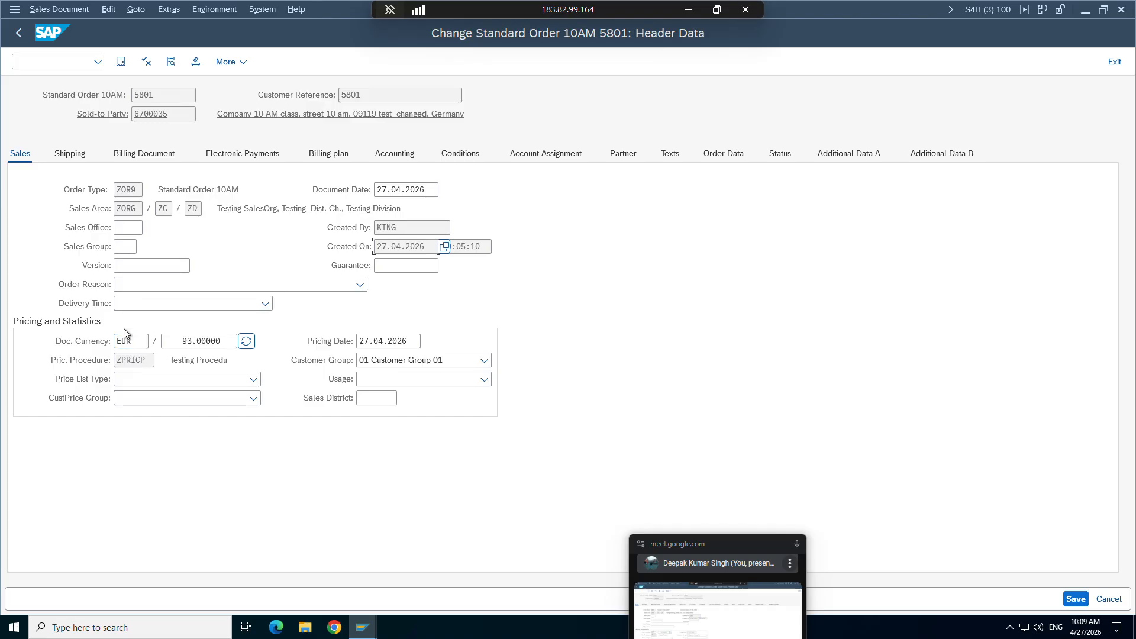
pyautogui.click(19, 39)
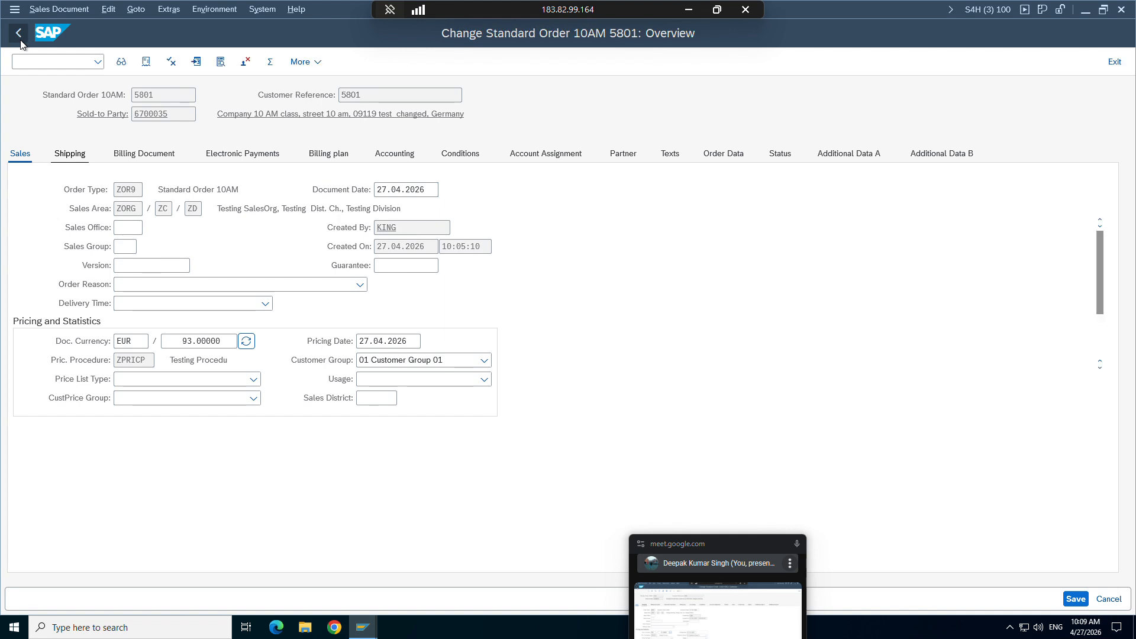
# Open item 10's pricing conditions and inspect the amount currencies of ZPR0, ZMP0, ZK05 and VPRS.
pyautogui.doubleClick(106, 432)
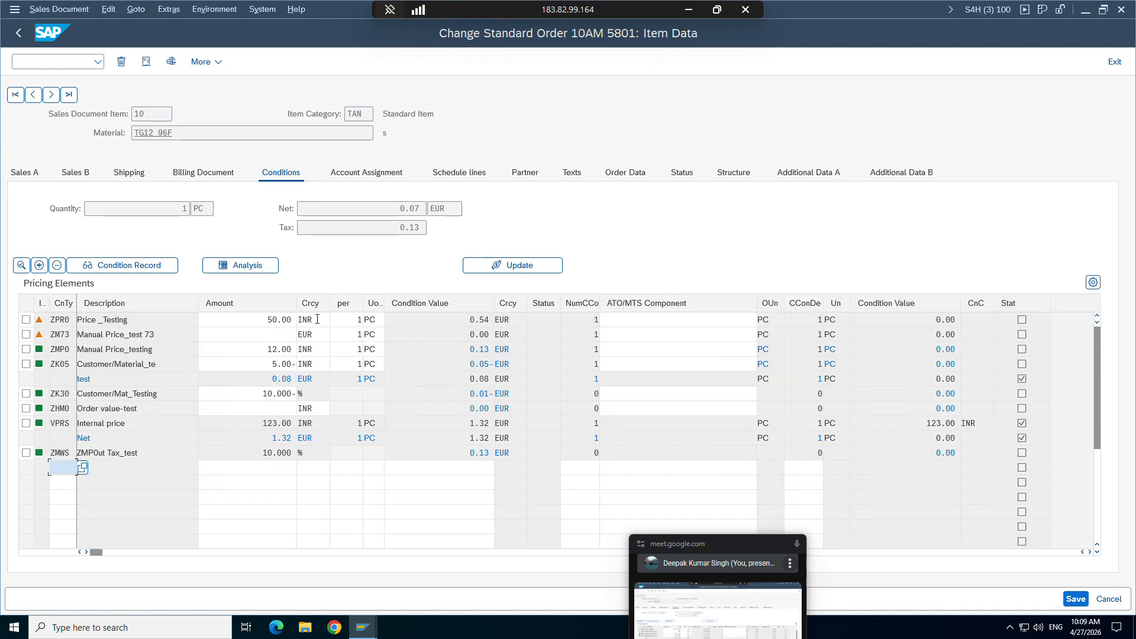
pyautogui.moveTo(314, 319); pyautogui.dragTo(299, 320)
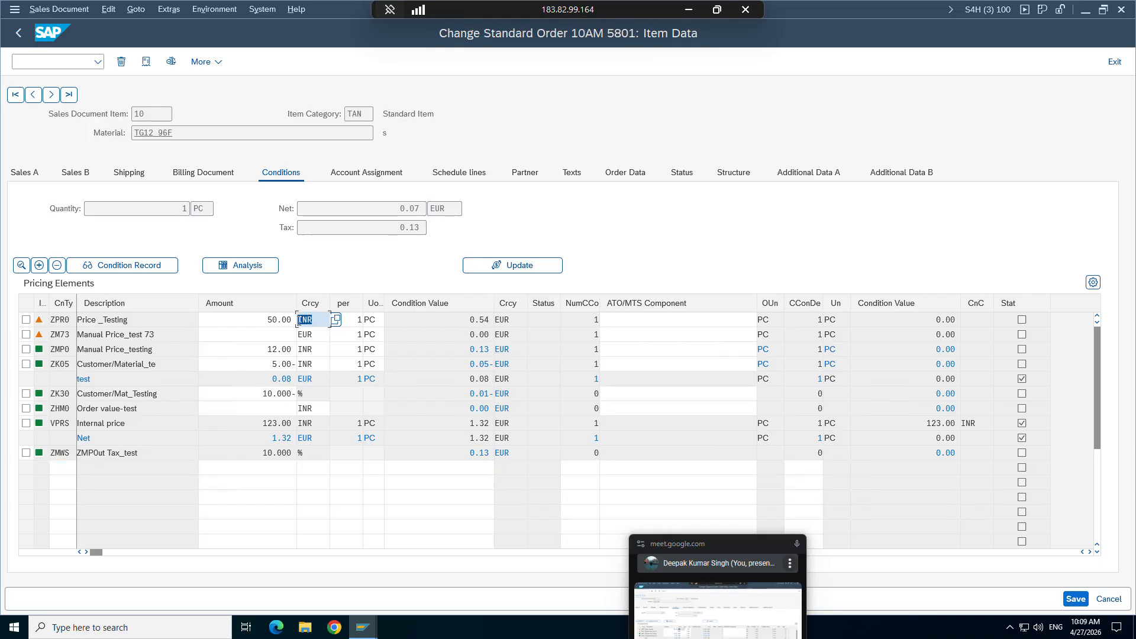
pyautogui.click(310, 350)
pyautogui.moveTo(313, 365); pyautogui.dragTo(296, 365)
pyautogui.moveTo(313, 425); pyautogui.dragTo(296, 460)
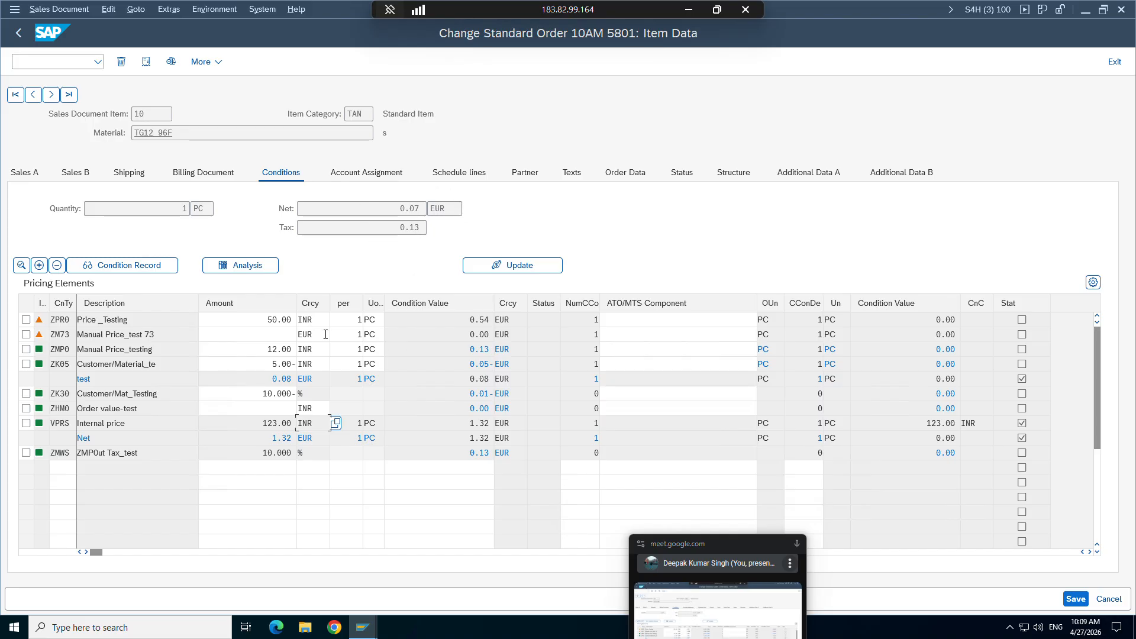
# Compare the amounts of ZPR0 and ZMP0 with their condition values and examine the exchange rates in the ZMP0 condition detail.
pyautogui.moveTo(264, 321); pyautogui.dragTo(310, 320)
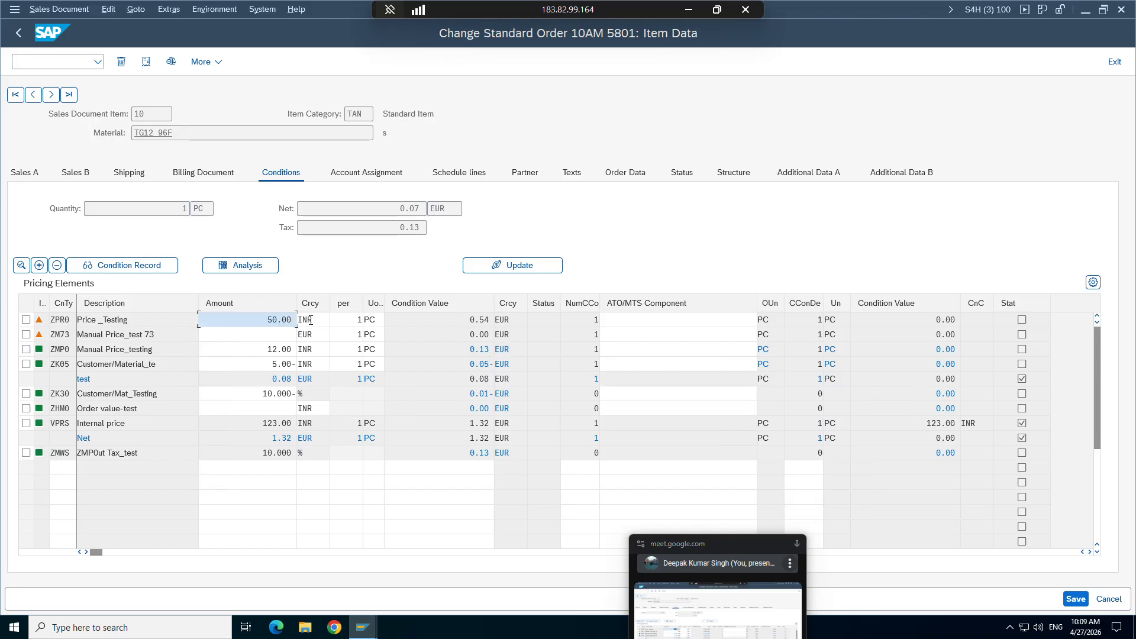
pyautogui.click(455, 318)
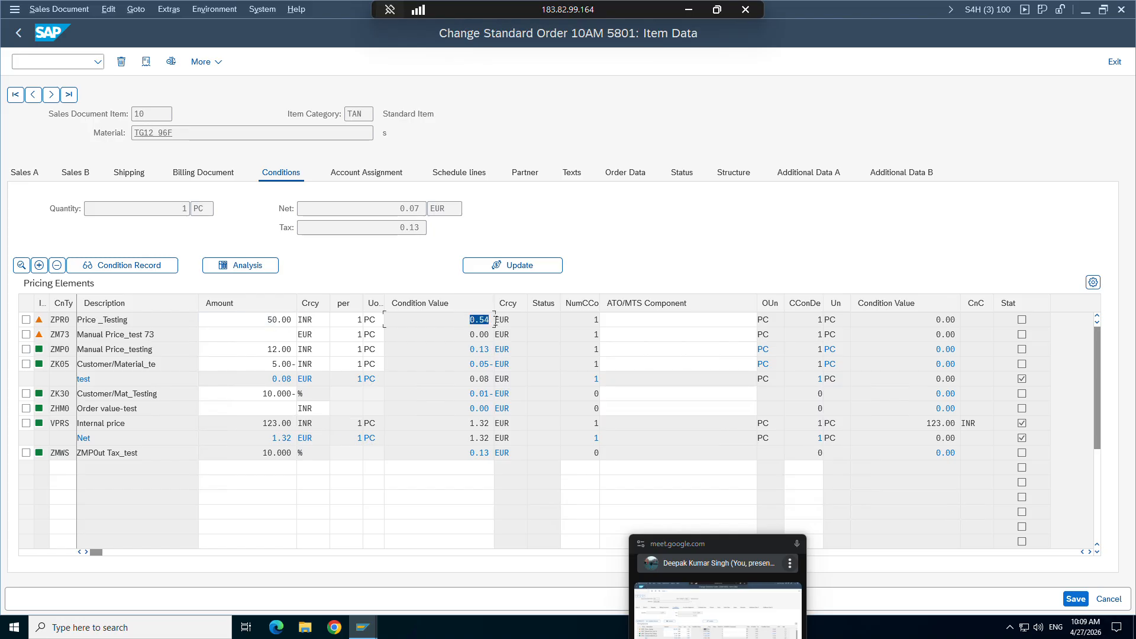
pyautogui.moveTo(265, 349); pyautogui.dragTo(308, 350)
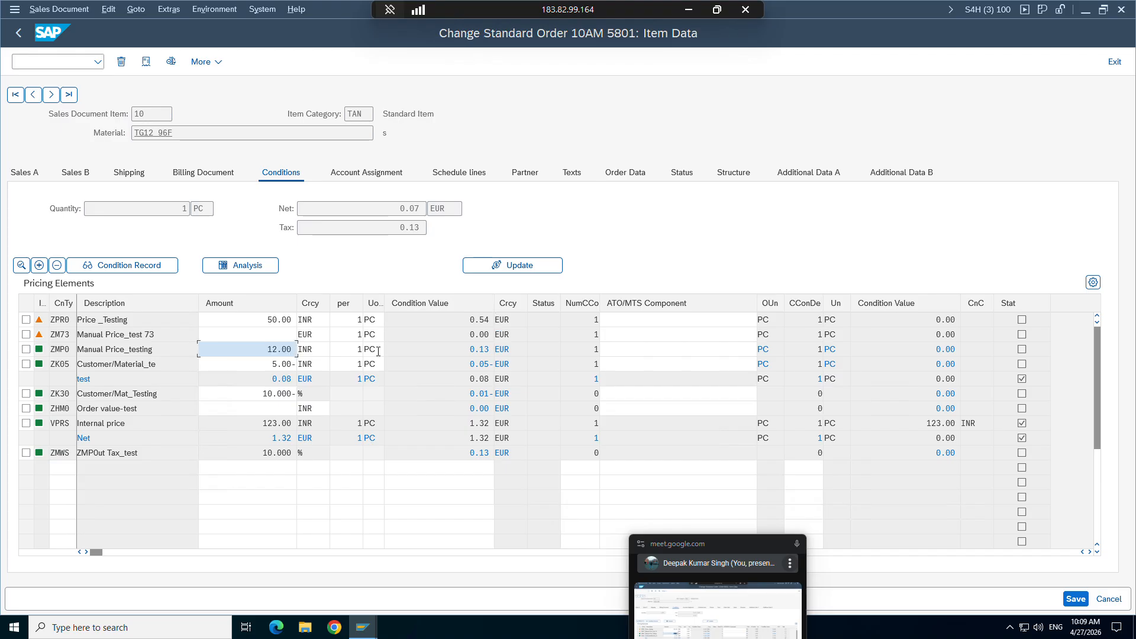
pyautogui.moveTo(470, 349); pyautogui.dragTo(495, 351)
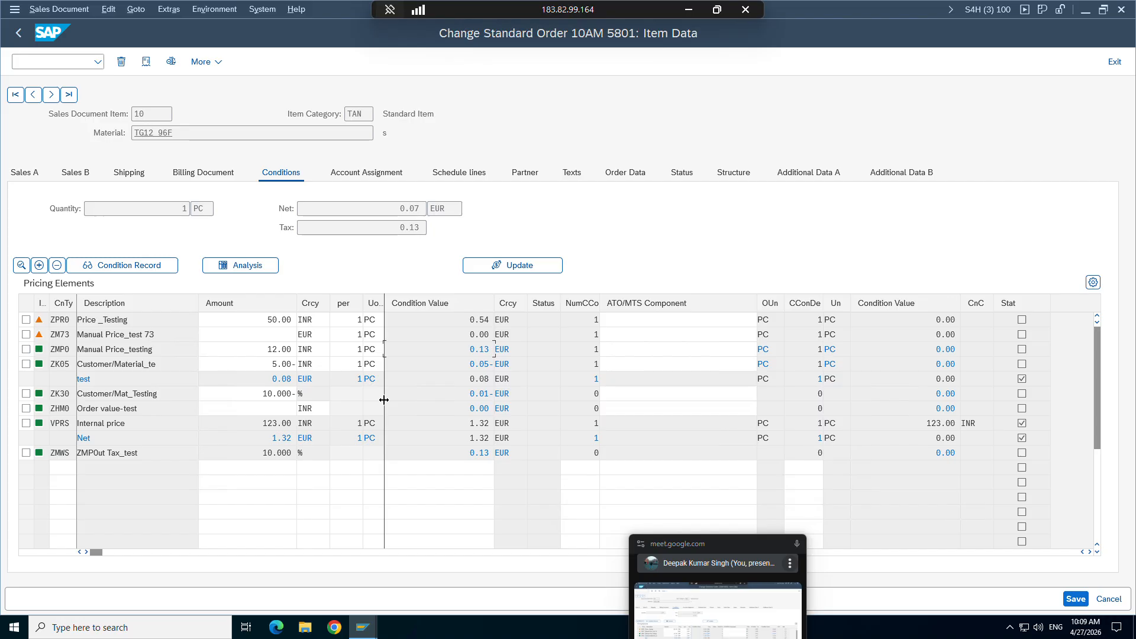
pyautogui.doubleClick(69, 352)
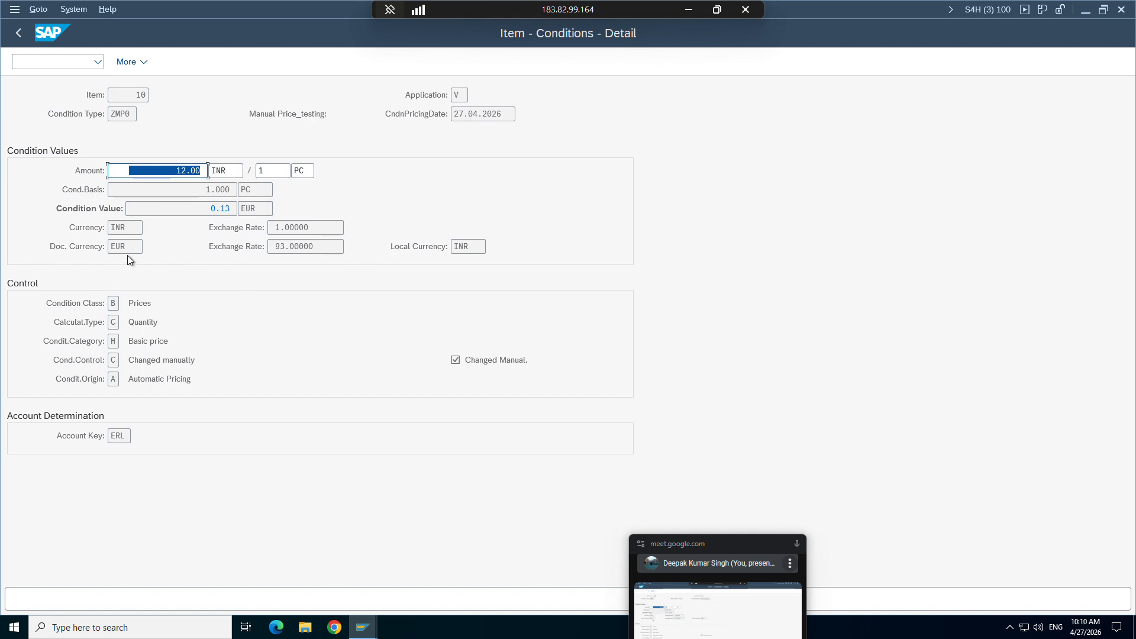
pyautogui.click(18, 33)
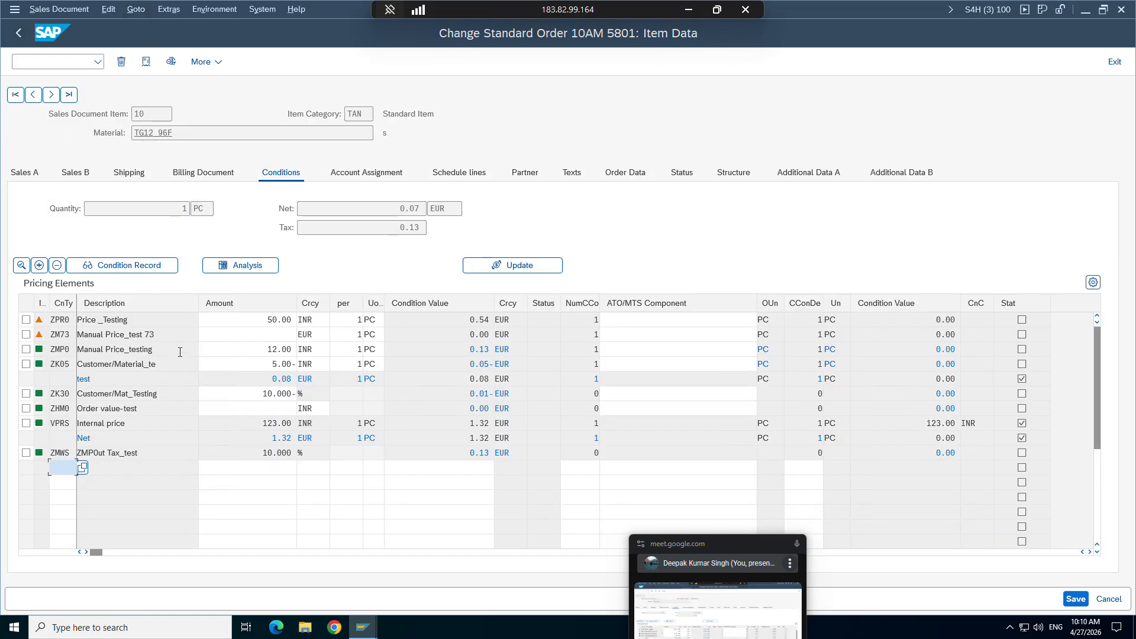
# Mark and unmark the VPRS internal price condition, and run the incompletion check from the item data.
pyautogui.click(26, 423)
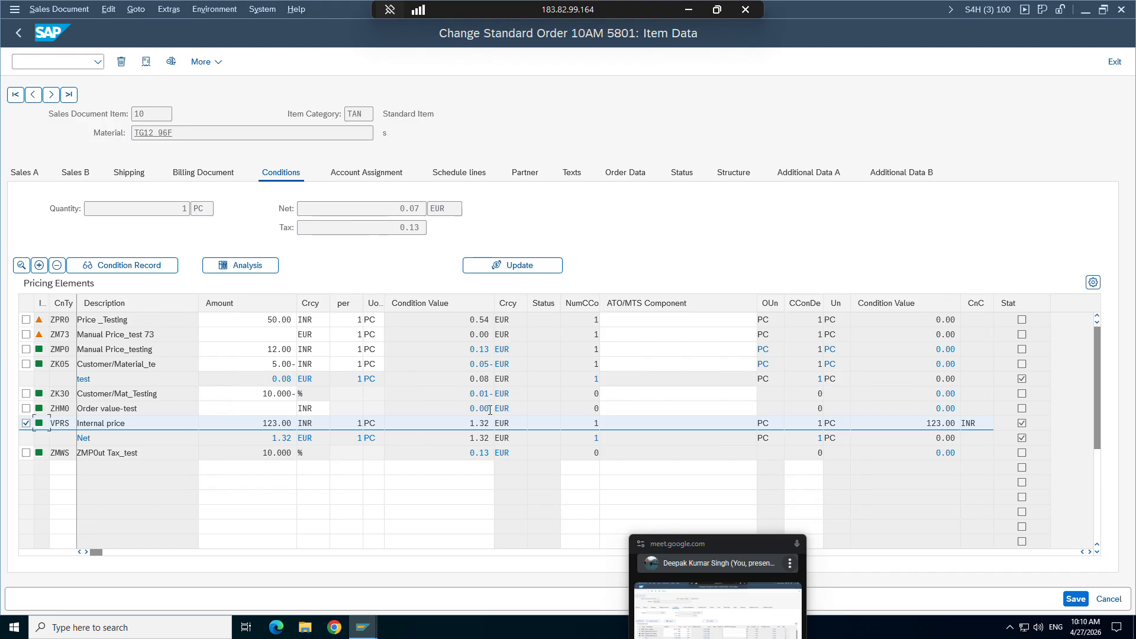
pyautogui.click(26, 423)
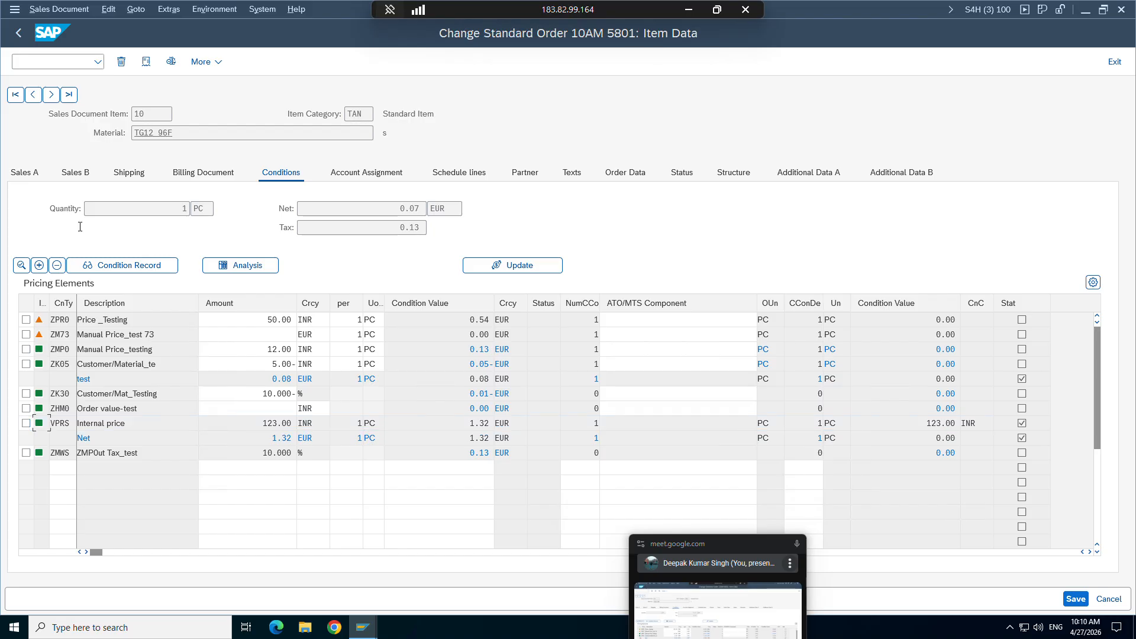
pyautogui.click(109, 9)
pyautogui.click(125, 179)
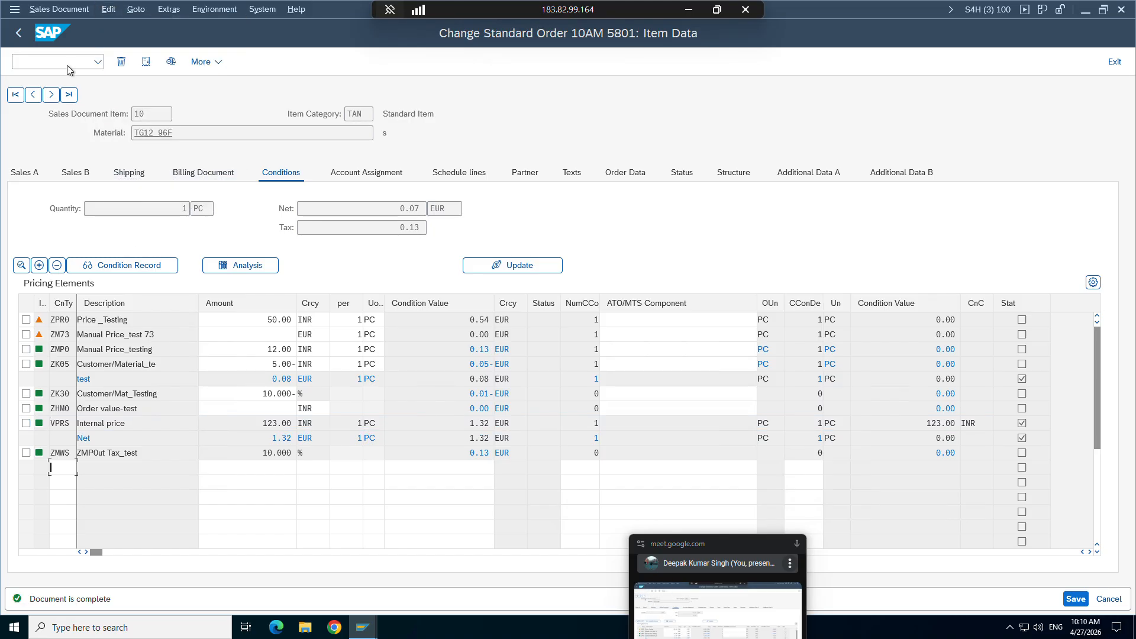
# Start delivery of the sales order, acknowledge the credit check messages and open the order from the log.
pyautogui.click(59, 9)
pyautogui.click(57, 161)
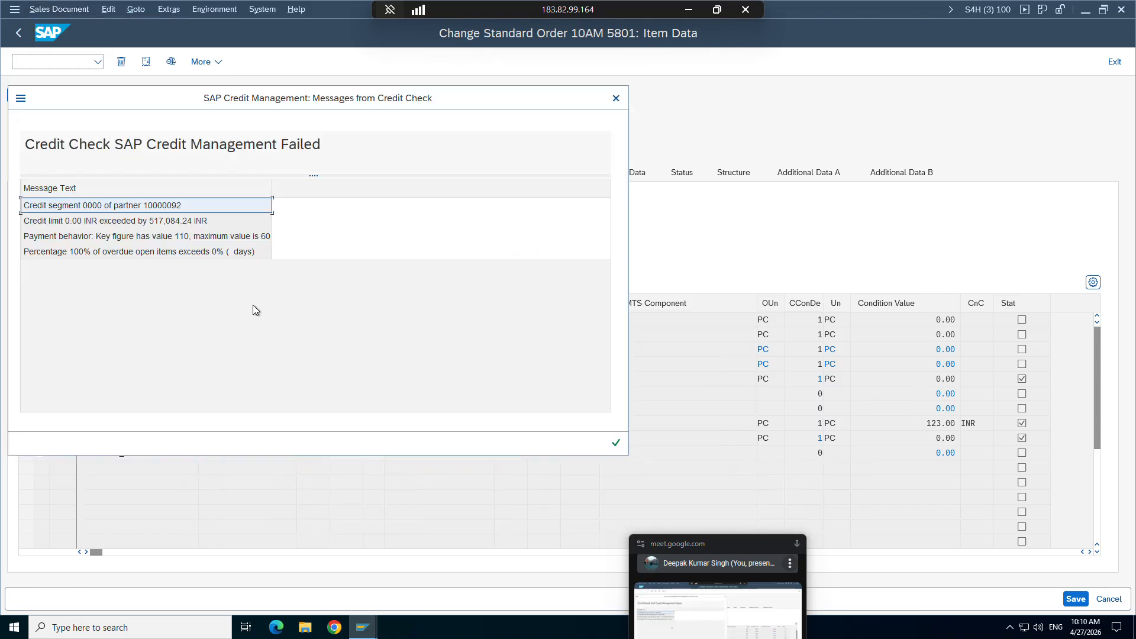
pyautogui.click(615, 442)
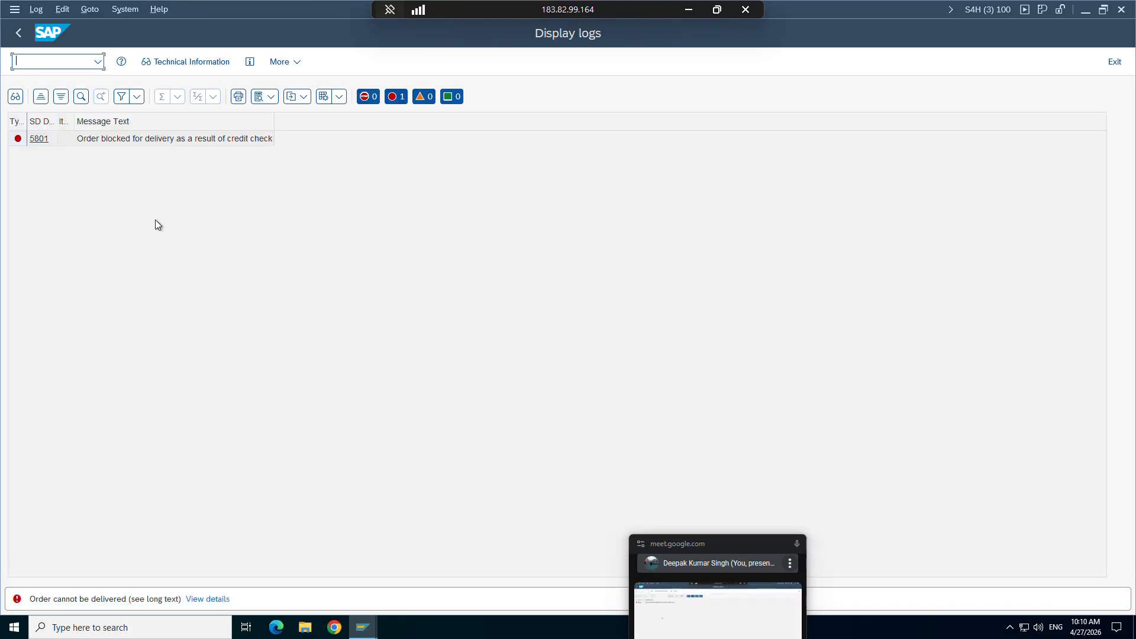
pyautogui.click(78, 141)
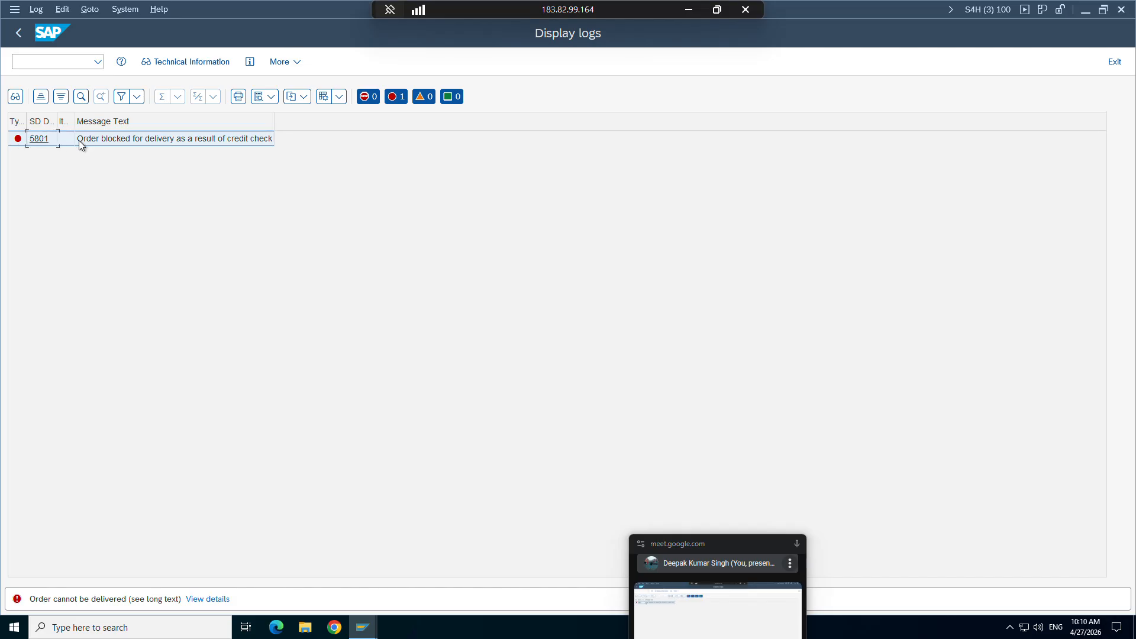
pyautogui.click(79, 140)
pyautogui.click(41, 140)
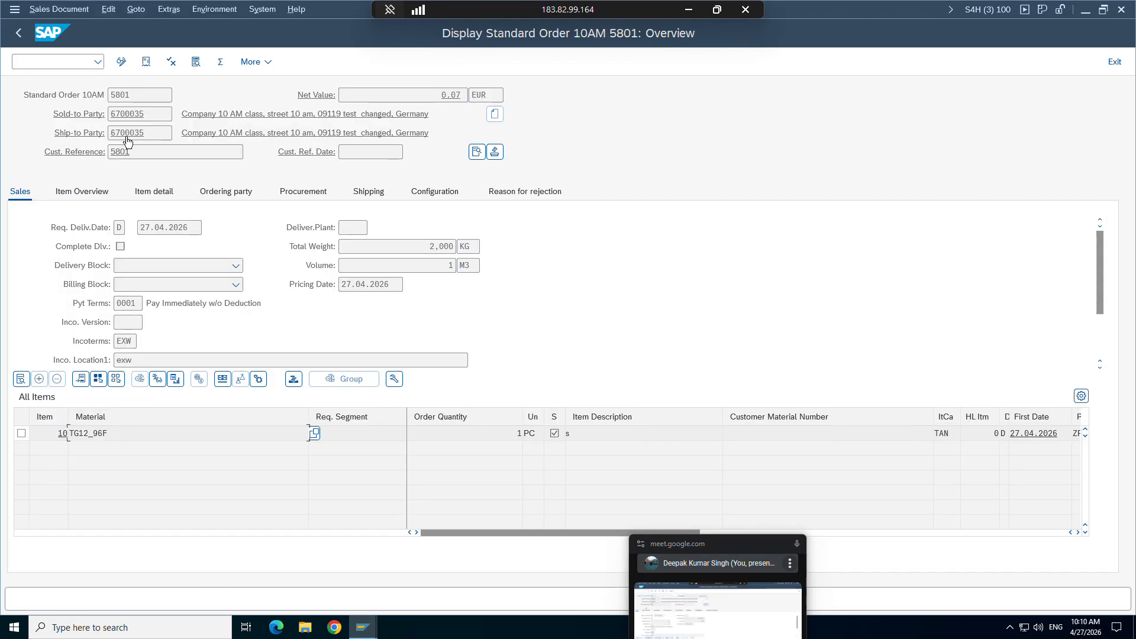
# Switch to the sales order type window, enter /nvkm in the transaction field and return to the displayed order.
pyautogui.moveTo(147, 96); pyautogui.dragTo(109, 95)
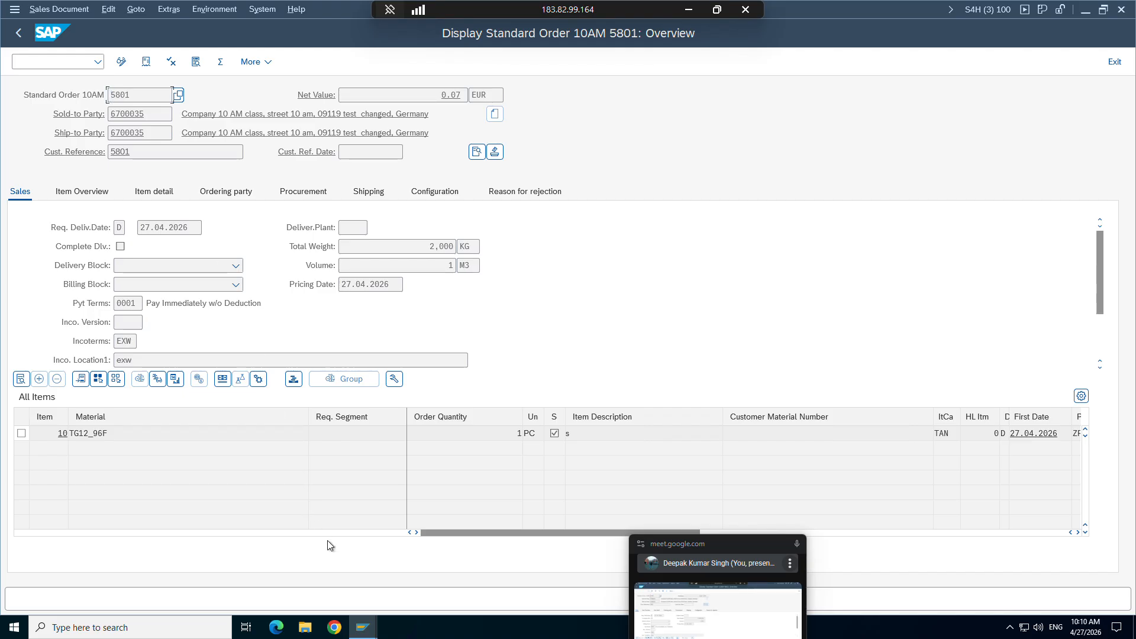
pyautogui.click(362, 627)
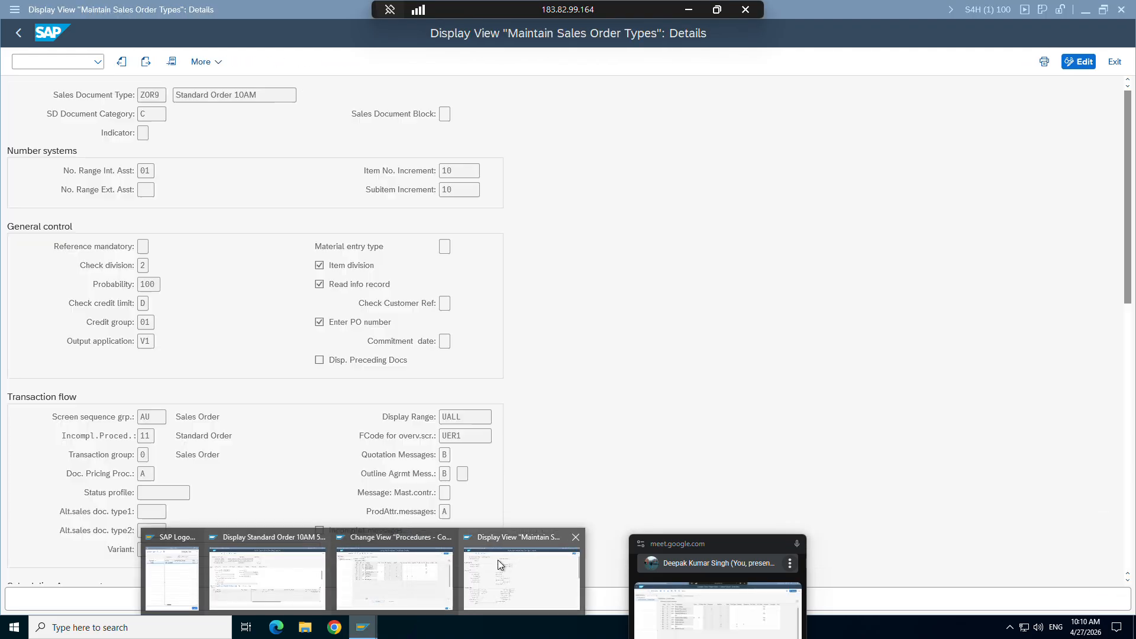
pyautogui.click(514, 559)
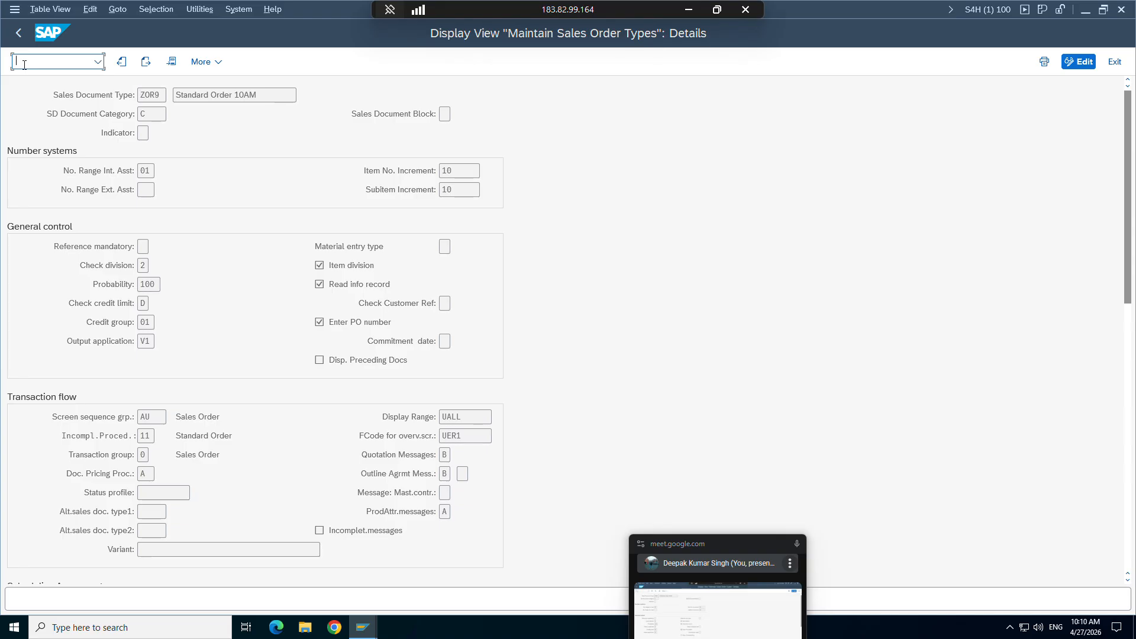
pyautogui.write('/nvkm')
pyautogui.moveTo(363, 626)
pyautogui.click(290, 539)
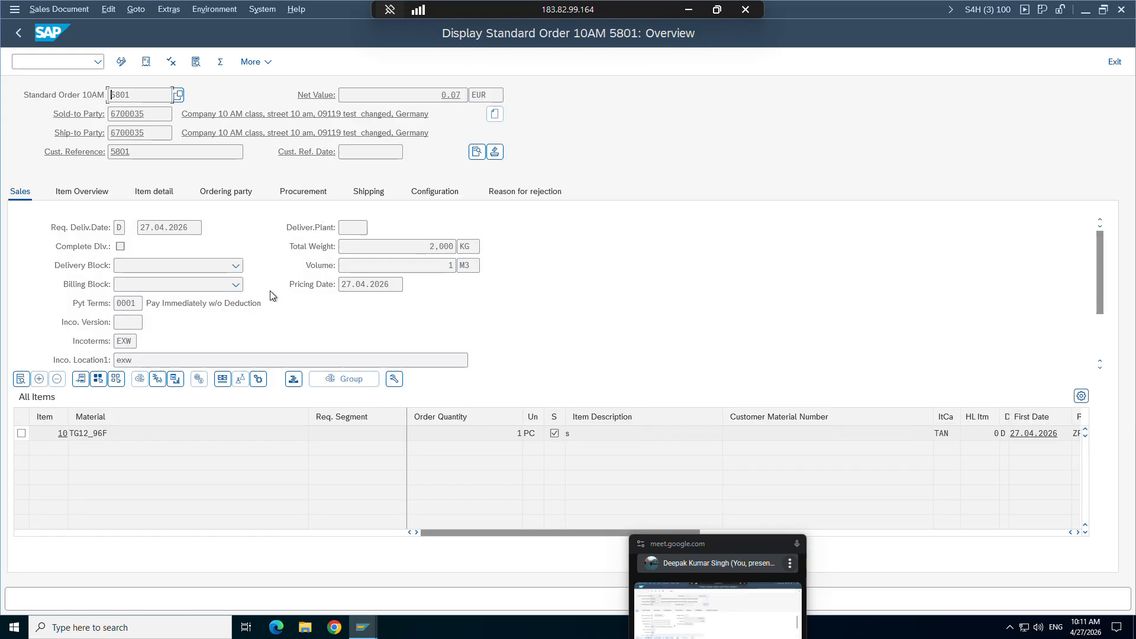
# Open the order's header status and inspect the Overall Block Status.
pyautogui.click(494, 152)
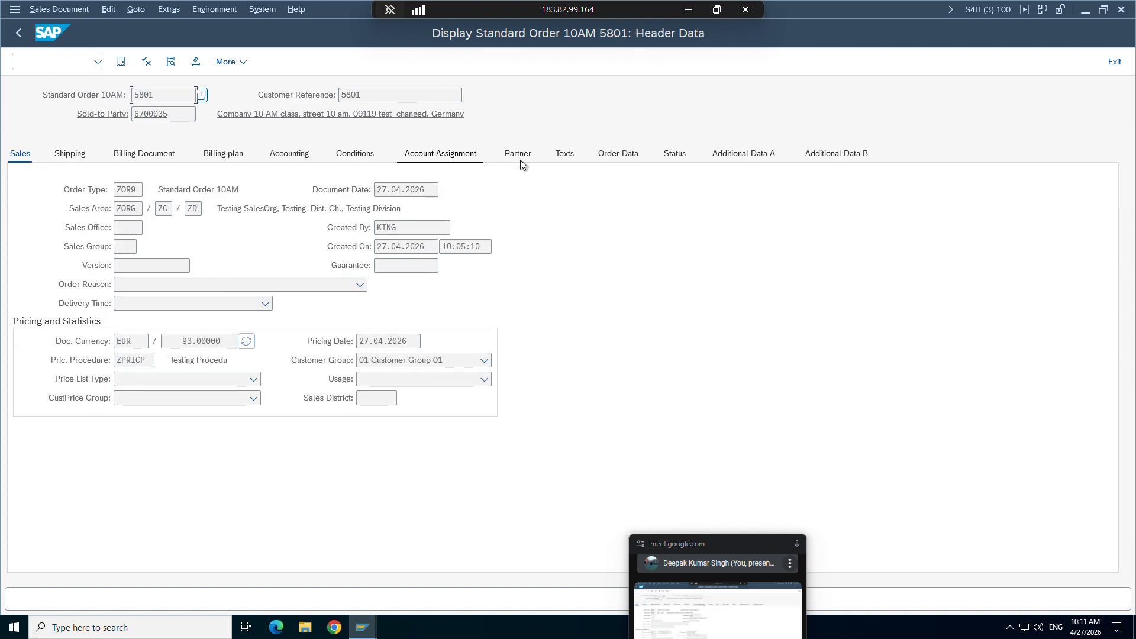
pyautogui.click(672, 159)
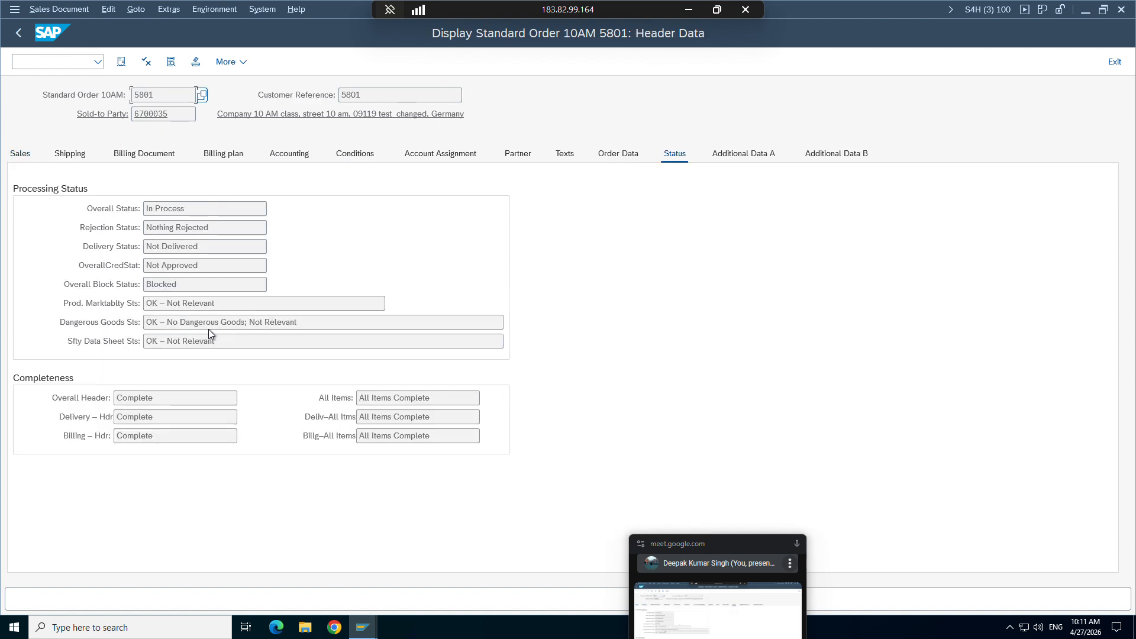
pyautogui.click(159, 284)
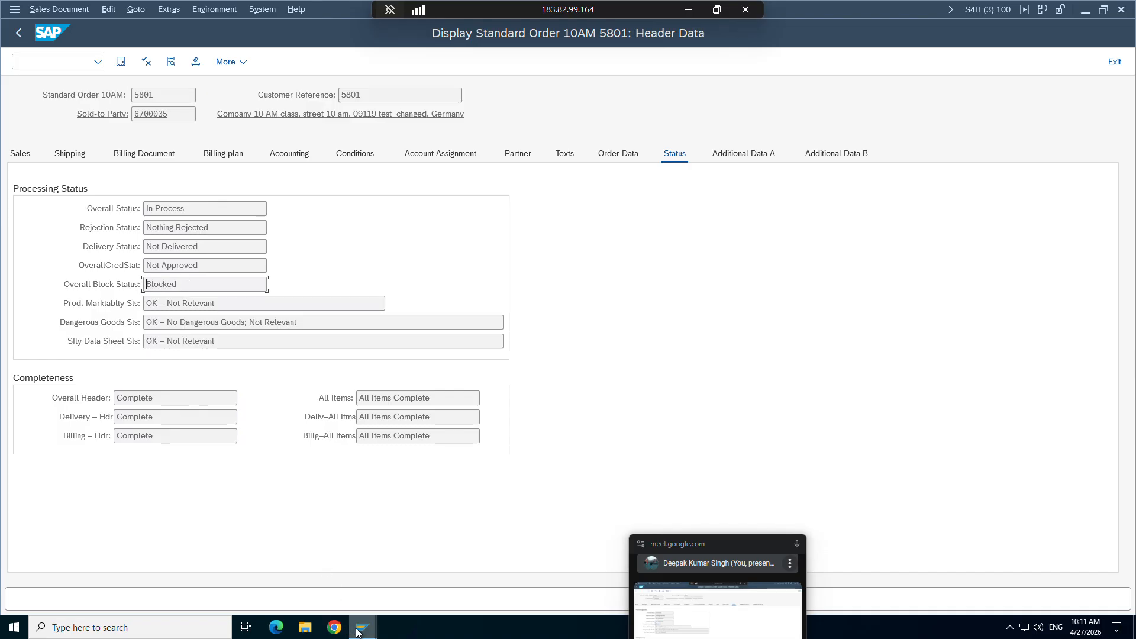
# Open the SD Documents credit selection via its VKM transaction in the sales order type window.
pyautogui.moveTo(358, 631)
pyautogui.click(502, 565)
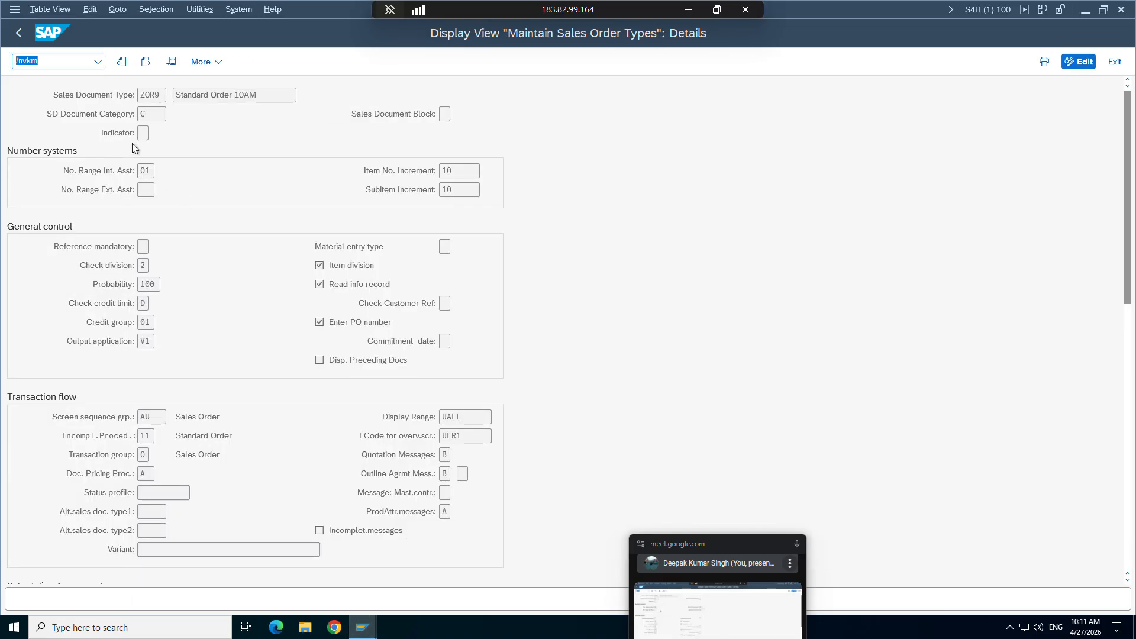
pyautogui.click(44, 60)
pyautogui.press('Return')
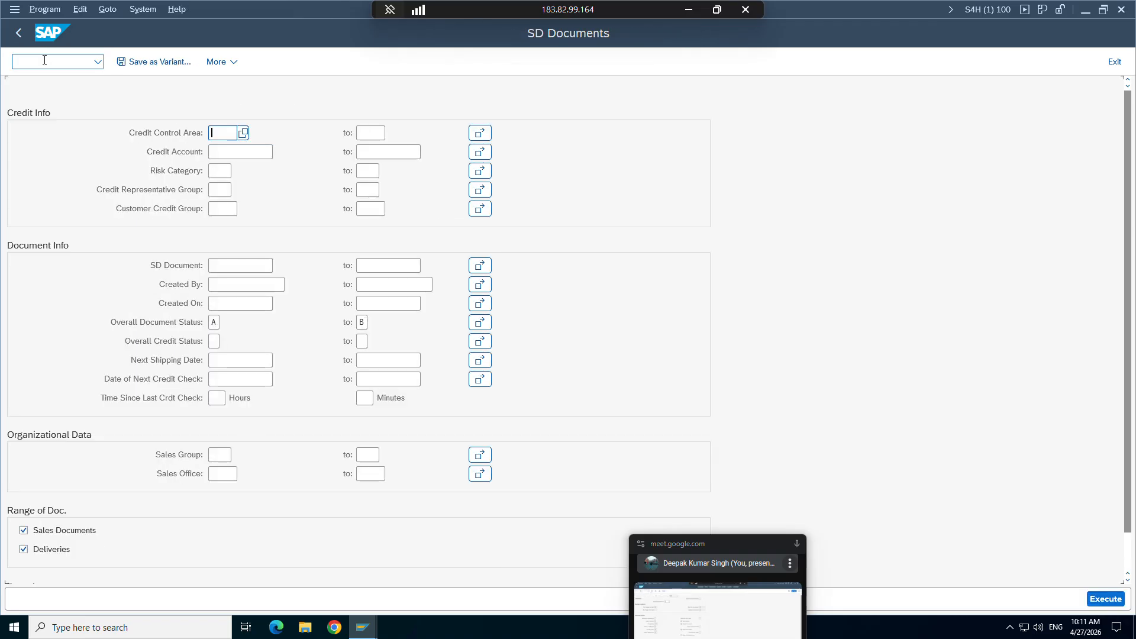
# Look up the sales order number in the displayed order and run the SD Documents selection for that document.
pyautogui.moveTo(358, 628)
pyautogui.click(313, 565)
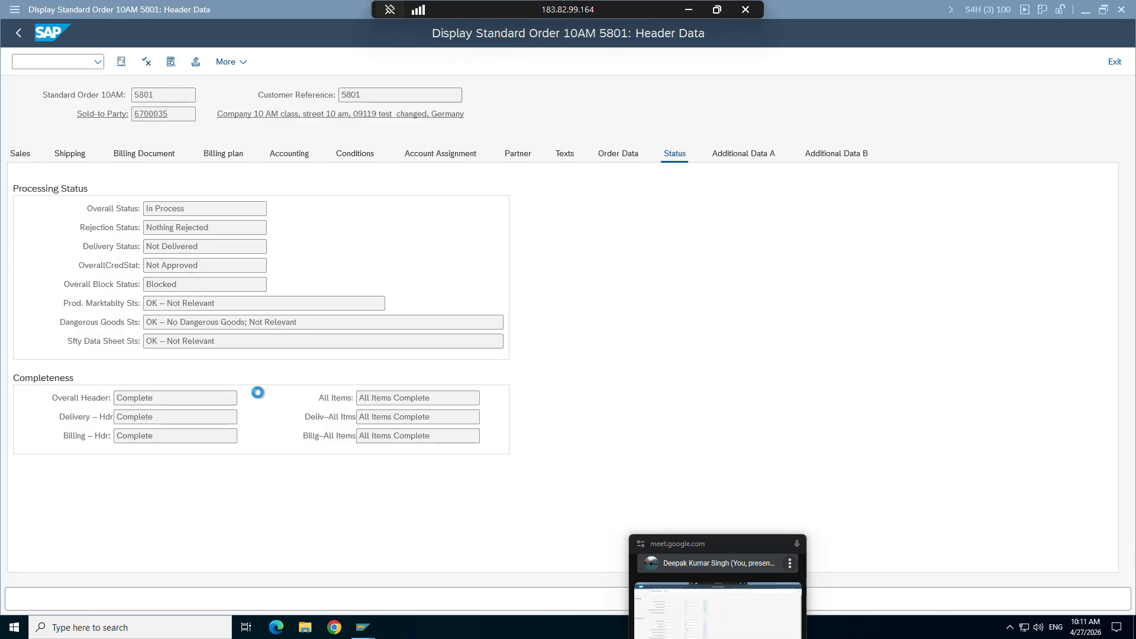
pyautogui.doubleClick(196, 95)
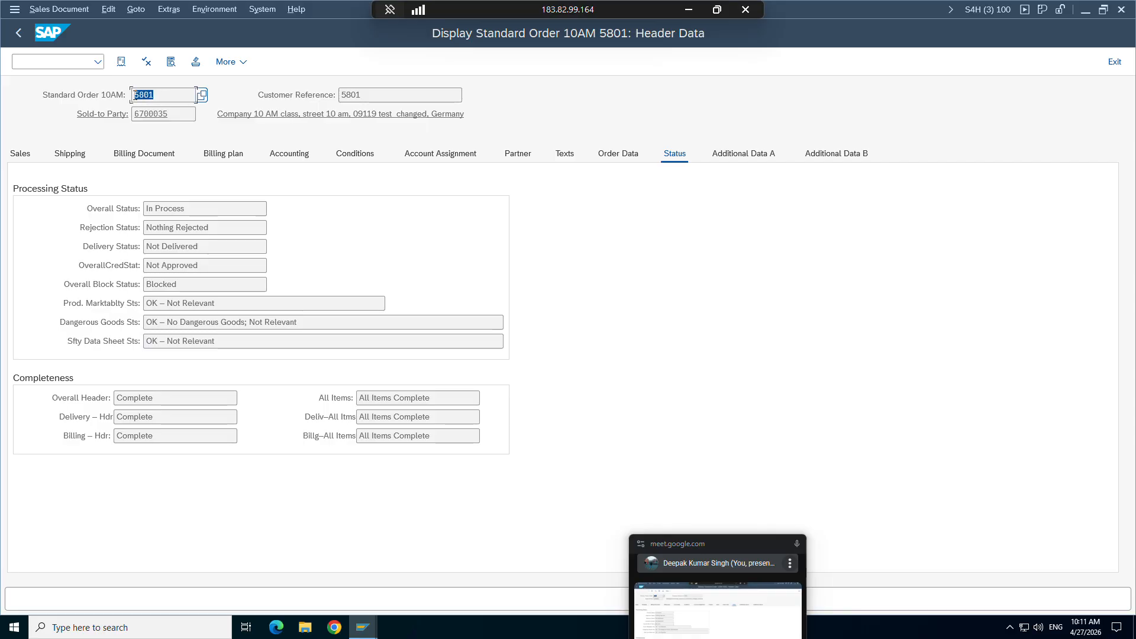
pyautogui.click(363, 627)
pyautogui.click(495, 564)
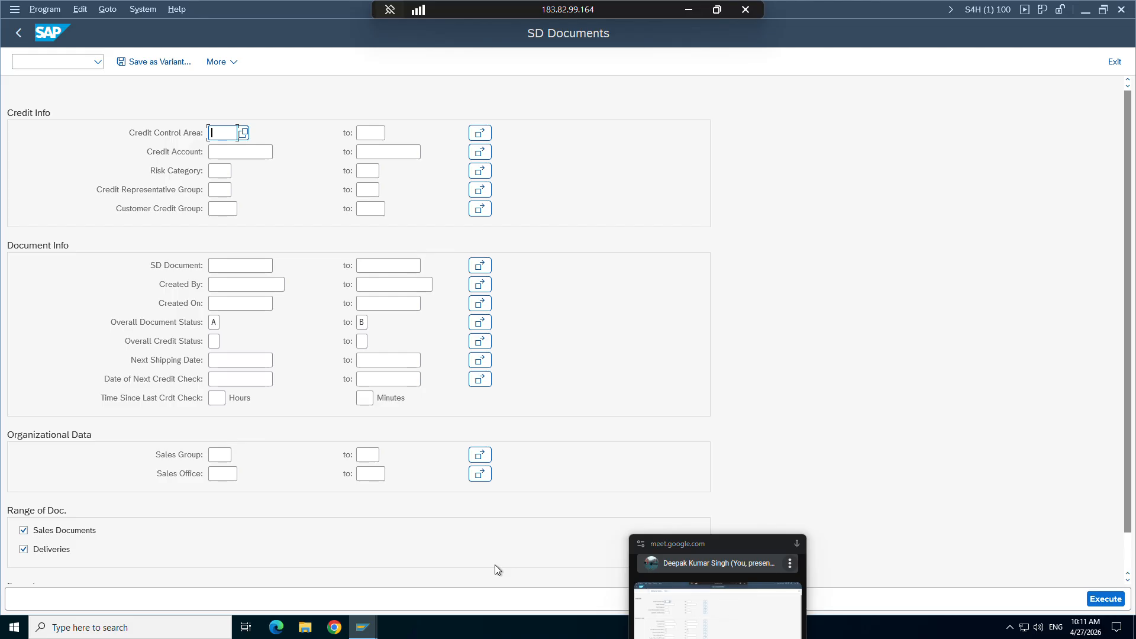
pyautogui.click(239, 265)
pyautogui.write('5801')
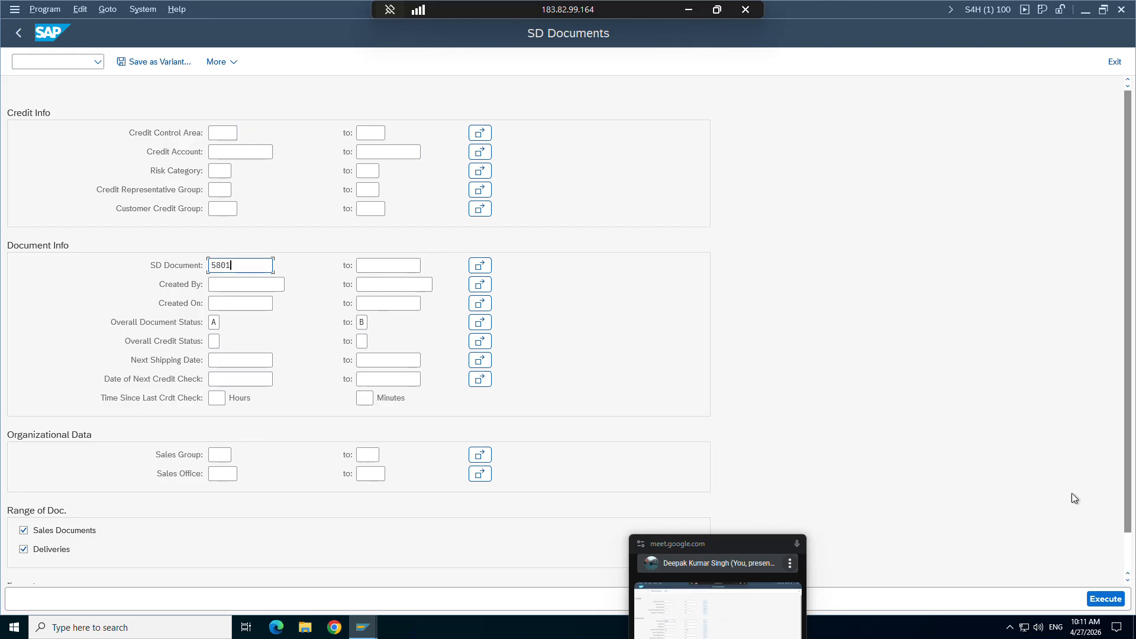
pyautogui.click(1093, 599)
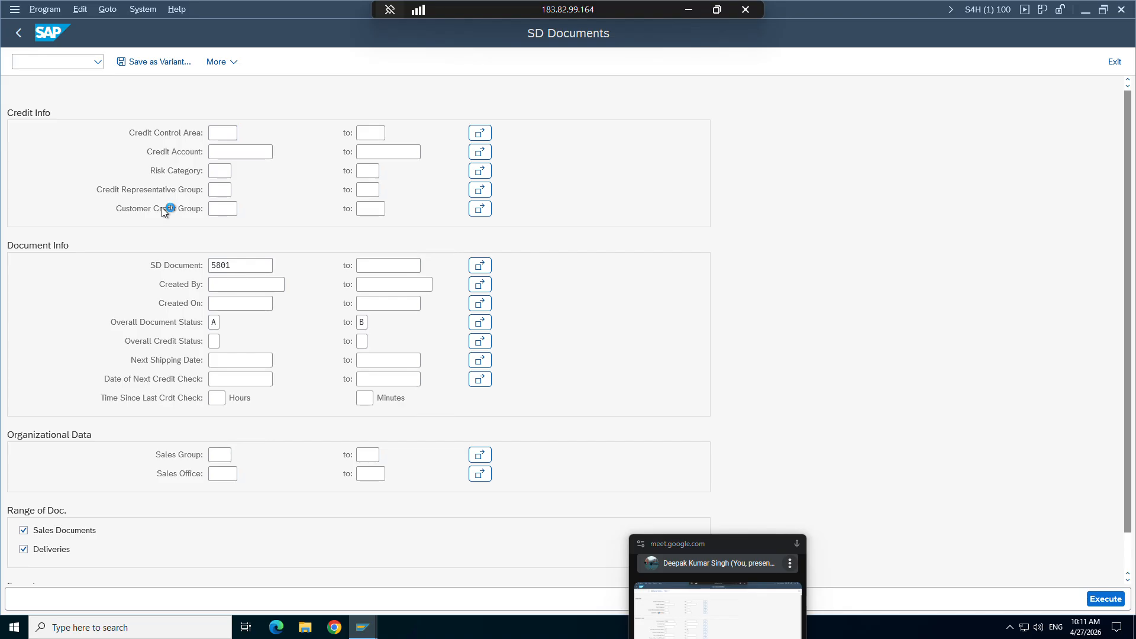
# Mark the listed sales order, release it from the credit block and save the release.
pyautogui.click(14, 135)
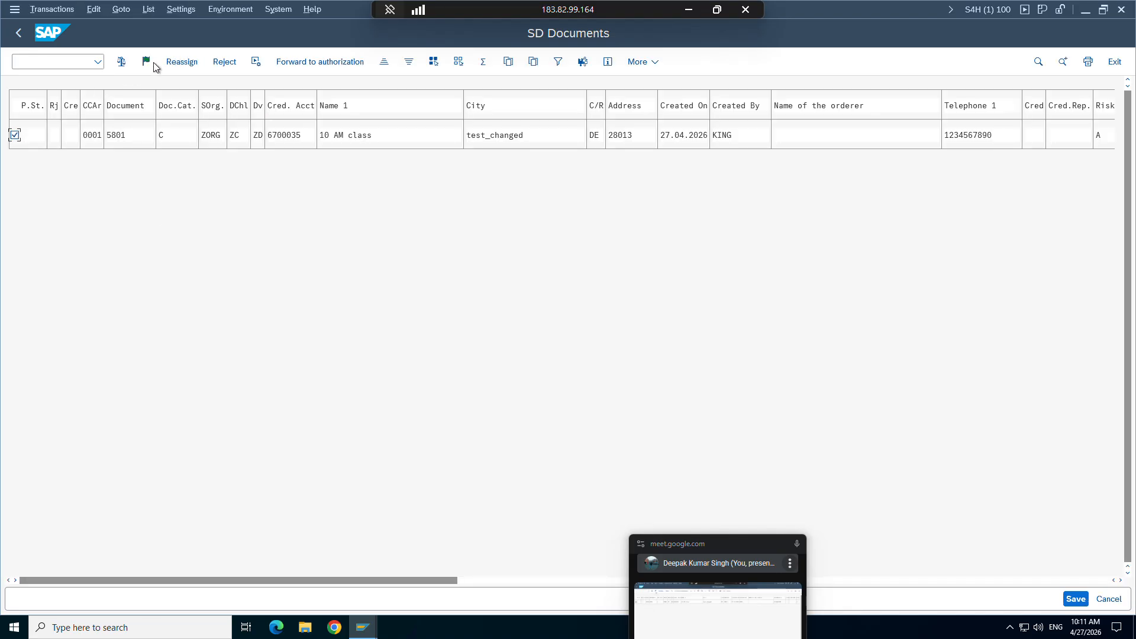
pyautogui.click(146, 62)
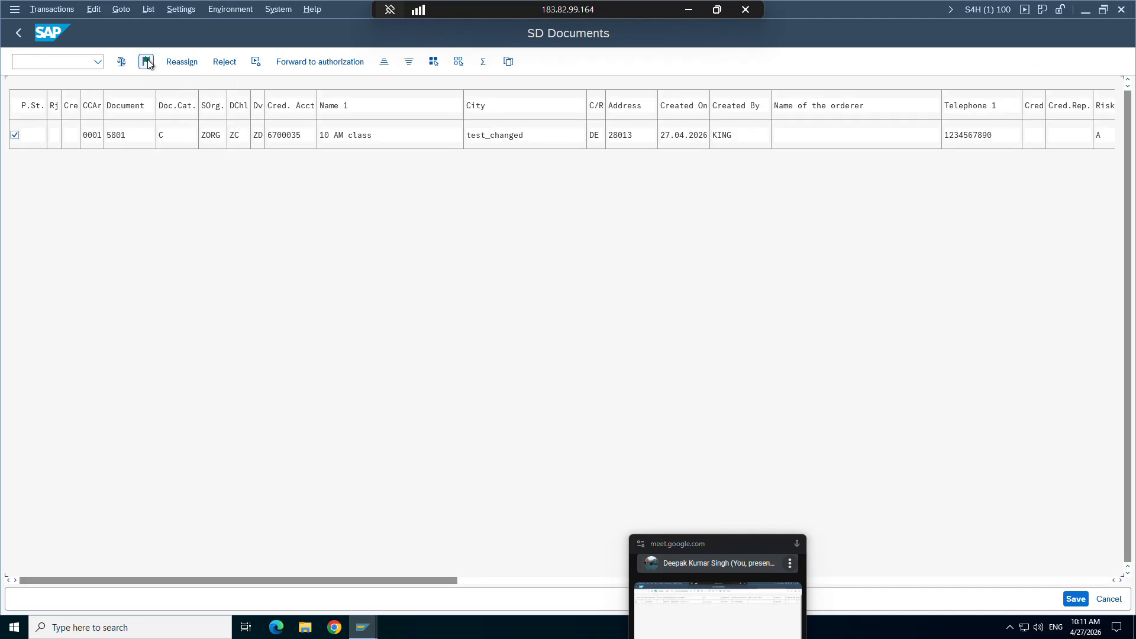
pyautogui.click(1075, 598)
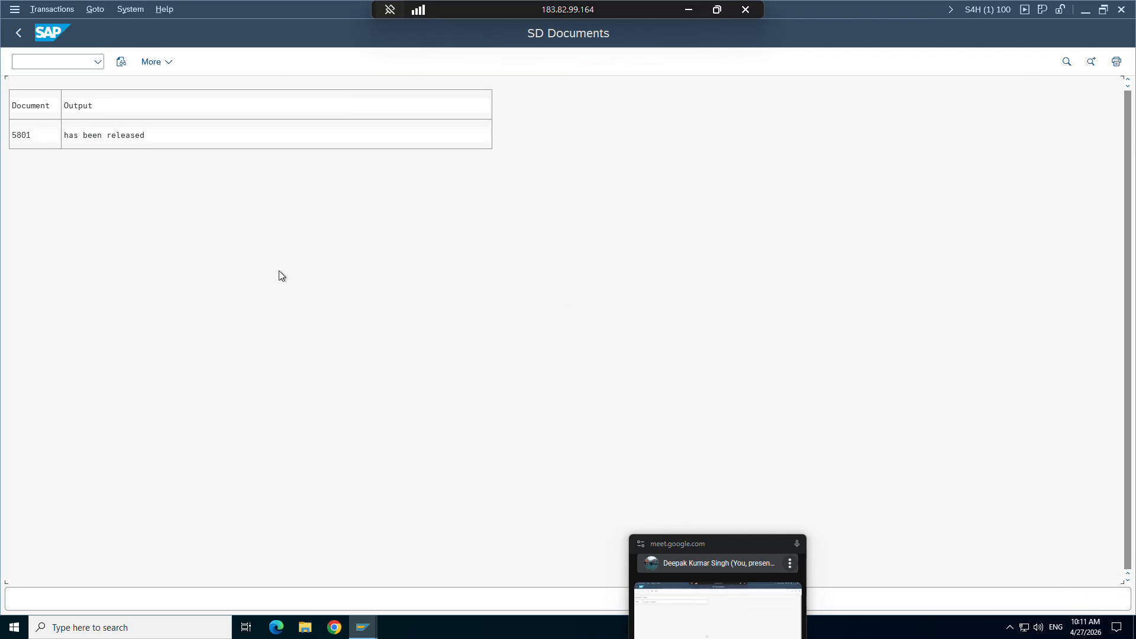
# Switch back to the displayed sales order and start its outbound delivery.
pyautogui.moveTo(362, 627)
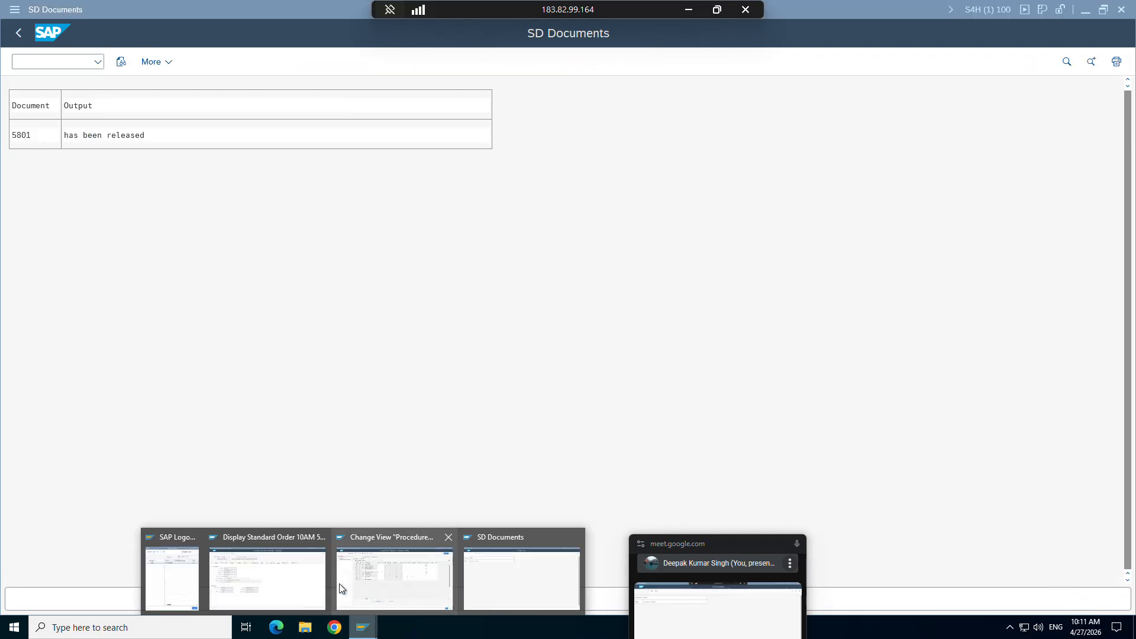
pyautogui.click(266, 568)
pyautogui.click(59, 8)
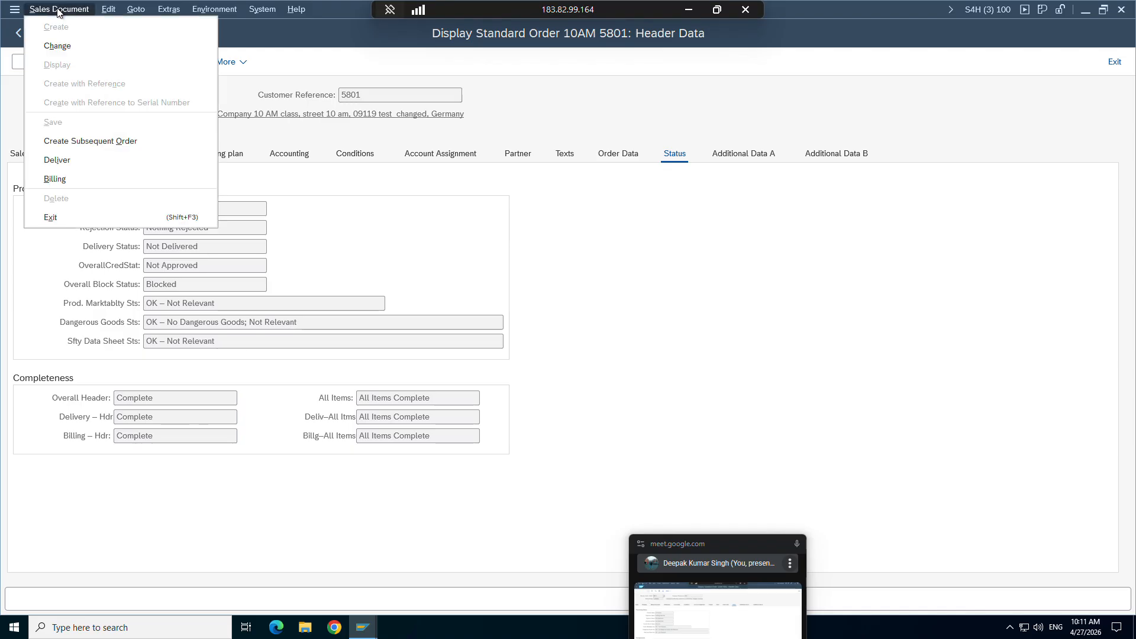
pyautogui.click(68, 158)
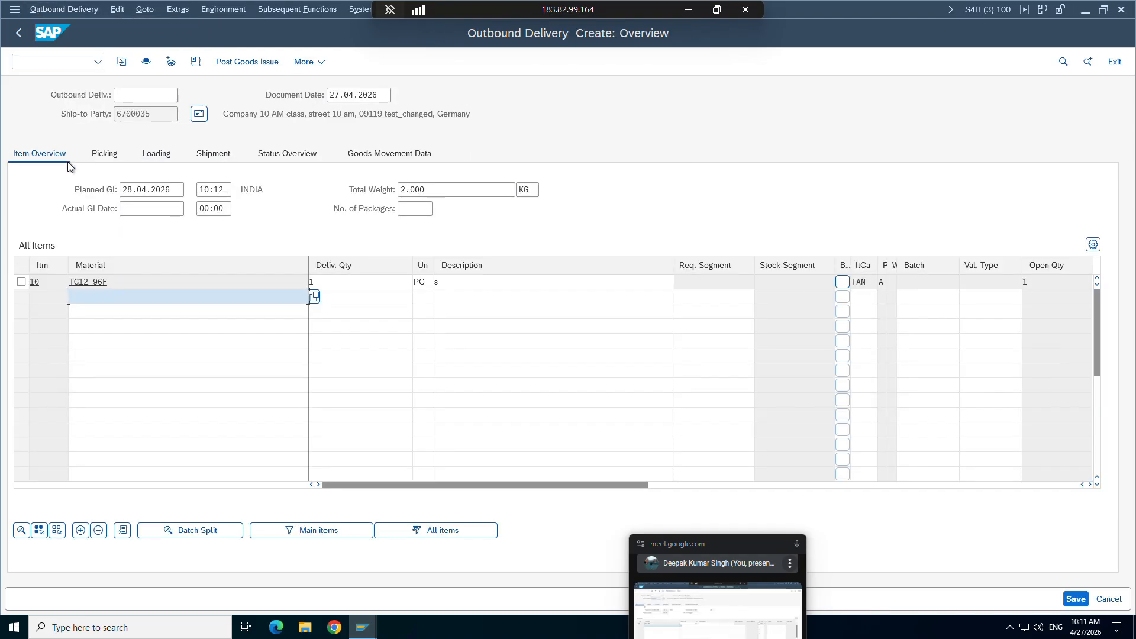
# Set the picked quantity of item 10 (TG12_96F) to 1 and post the goods issue.
pyautogui.click(104, 155)
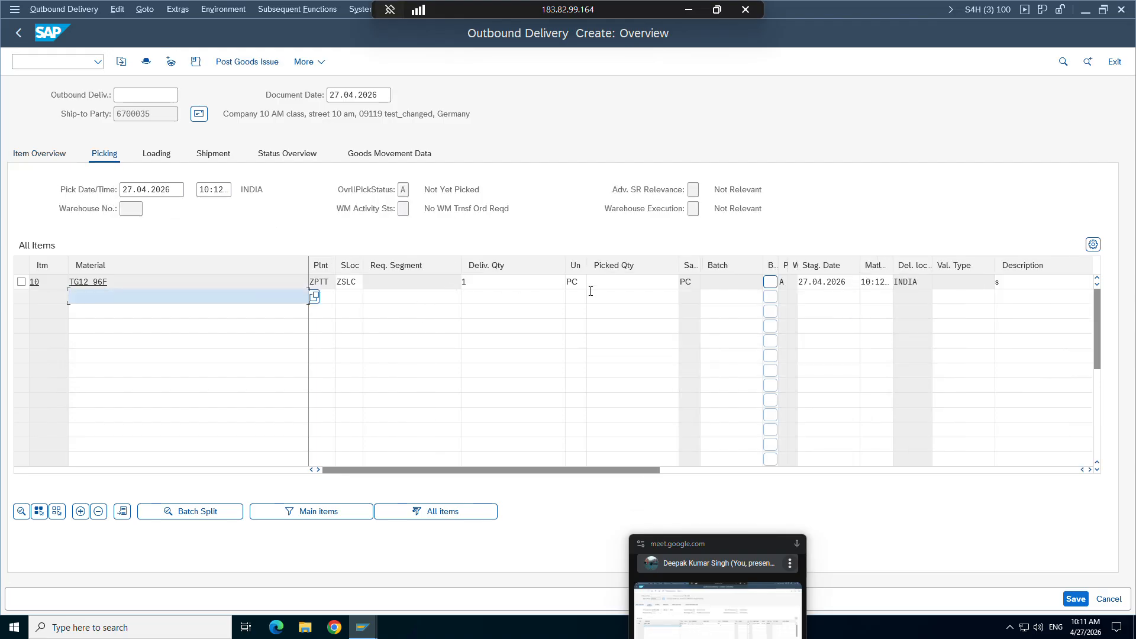
pyautogui.click(606, 285)
pyautogui.write('1')
pyautogui.press('Return')
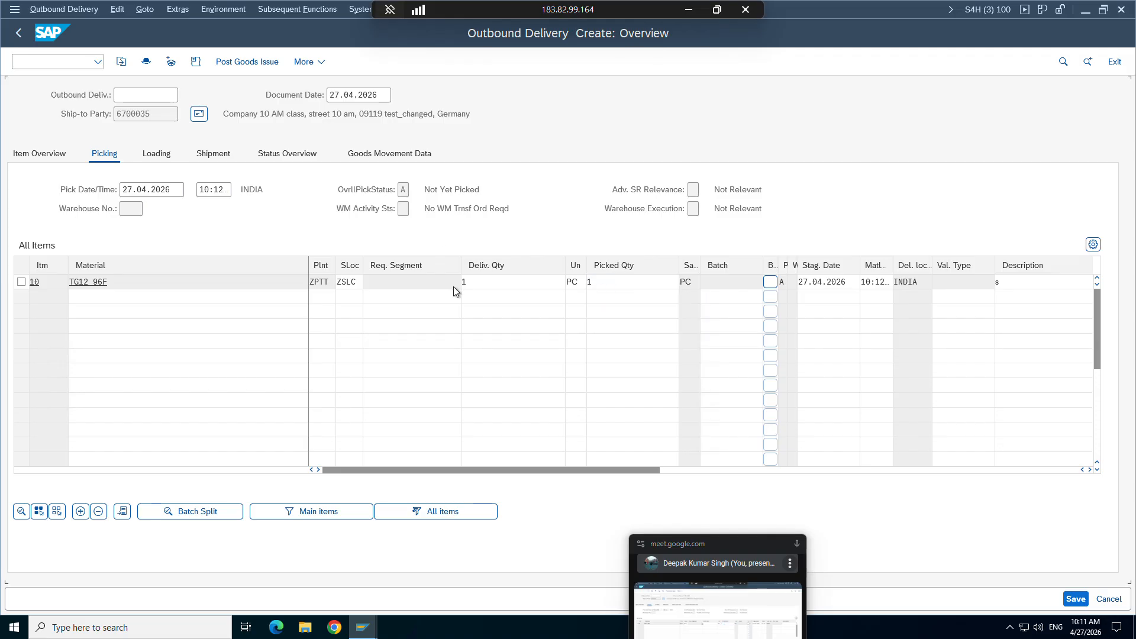
pyautogui.click(263, 62)
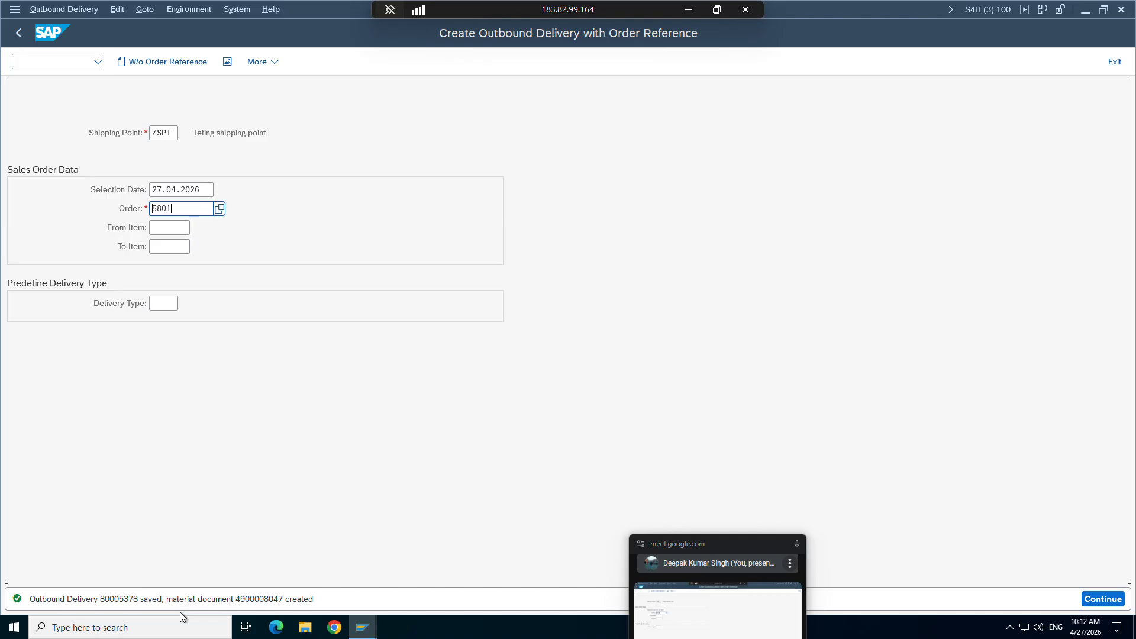
# Open billing document creation with /nvf01 and process the proposed delivery into an invoice, acknowledging the warnings.
pyautogui.click(49, 62)
pyautogui.write('/')
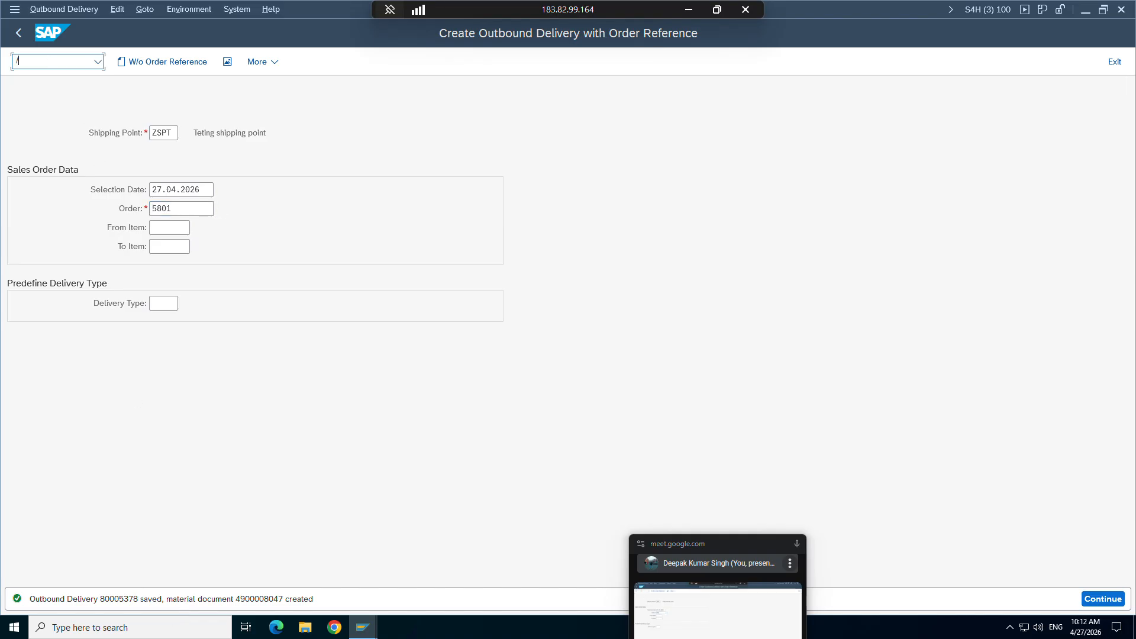
pyautogui.write('nvf01')
pyautogui.press('Return')
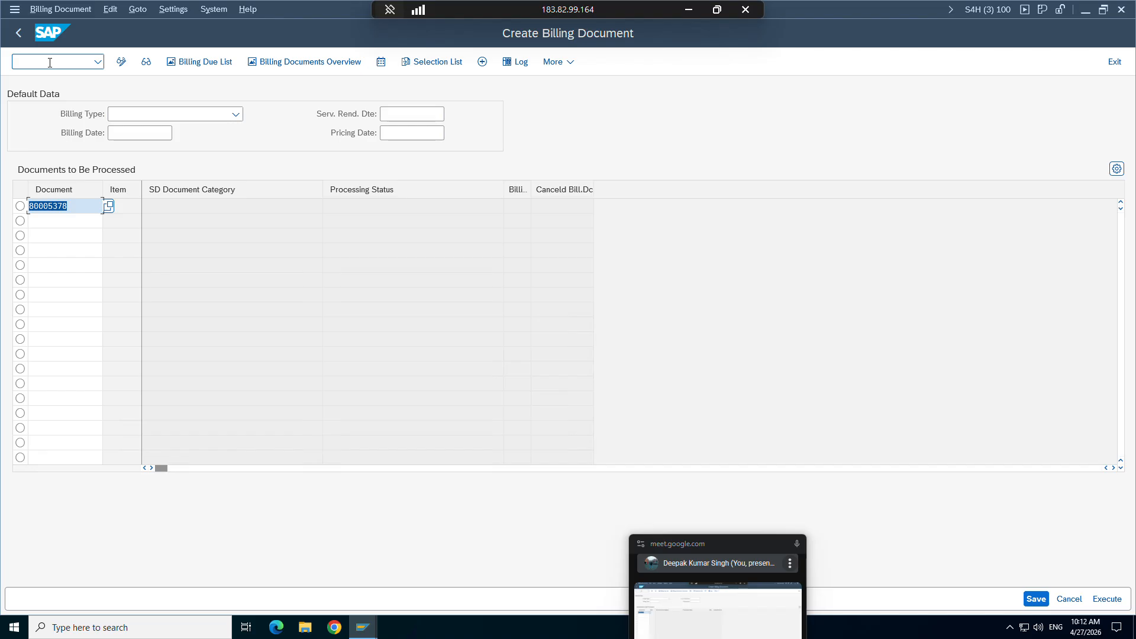
pyautogui.press('Return')
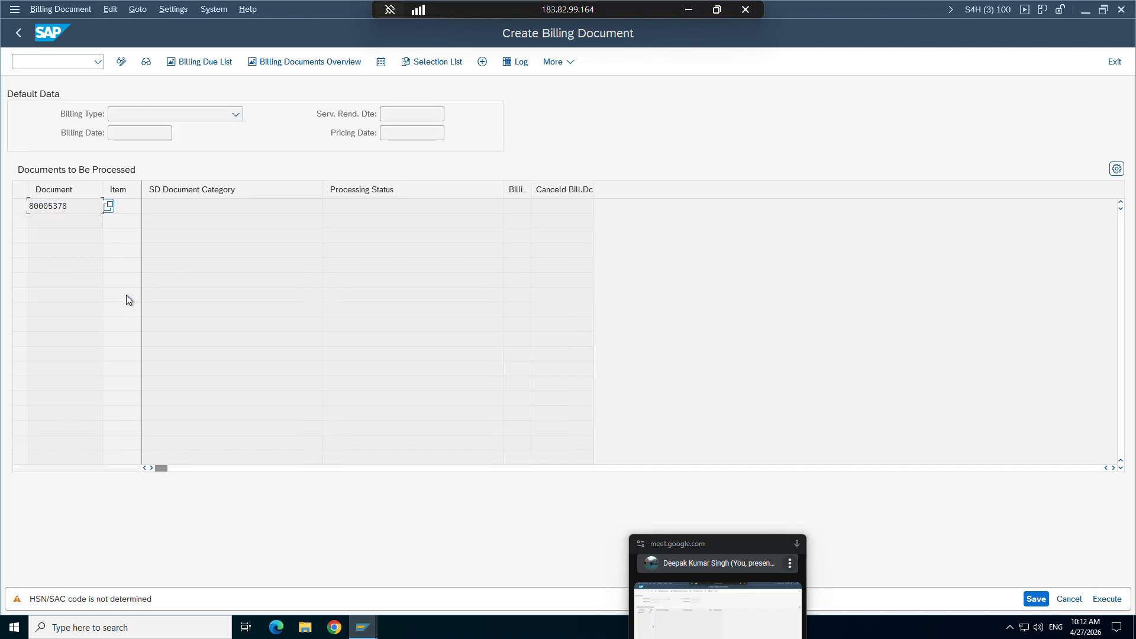
pyautogui.press('Return')
pyautogui.press('Return')
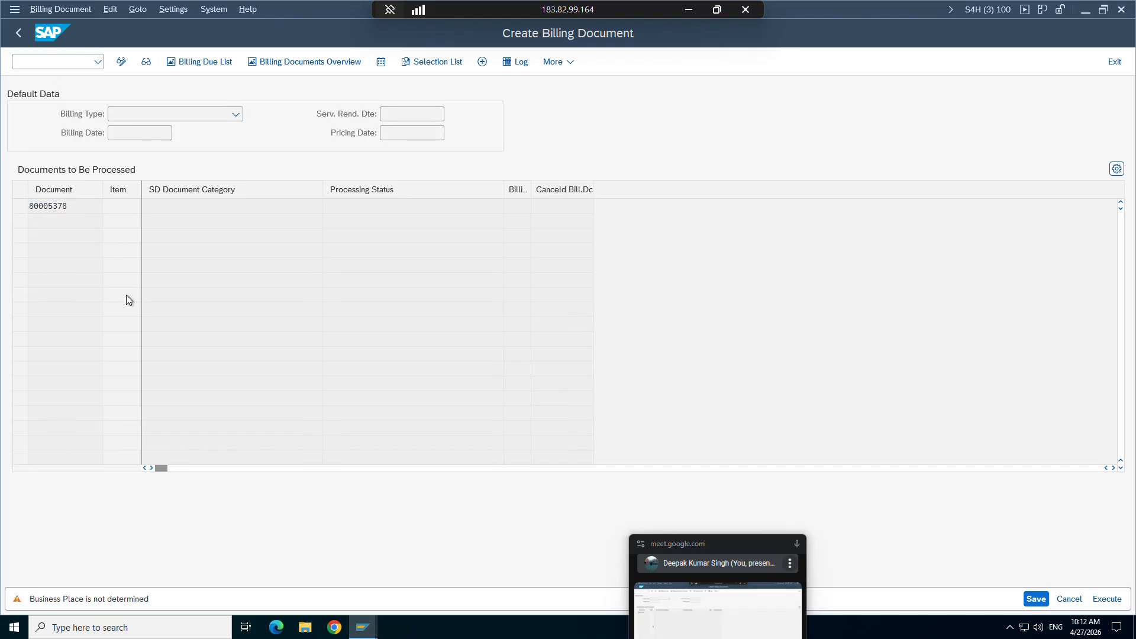
# Inspect the new invoice's header data and the item details of material TG12_96F, then return to the billing items overview.
pyautogui.click(109, 11)
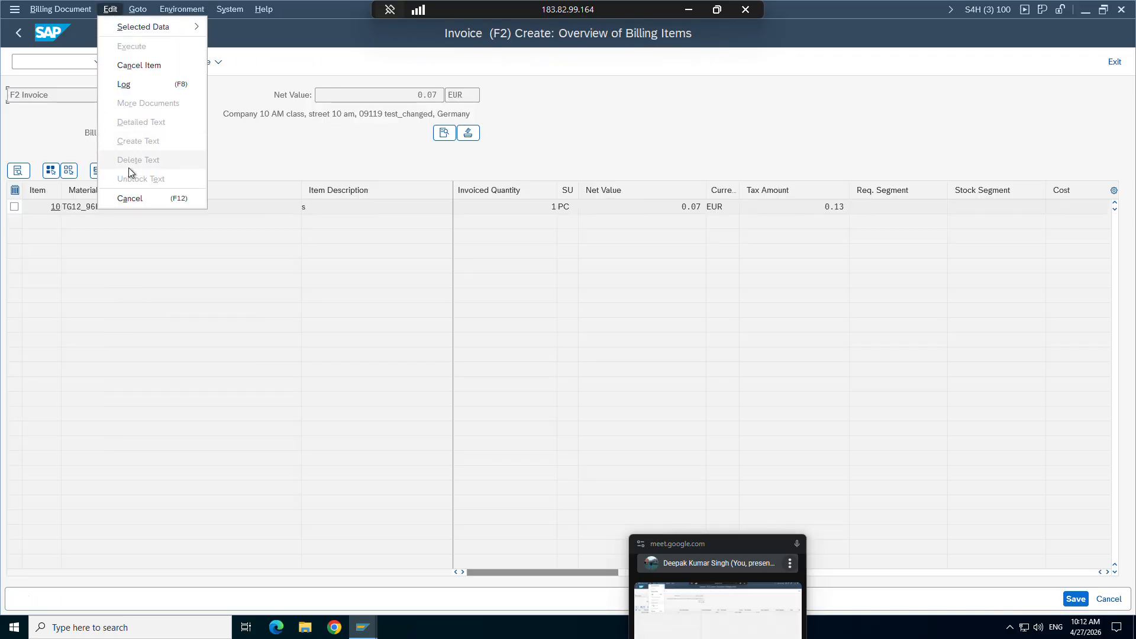
pyautogui.click(318, 149)
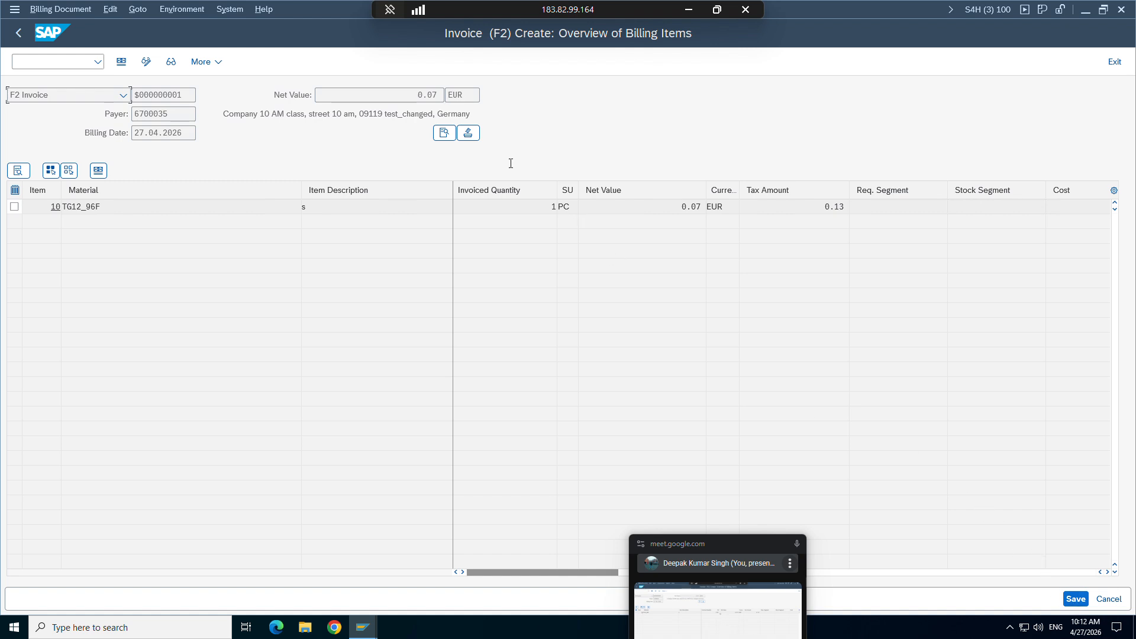
pyautogui.click(443, 133)
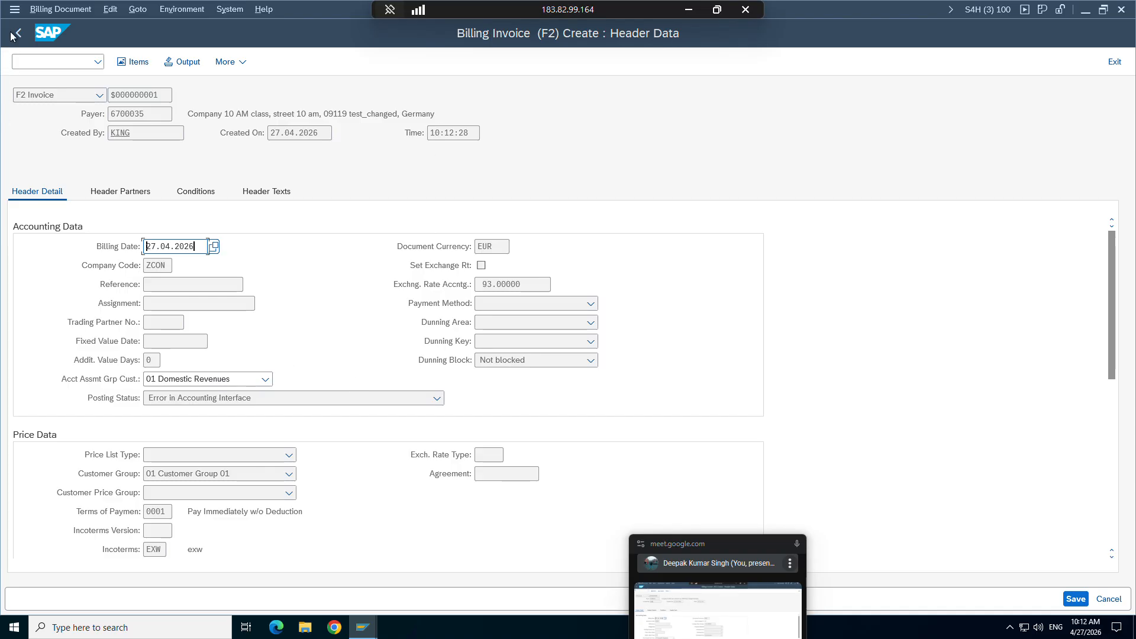
pyautogui.click(16, 34)
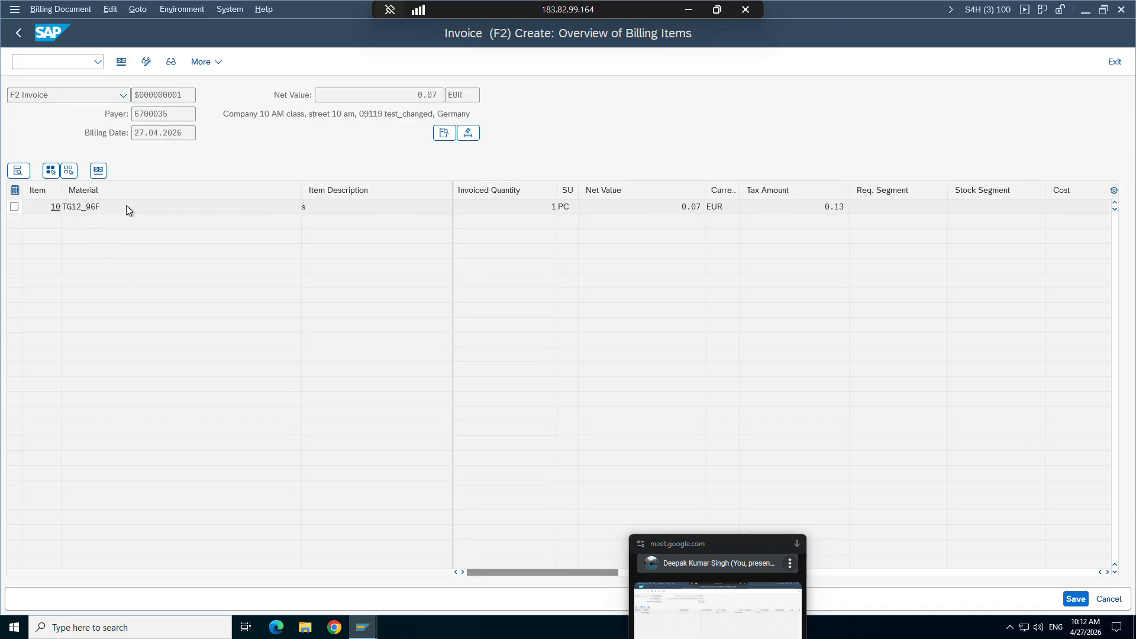
pyautogui.doubleClick(126, 207)
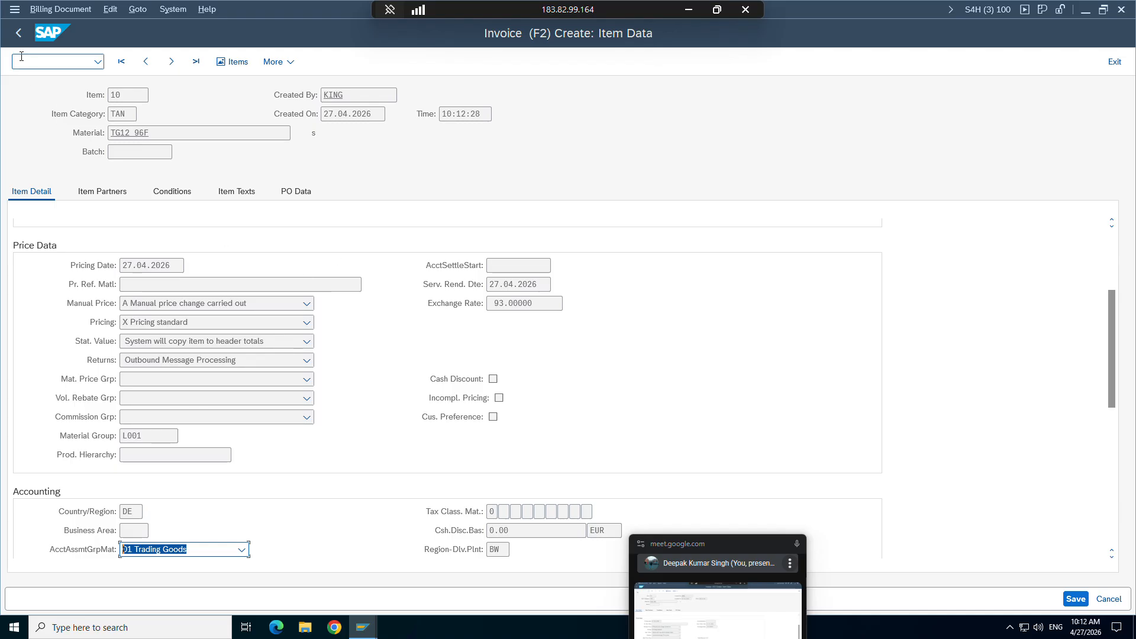
pyautogui.click(18, 33)
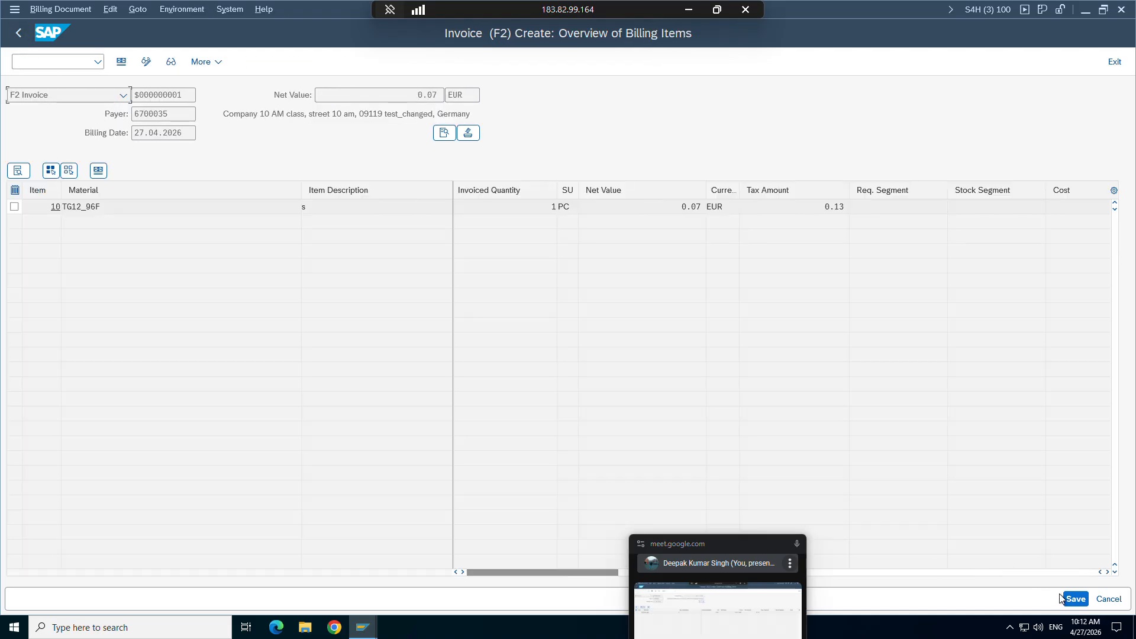
# Save the F2 invoice and acknowledge the HSN/SAC code and business place warnings.
pyautogui.click(1065, 599)
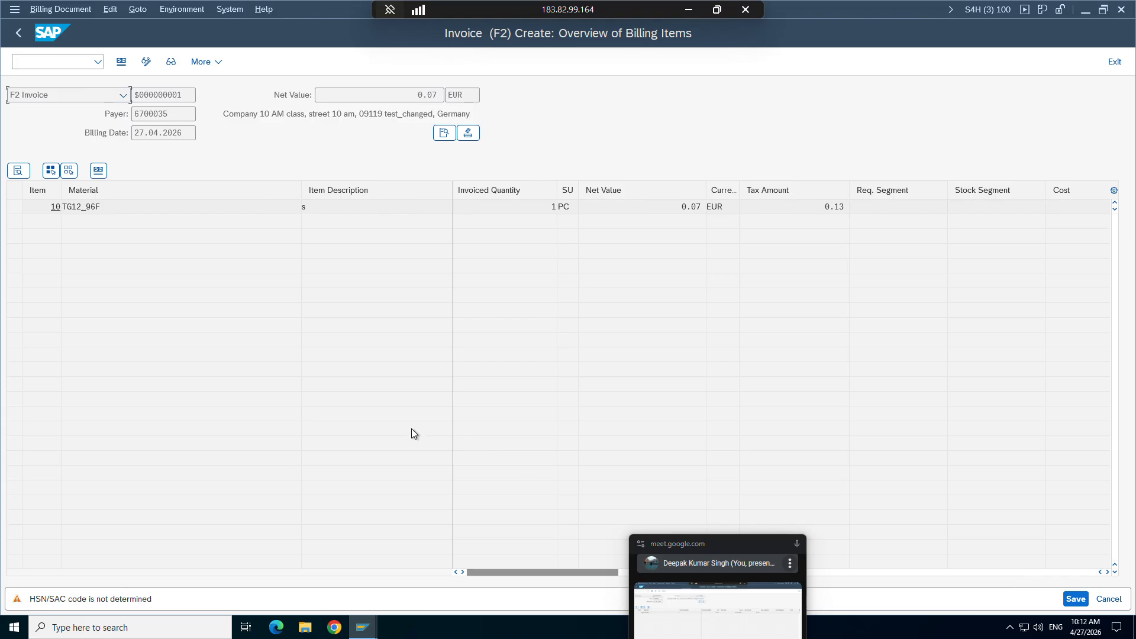
pyautogui.press('Return')
pyautogui.press('Return')
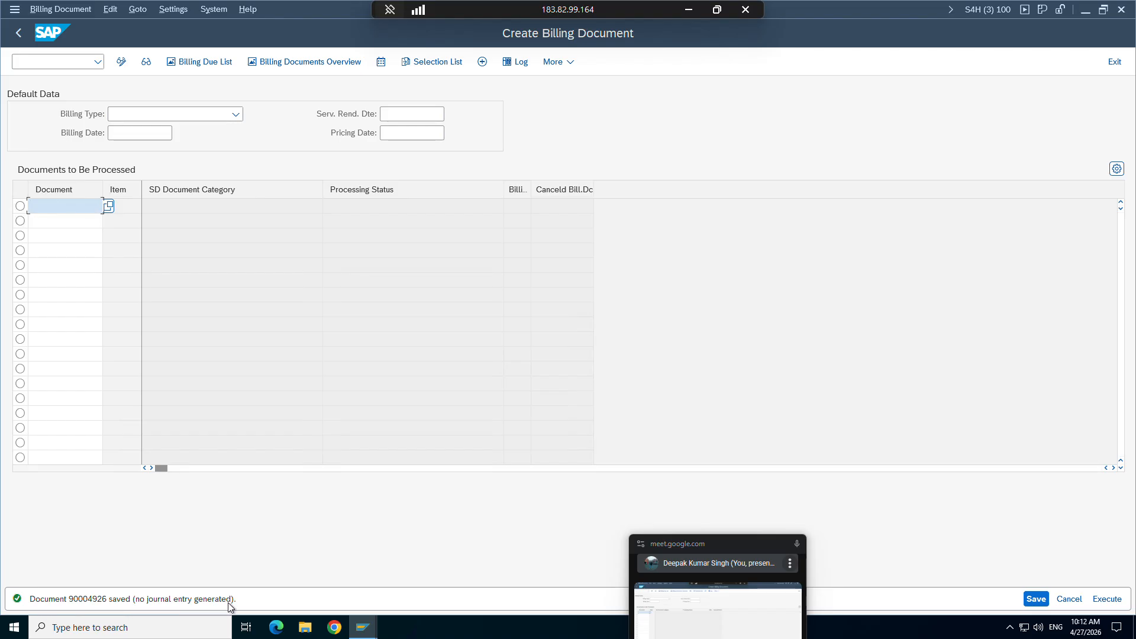
# Open the saved billing document for changing, try to release it to accounting and read the error message's details.
pyautogui.click(49, 10)
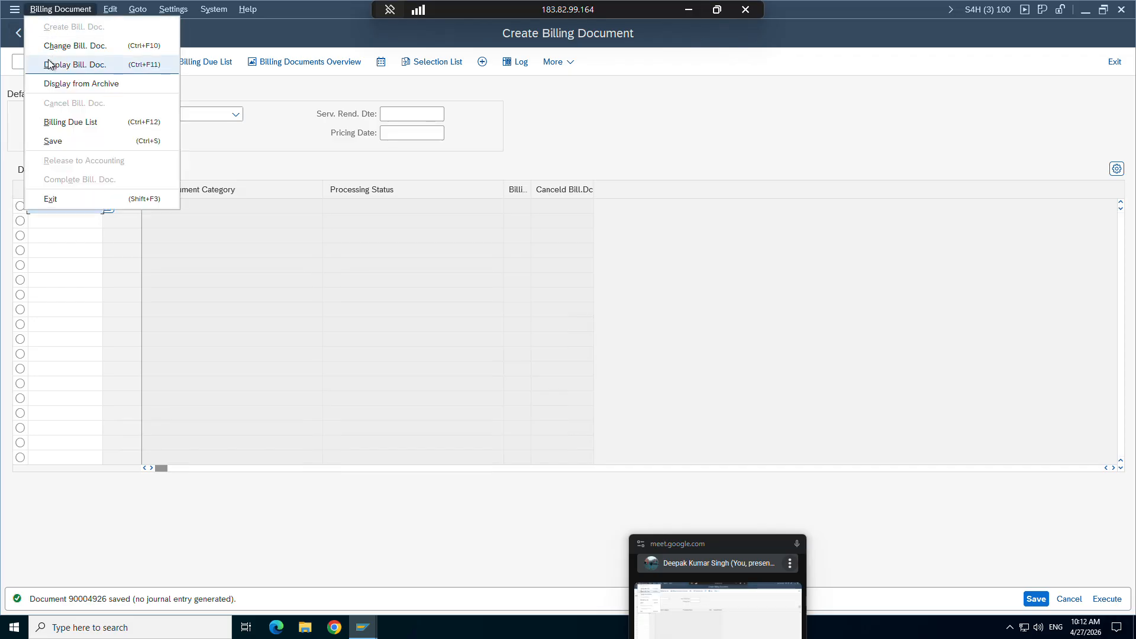
pyautogui.click(53, 48)
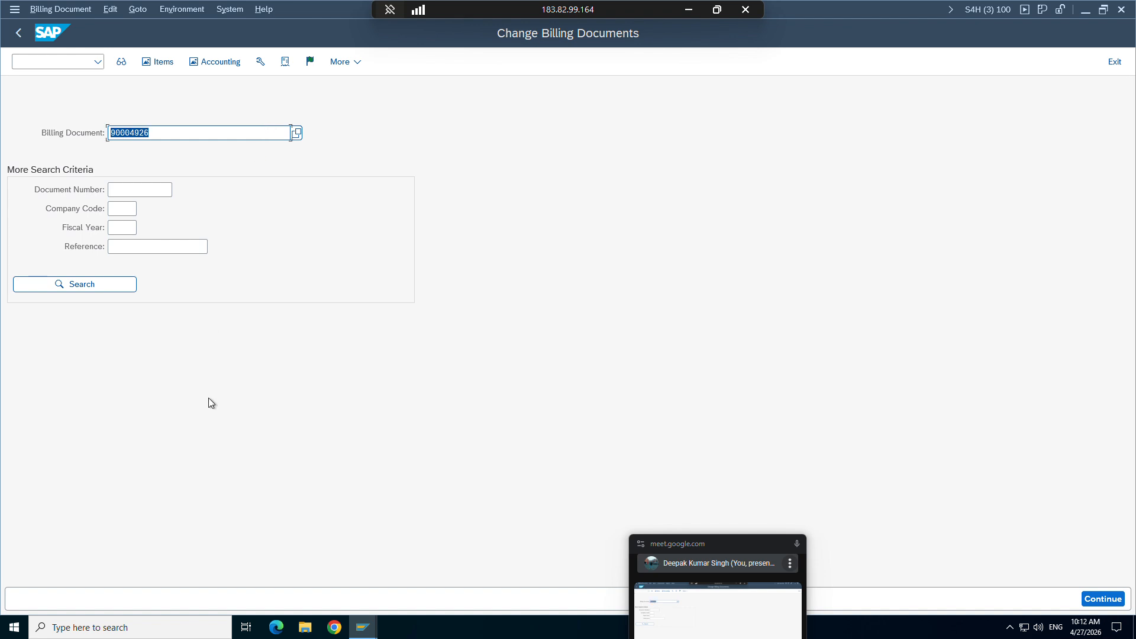
pyautogui.click(311, 64)
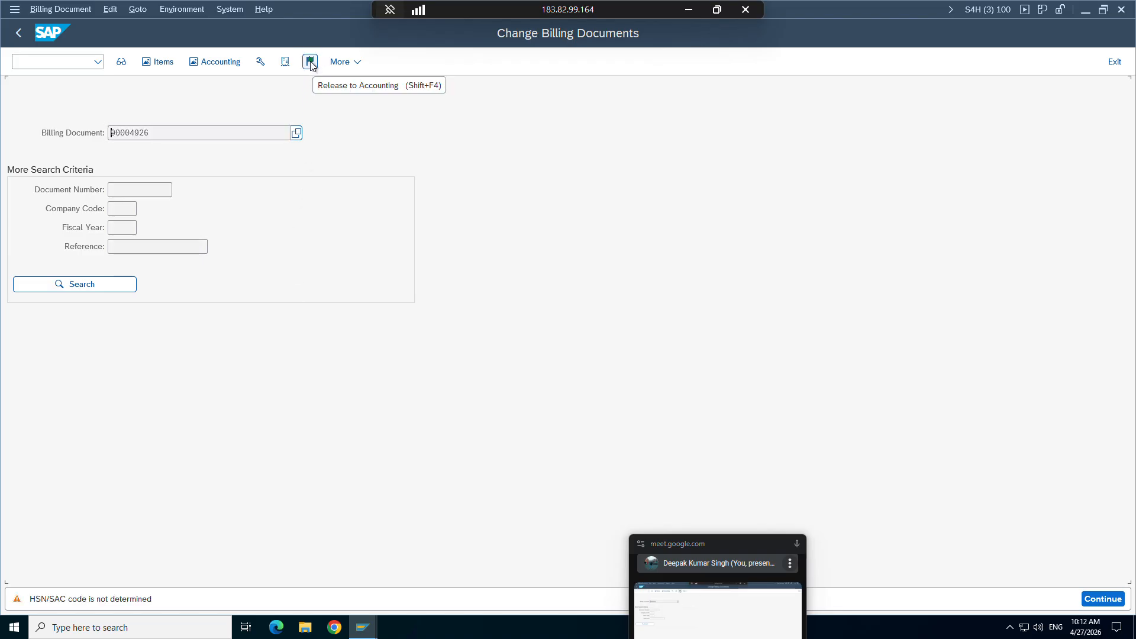
pyautogui.click(311, 64)
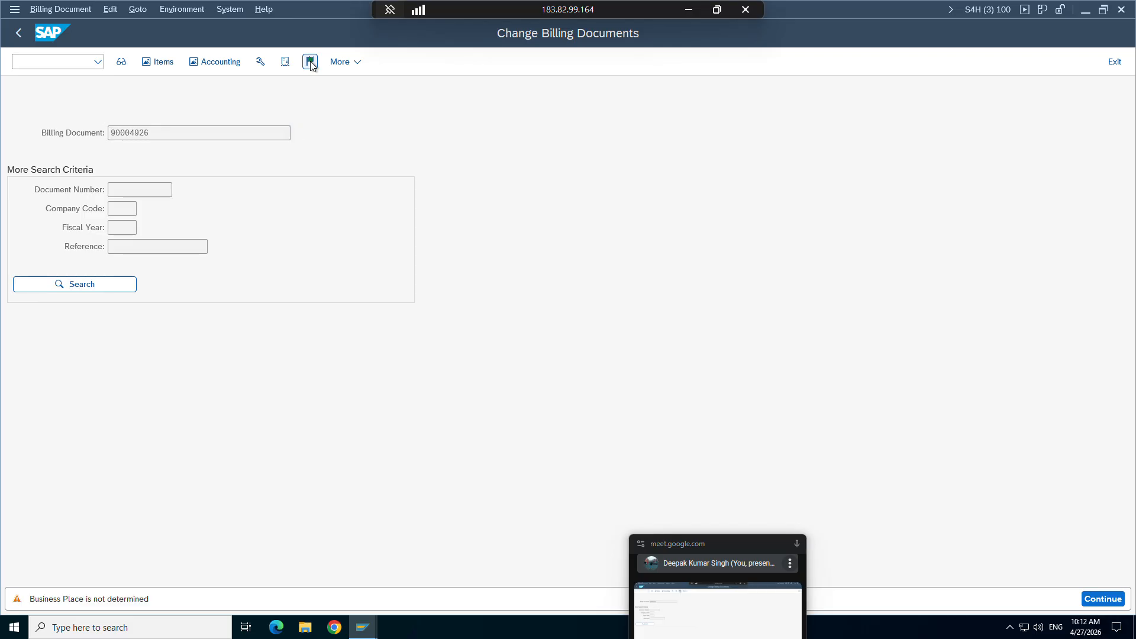
pyautogui.click(310, 64)
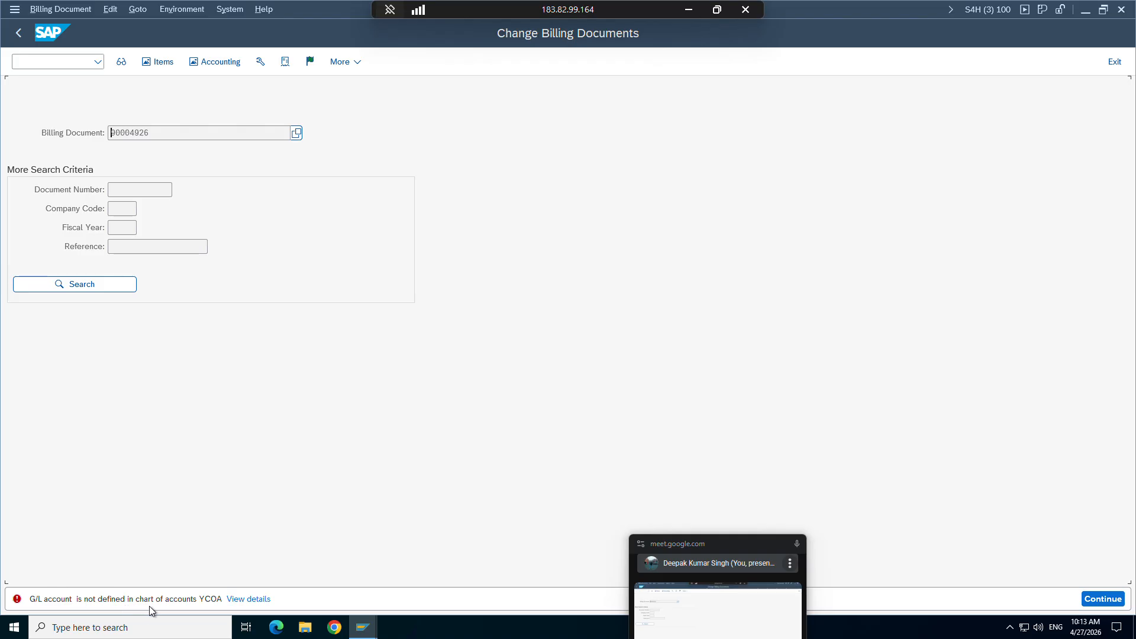
pyautogui.click(239, 600)
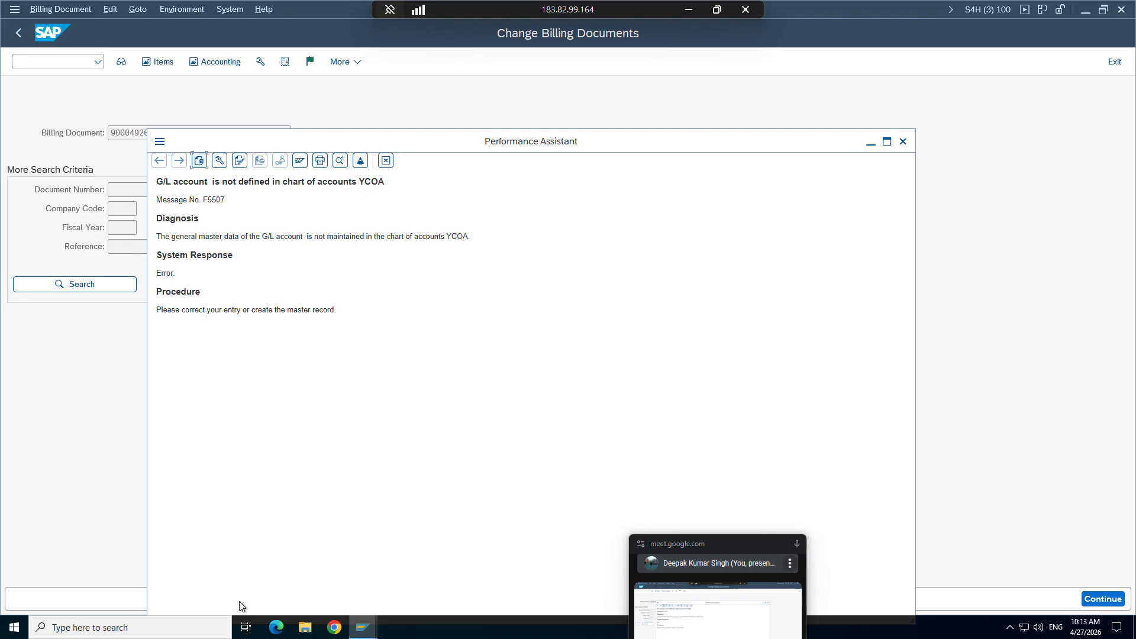
pyautogui.click(385, 161)
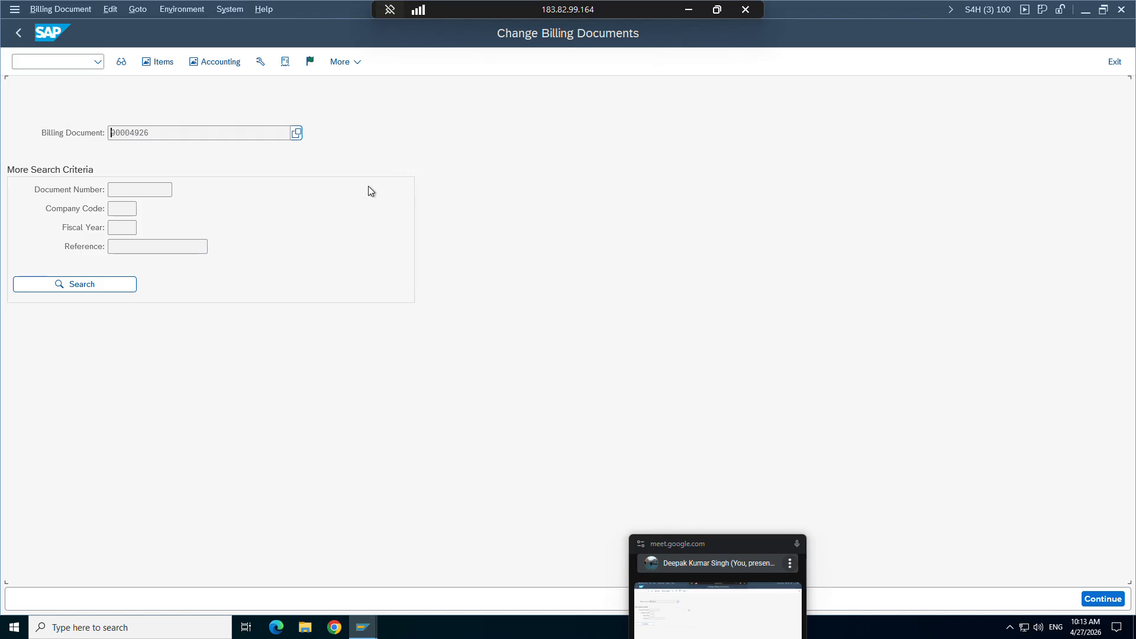
# Display the billing document's items overview and run the account determination analysis for revenue accounts.
pyautogui.doubleClick(179, 9)
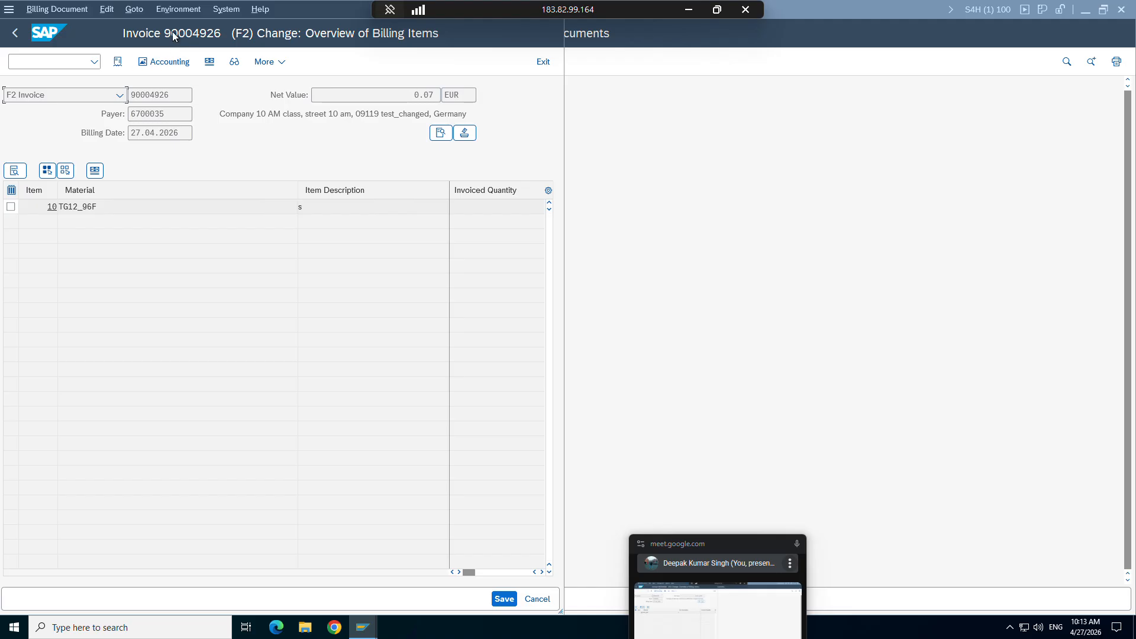
pyautogui.click(176, 10)
pyautogui.moveTo(343, 69)
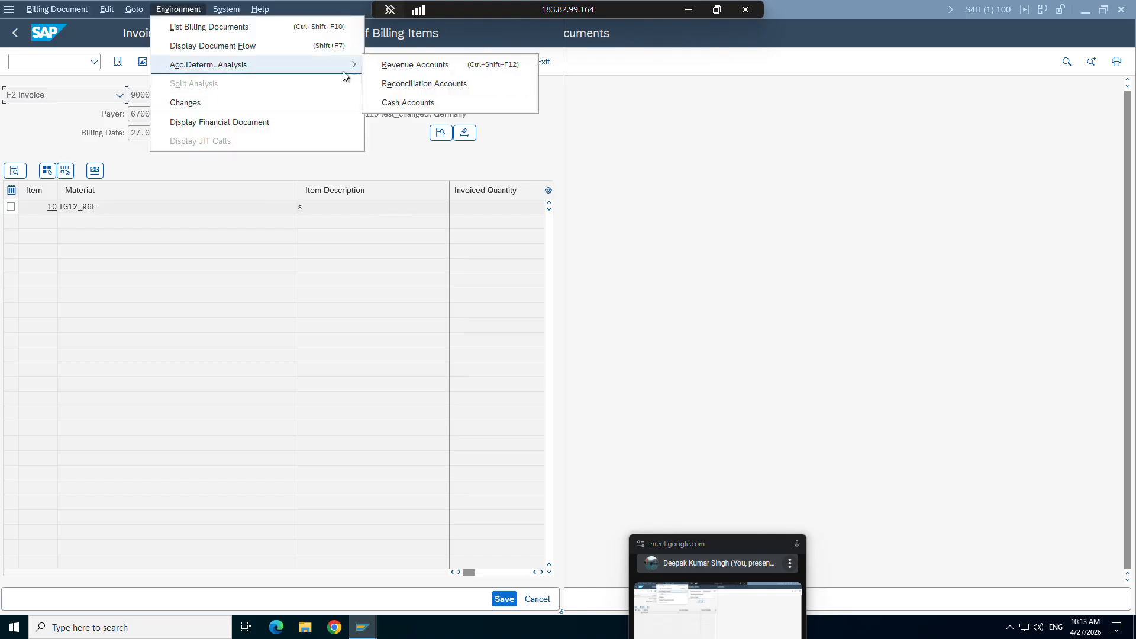
pyautogui.click(395, 64)
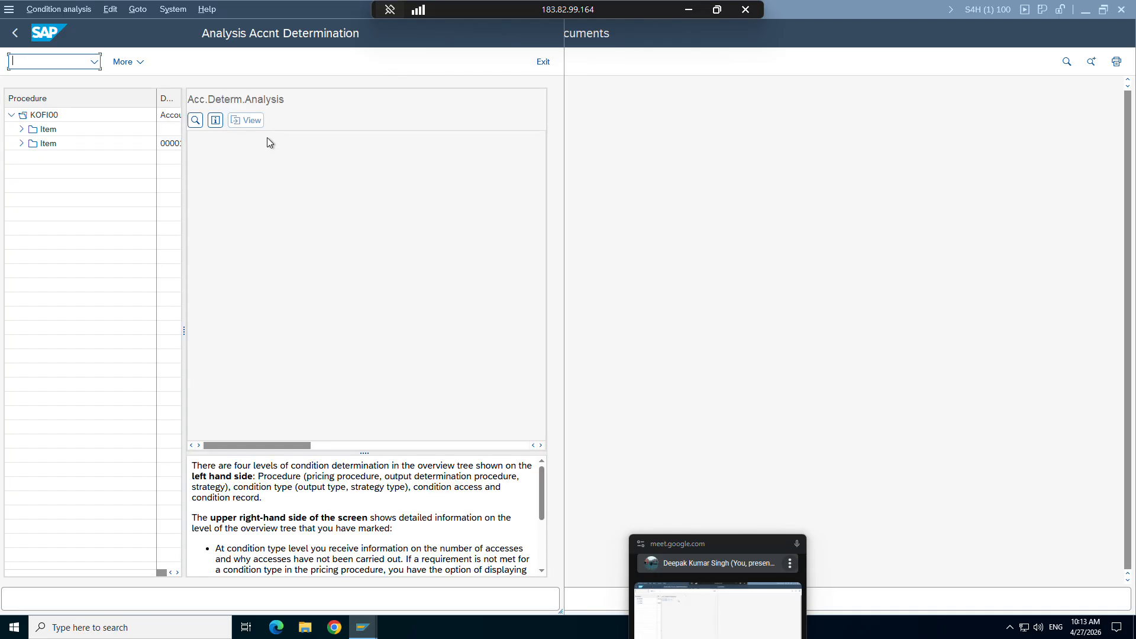
# Expand both item nodes under KOFI00 and examine the 010 (KOFI) accesses of ZMP0, ZK05 and ZK30.
pyautogui.click(23, 143)
pyautogui.click(22, 129)
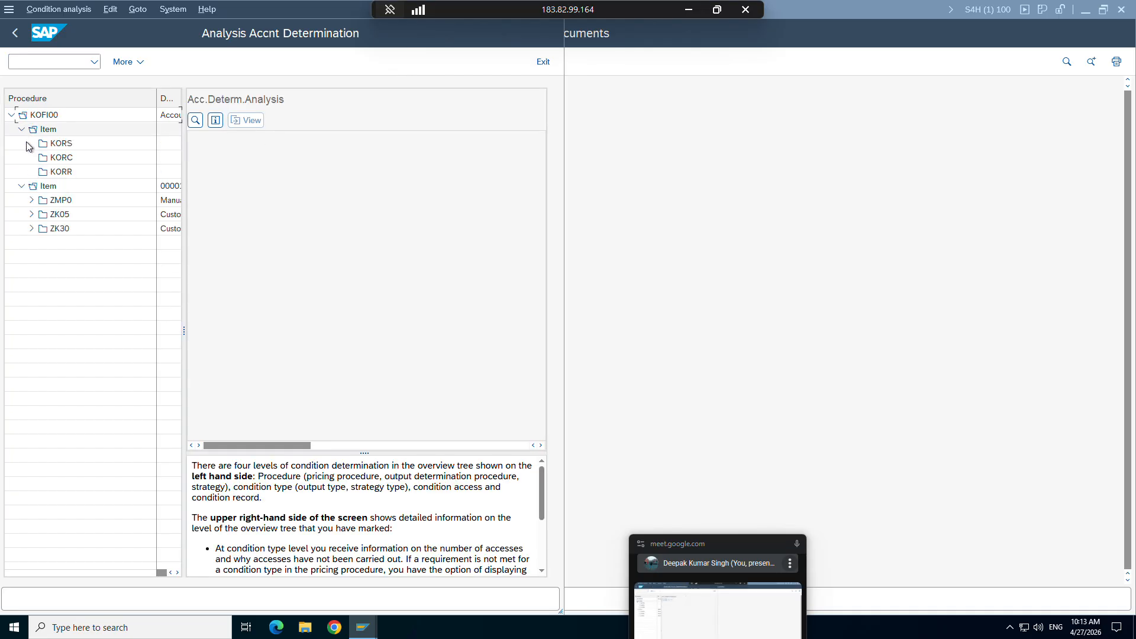
pyautogui.click(32, 200)
pyautogui.doubleClick(65, 217)
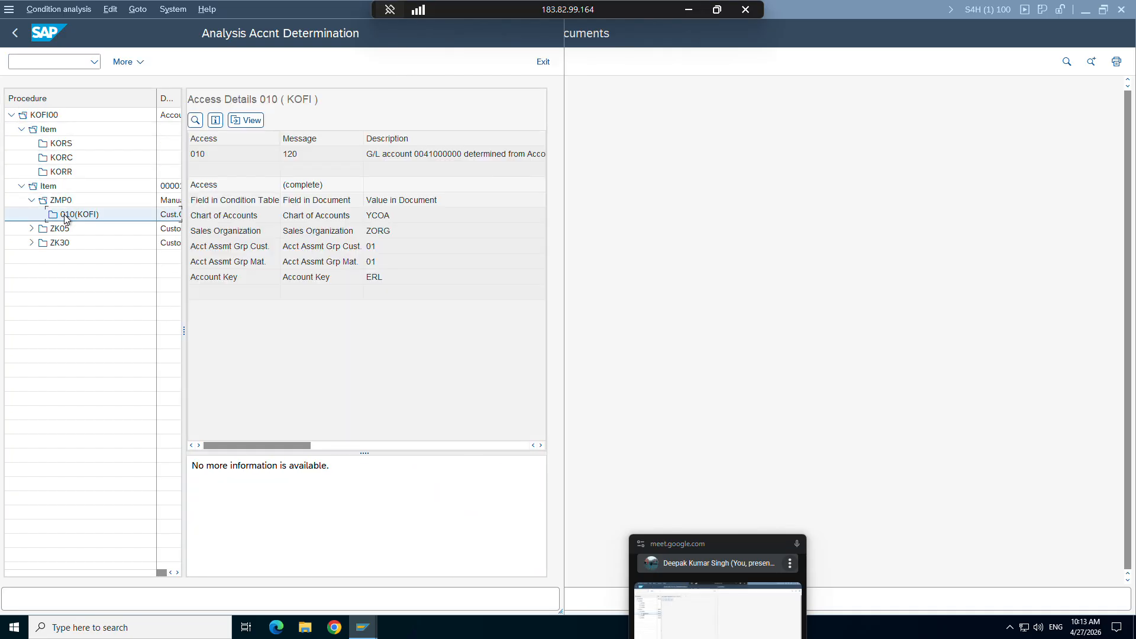
pyautogui.doubleClick(59, 229)
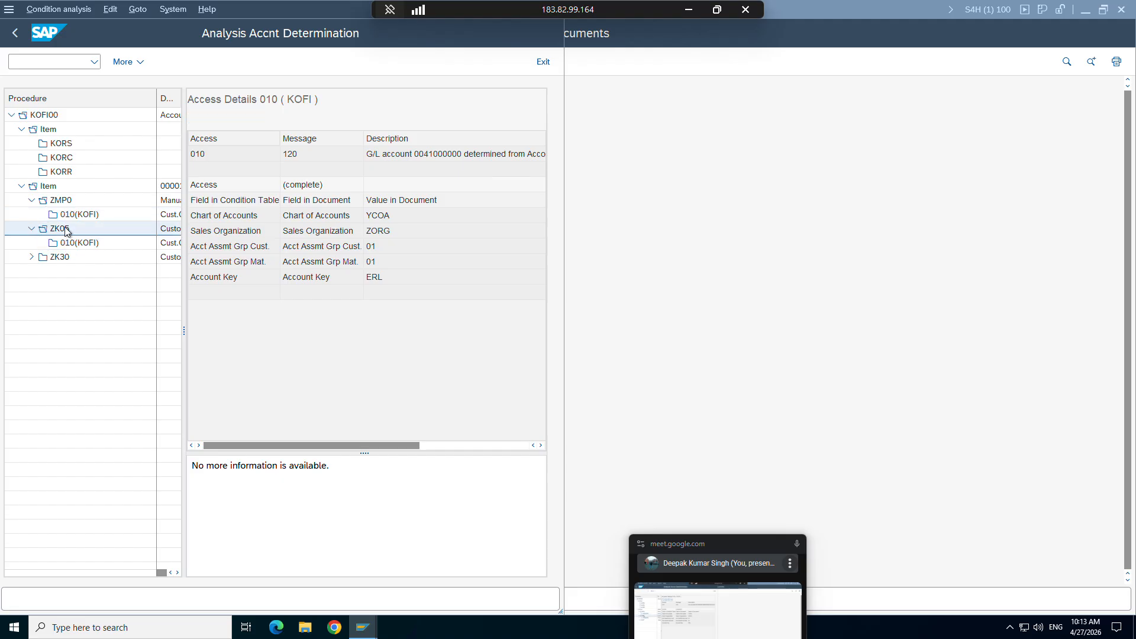
pyautogui.click(70, 242)
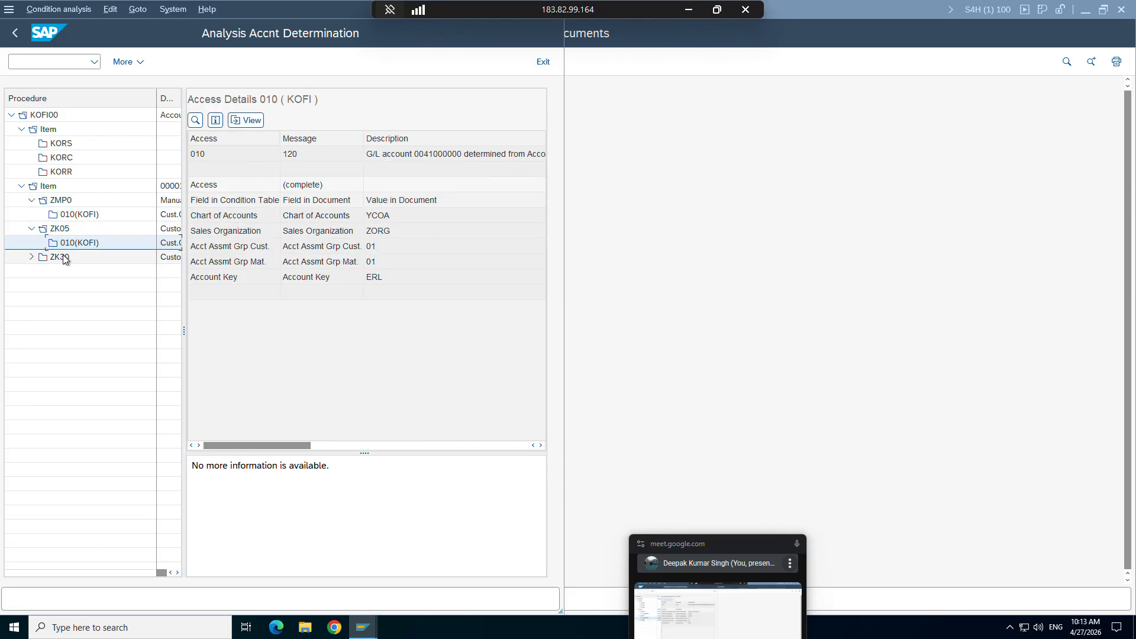
pyautogui.doubleClick(61, 256)
pyautogui.doubleClick(63, 272)
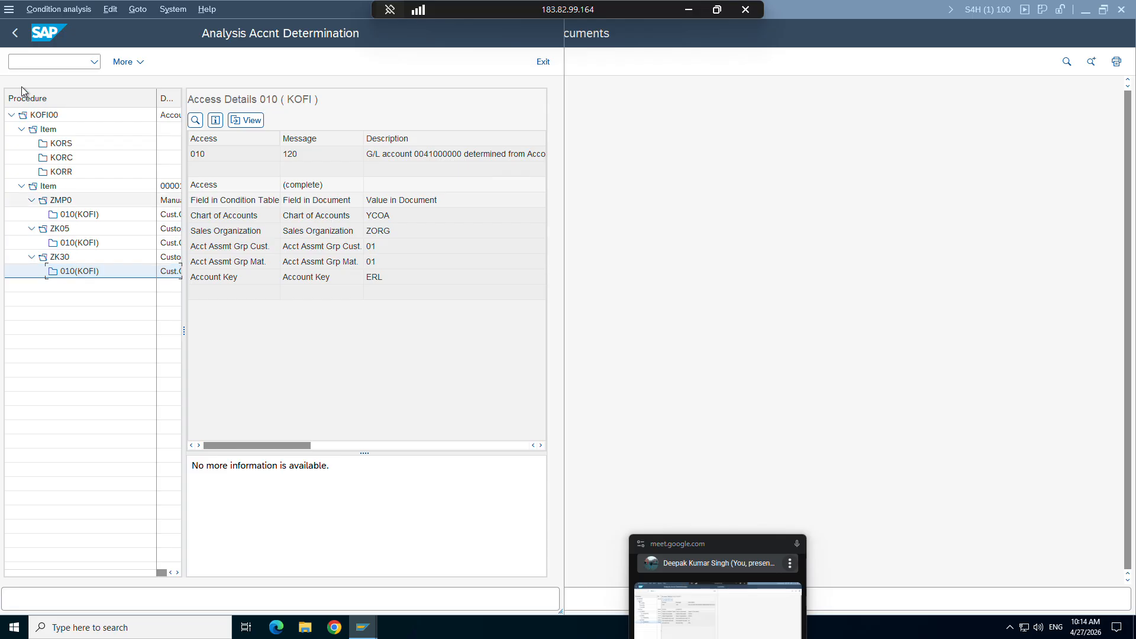
# Start a new session with vf03, display the billing document ending in 16 and check its accounting document.
pyautogui.click(9, 10)
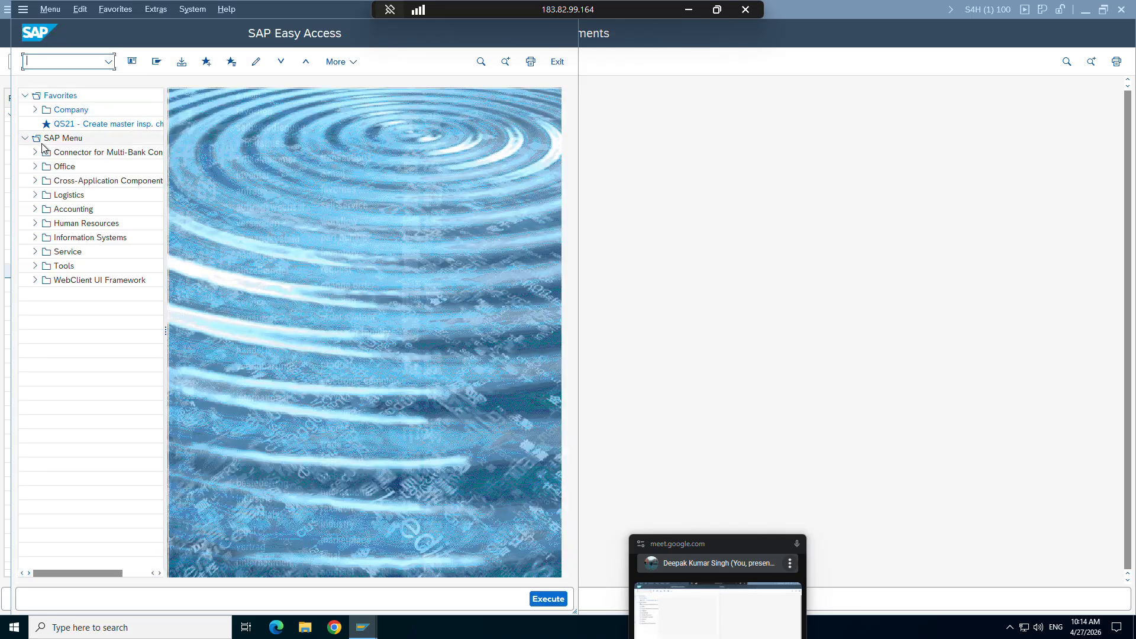
pyautogui.write('vf03')
pyautogui.press('Return')
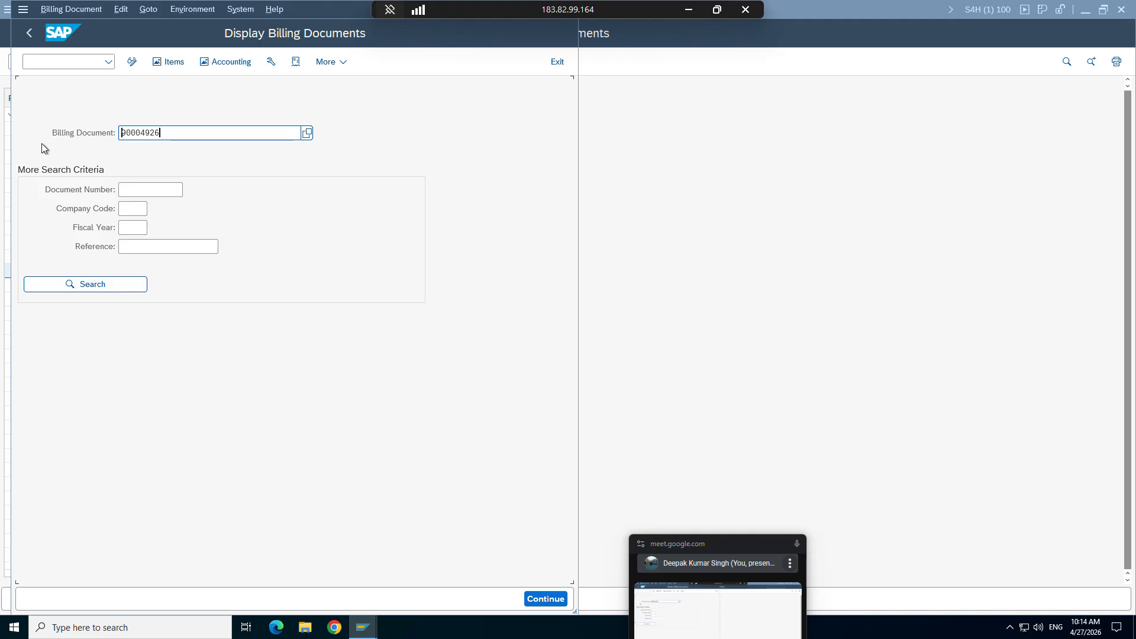
pyautogui.press('BackSpace')
pyautogui.press('BackSpace')
pyautogui.write('16')
pyautogui.press('Return')
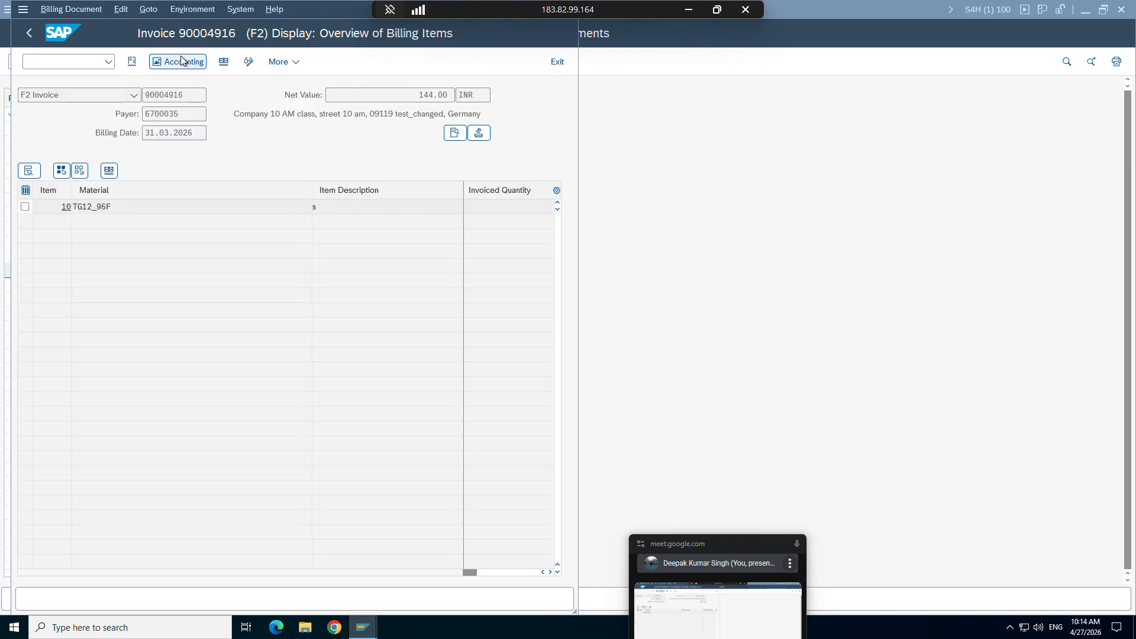
pyautogui.click(182, 61)
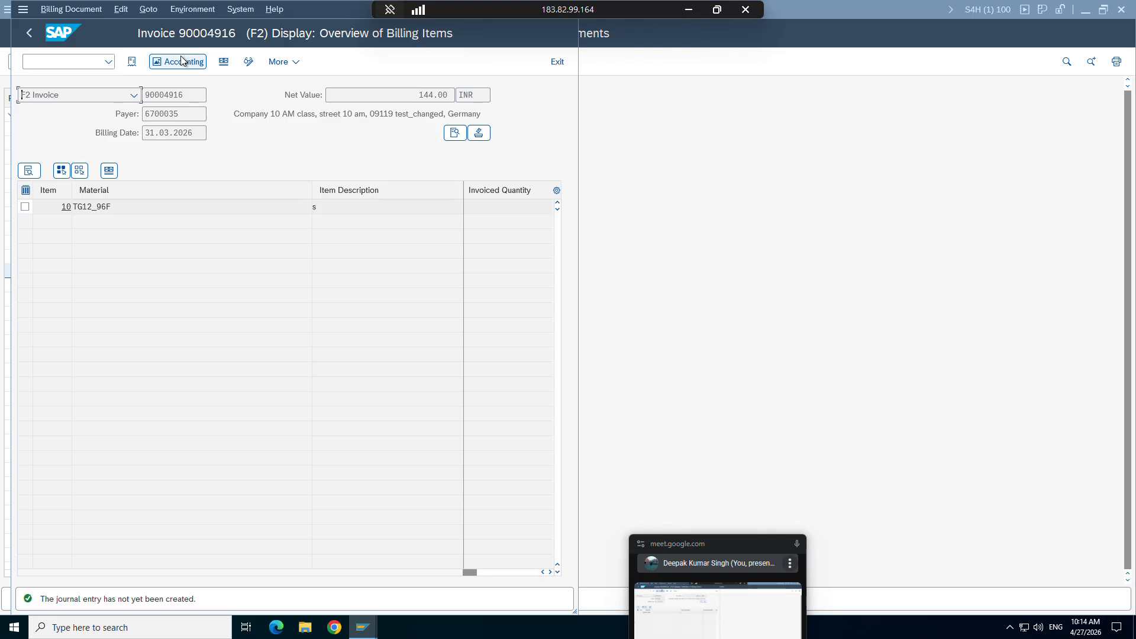
# Switch to sales order display with /nva03 and open the standard order by entering its order number.
pyautogui.click(55, 59)
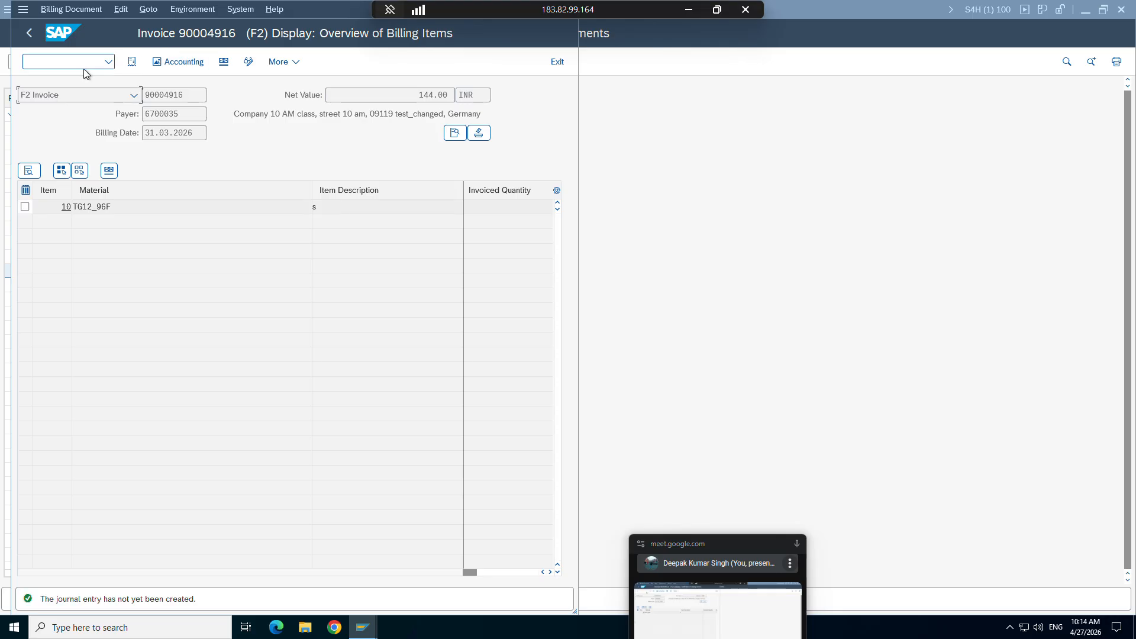
pyautogui.write('/nva')
pyautogui.write('03')
pyautogui.press('Return')
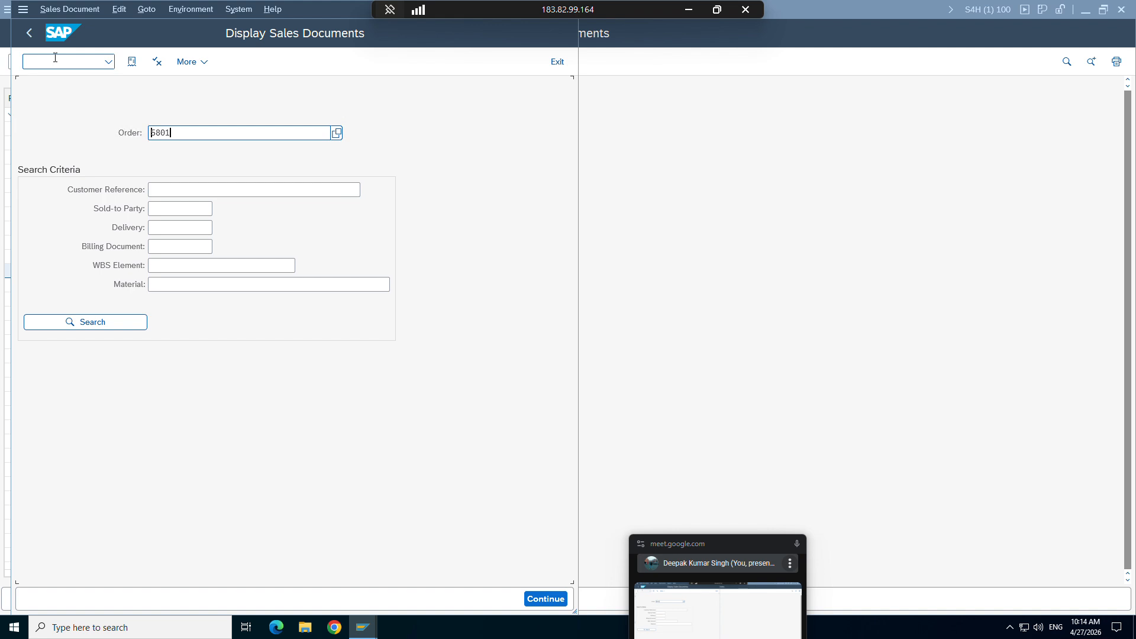
pyautogui.hotkey('ctrl', 'a')
pyautogui.write('5756')
pyautogui.press('Return')
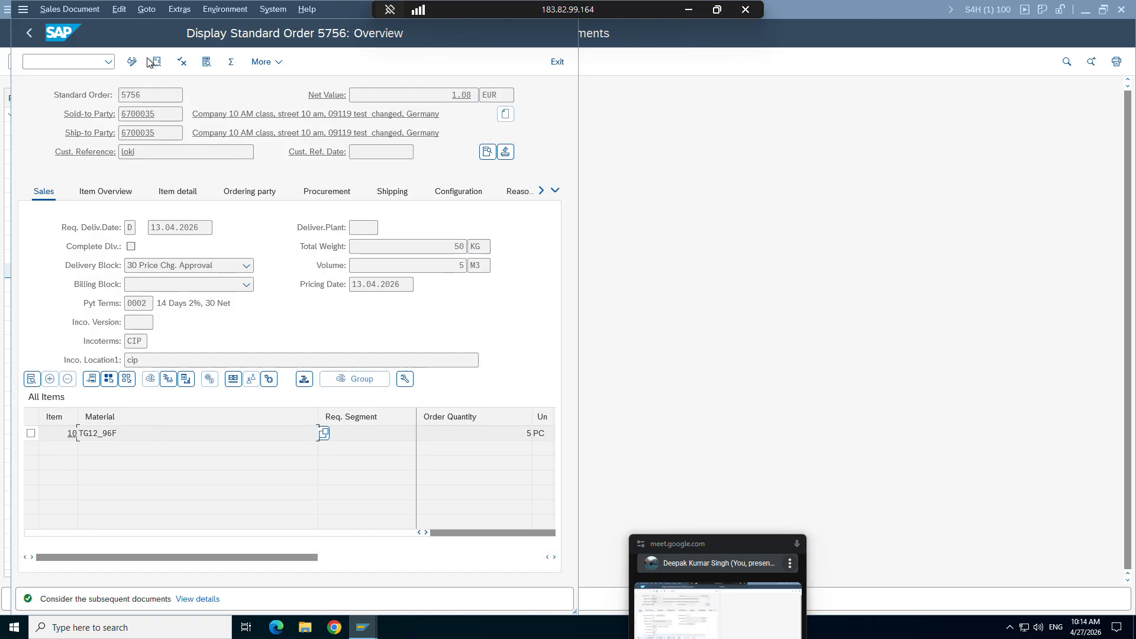
# Show the order's document flow, display the invoice listed there and check its accounting document.
pyautogui.click(157, 62)
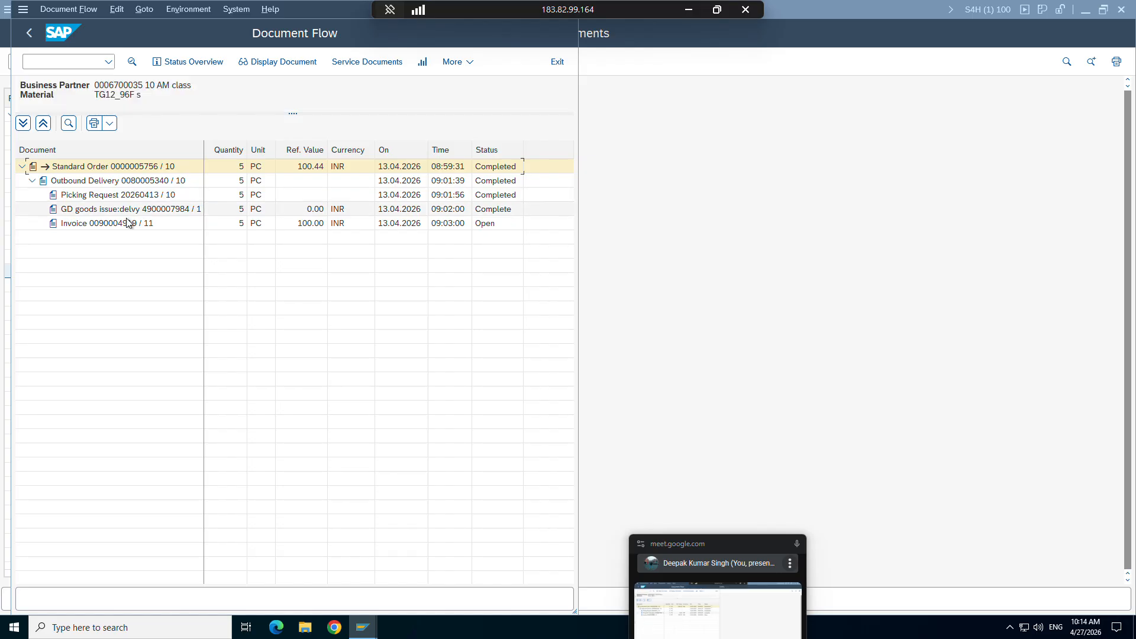
pyautogui.click(113, 223)
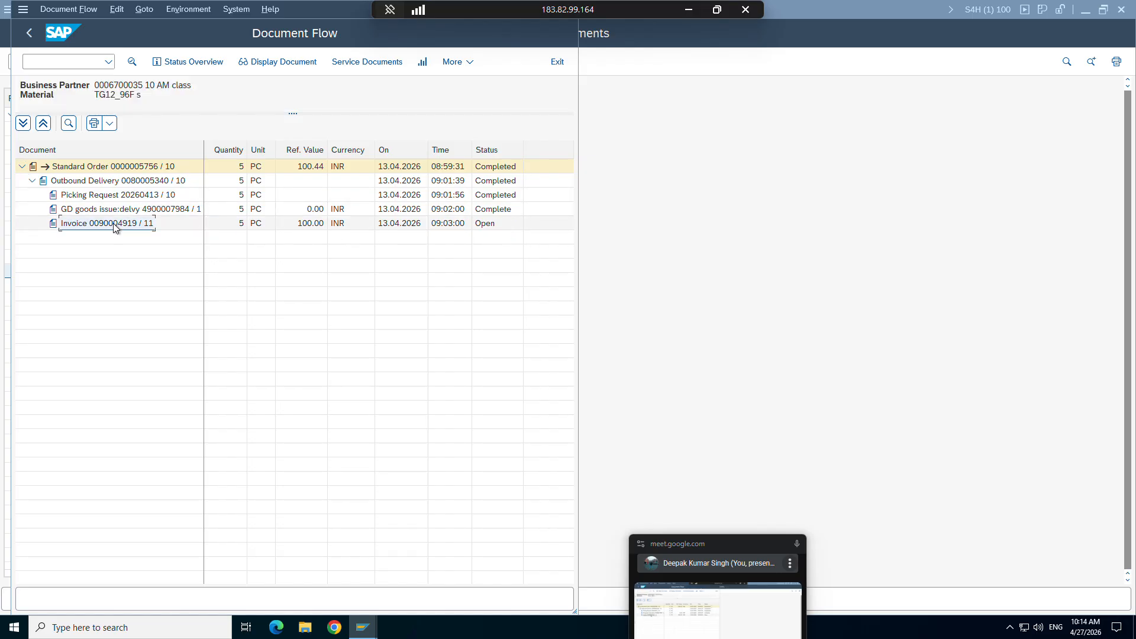
pyautogui.click(280, 62)
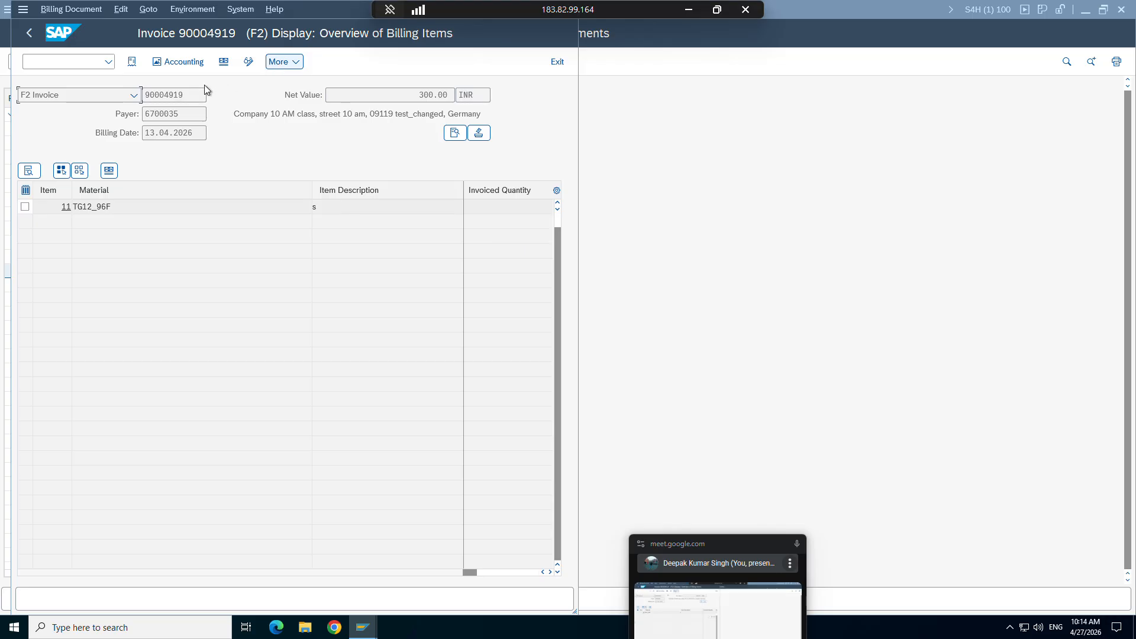
pyautogui.click(176, 63)
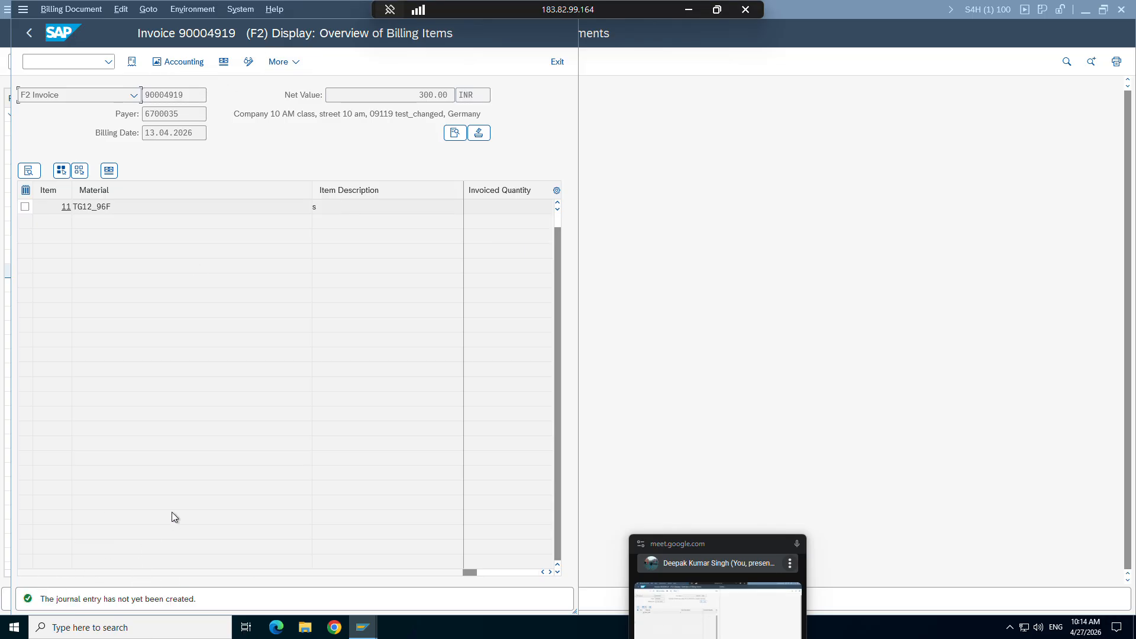
# Return to billing document display with /nvf03, display the document ending in 23 and check its accounting document.
pyautogui.click(39, 59)
pyautogui.write('/nva03')
pyautogui.press('BackSpace')
pyautogui.press('BackSpace')
pyautogui.press('BackSpace')
pyautogui.write('f03')
pyautogui.press('Return')
pyautogui.press('BackSpace')
pyautogui.press('BackSpace')
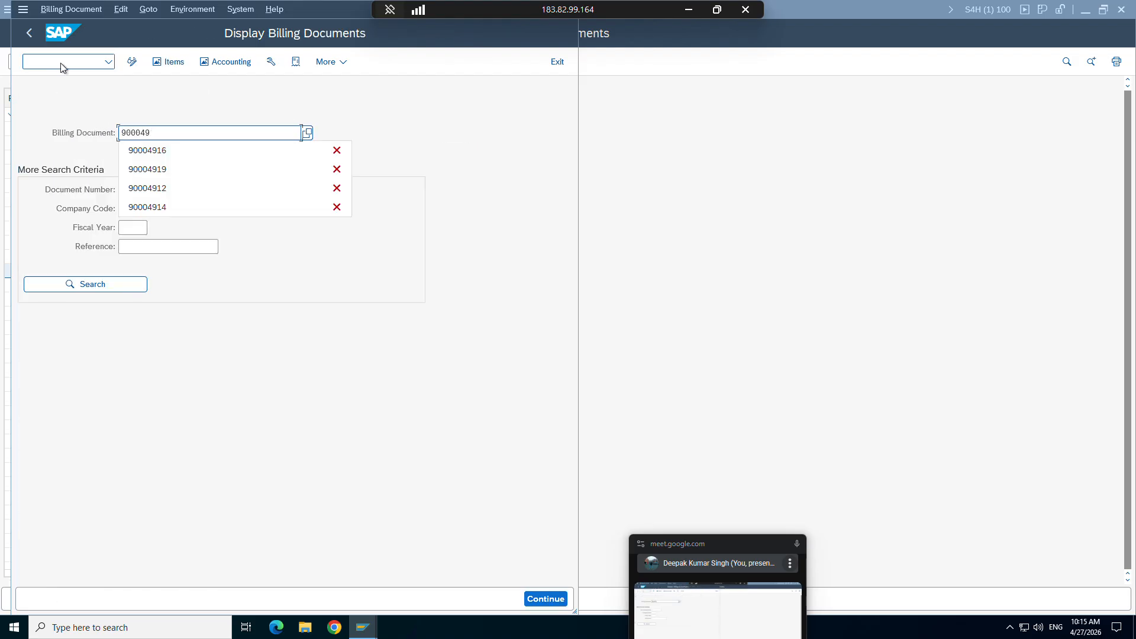
pyautogui.write('23')
pyautogui.press('Return')
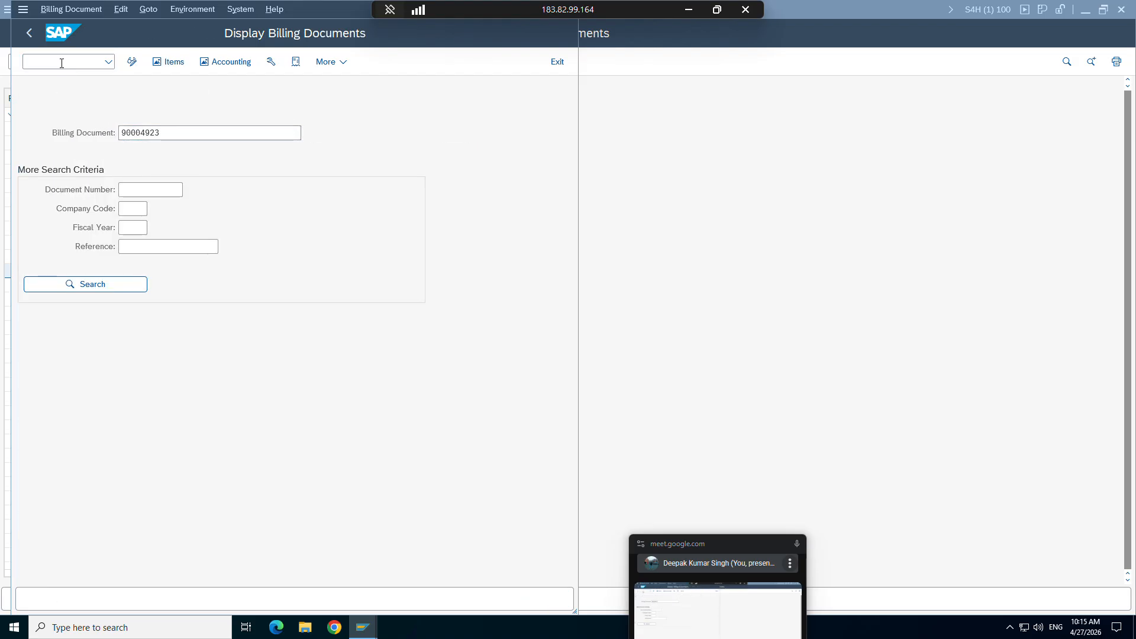
pyautogui.click(168, 62)
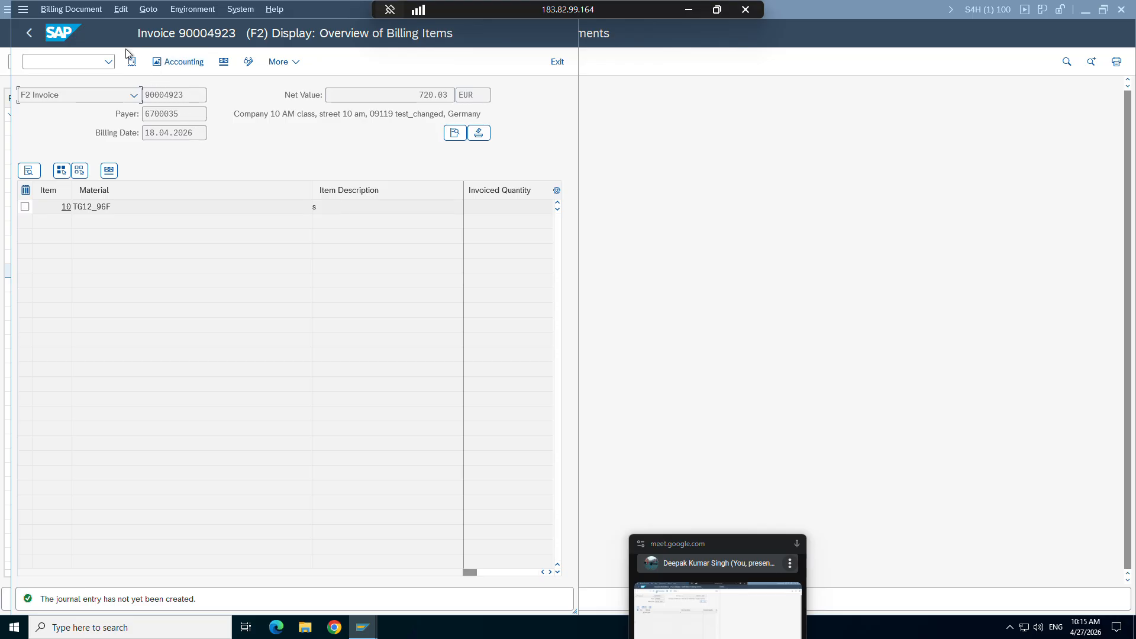
# Go back, enter the billing document ending in 25 and display its accounting document.
pyautogui.click(28, 33)
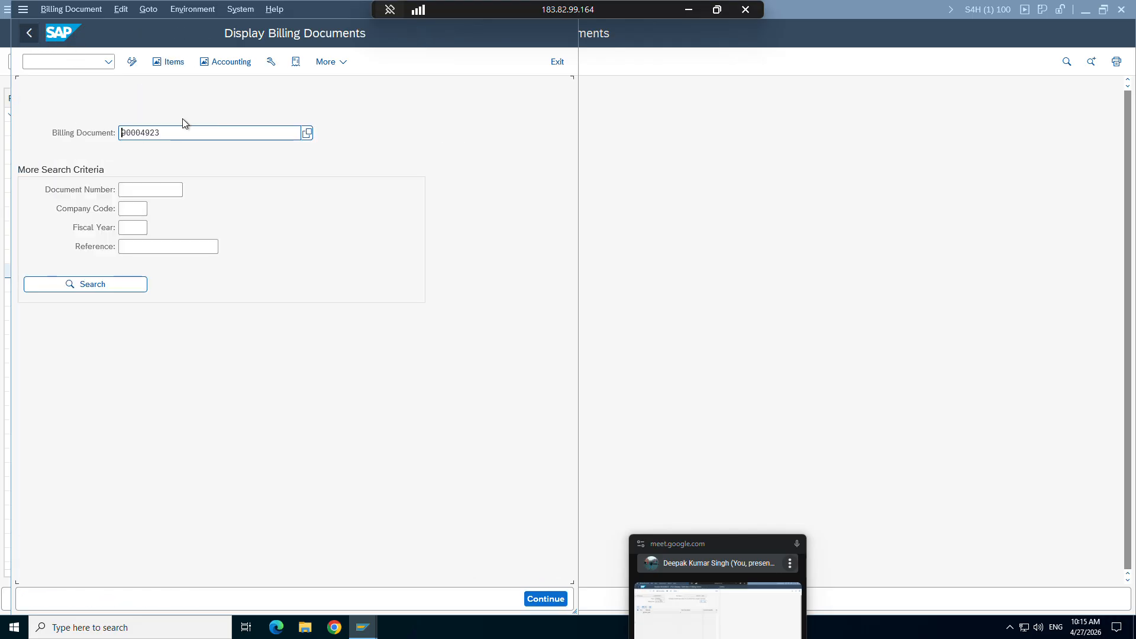
pyautogui.click(179, 129)
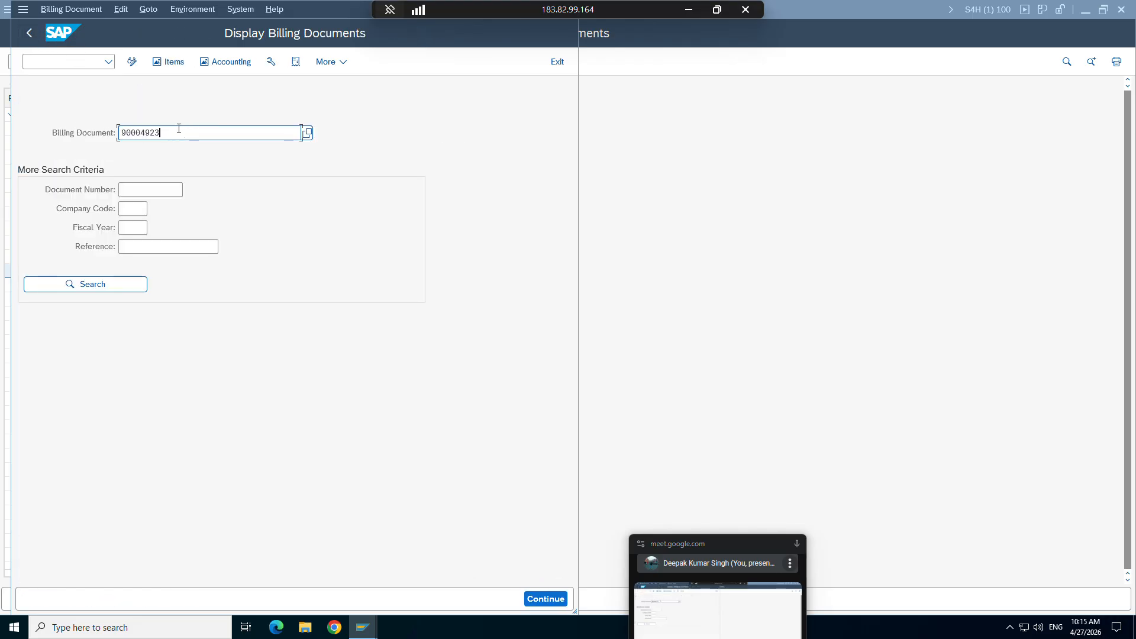
pyautogui.press('BackSpace')
pyautogui.write('5')
pyautogui.click(228, 67)
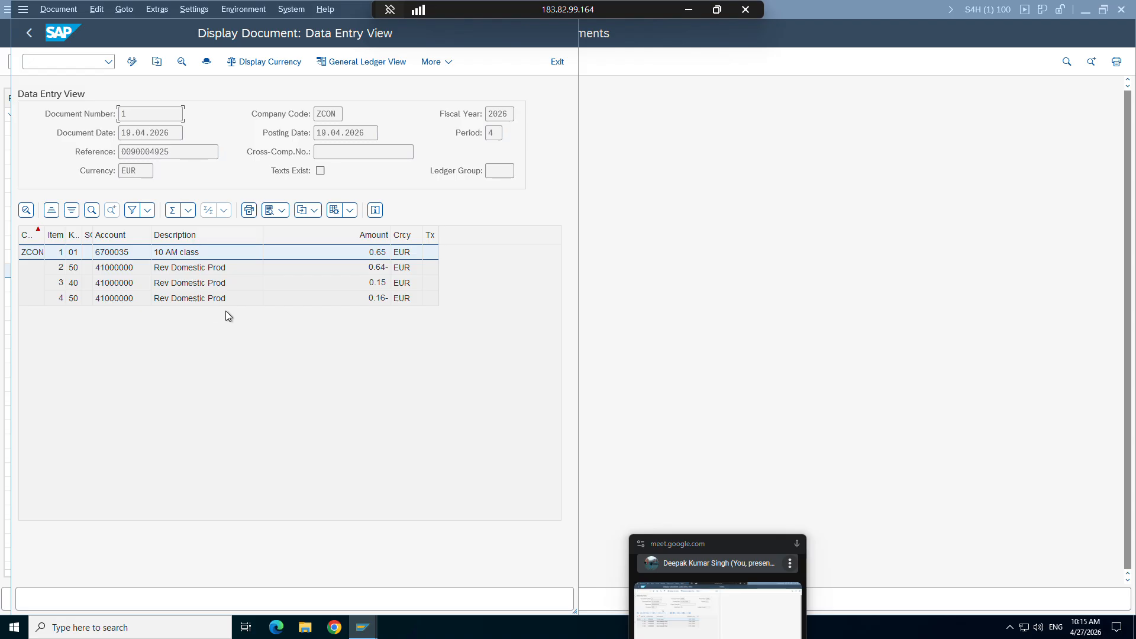
# Return to the billing document and display the pricing conditions of item 10, material TG12_96F.
pyautogui.click(29, 32)
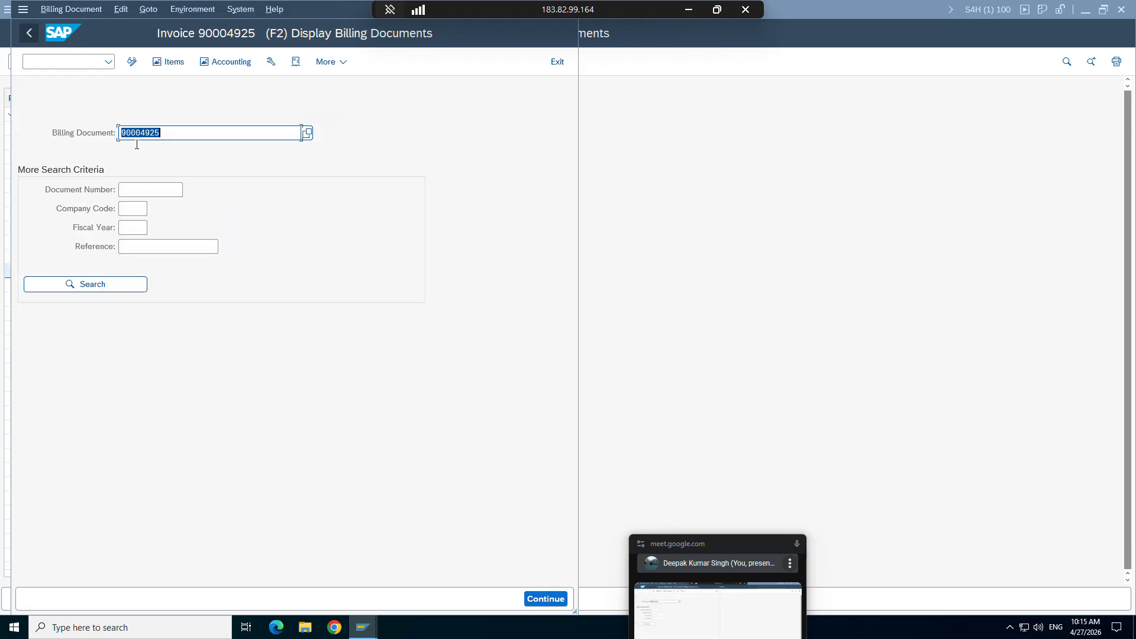
pyautogui.press('Return')
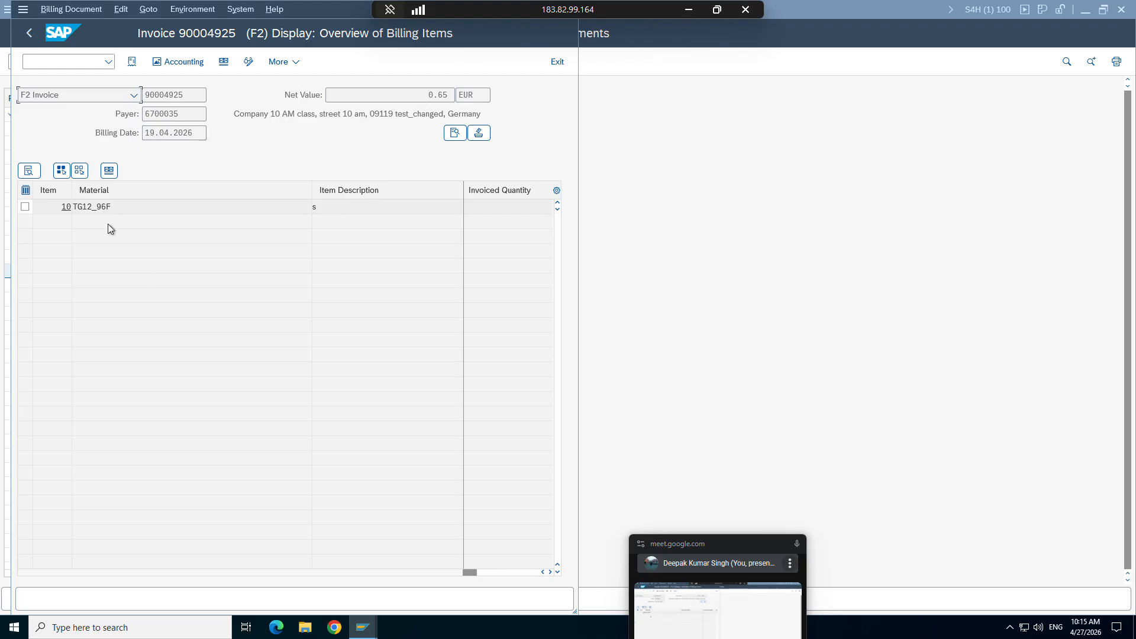
pyautogui.doubleClick(98, 207)
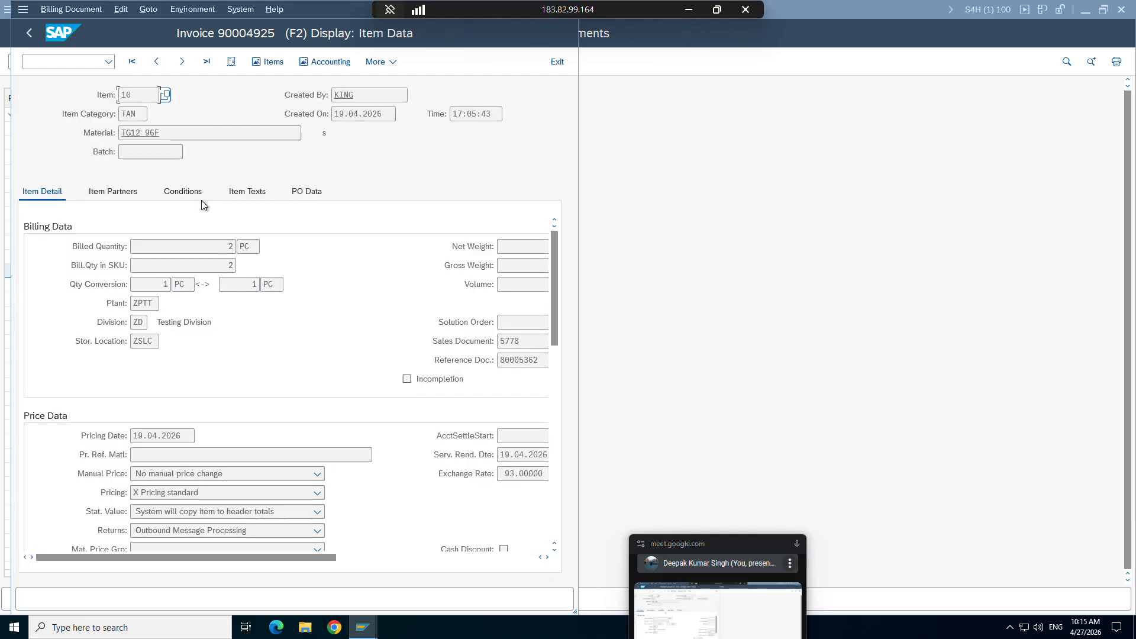
pyautogui.click(184, 191)
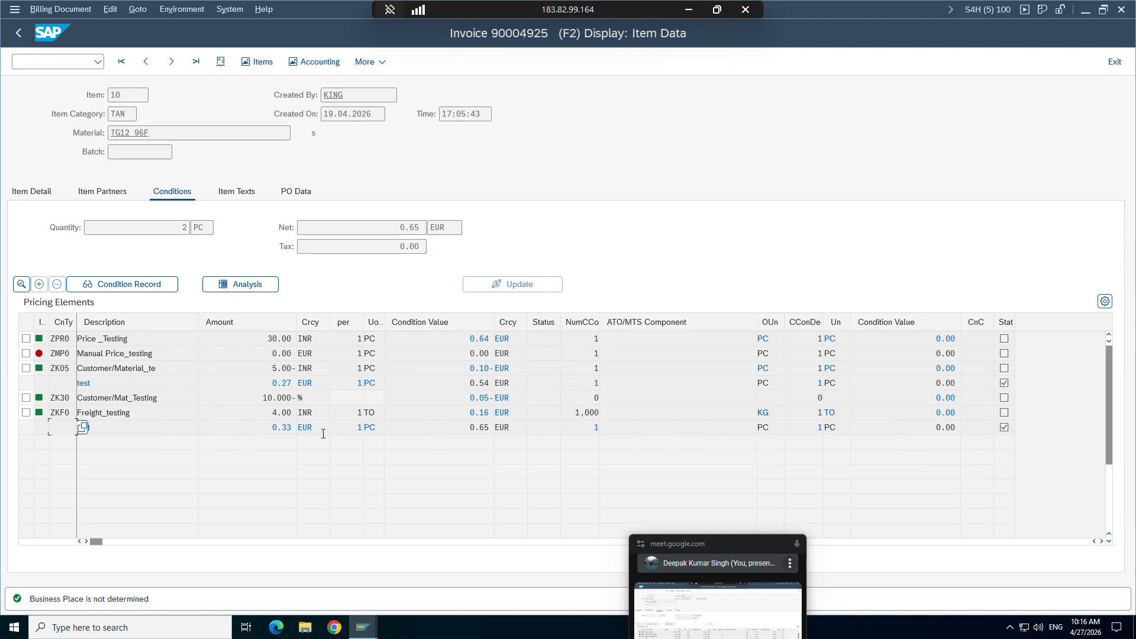
# Examine the item's pricing elements, covering the ZPR0 price, ZK05 and ZK30 discounts, ZKF0 freight and the Net row.
pyautogui.click(361, 486)
pyautogui.click(26, 413)
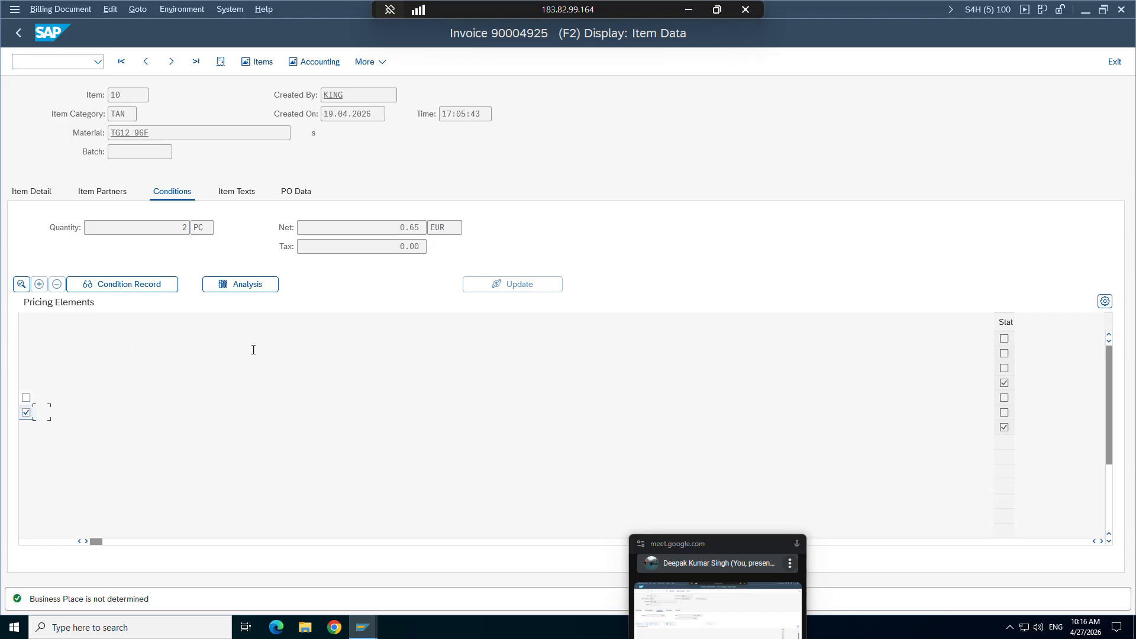
pyautogui.click(114, 198)
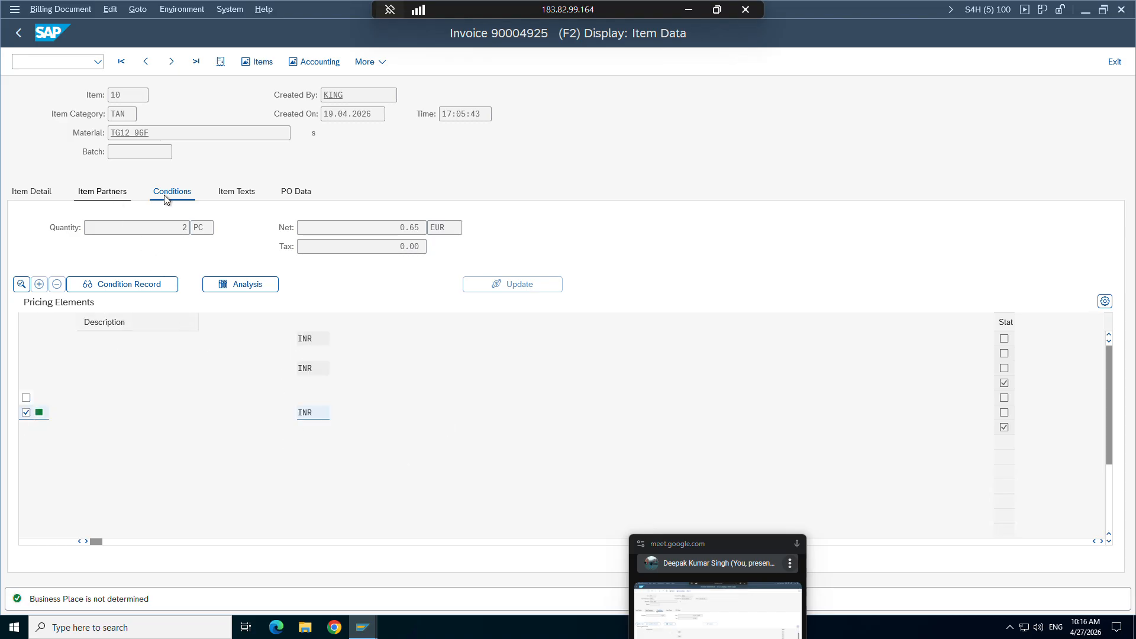
pyautogui.click(172, 197)
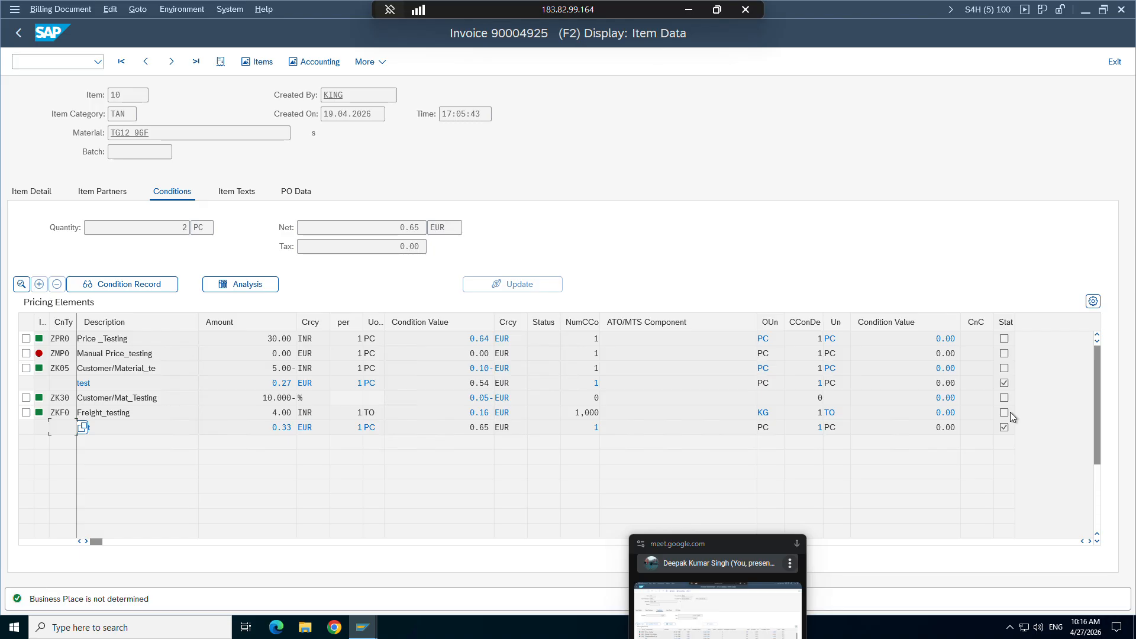
pyautogui.click(108, 424)
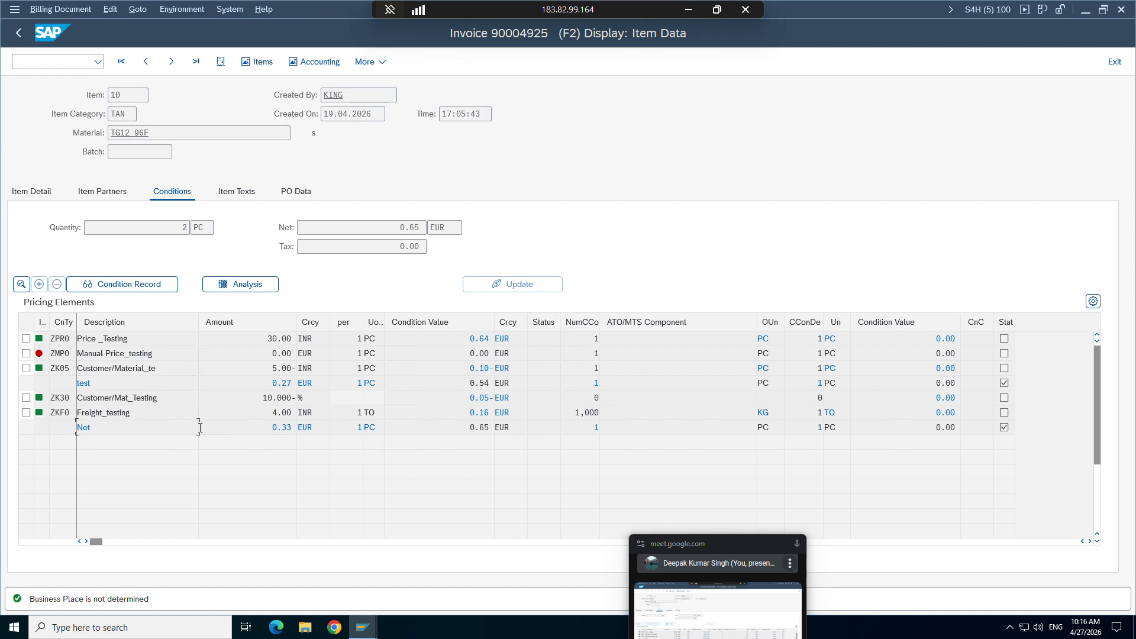
pyautogui.moveTo(133, 412); pyautogui.dragTo(82, 413)
pyautogui.click(106, 413)
pyautogui.click(64, 343)
pyautogui.click(65, 368)
pyautogui.click(64, 397)
pyautogui.click(63, 412)
# Launch the Snipping Tool and minimize its window so the invoice item's conditions are in view again.
pyautogui.click(7, 631)
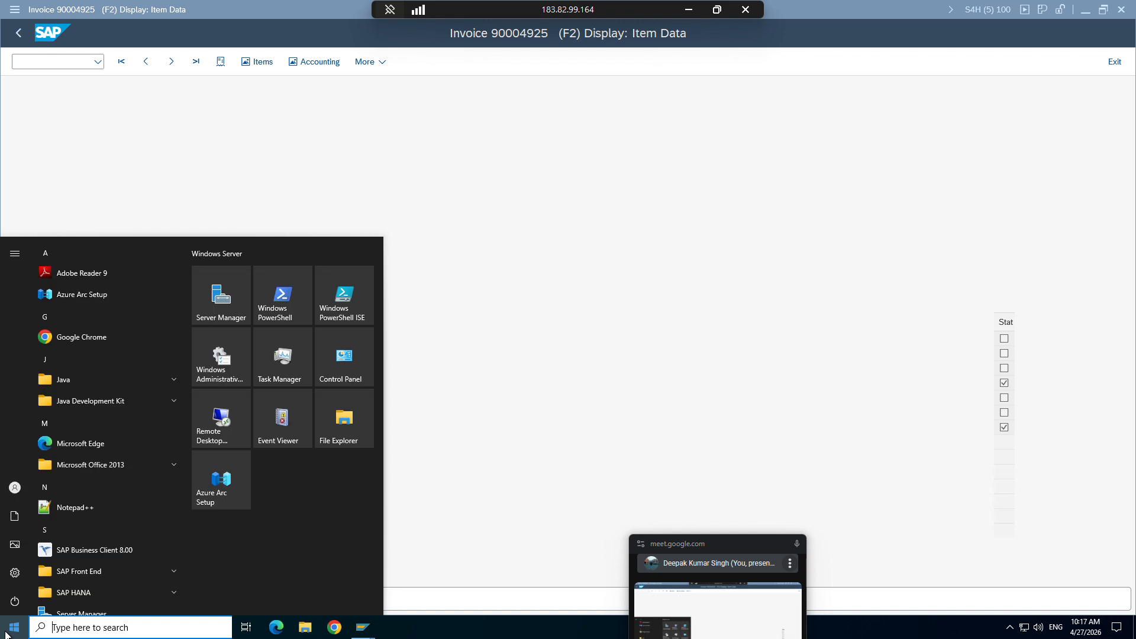
pyautogui.write('sni')
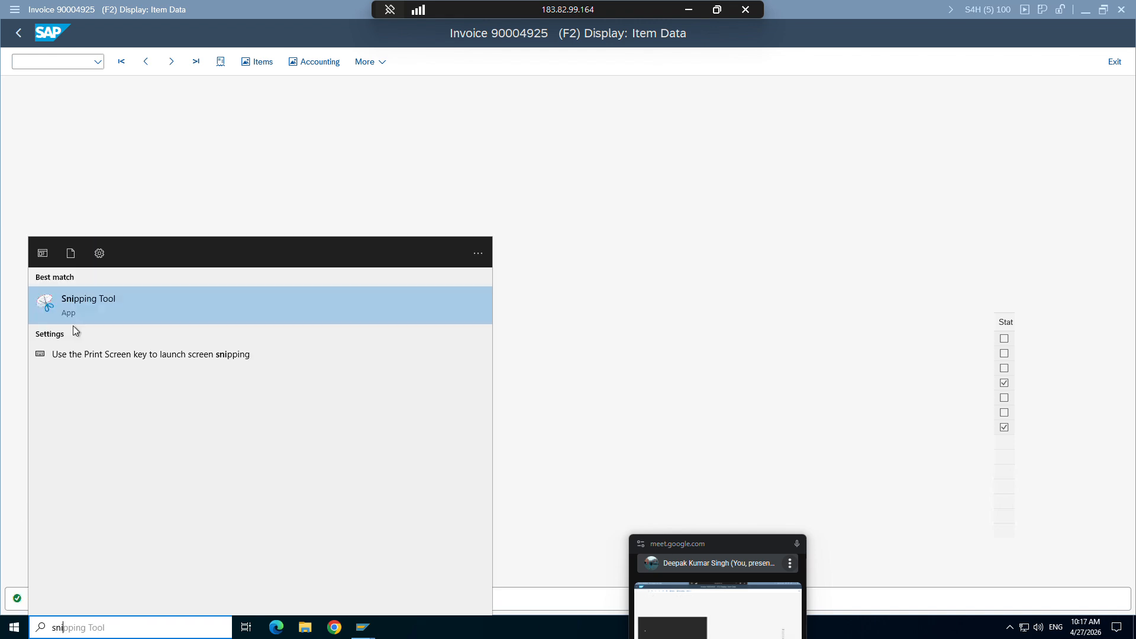
pyautogui.click(77, 307)
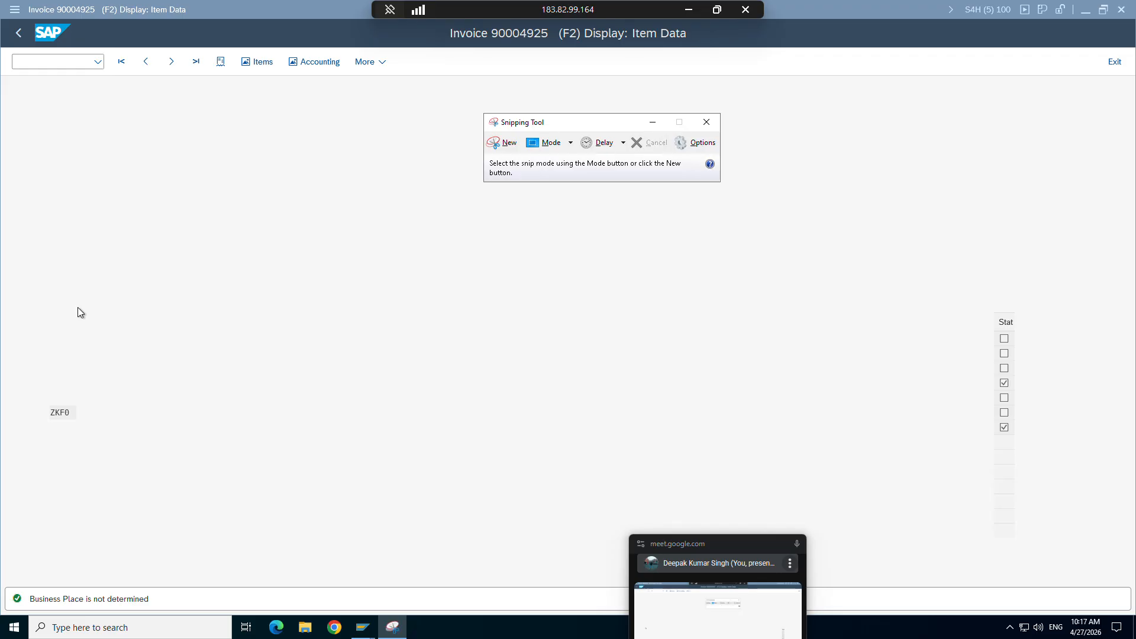
pyautogui.click(652, 122)
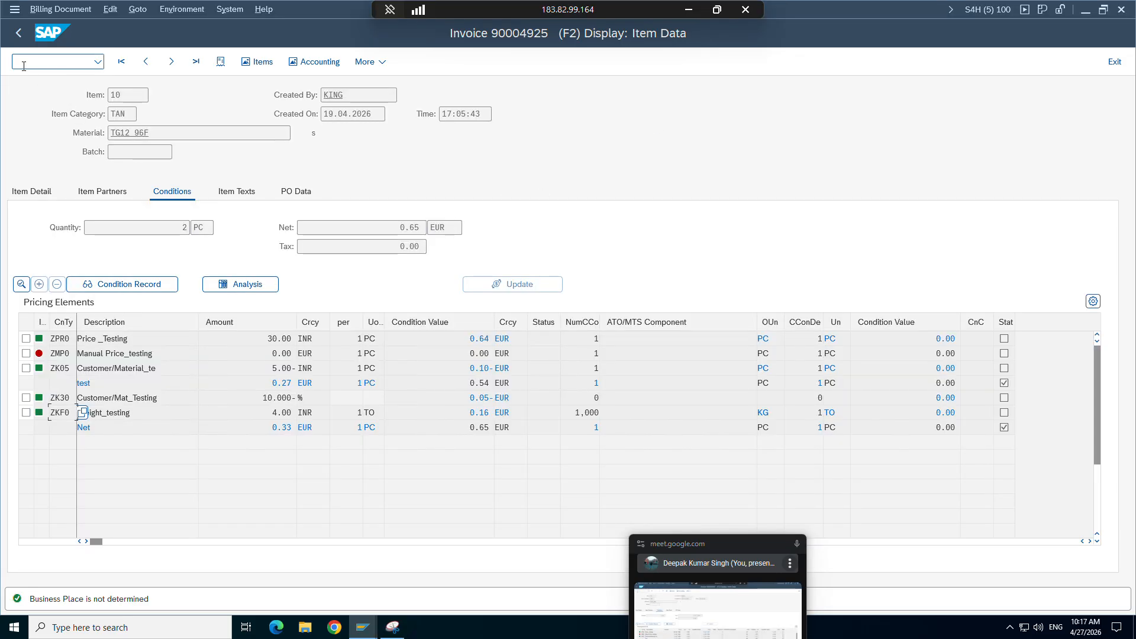
# Snap the invoice window to half the screen, open a new SAP GUI window and place it beside the invoice.
pyautogui.press('super+Left')
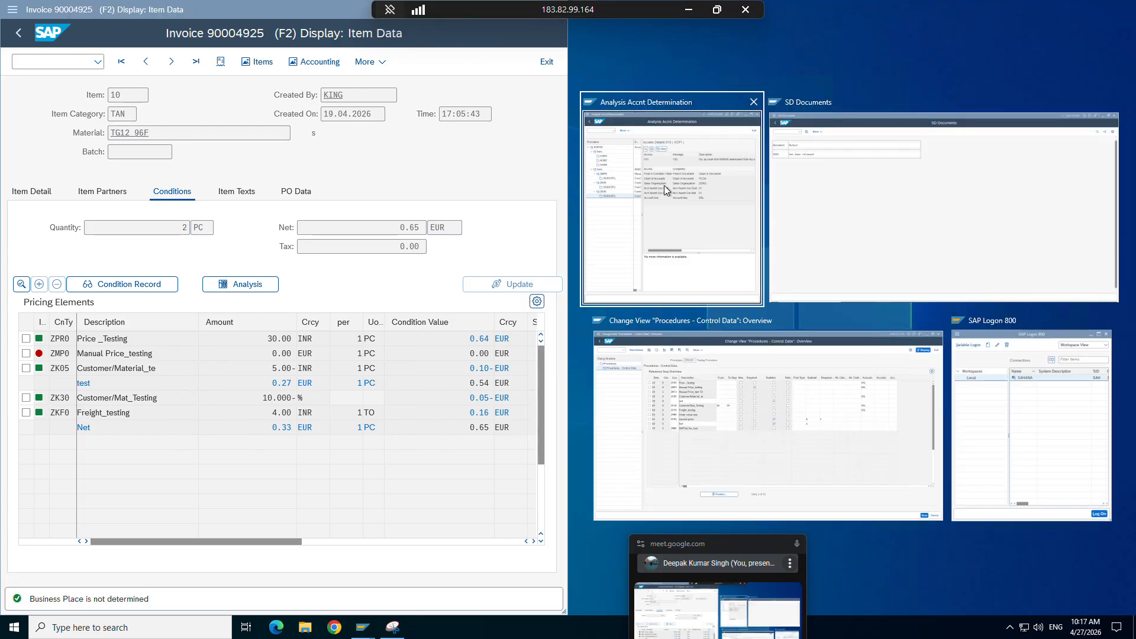
pyautogui.click(473, 177)
pyautogui.click(12, 9)
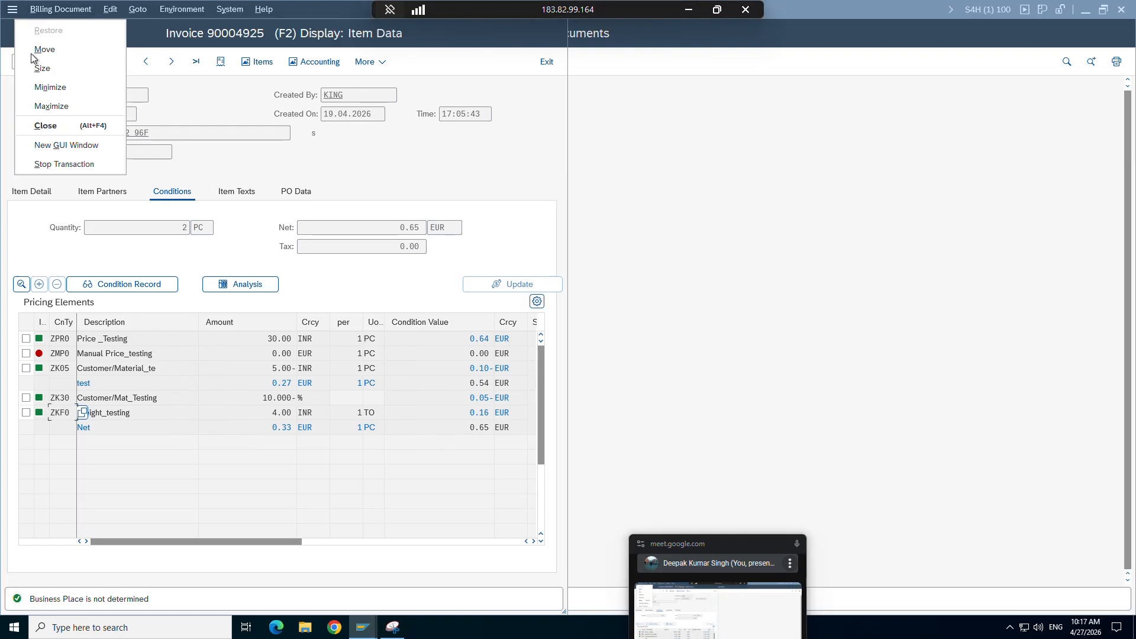
pyautogui.click(37, 135)
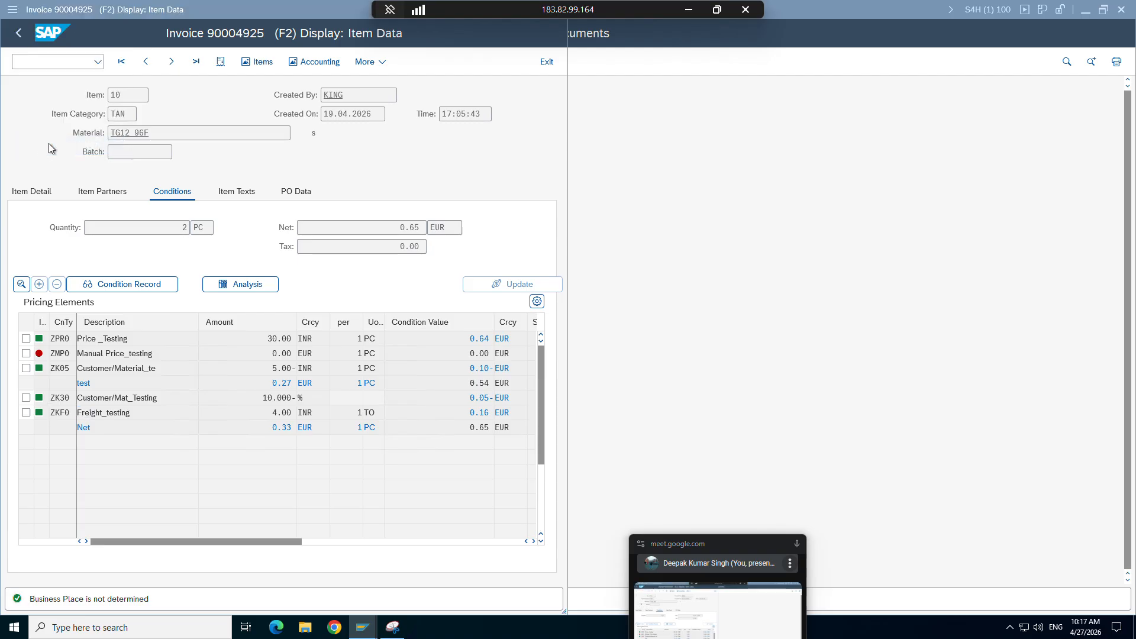
pyautogui.moveTo(304, 23); pyautogui.dragTo(828, 22)
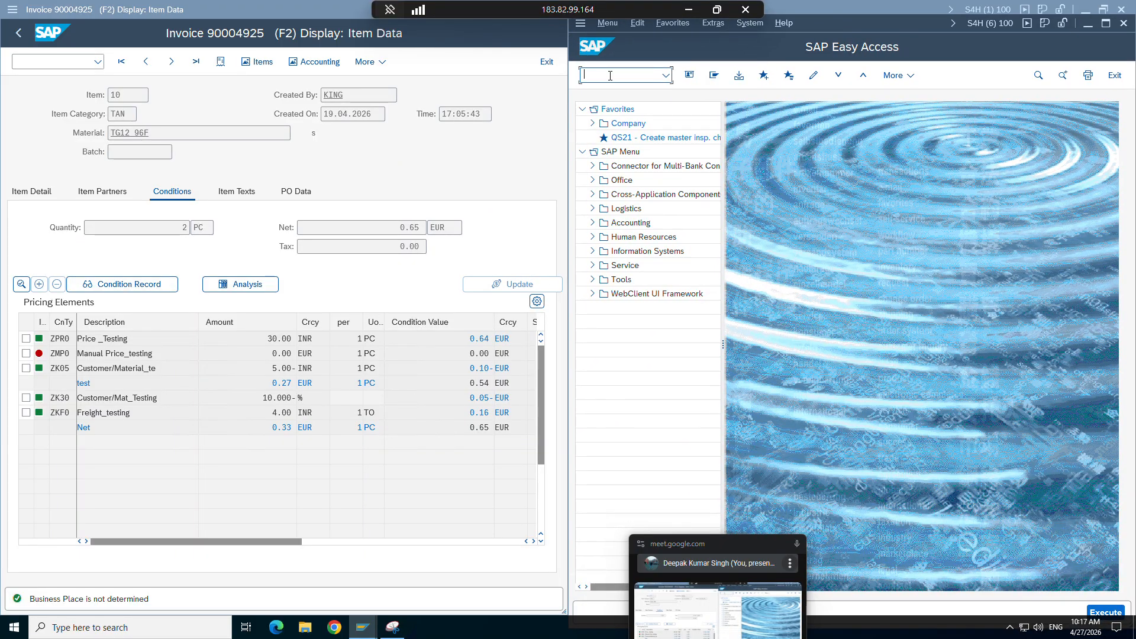
# Start transaction vf03 and open the accounting documents of the prefilled billing document.
pyautogui.write('vf03')
pyautogui.press('Return')
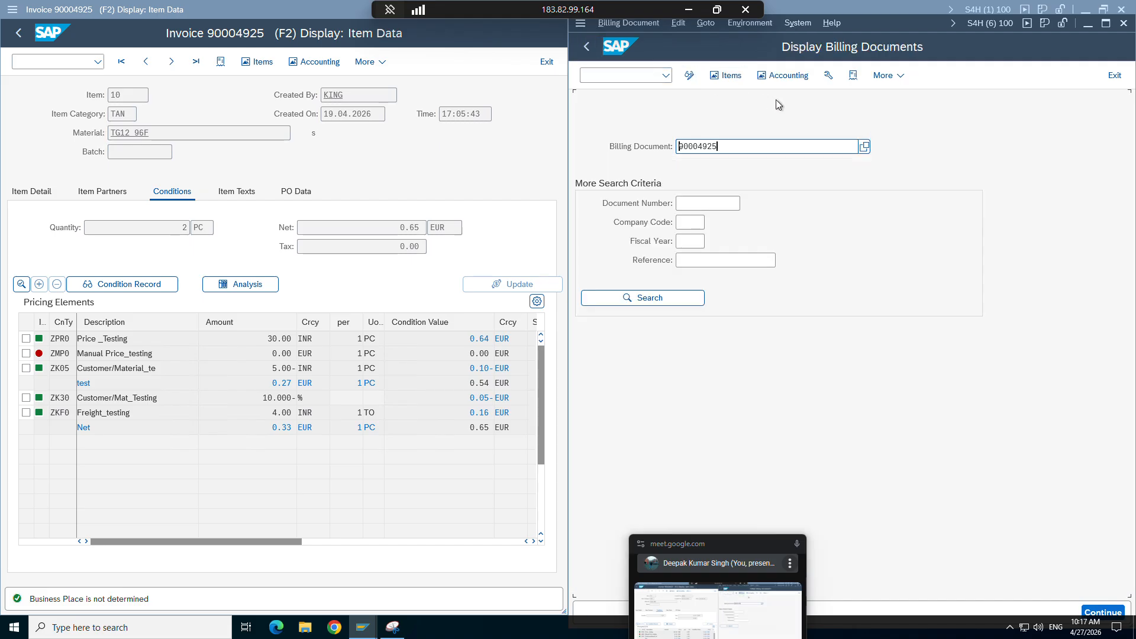
pyautogui.click(793, 81)
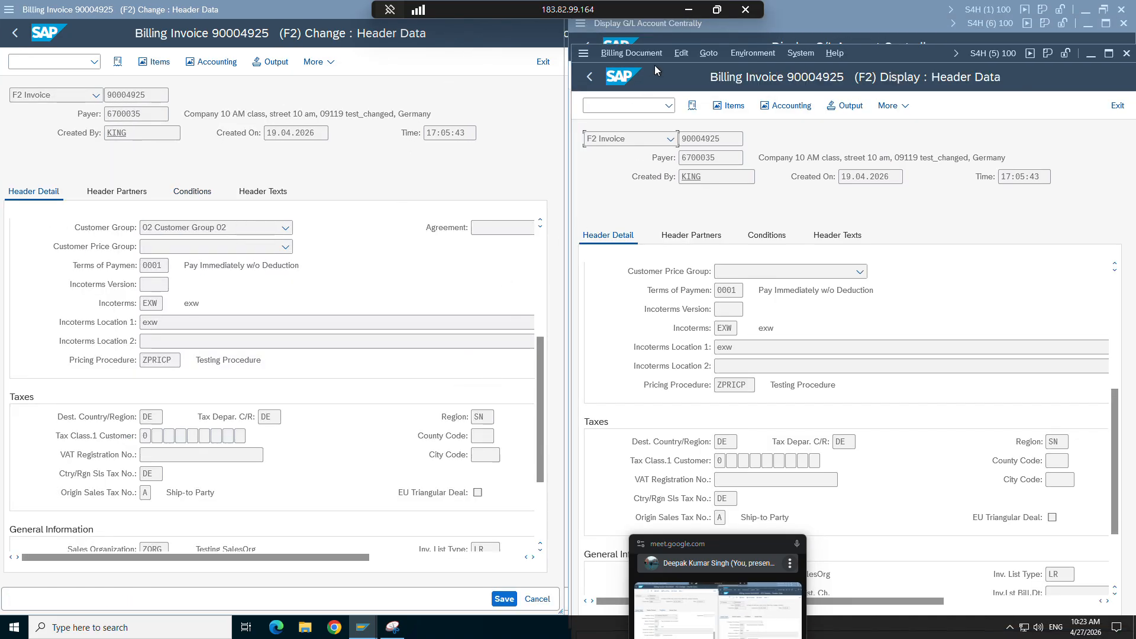
# Switch to the SAP SD study notes in Word and highlight the Statistical and Print field explanations in turn.
pyautogui.click(689, 9)
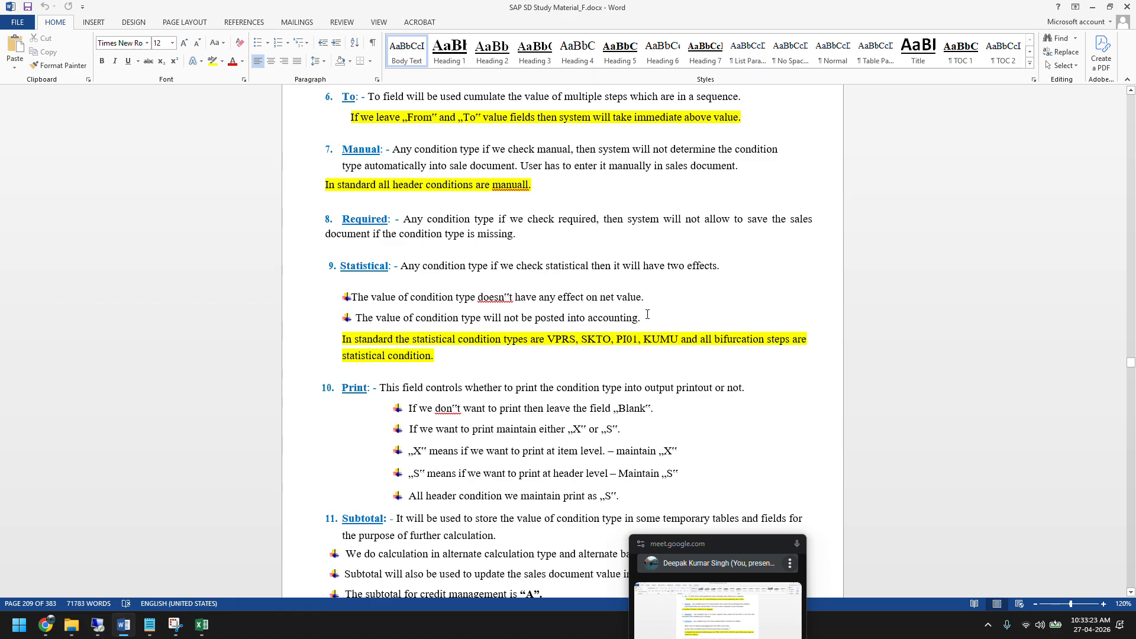
pyautogui.moveTo(607, 319); pyautogui.dragTo(342, 265)
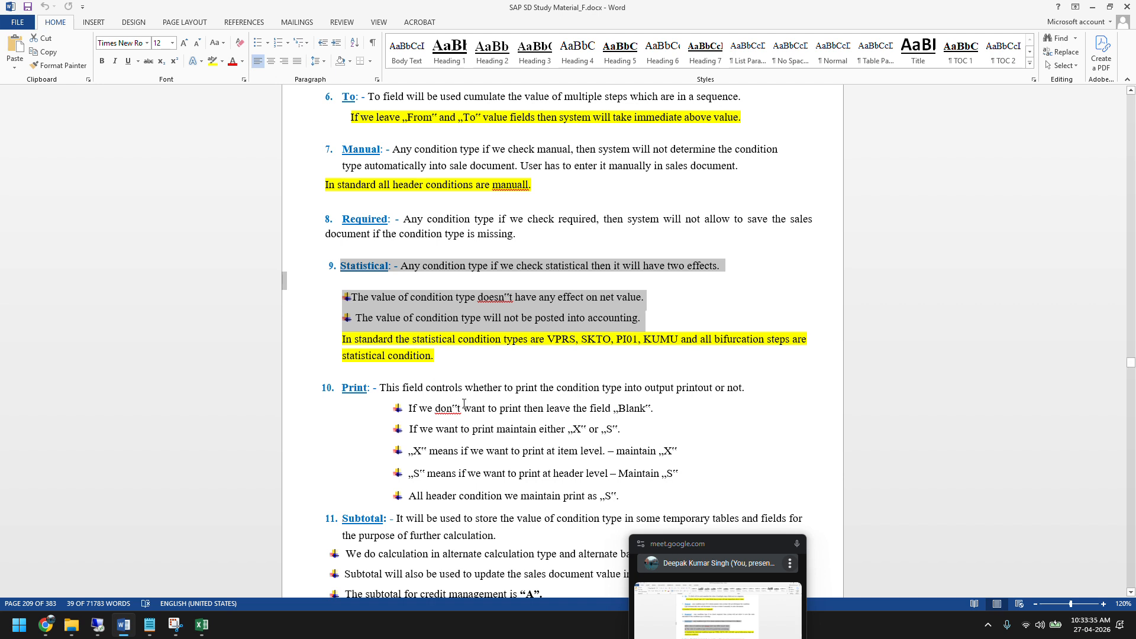
pyautogui.scroll(-3, 464, 404)
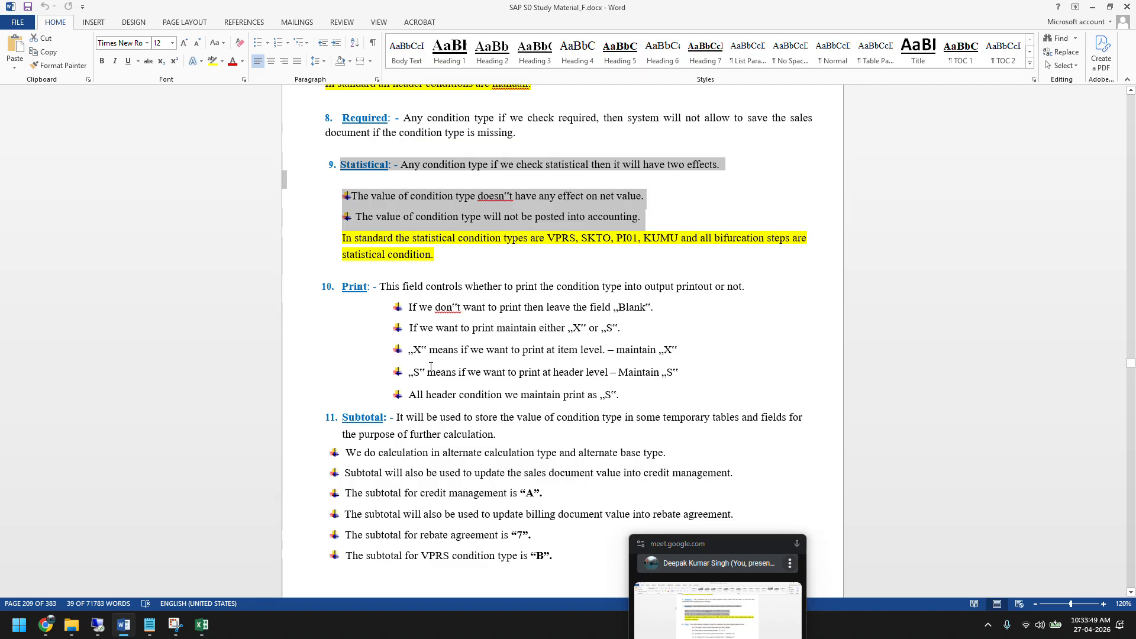
pyautogui.moveTo(337, 292); pyautogui.dragTo(619, 414)
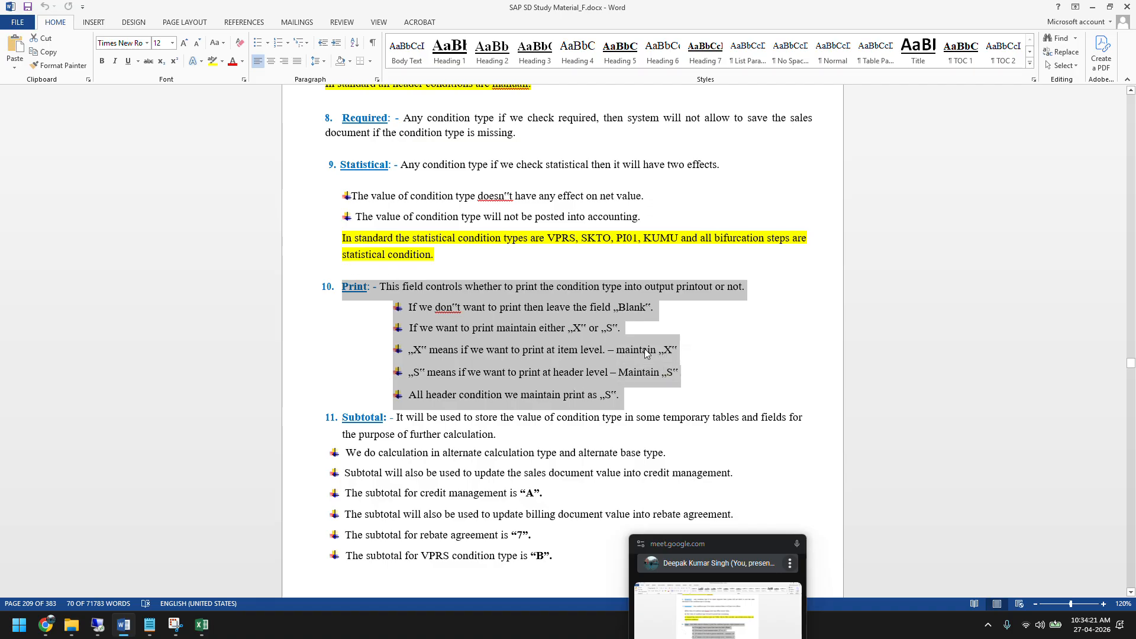
# Return to the SAP session, close the invoice display and G/L account windows, and bring up the pricing procedure control data.
pyautogui.click(105, 624)
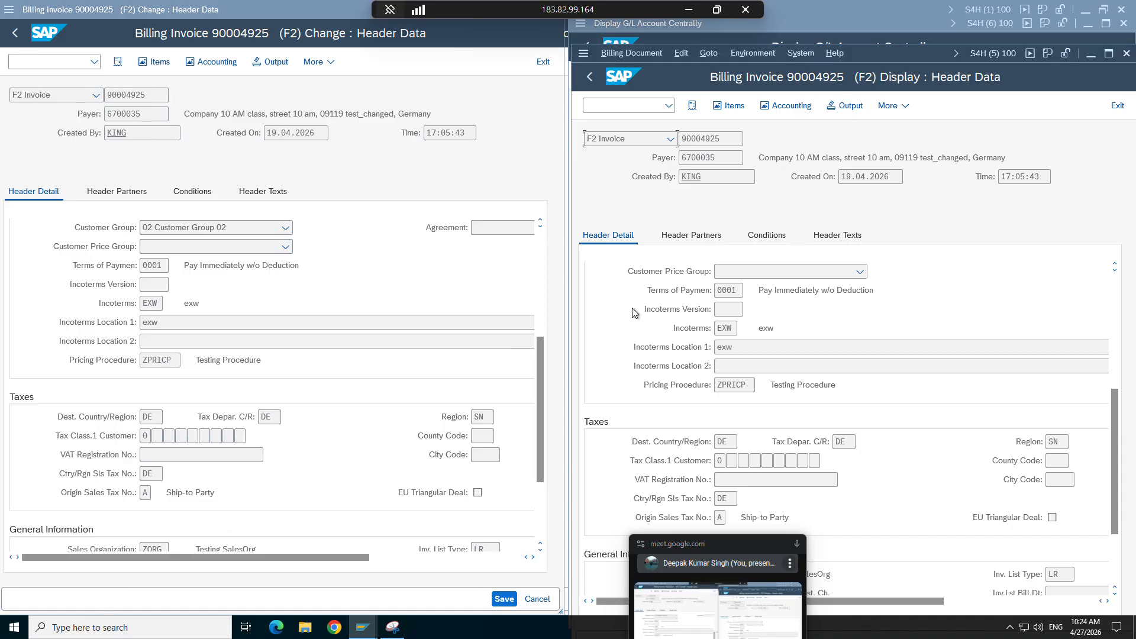
pyautogui.click(362, 627)
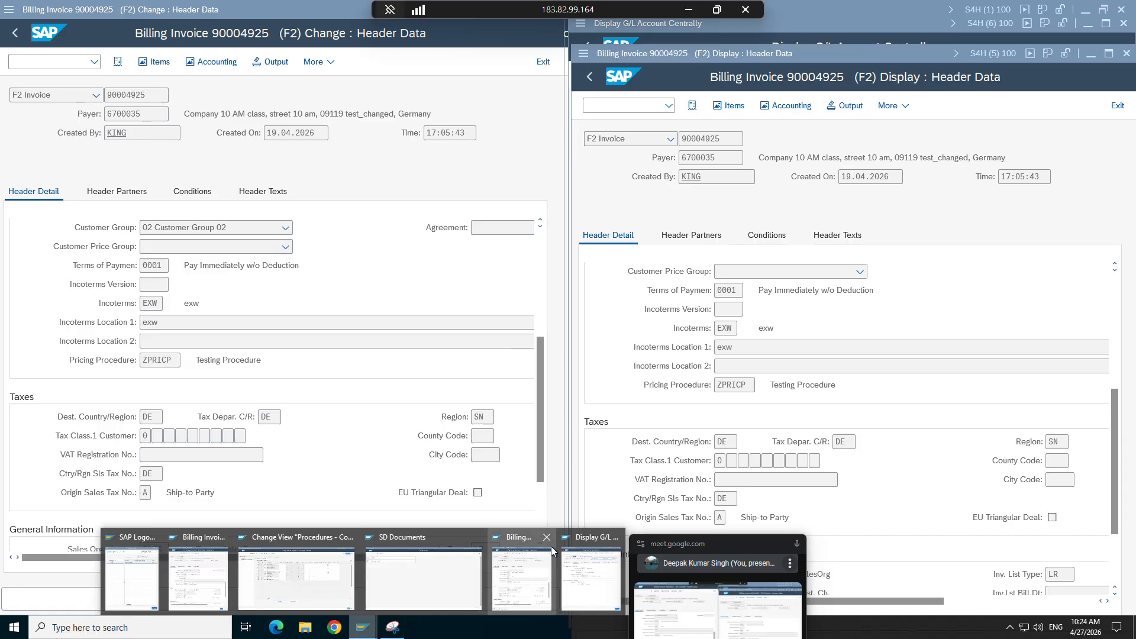
pyautogui.click(545, 536)
pyautogui.click(578, 538)
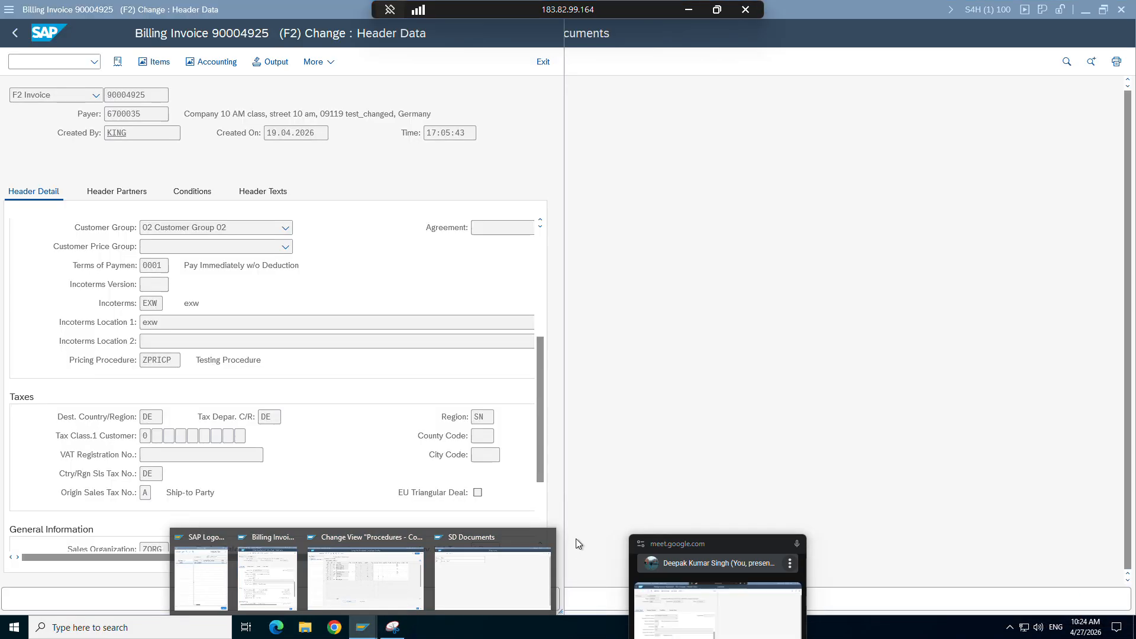
pyautogui.click(395, 567)
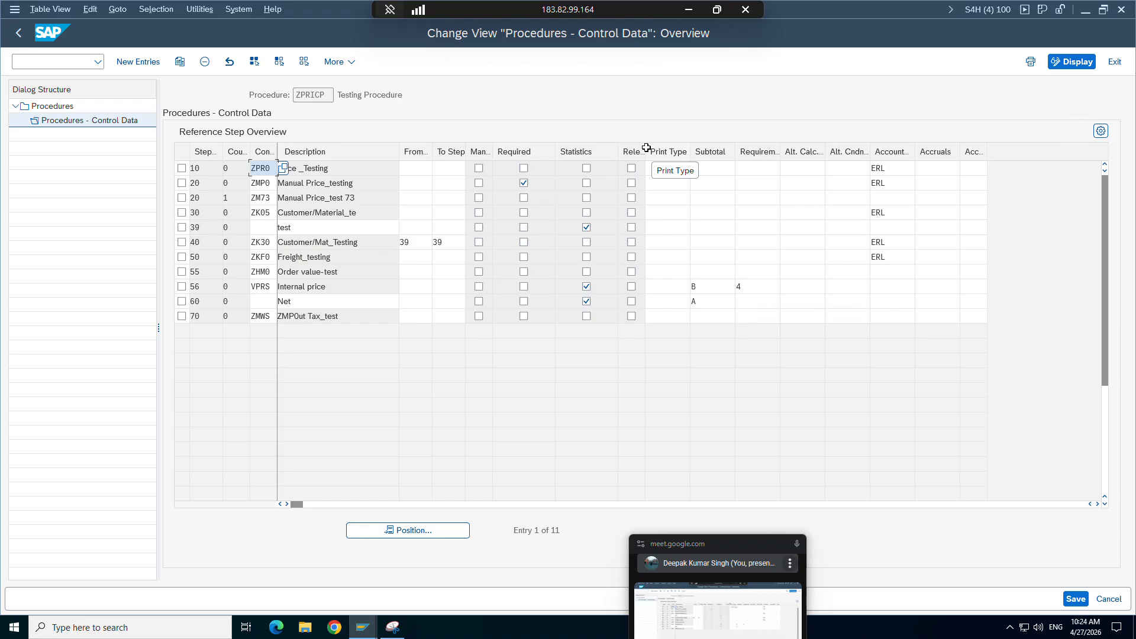
# Widen the Relevant for Account column in the Reference Step Overview until its heading is readable.
pyautogui.moveTo(645, 148); pyautogui.dragTo(669, 148)
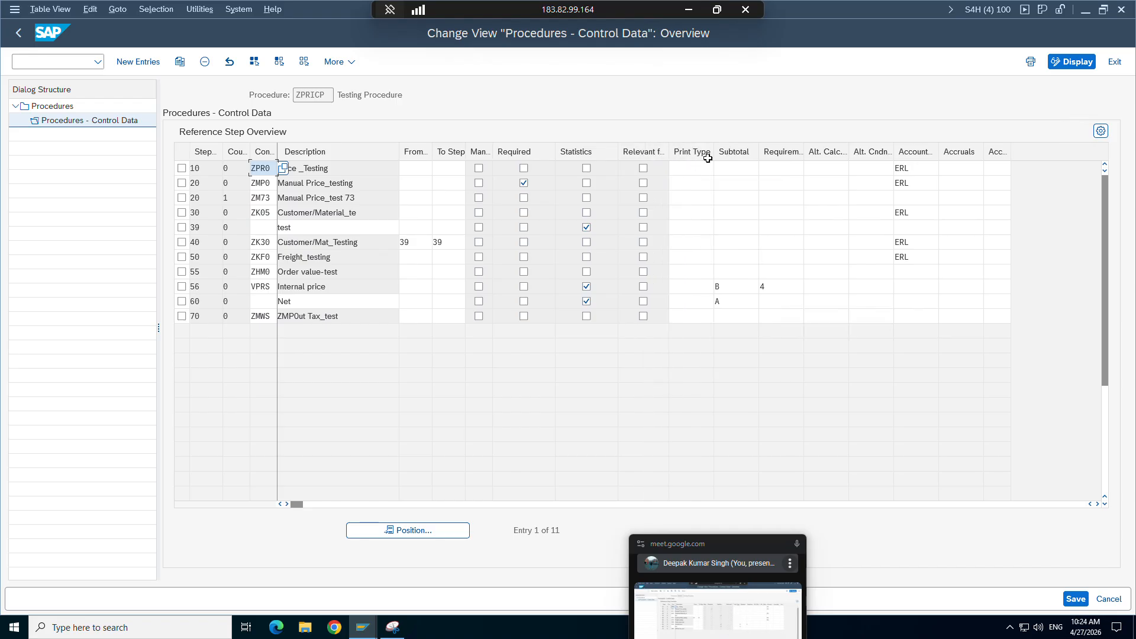
pyautogui.click(668, 148)
pyautogui.click(667, 148)
pyautogui.click(665, 149)
pyautogui.click(665, 149)
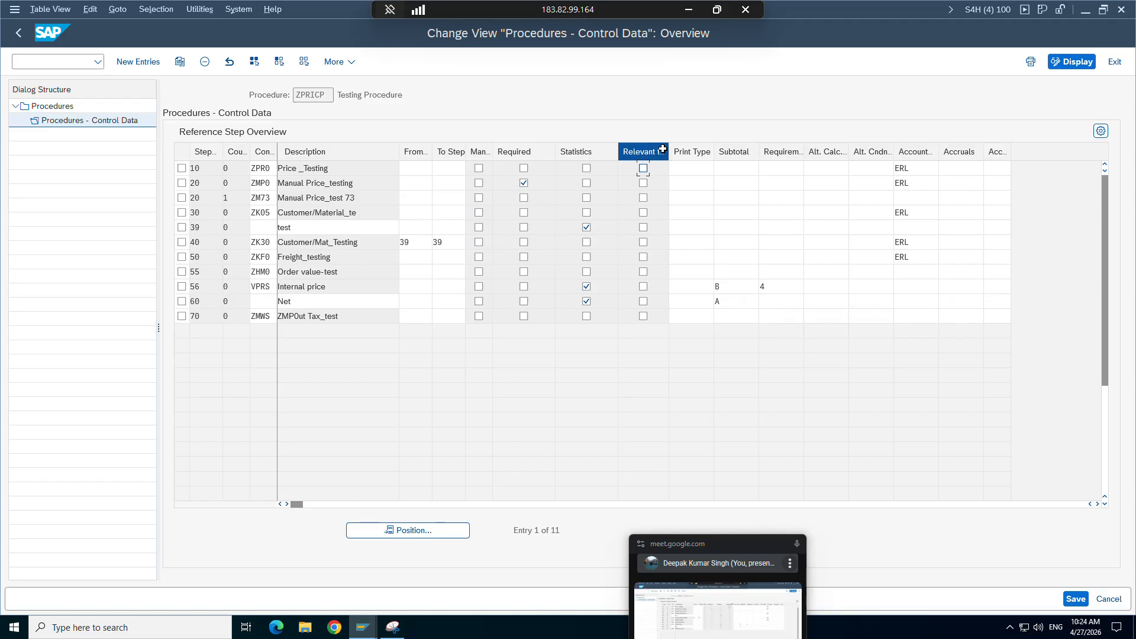
pyautogui.click(665, 149)
pyautogui.moveTo(668, 151); pyautogui.dragTo(698, 151)
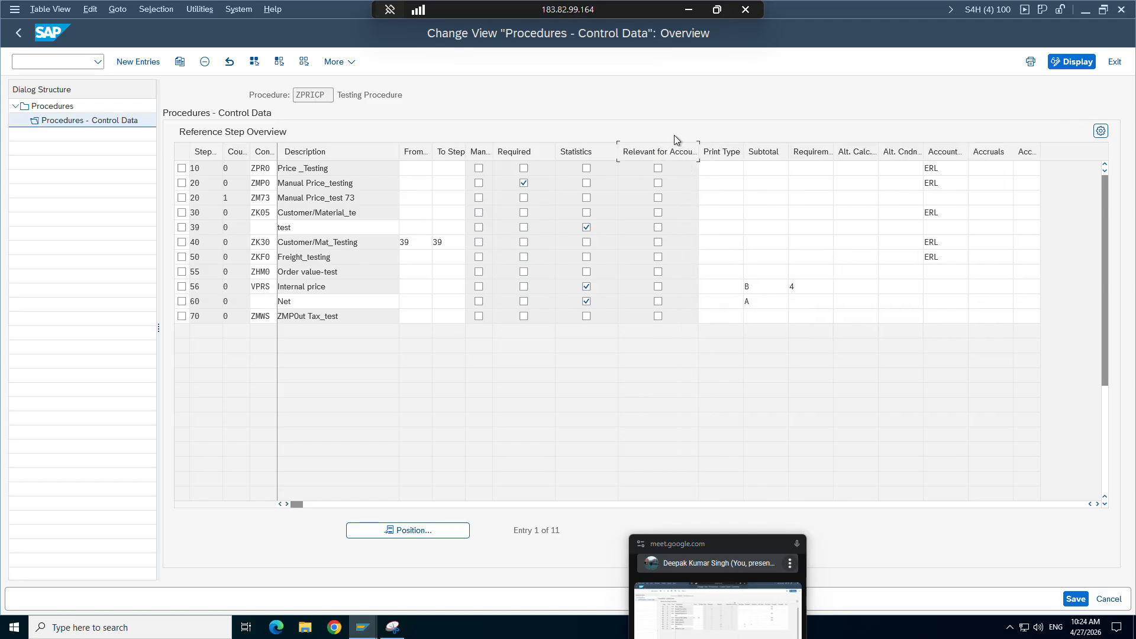
# Consult the Print notes in Word, then review Print Type values S and X for the ZPR0 step in SAP without choosing one.
pyautogui.click(688, 10)
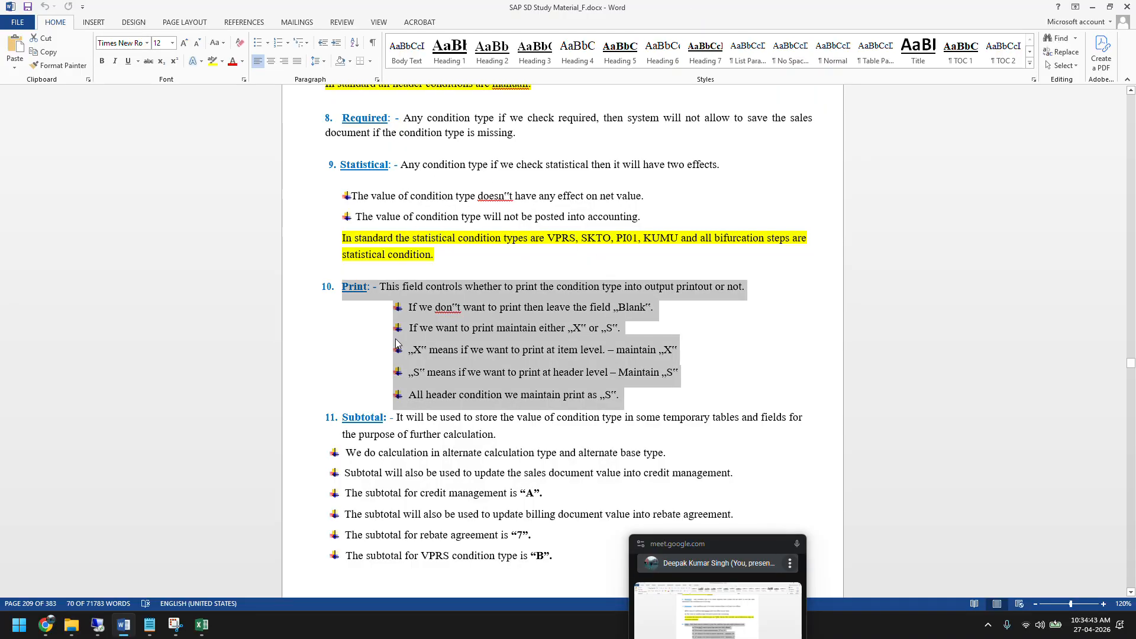
pyautogui.click(98, 624)
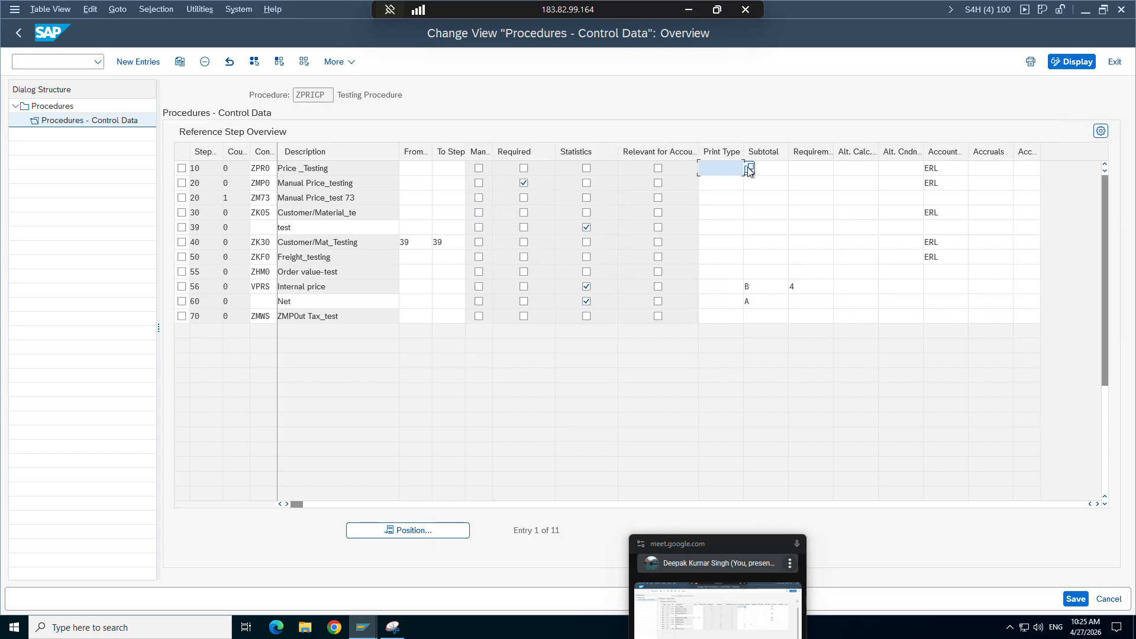
pyautogui.press('F4')
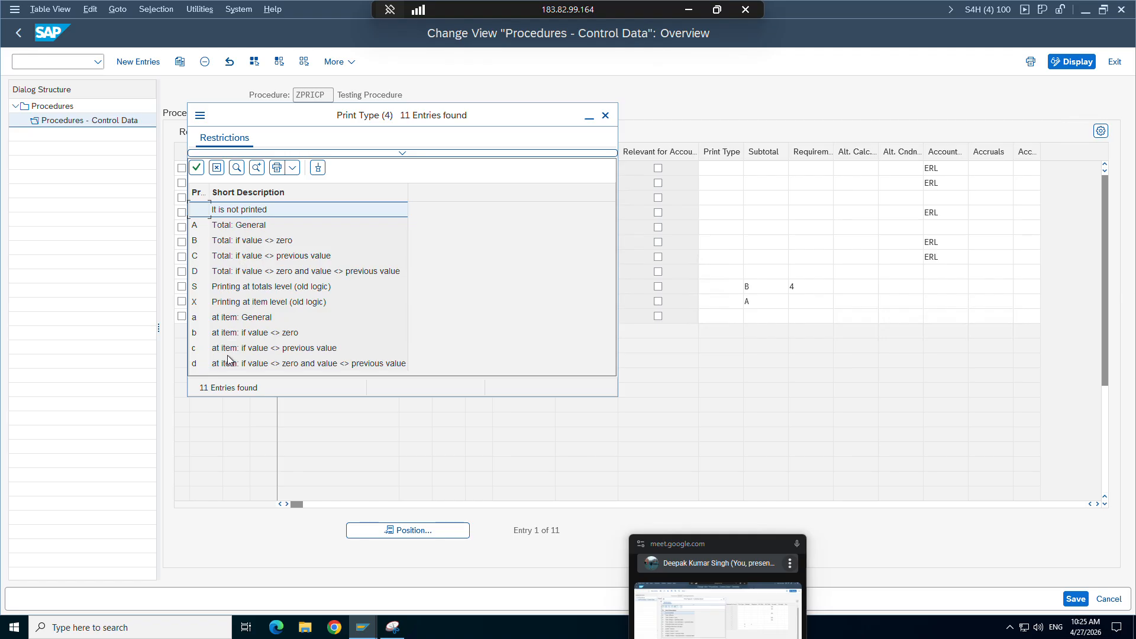
pyautogui.click(222, 291)
pyautogui.click(221, 302)
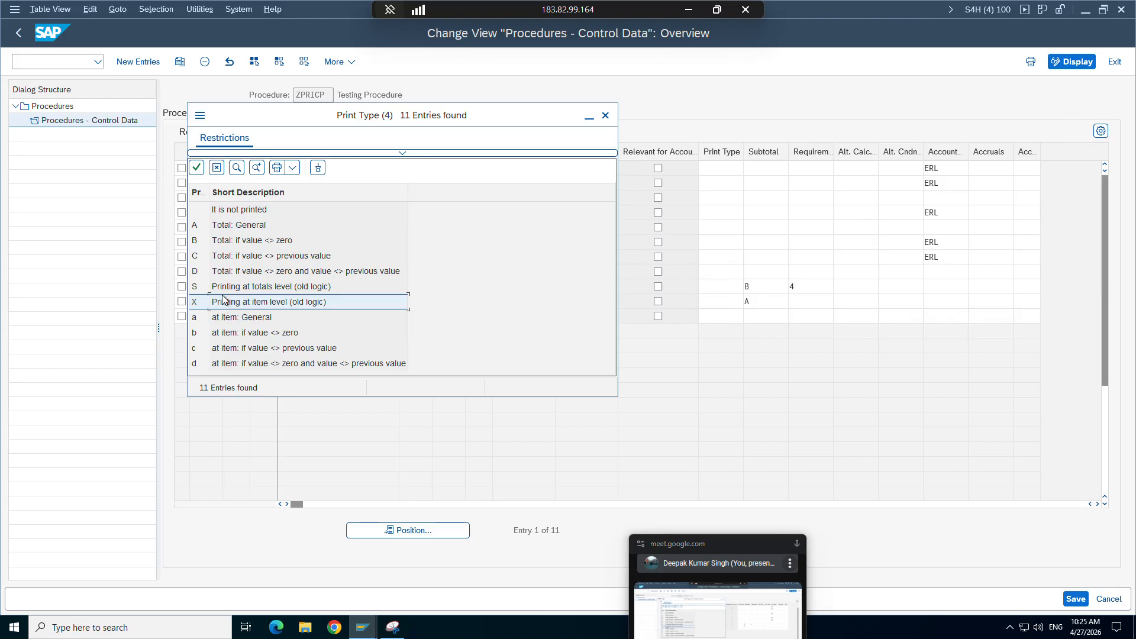
pyautogui.click(217, 168)
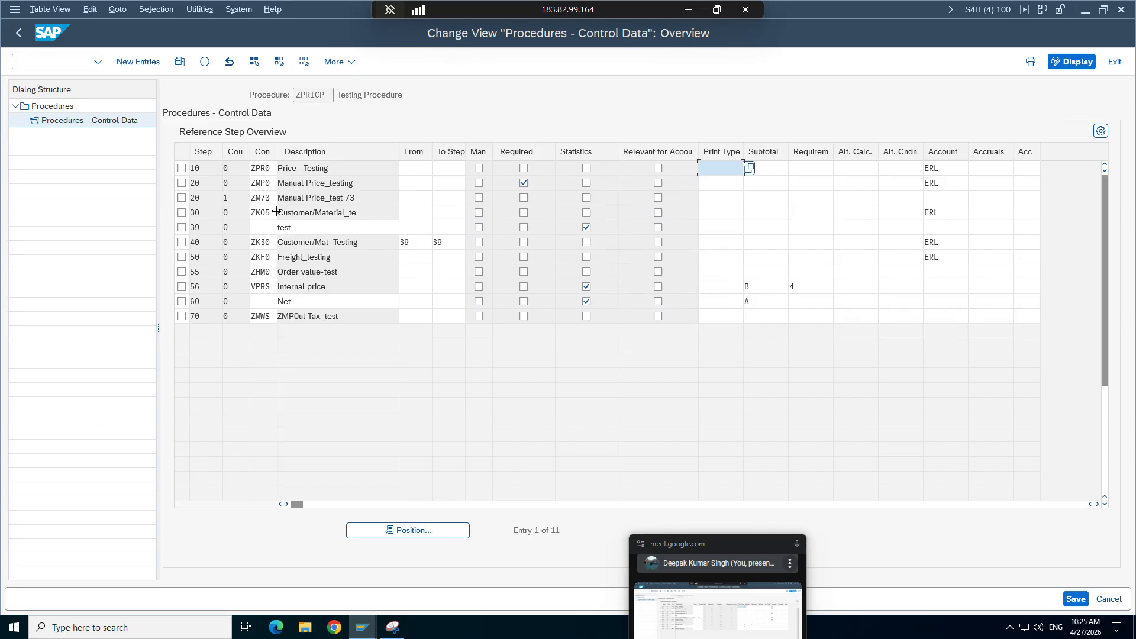
# Switch to the billing invoice window and view its header conditions, followed by the conditions of item 10.
pyautogui.moveTo(362, 627)
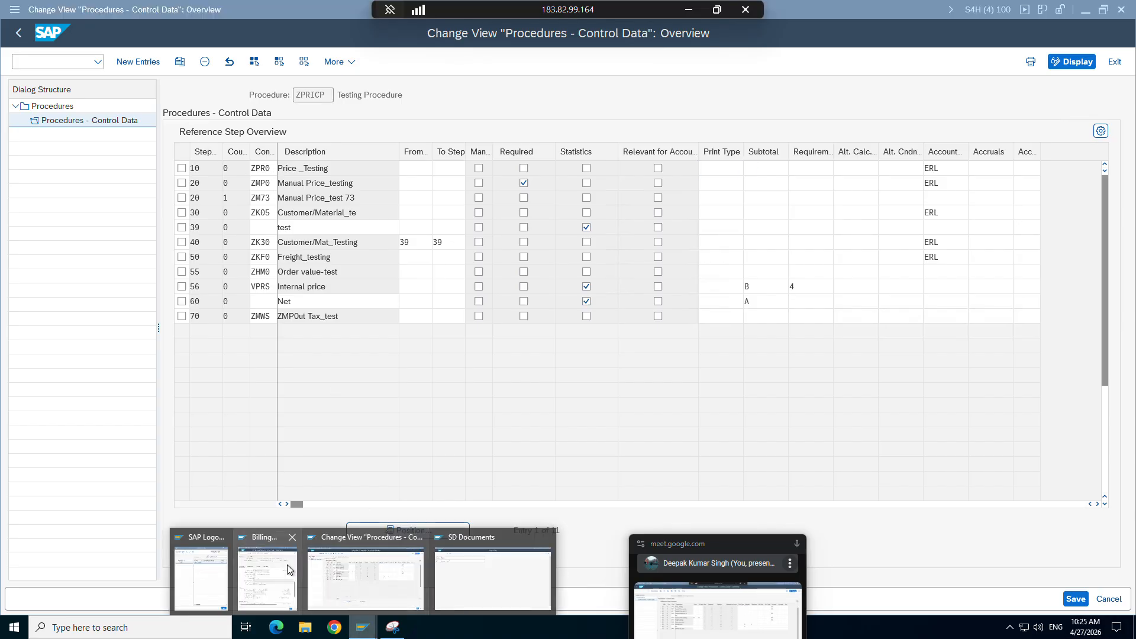
pyautogui.click(278, 571)
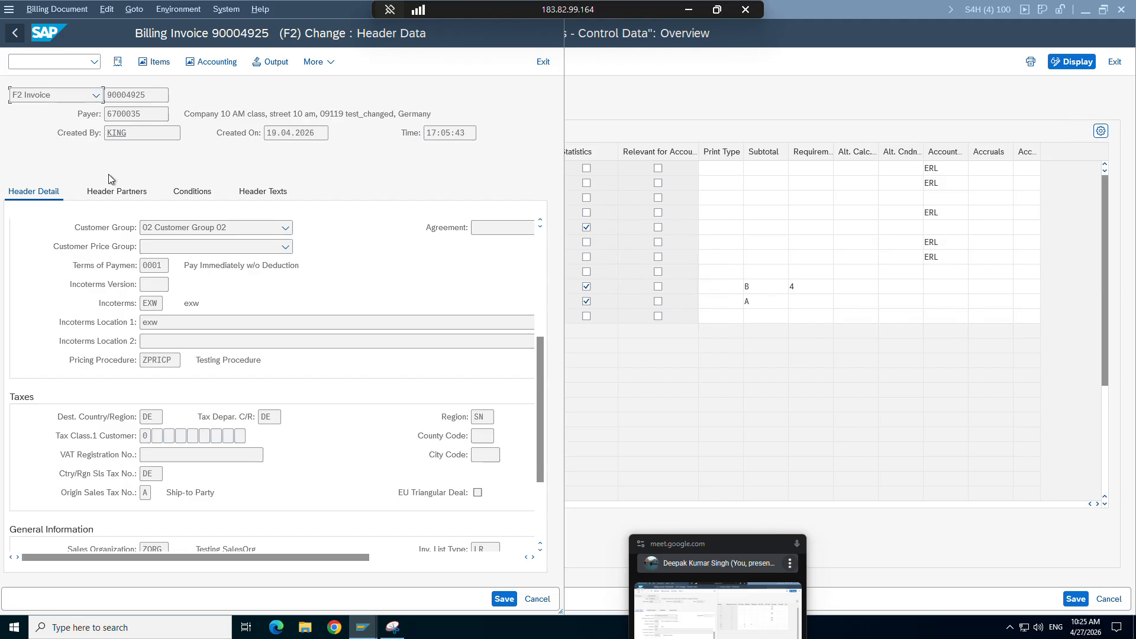
pyautogui.click(182, 195)
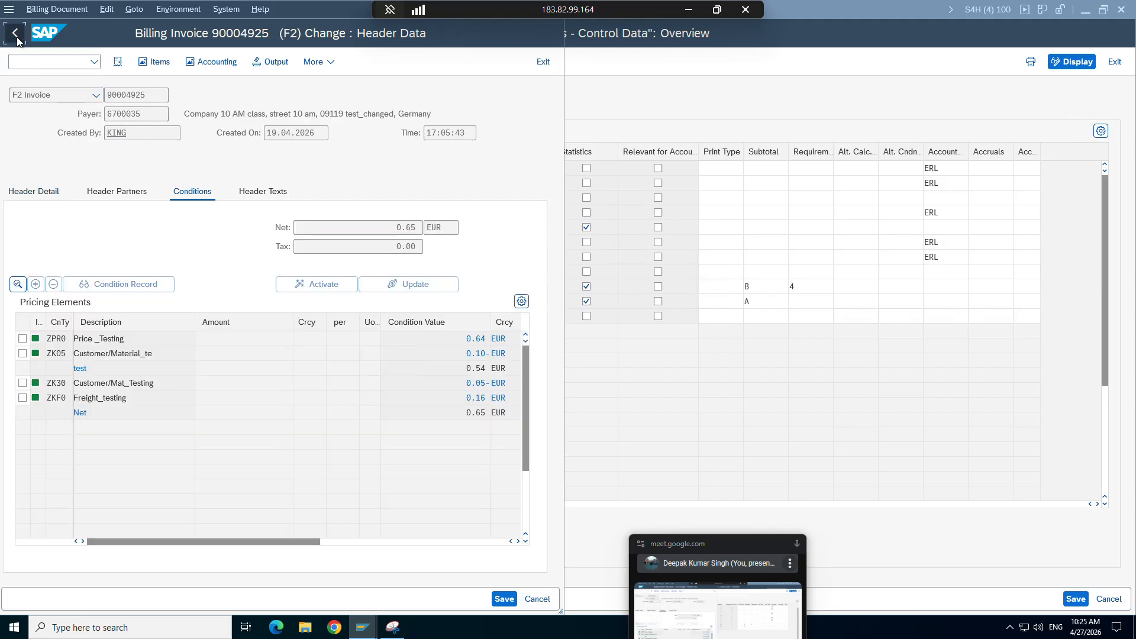
pyautogui.click(15, 32)
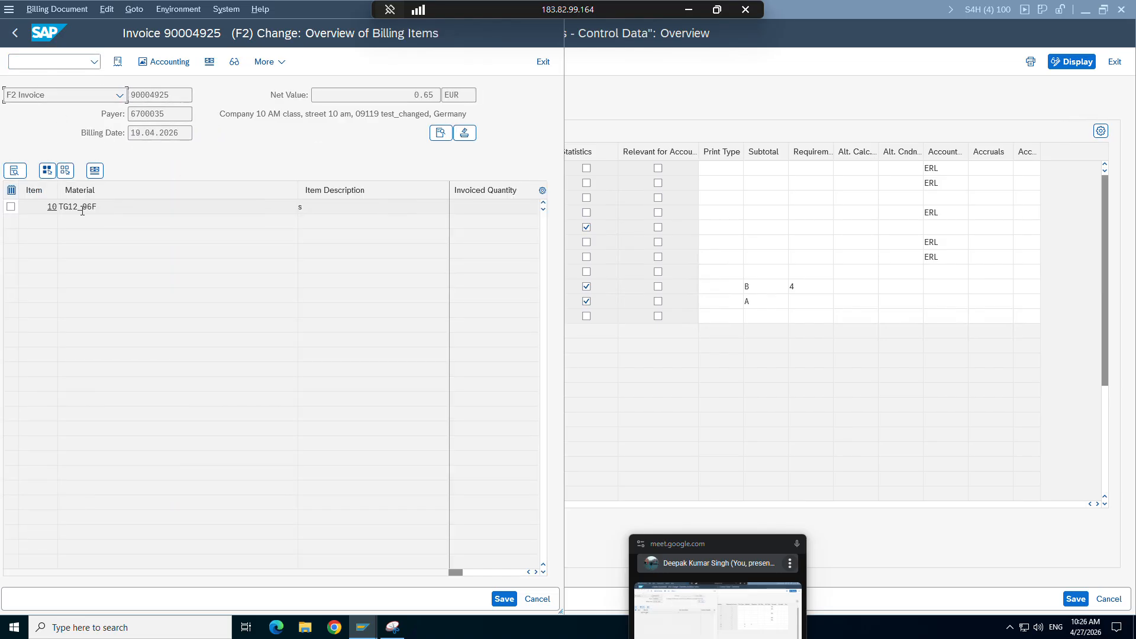
pyautogui.doubleClick(81, 208)
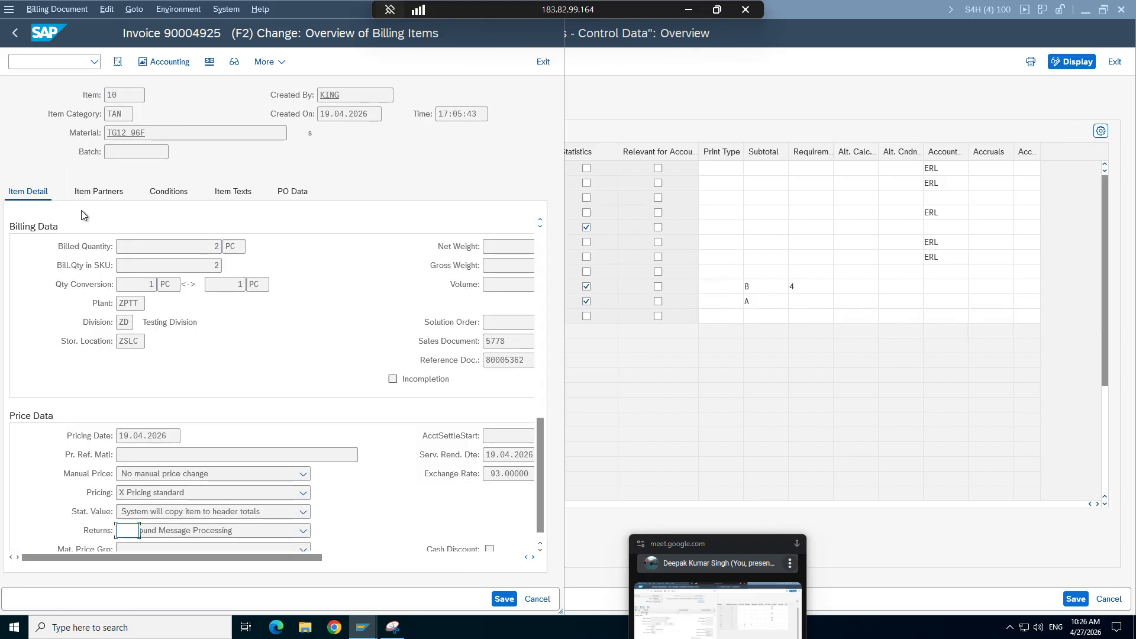
pyautogui.click(164, 195)
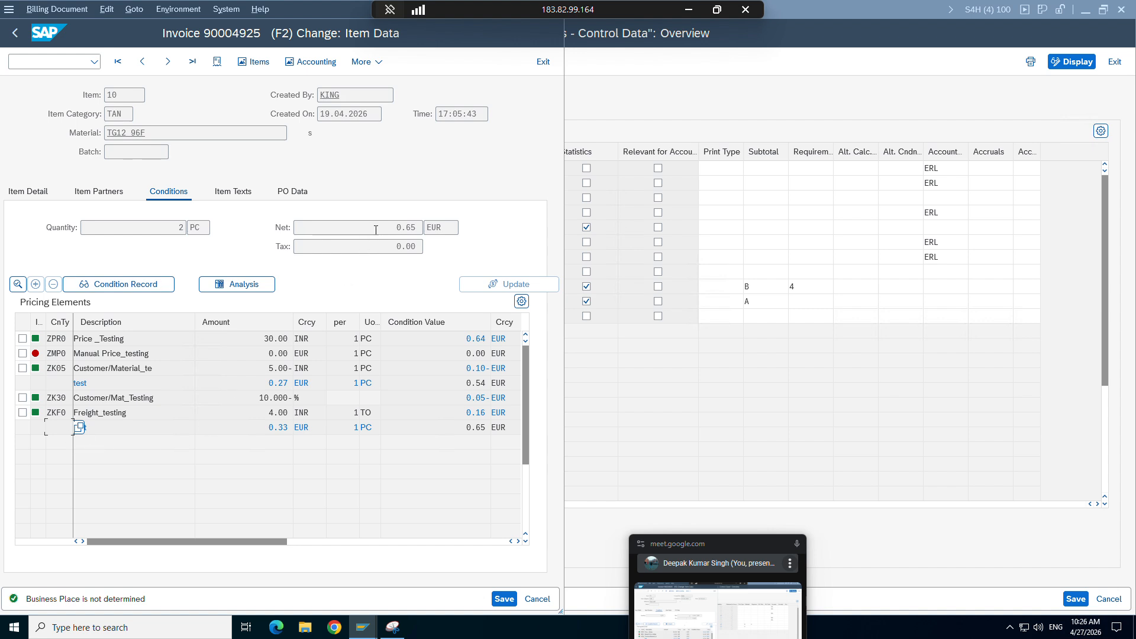
# Examine the invoice item's net value and the ZK05, ZKF0, ZPR0 and ZK30 pricing lines.
pyautogui.moveTo(395, 227); pyautogui.dragTo(421, 227)
pyautogui.click(421, 227)
pyautogui.moveTo(268, 367); pyautogui.dragTo(292, 368)
pyautogui.click(290, 368)
pyautogui.moveTo(267, 410); pyautogui.dragTo(289, 413)
pyautogui.click(290, 411)
pyautogui.click(61, 341)
pyautogui.press('Tab')
pyautogui.click(271, 396)
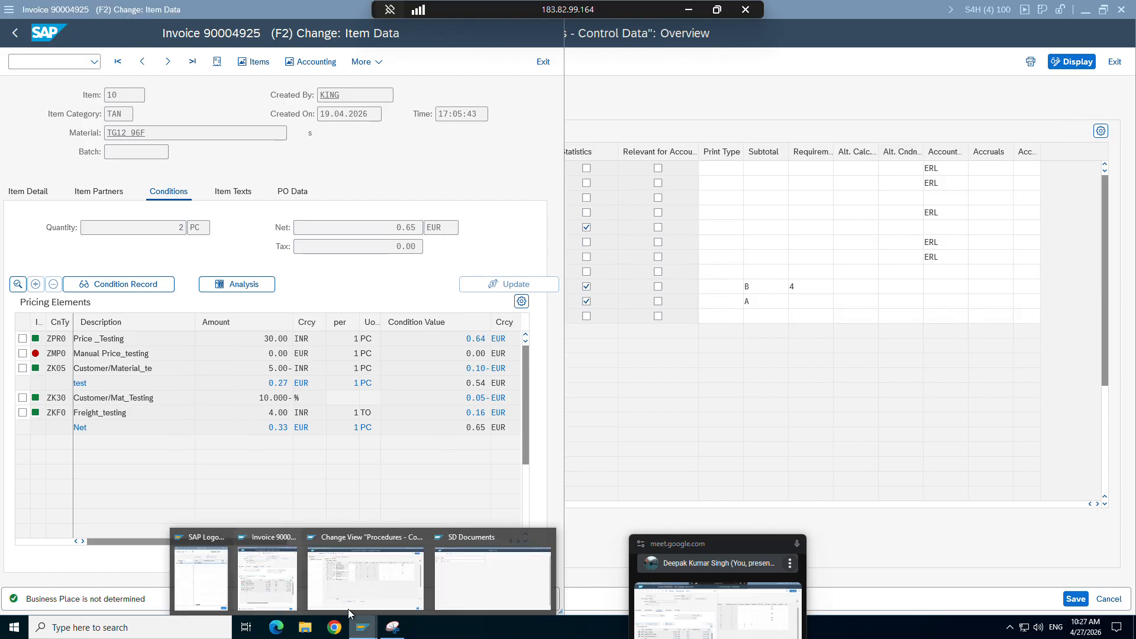
# Start transaction /nva03, replace the proposed order number with another recent order, and display that sales order.
pyautogui.click(24, 62)
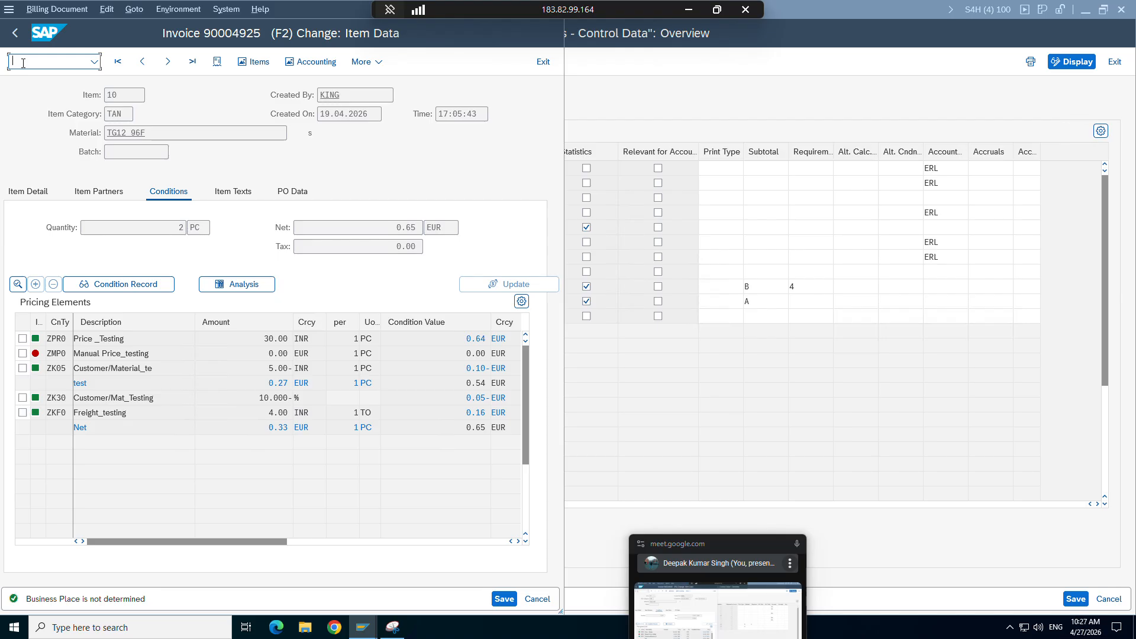
pyautogui.write('/nva03')
pyautogui.press('Return')
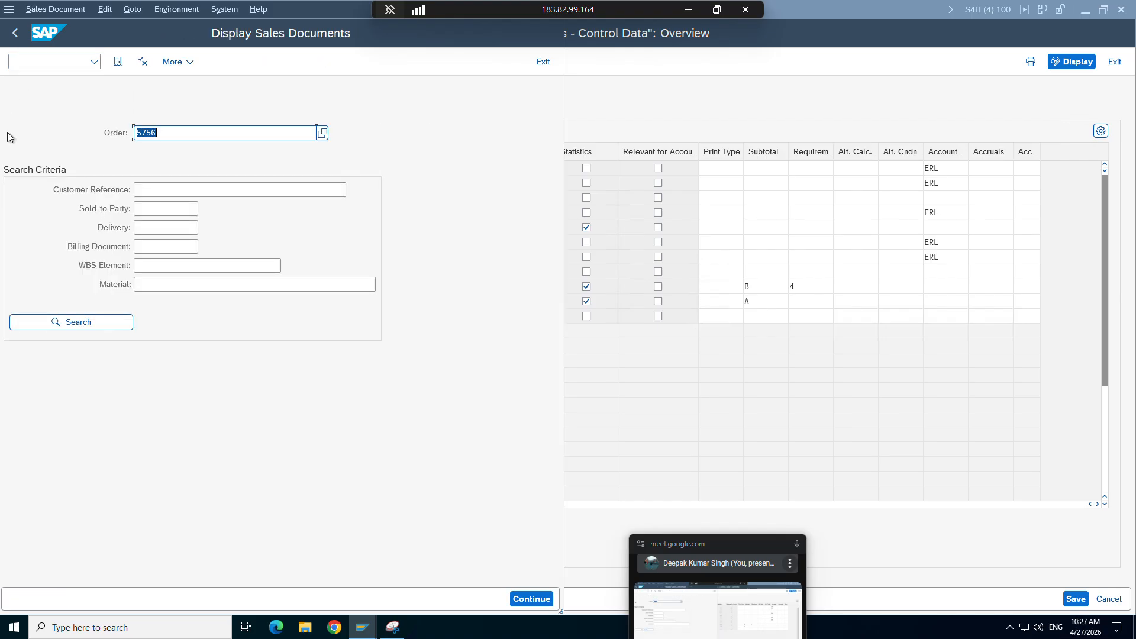
pyautogui.click(164, 133)
pyautogui.press('BackSpace')
pyautogui.press('BackSpace')
pyautogui.press('BackSpace')
pyautogui.press('BackSpace')
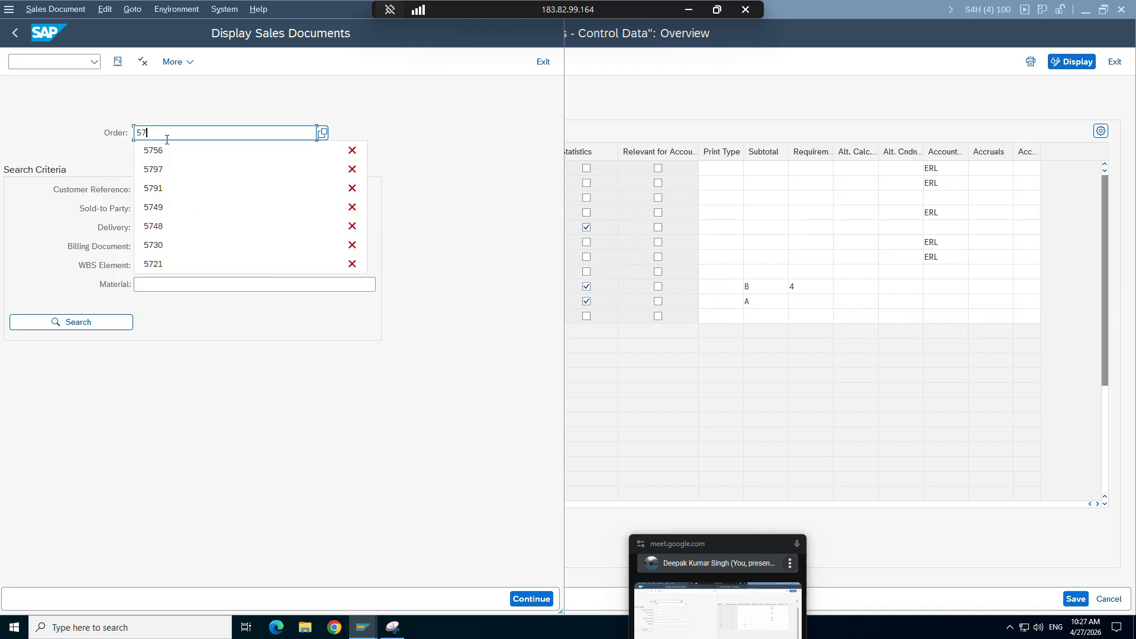
pyautogui.click(168, 169)
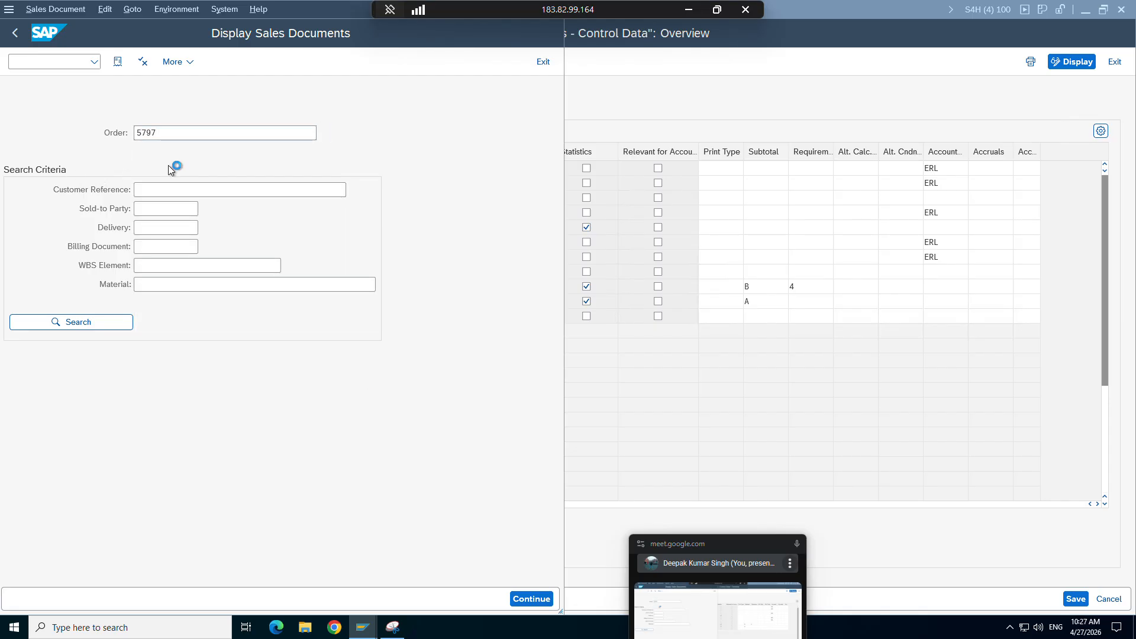
pyautogui.press('Return')
# Open the pricing conditions of the order's item 10 and select the ZK30 Customer/Mat_Testing line.
pyautogui.doubleClick(94, 431)
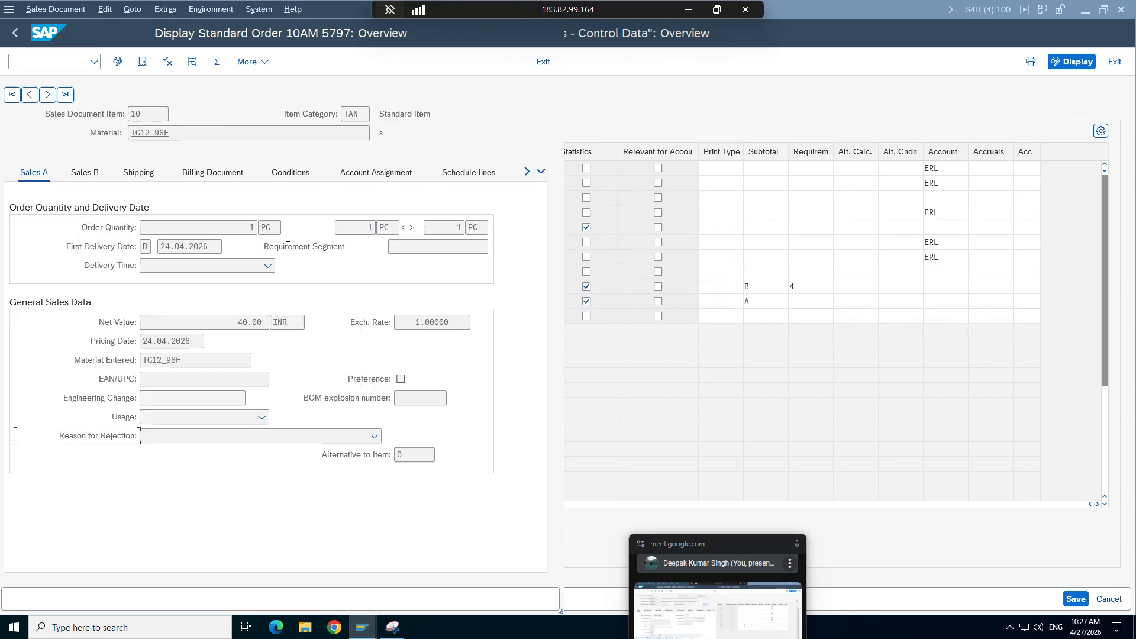
pyautogui.click(291, 173)
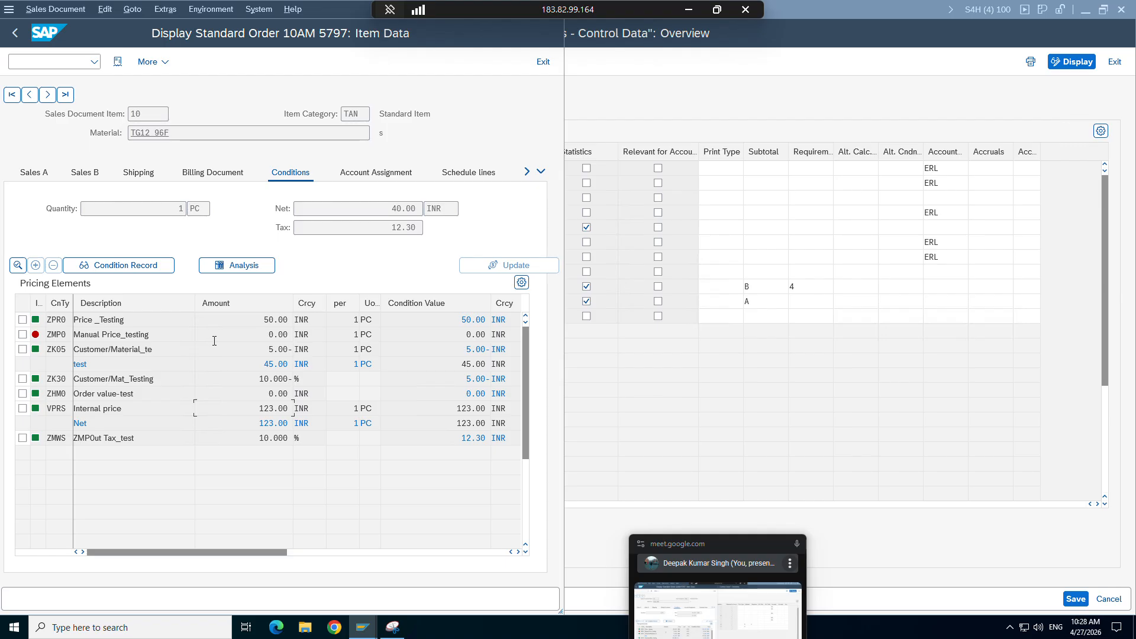
pyautogui.click(65, 379)
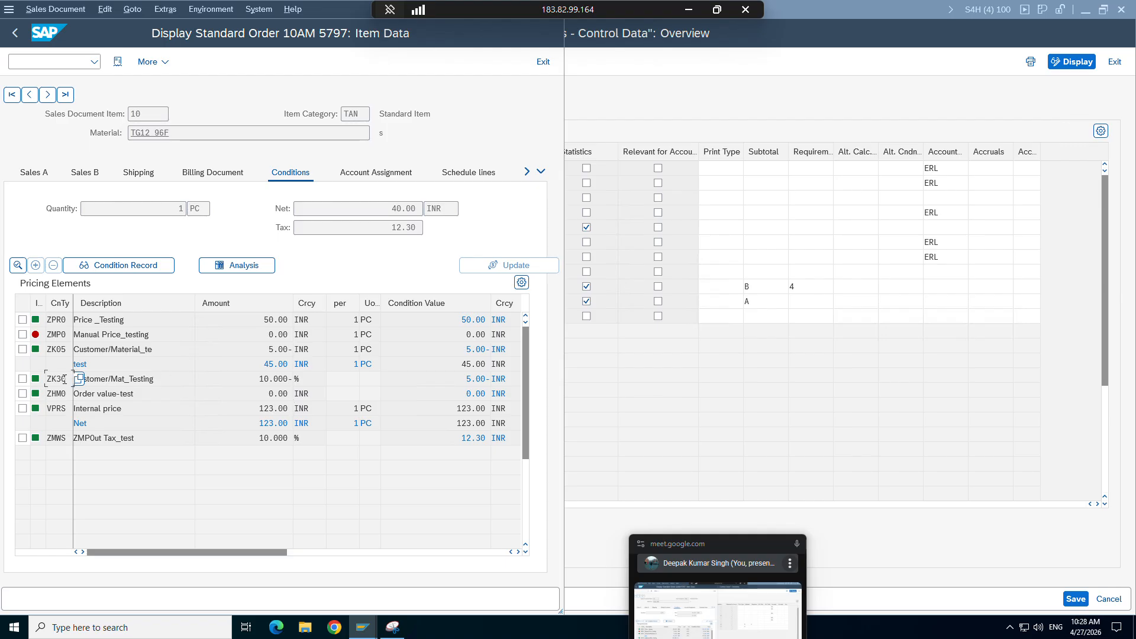
pyautogui.click(468, 380)
pyautogui.click(22, 378)
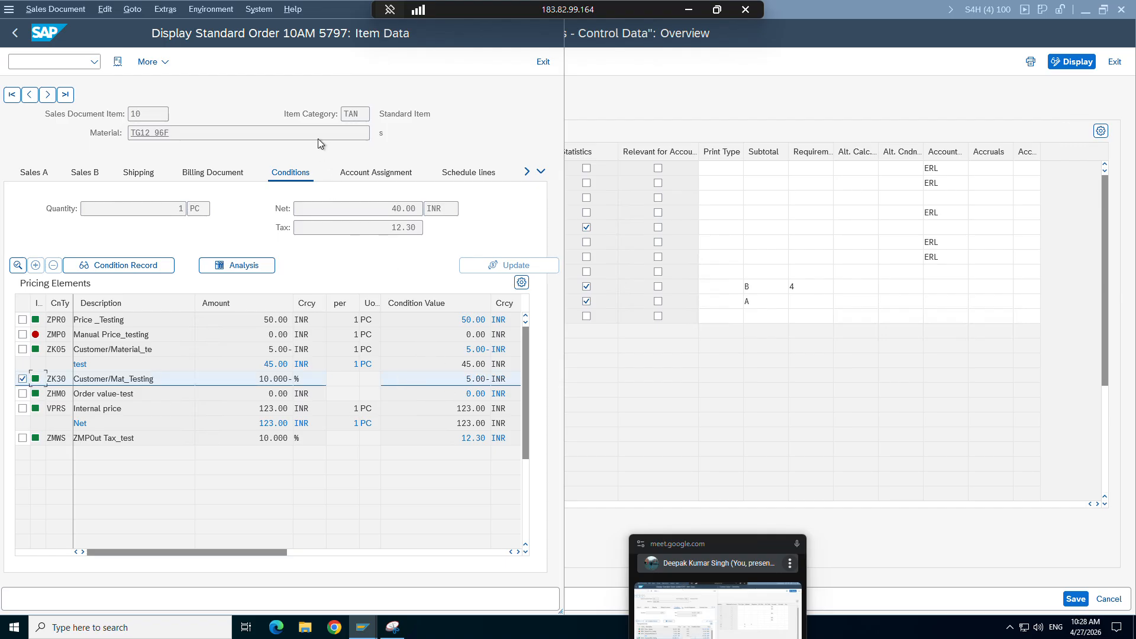
# Switch to the SD Documents window and start the General Table Display transaction SE16N there.
pyautogui.click(357, 635)
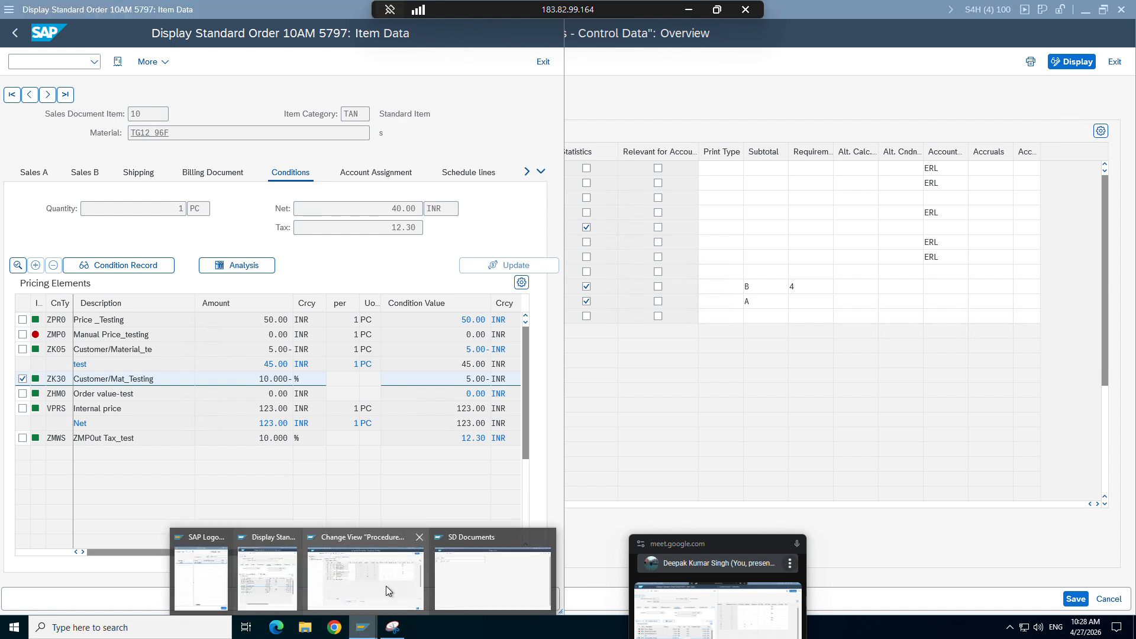
pyautogui.click(464, 563)
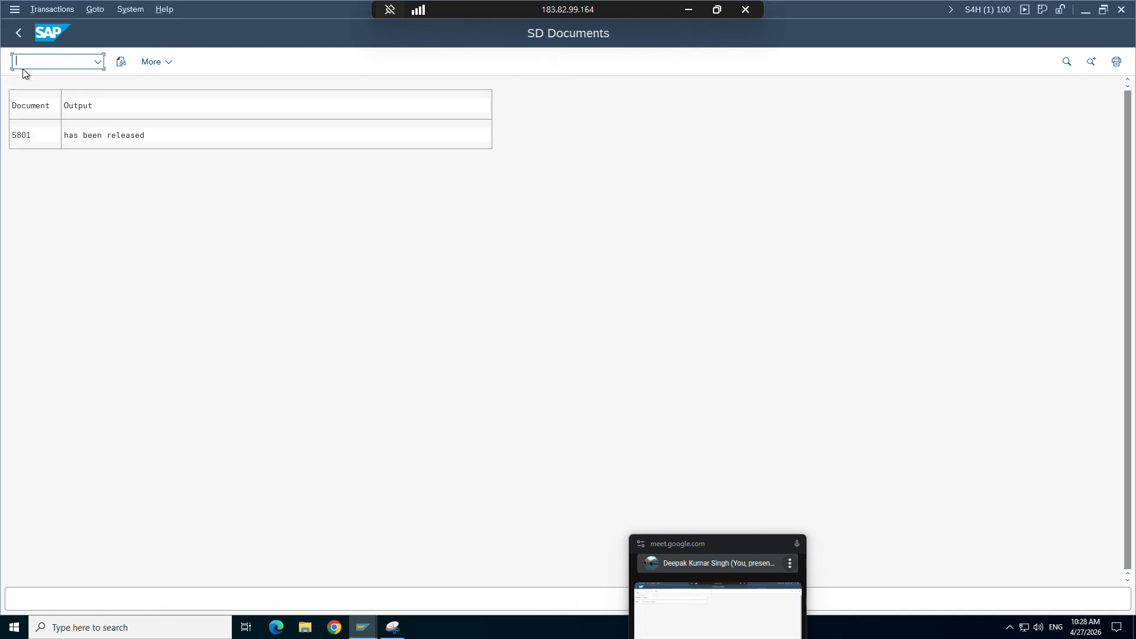
pyautogui.write('/nvl01n')
pyautogui.press('Return')
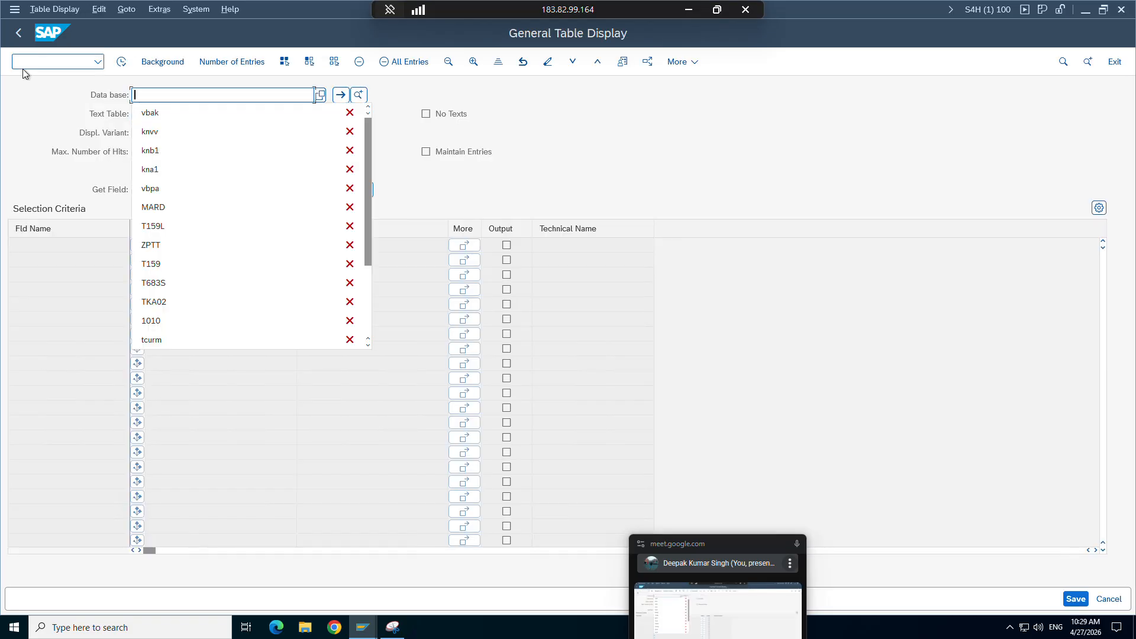
# Load the selection fields of table PRCD_ELEMENTS.
pyautogui.write('prcd_wlm')
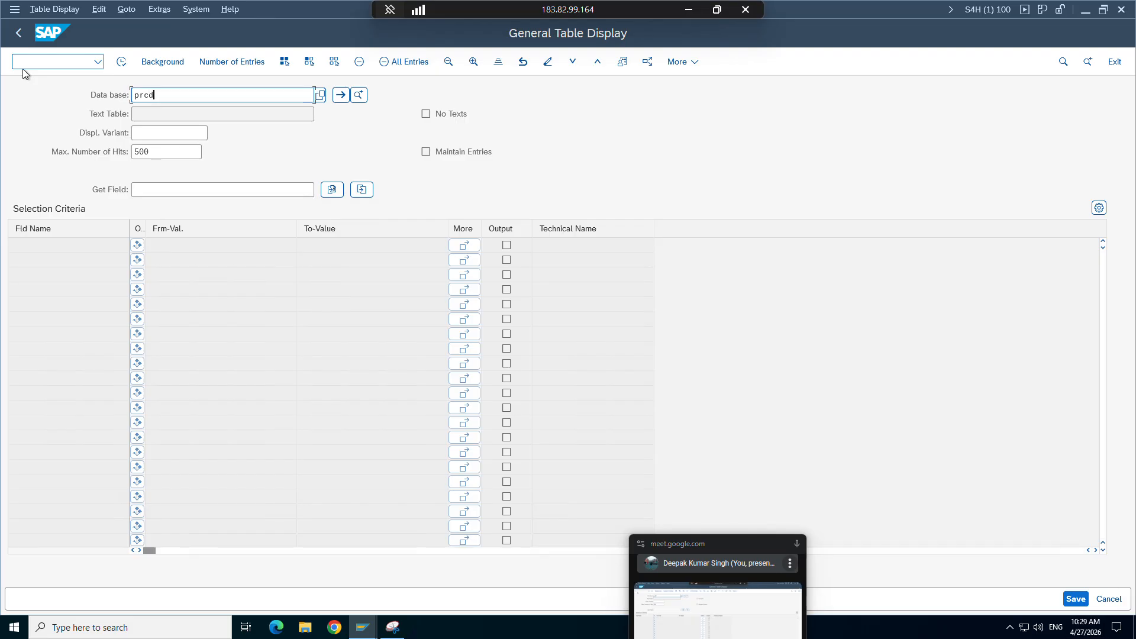
pyautogui.press('BackSpace')
pyautogui.press('BackSpace')
pyautogui.press('BackSpace')
pyautogui.write('elemtn')
pyautogui.press('BackSpace')
pyautogui.press('BackSpace')
pyautogui.write('ents')
pyautogui.press('Return')
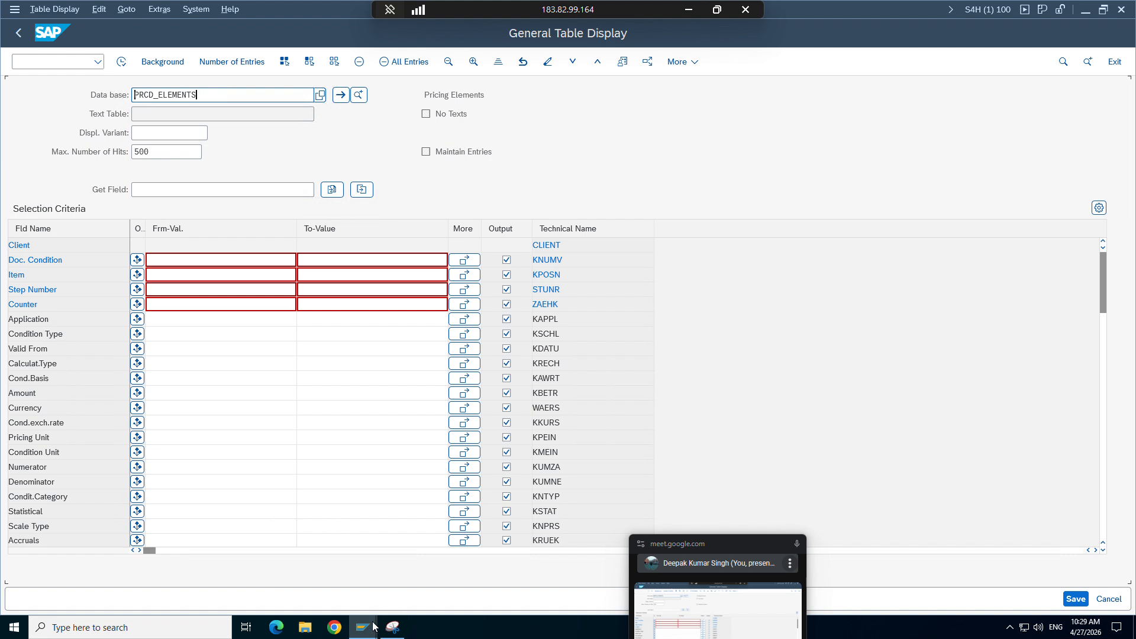
# Compare the order's pricing conditions window with the table selection and examine the Doc. Condition (KNUMV) field of PRCD_ELEMENTS.
pyautogui.moveTo(362, 627)
pyautogui.click(267, 561)
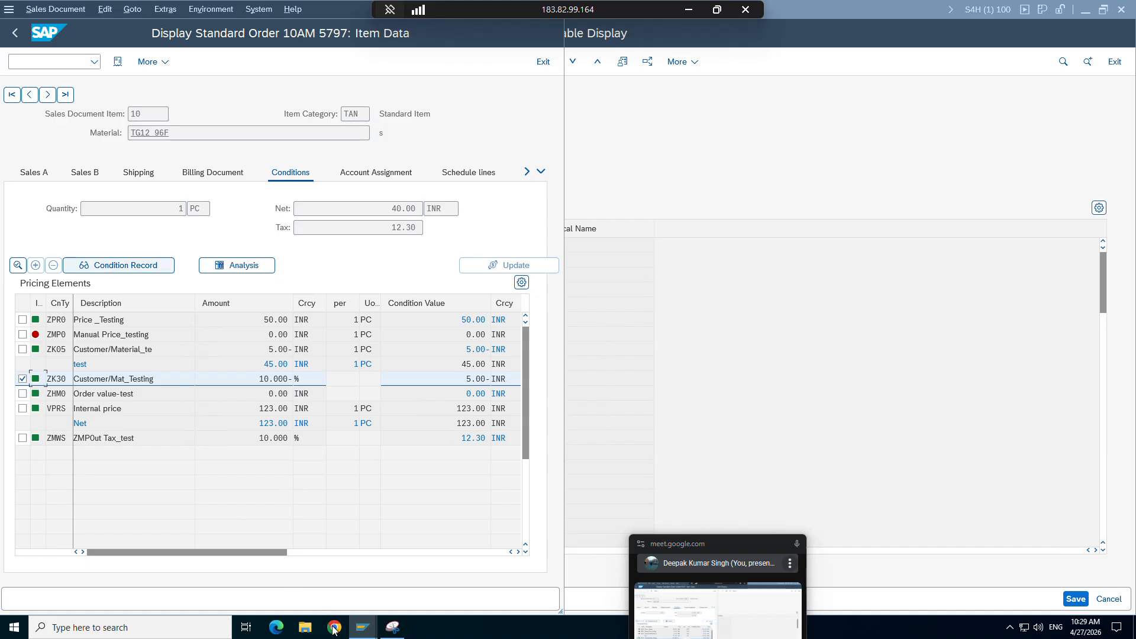
pyautogui.click(467, 565)
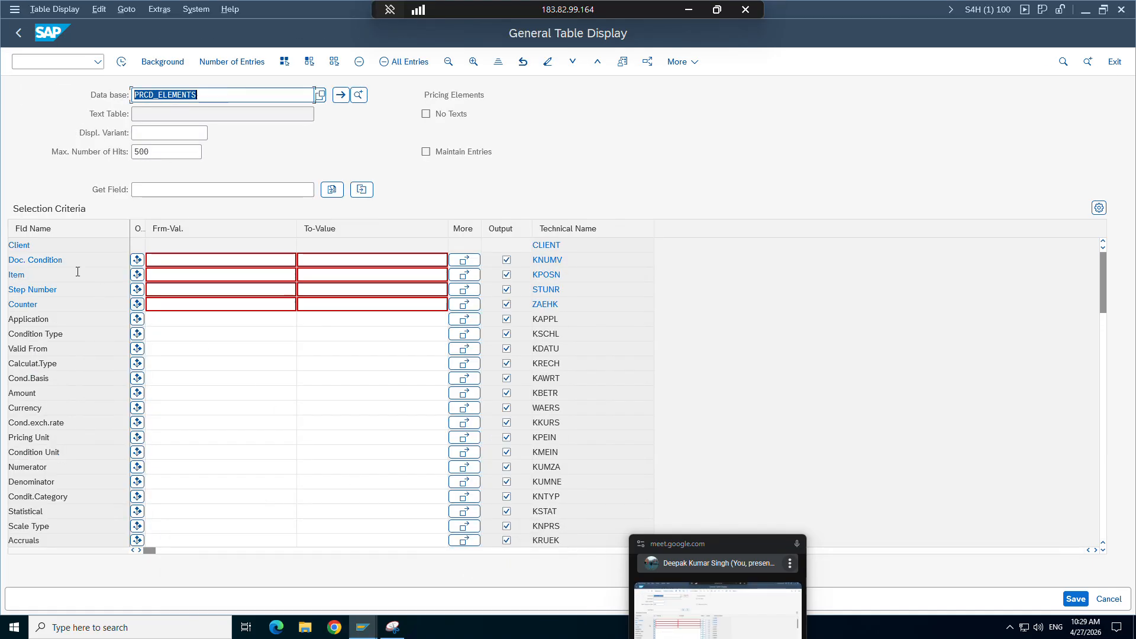
pyautogui.moveTo(69, 262); pyautogui.dragTo(4, 261)
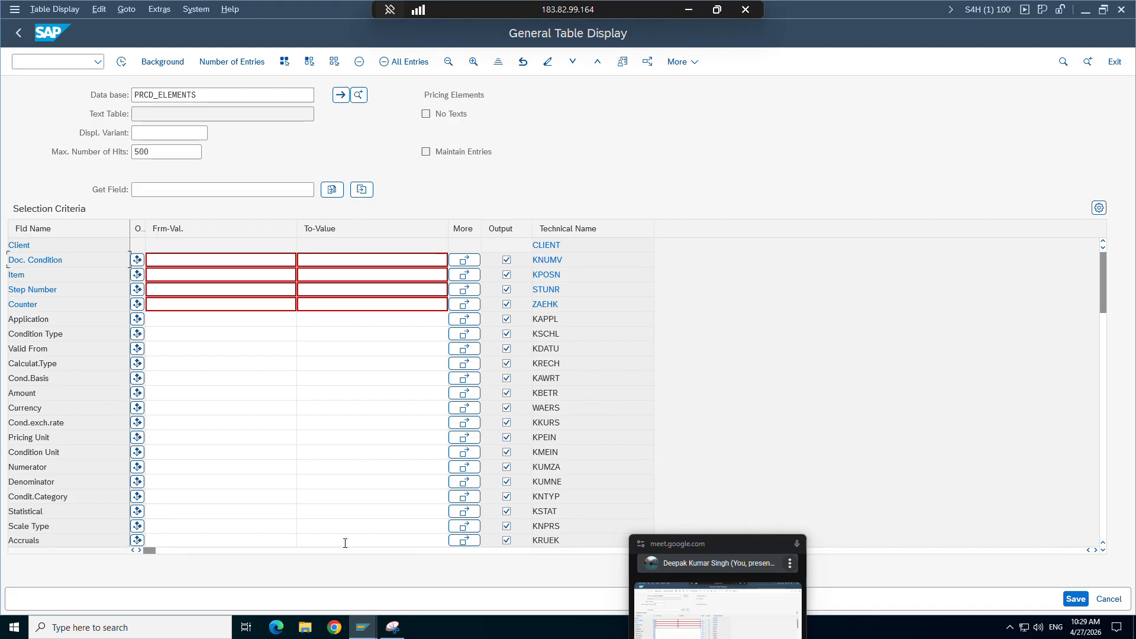
pyautogui.click(175, 260)
pyautogui.moveTo(63, 260); pyautogui.dragTo(7, 263)
# Return the displayed sales order from its item conditions to the overview, and go back to the PRCD_ELEMENTS selection window.
pyautogui.moveTo(362, 625)
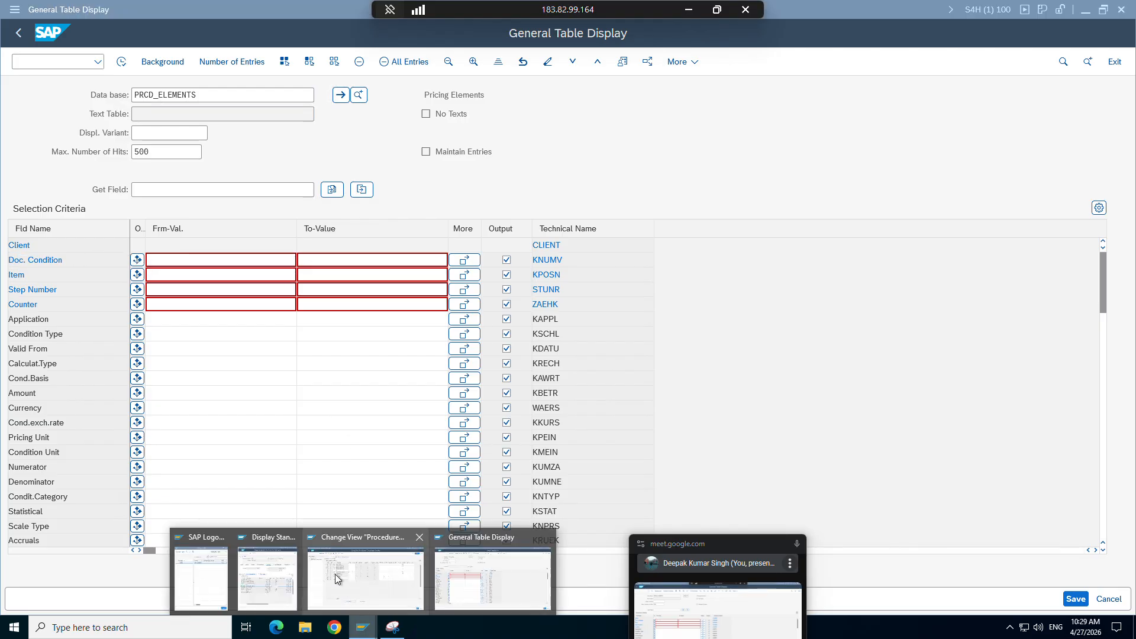
pyautogui.click(278, 559)
pyautogui.click(15, 33)
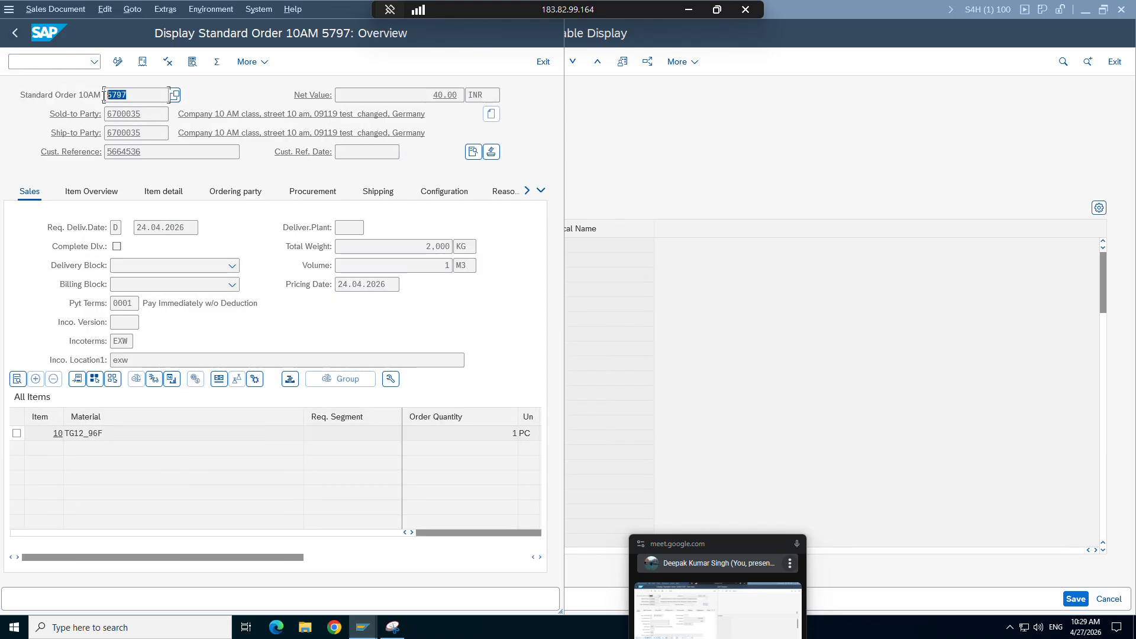
pyautogui.moveTo(362, 625)
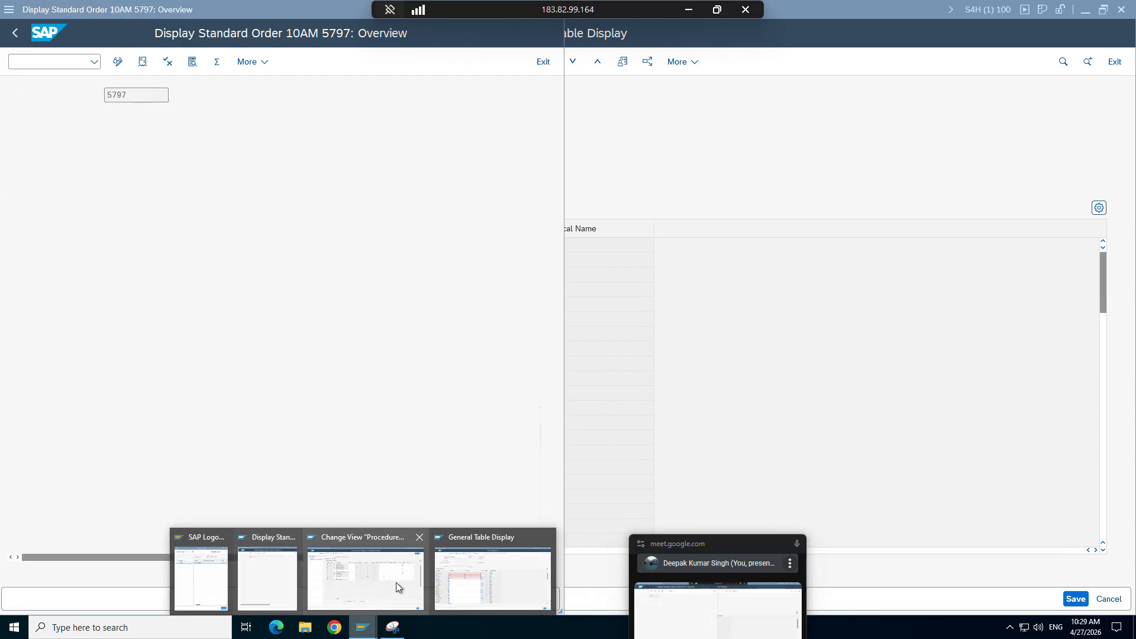
pyautogui.click(456, 556)
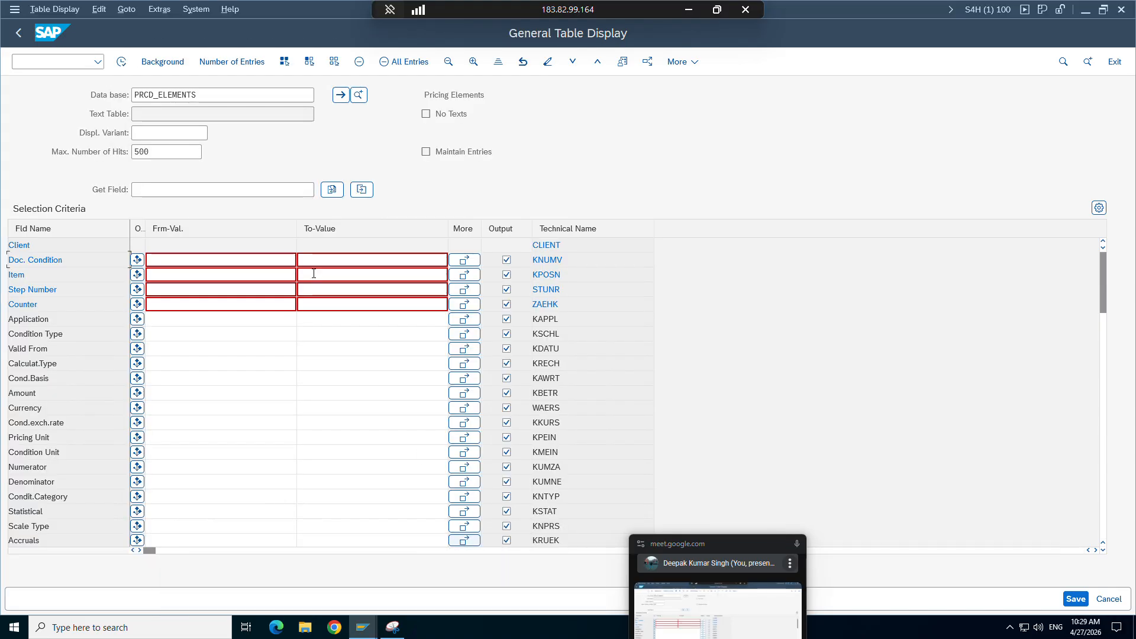
# Open another session with transaction SE16N, clear its proposed table name, and place its window beside the first one.
pyautogui.click(14, 9)
pyautogui.click(58, 143)
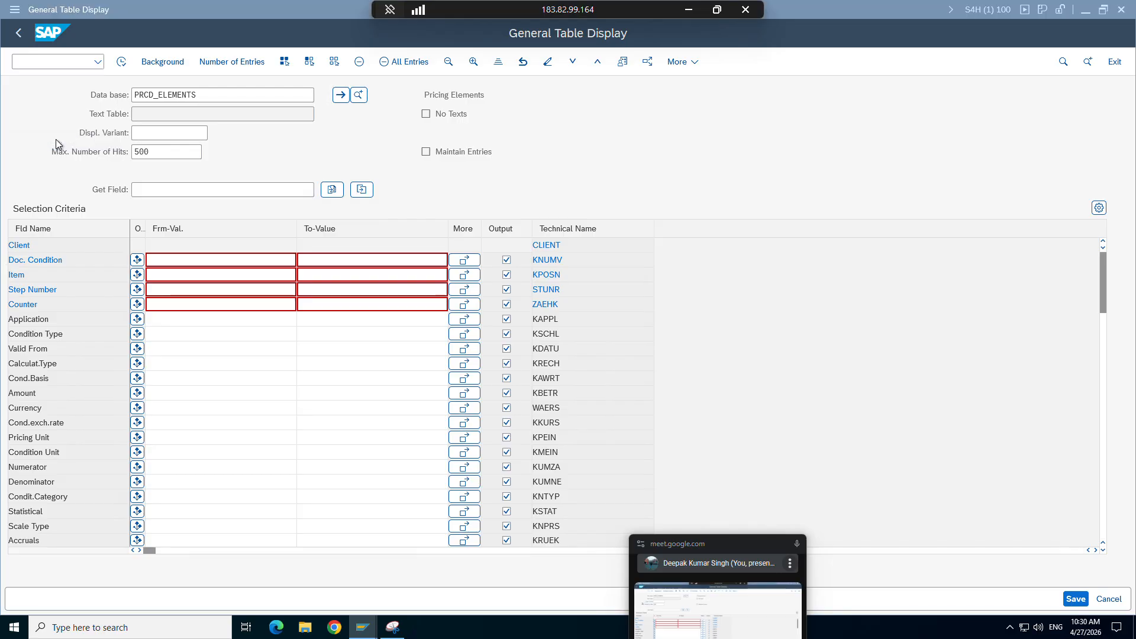
pyautogui.write('se16n')
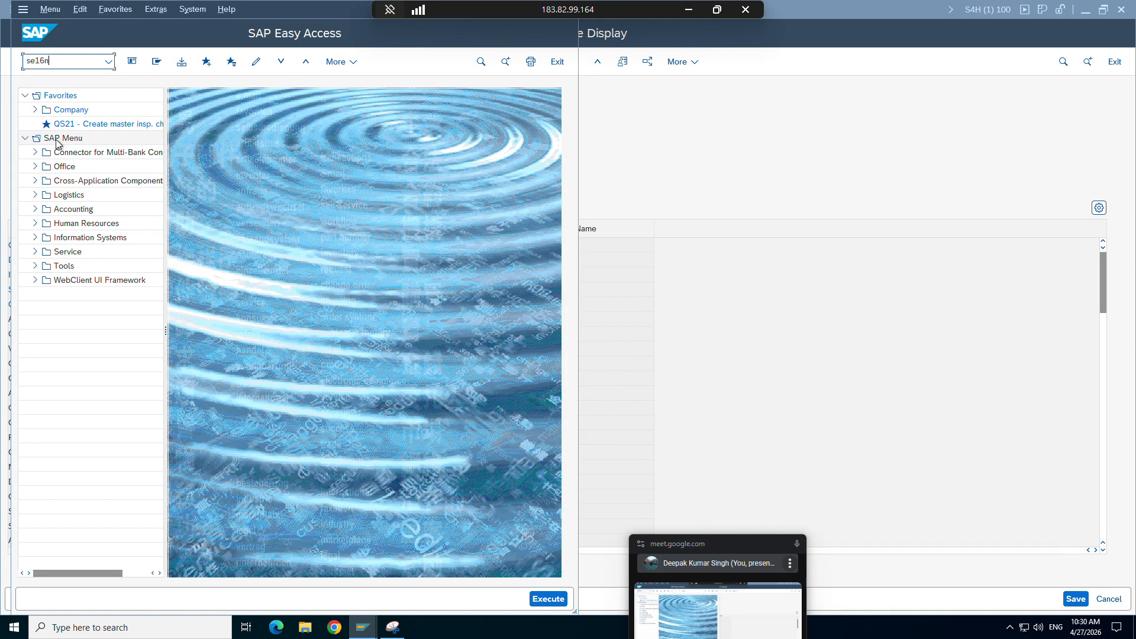
pyautogui.press('Return')
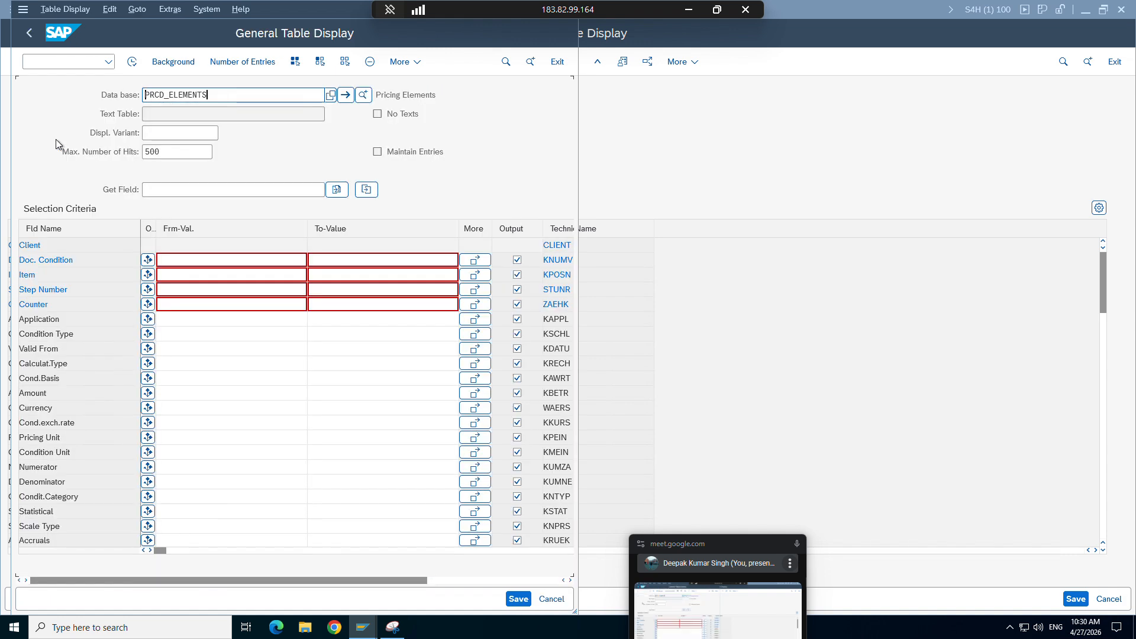
pyautogui.hotkey('ctrl', 'a')
pyautogui.press('BackSpace')
pyautogui.moveTo(314, 11); pyautogui.dragTo(864, 13)
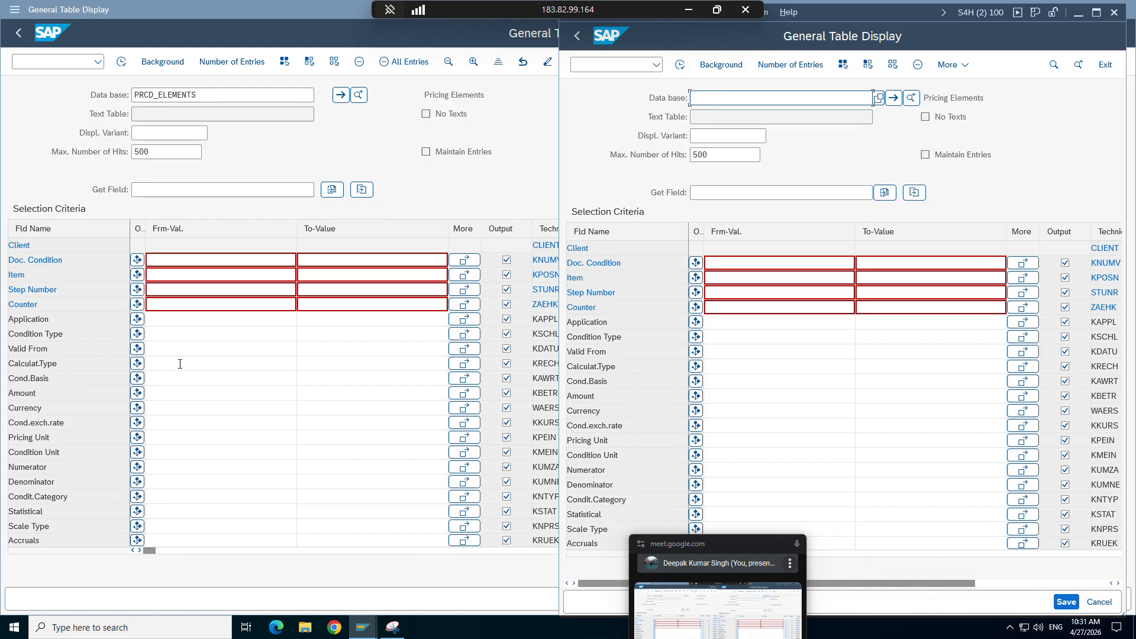
# Switch to the second General Table Display window and load table VBAK.
pyautogui.click(160, 260)
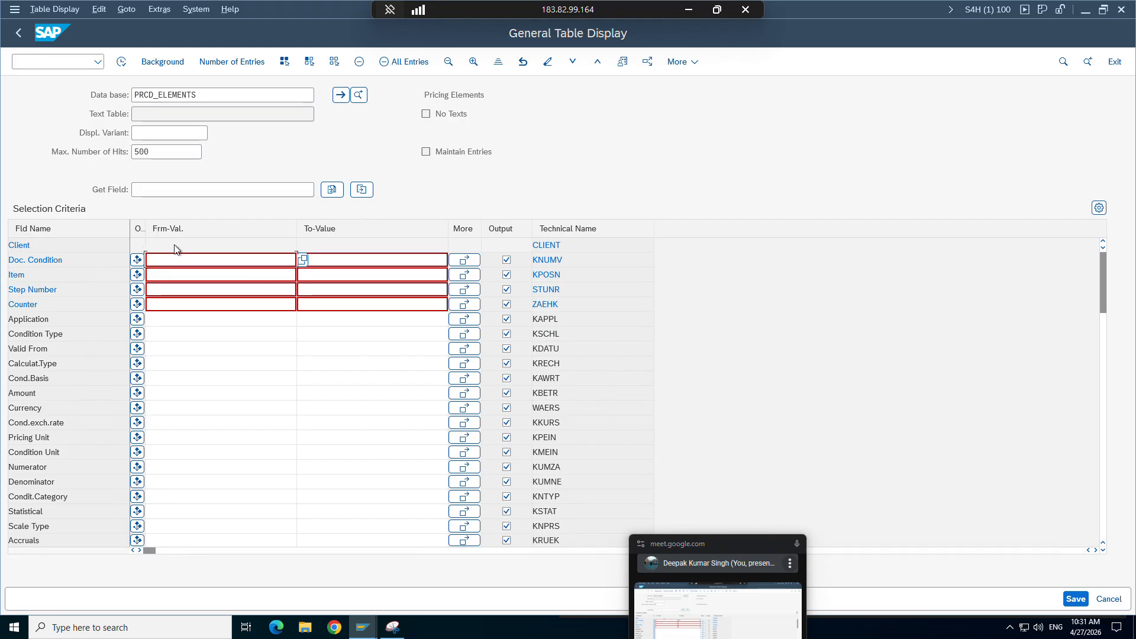
pyautogui.moveTo(369, 628)
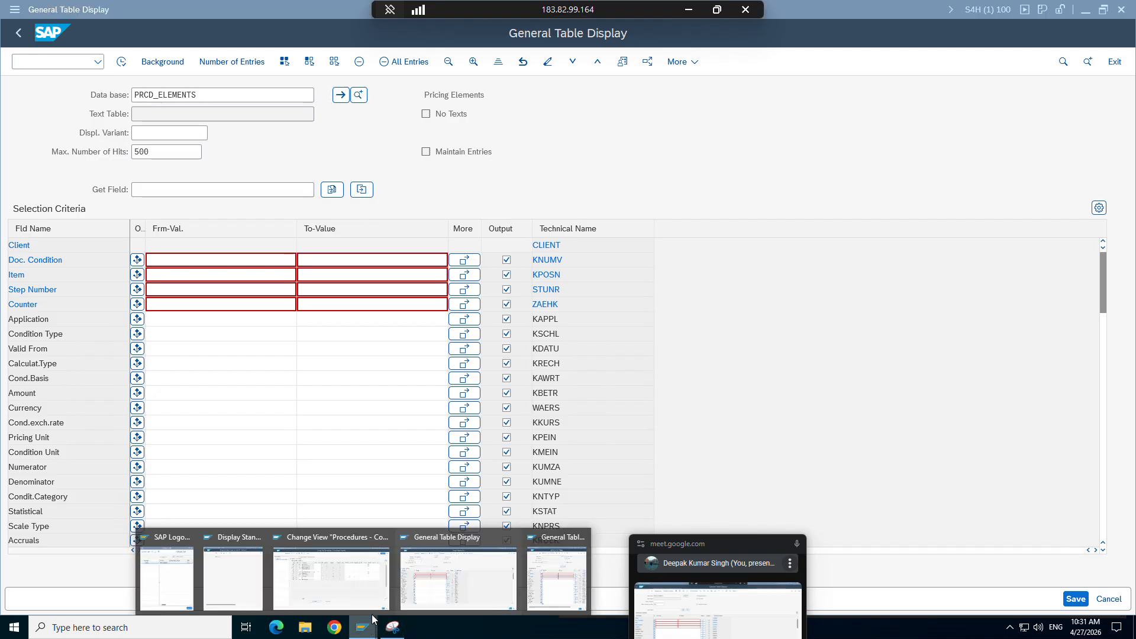
pyautogui.click(389, 582)
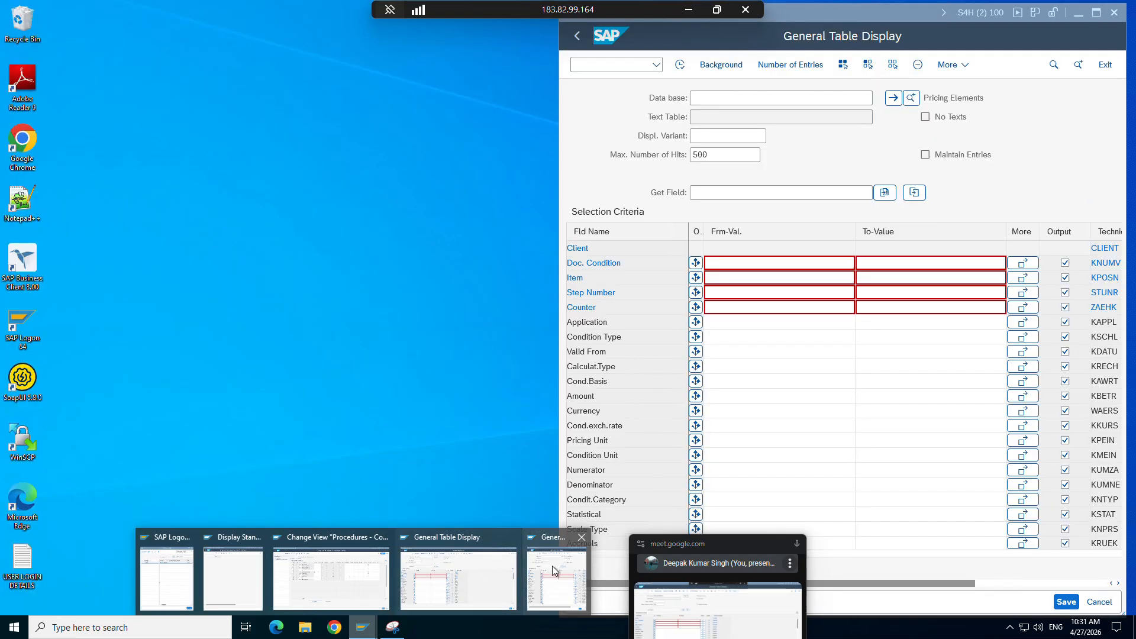
pyautogui.click(552, 566)
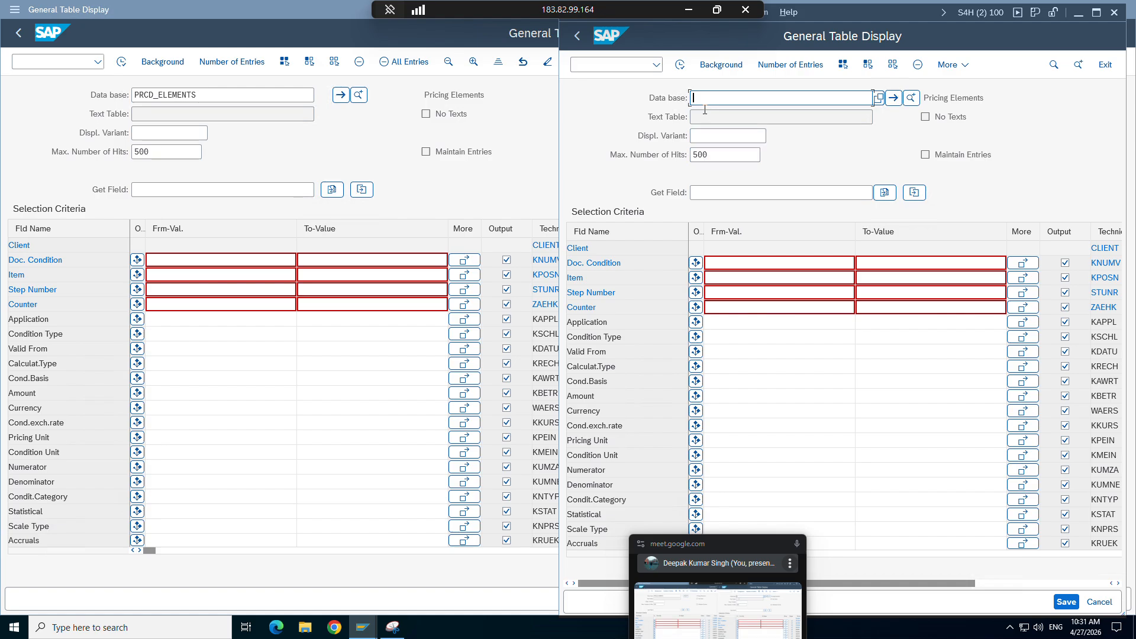
pyautogui.write('vbak')
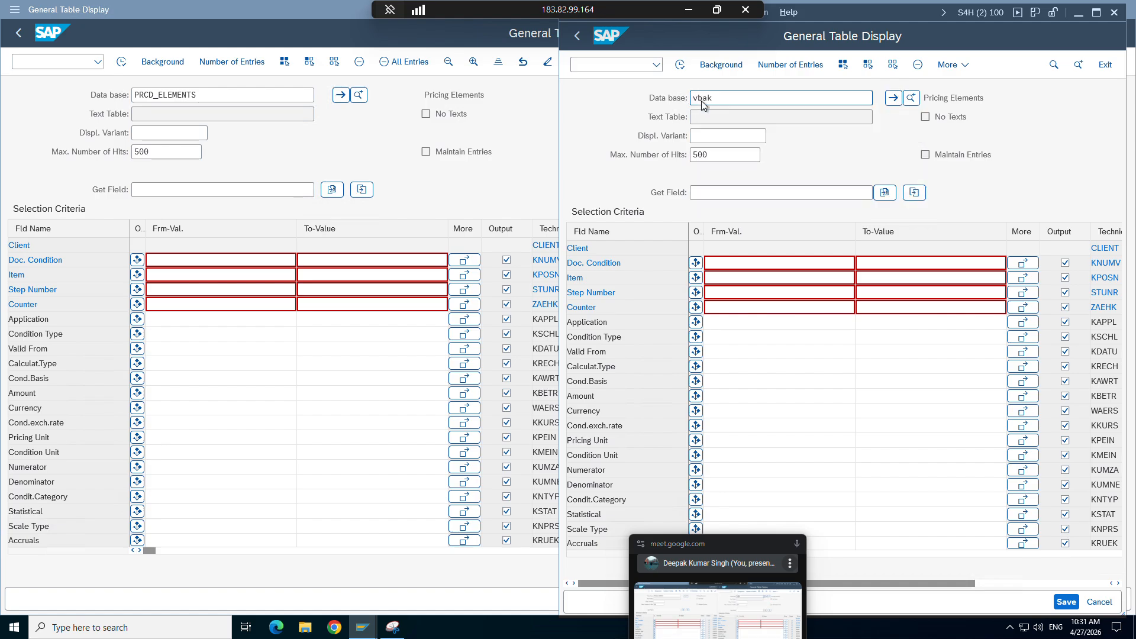
pyautogui.press('Return')
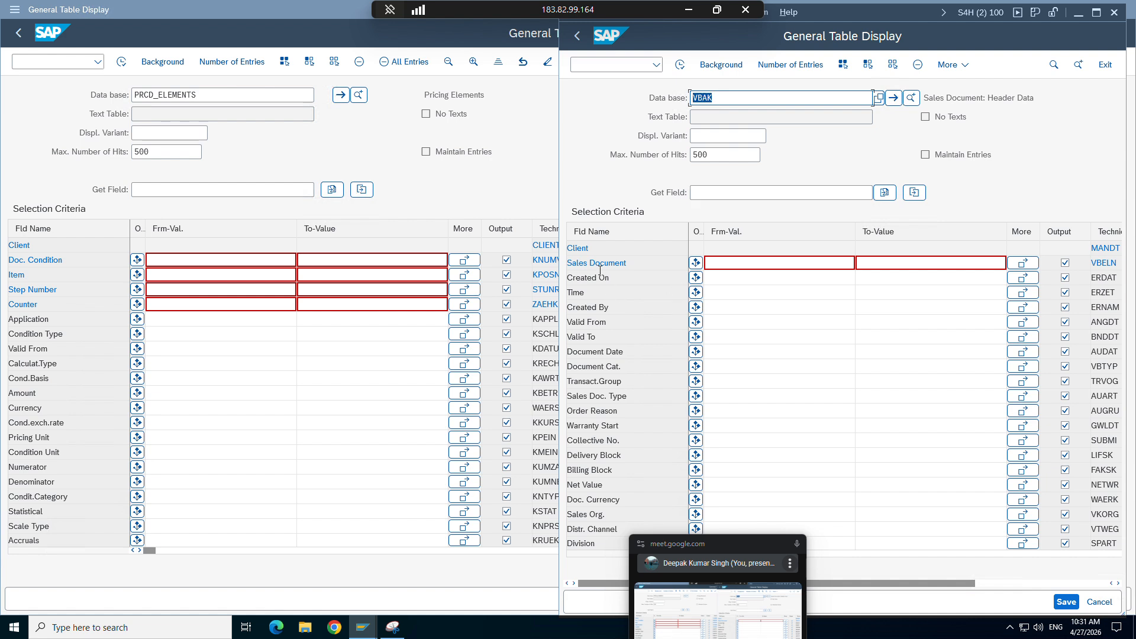
# Look up the number in the sales order window, enter it as the VBAK Sales Document, and run the selection.
pyautogui.click(363, 627)
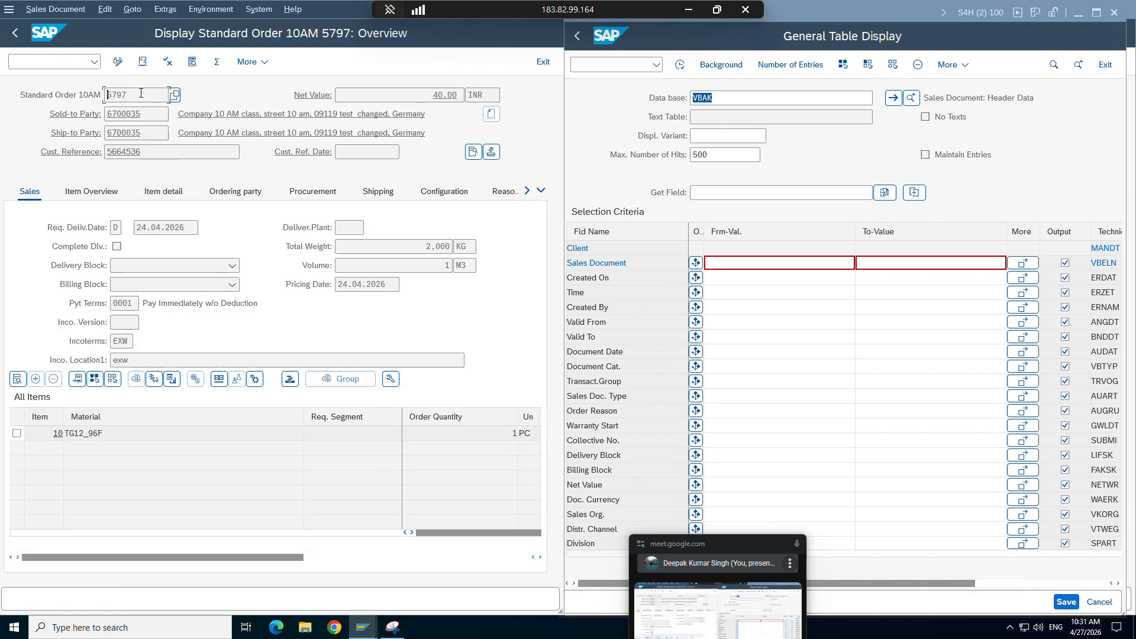
pyautogui.click(708, 267)
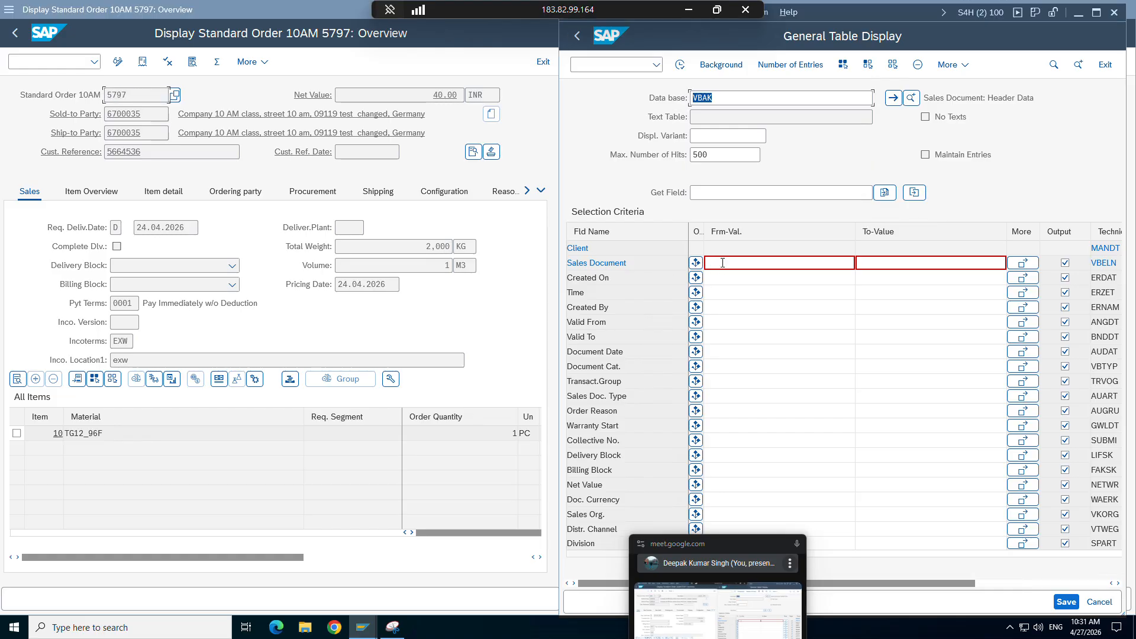
pyautogui.write('5797')
pyautogui.click(679, 66)
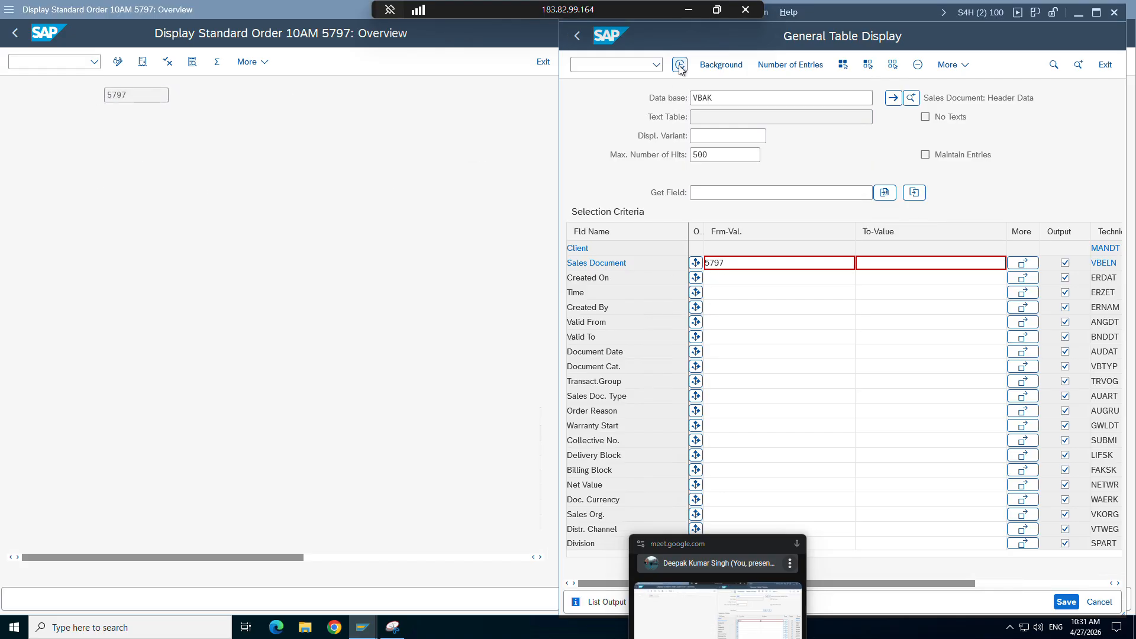
# Bring up the PRCD_ELEMENTS selection window alongside the VBAK results window.
pyautogui.moveTo(362, 626)
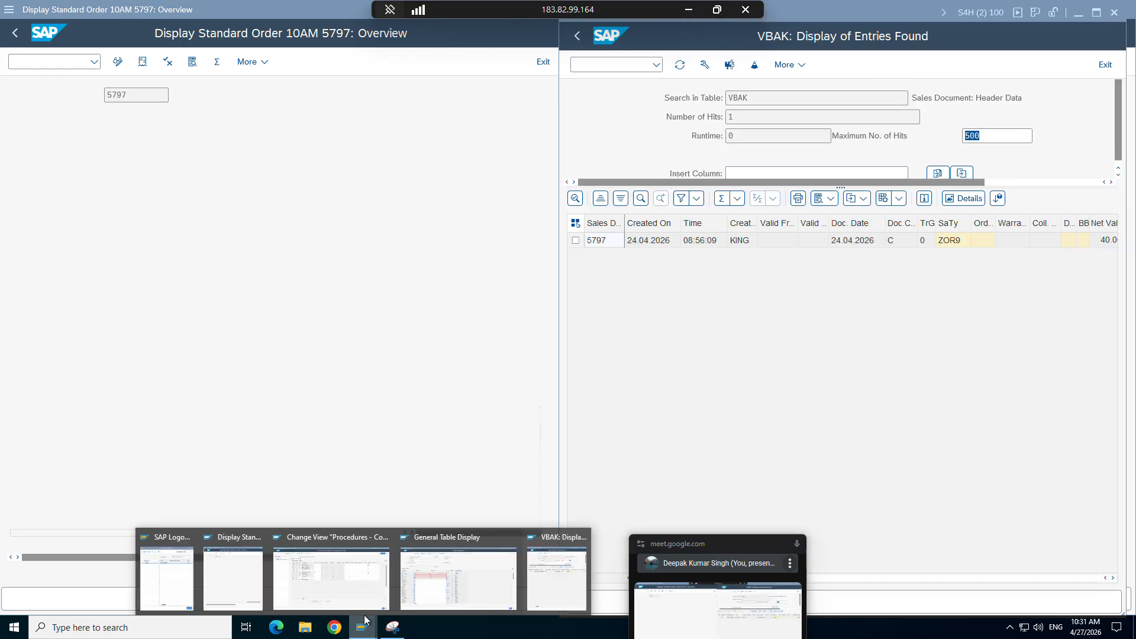
pyautogui.click(430, 563)
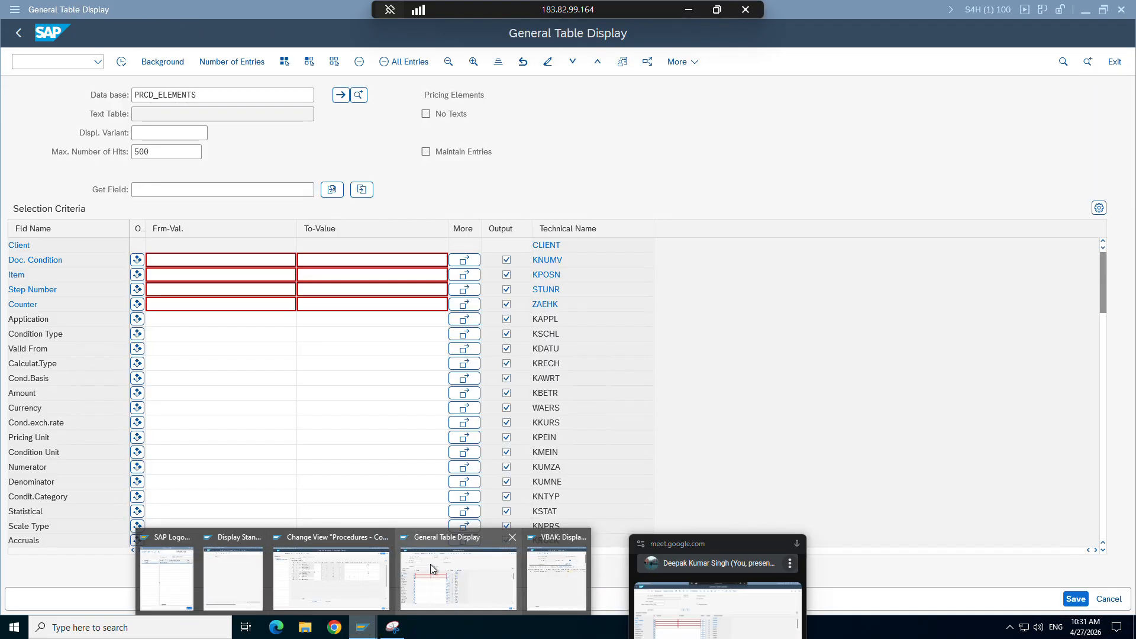
pyautogui.moveTo(360, 628)
pyautogui.click(549, 567)
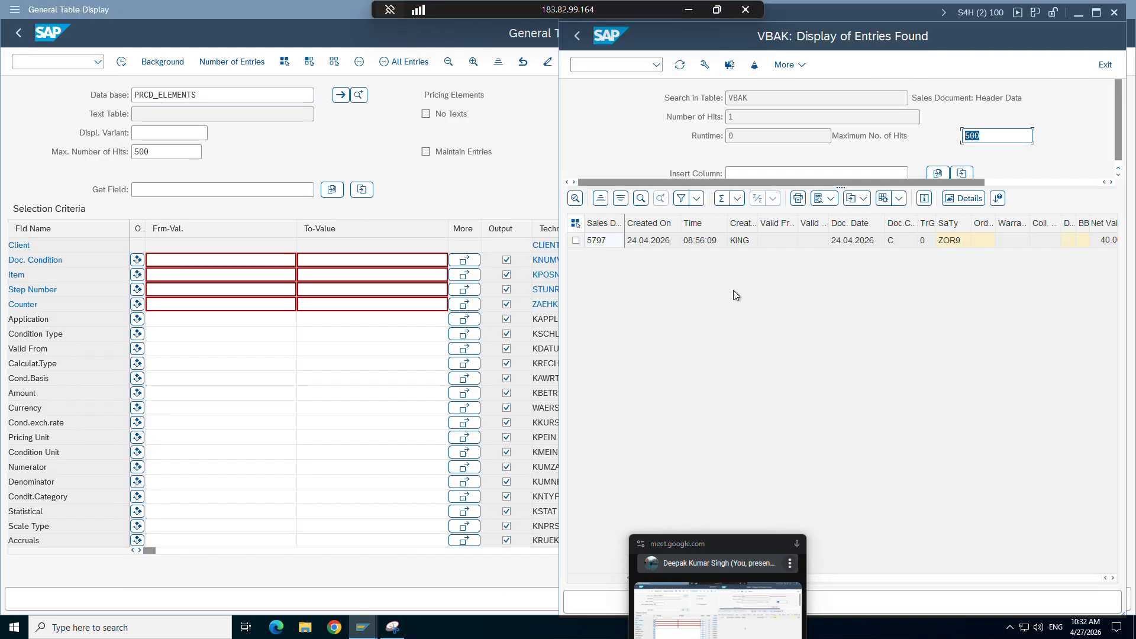
# Open the detailed display of the VBAK entry and search its field names for "condi".
pyautogui.click(657, 245)
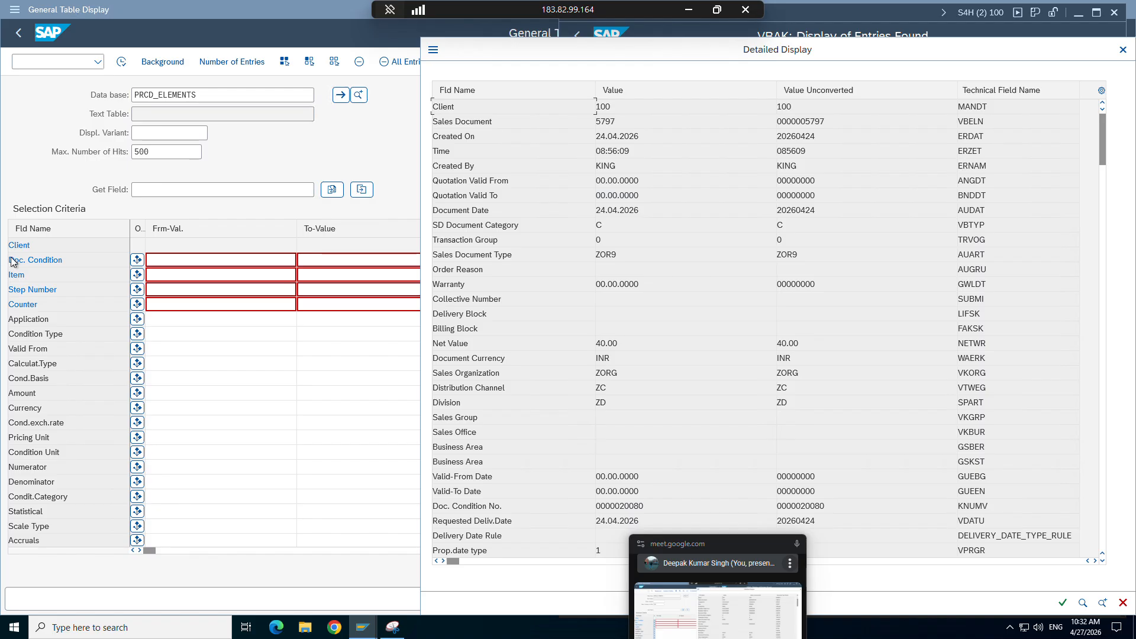
pyautogui.click(514, 169)
pyautogui.click(1082, 604)
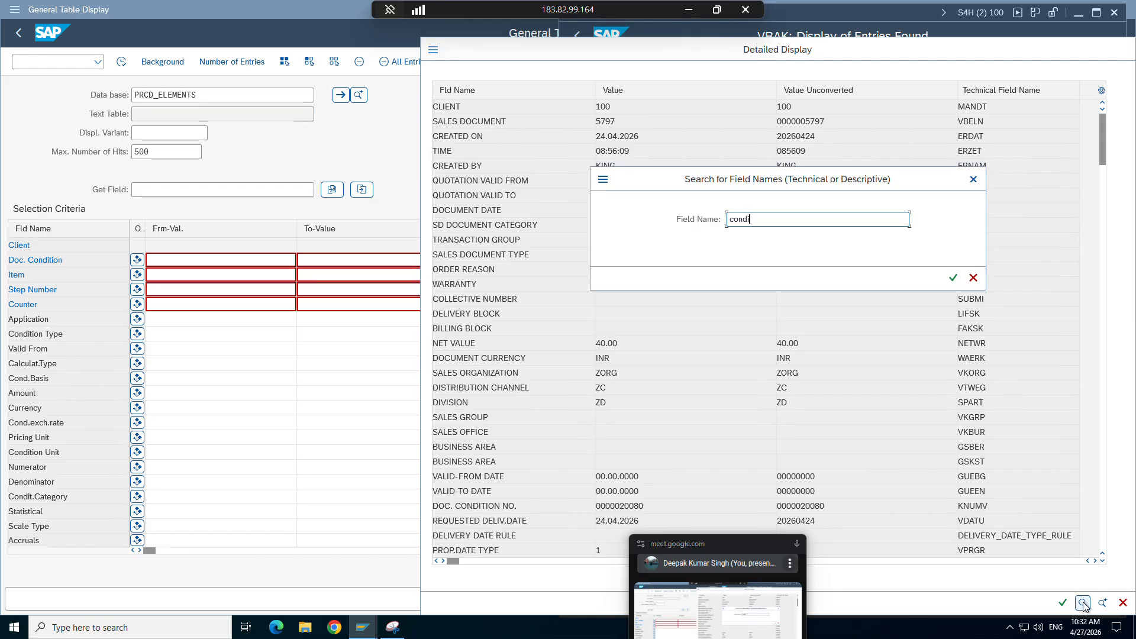
pyautogui.press('Return')
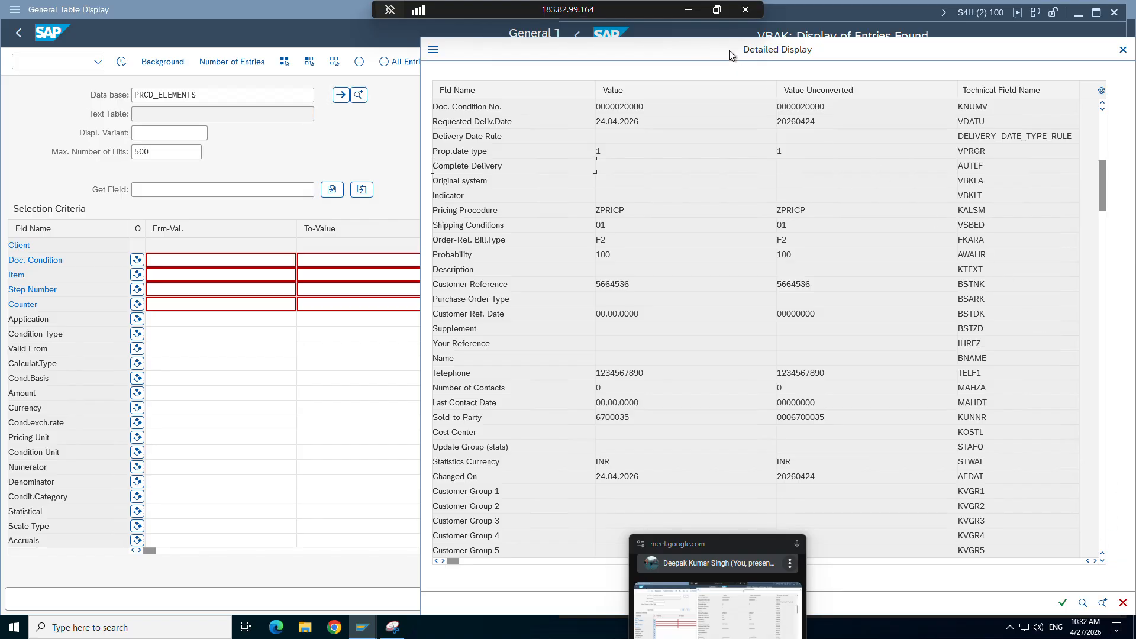
pyautogui.moveTo(731, 55); pyautogui.dragTo(881, 33)
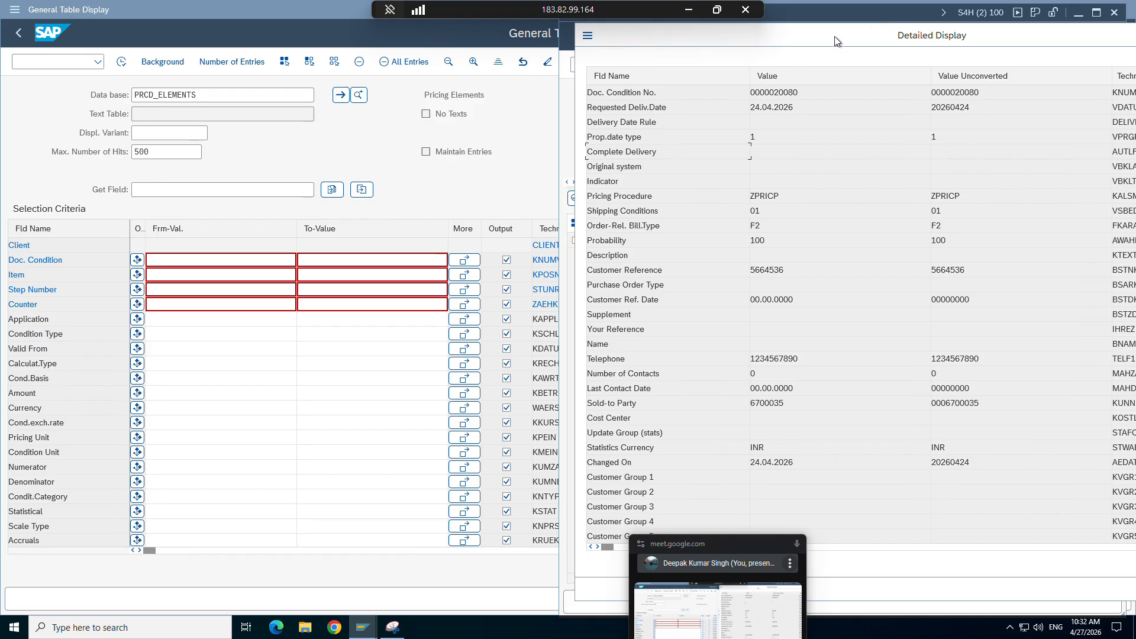
pyautogui.moveTo(834, 36); pyautogui.dragTo(497, 46)
pyautogui.moveTo(806, 103); pyautogui.dragTo(783, 102)
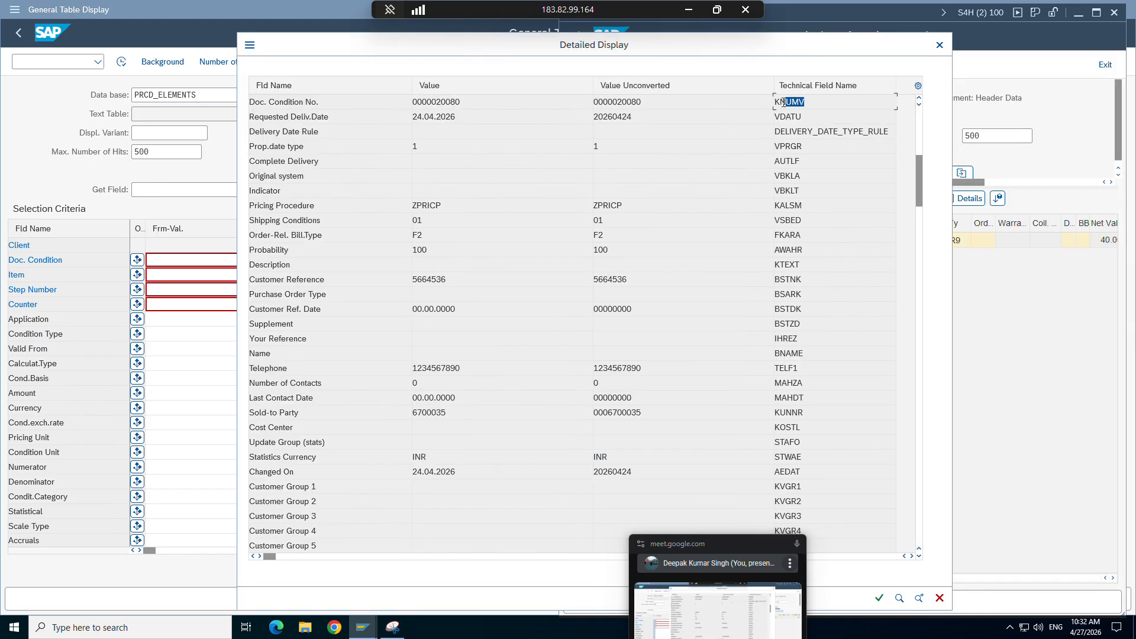
pyautogui.click(779, 102)
pyautogui.moveTo(644, 100); pyautogui.dragTo(597, 102)
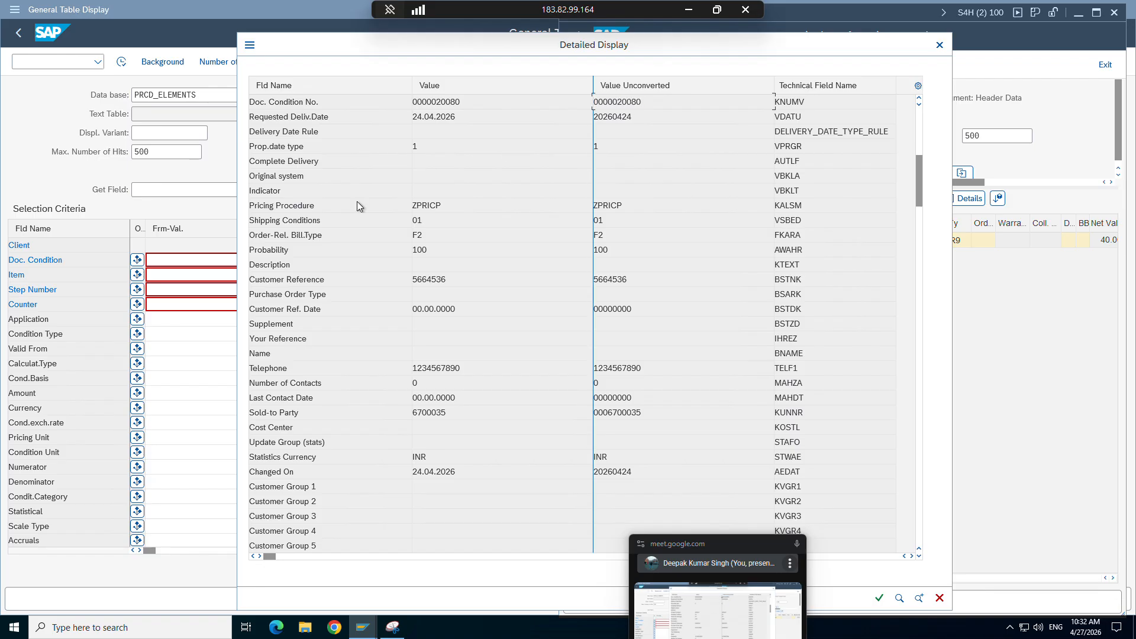
pyautogui.click(191, 258)
pyautogui.hotkey('ctrl', 'v')
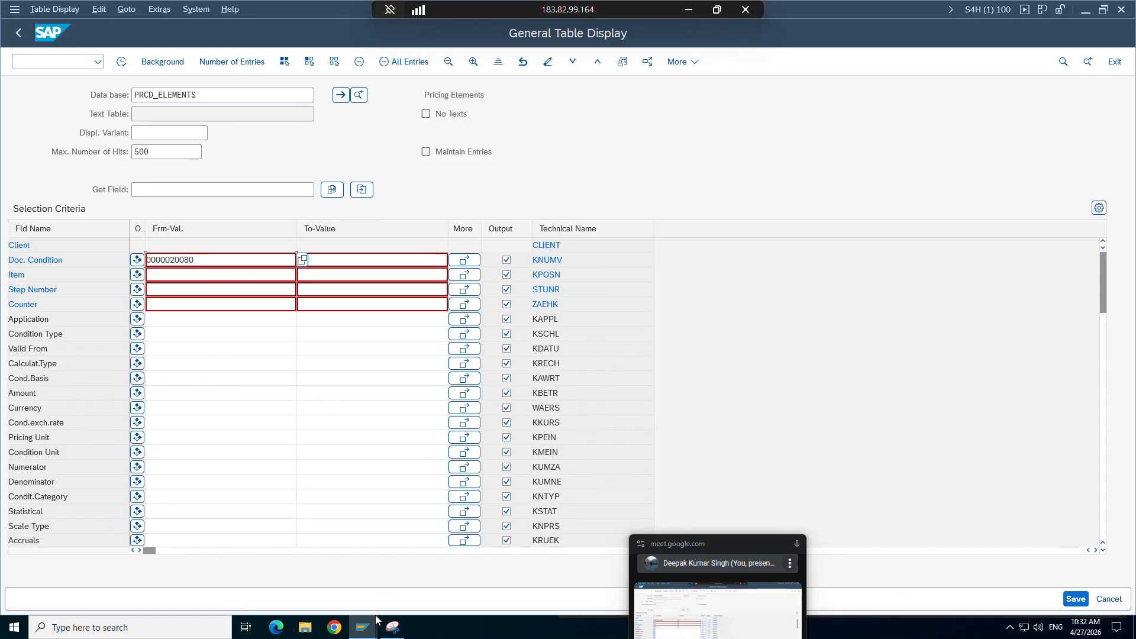
# Review the sales order overview and the Doc. Condition No. (KNUMV) in the VBAK detailed display.
pyautogui.moveTo(368, 633)
pyautogui.click(233, 569)
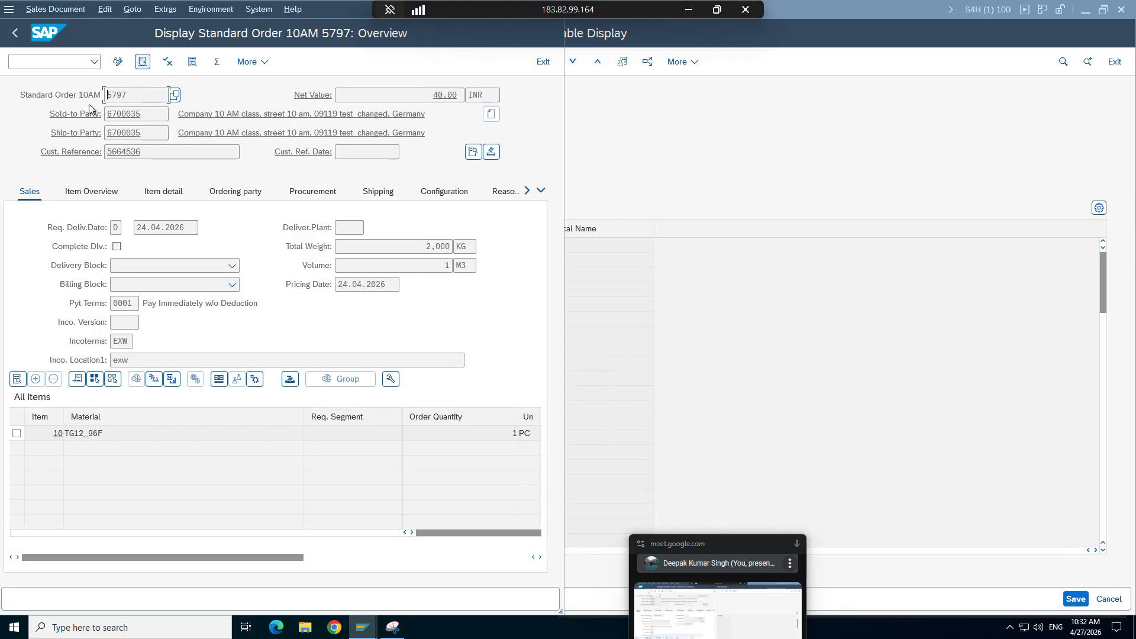
pyautogui.moveTo(365, 627)
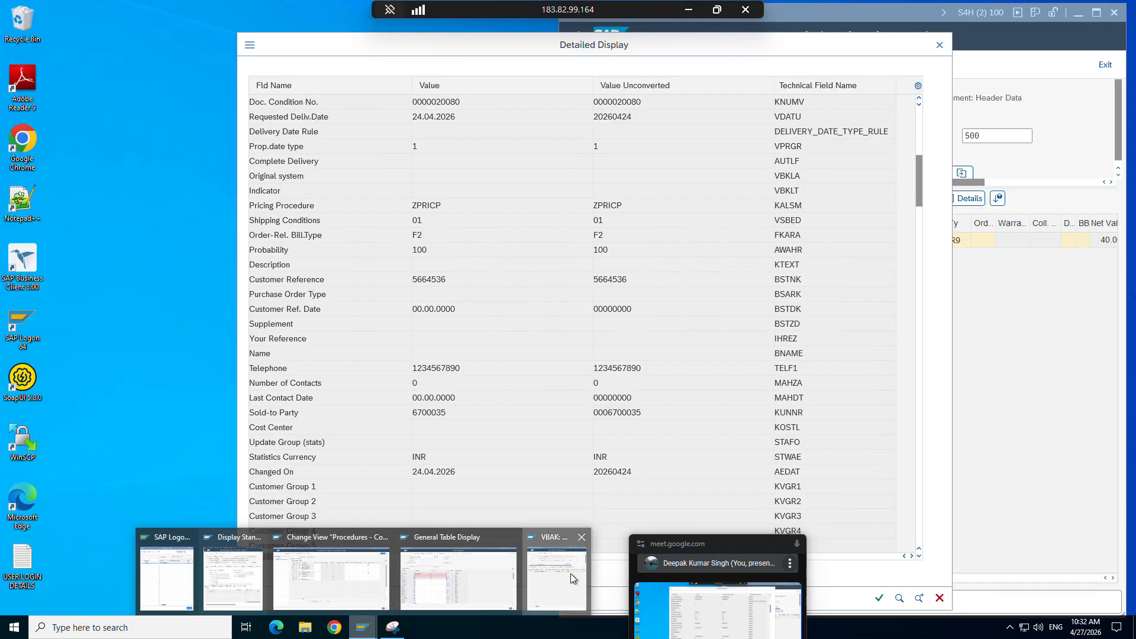
pyautogui.click(571, 573)
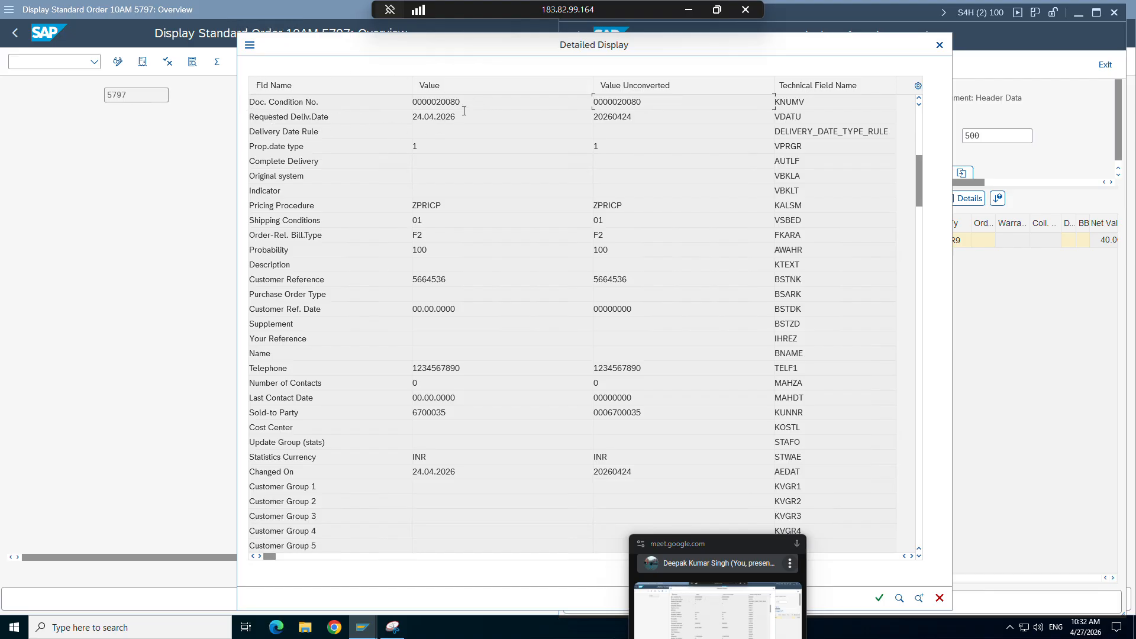
pyautogui.moveTo(472, 103); pyautogui.dragTo(403, 105)
pyautogui.click(362, 625)
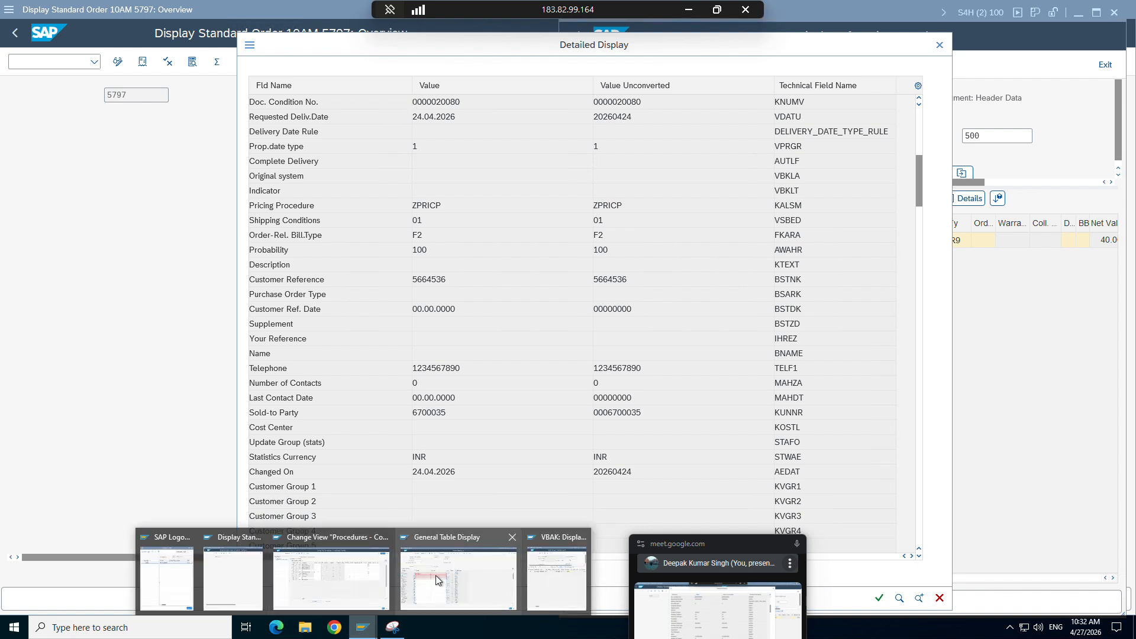
pyautogui.moveTo(435, 576)
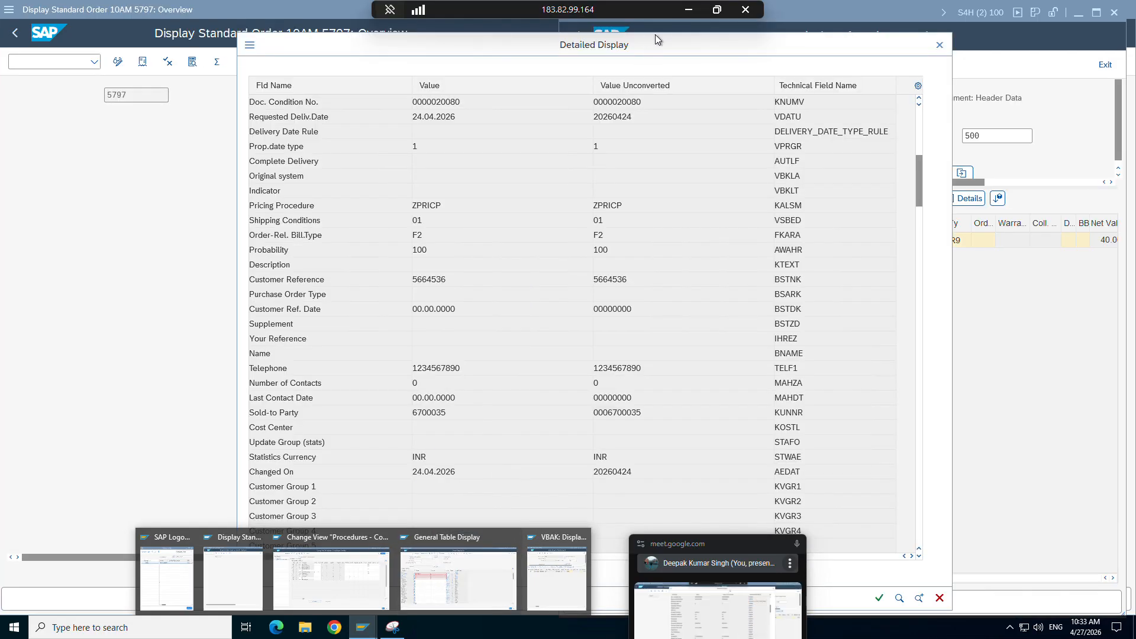
# Switch to the Details1.xlsx workbook in Excel and add a new sheet after the pricing sheet.
pyautogui.click(686, 9)
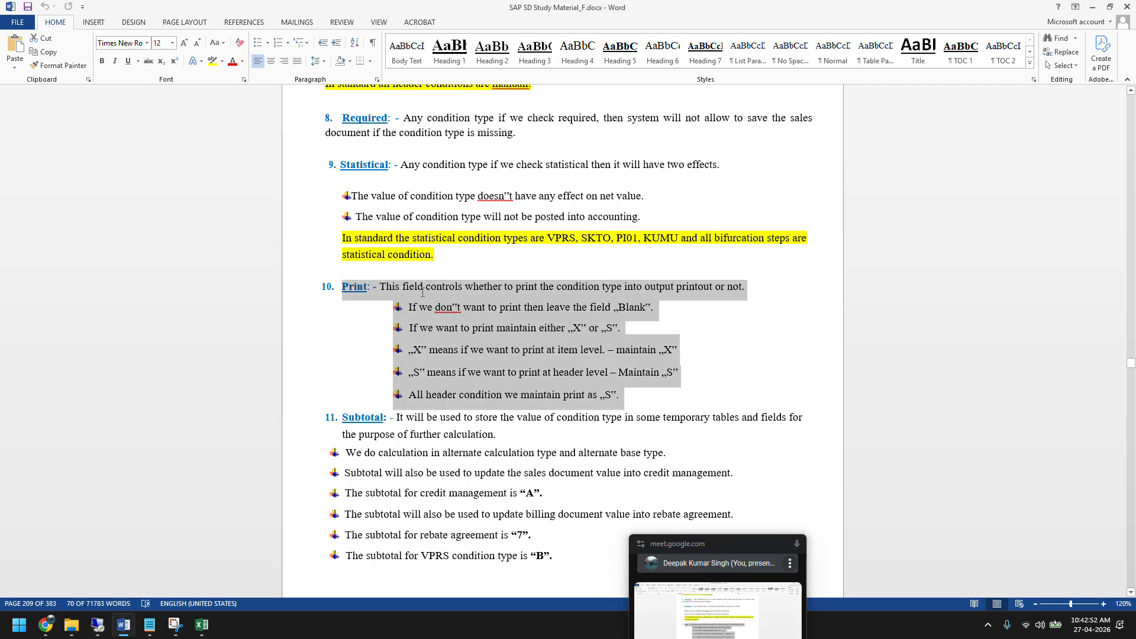
pyautogui.click(202, 624)
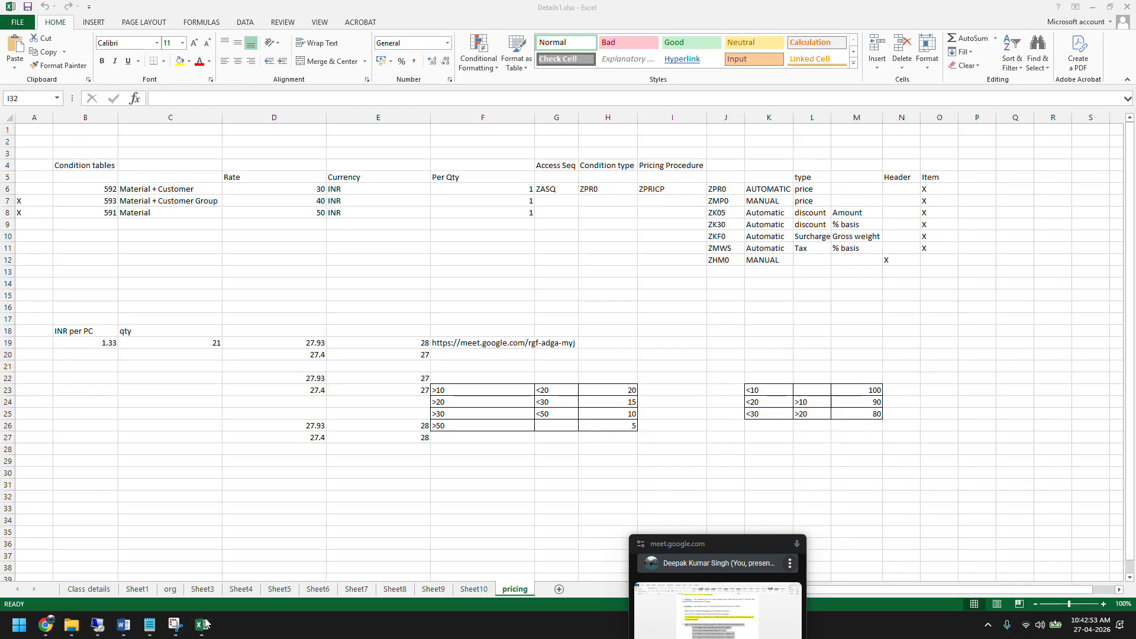
pyautogui.click(559, 589)
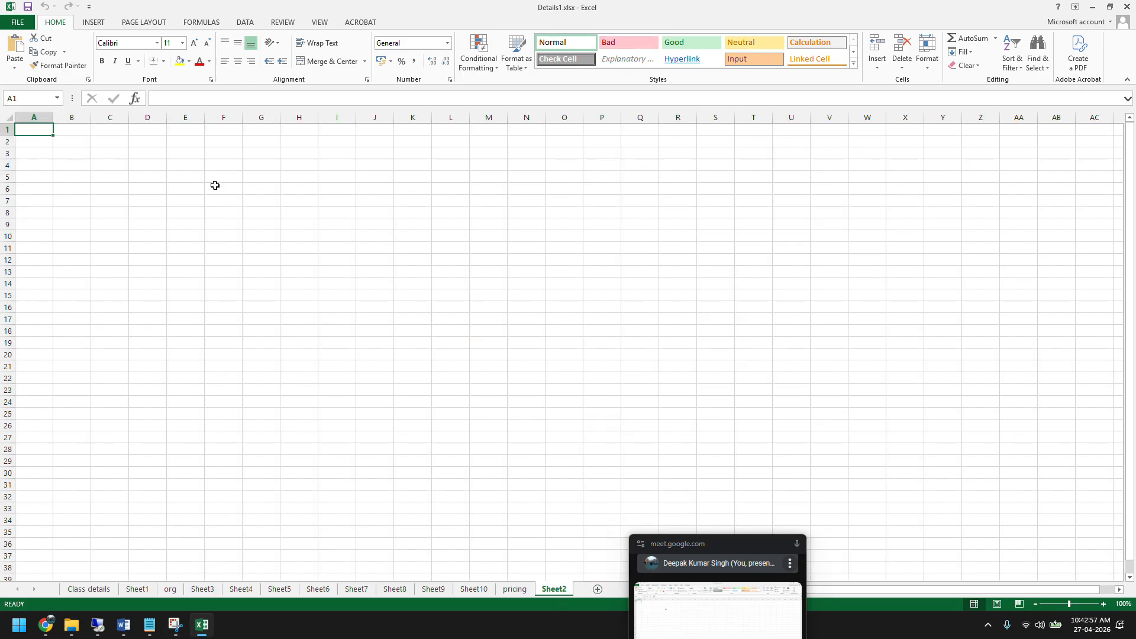
# Enter the table name vbak in cell F6 and the sales order number in F8.
pyautogui.click(215, 185)
pyautogui.write('vbak')
pyautogui.press('Return')
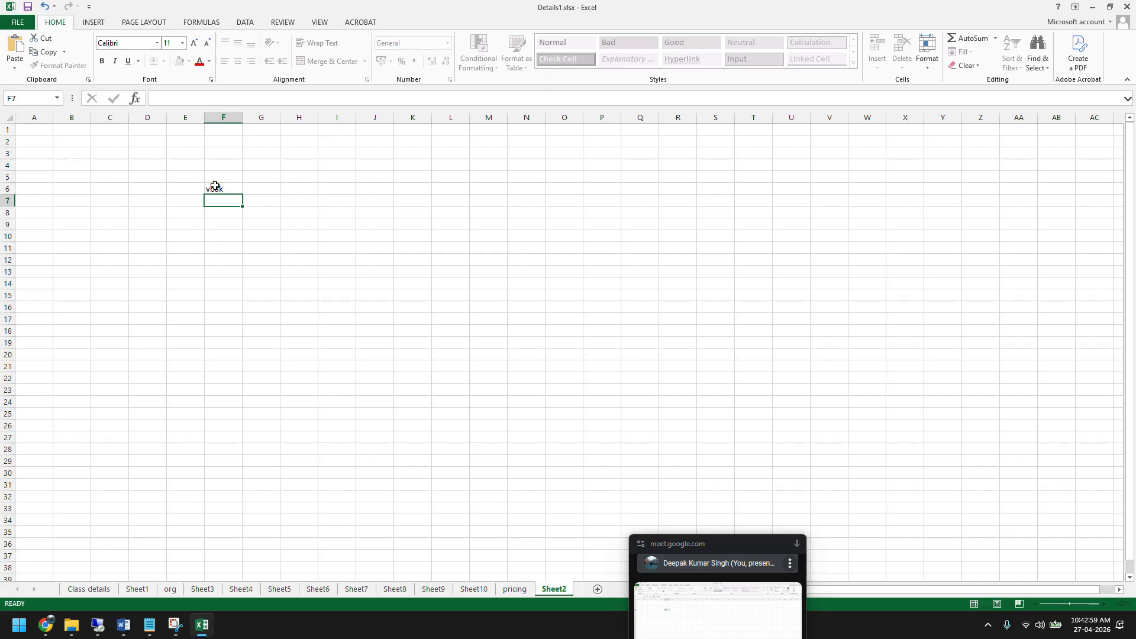
pyautogui.click(220, 212)
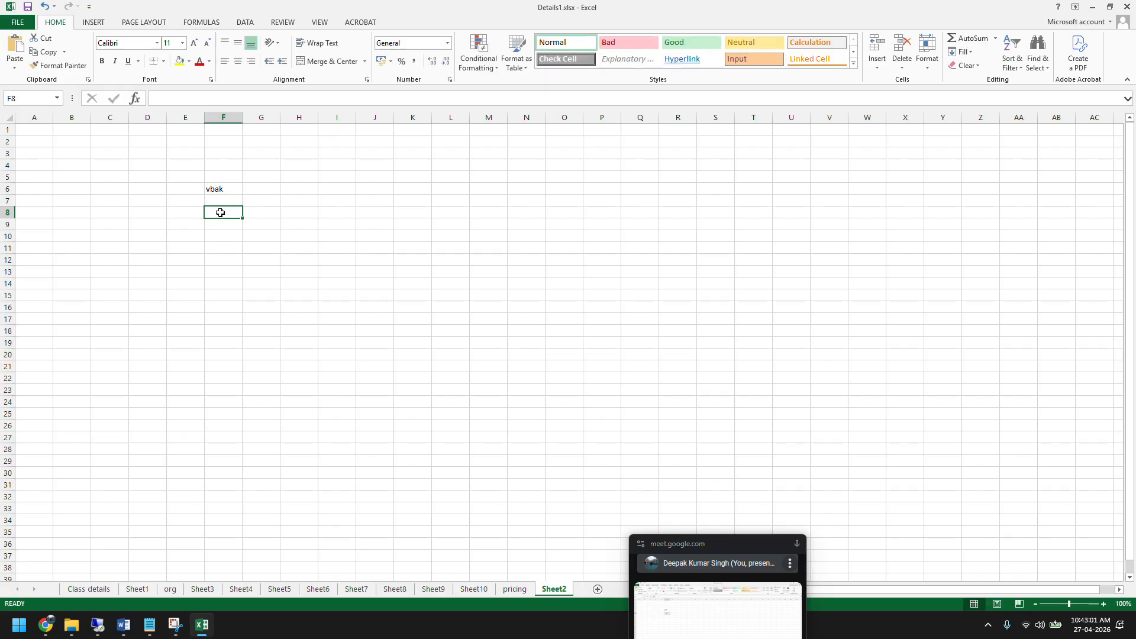
pyautogui.write('7')
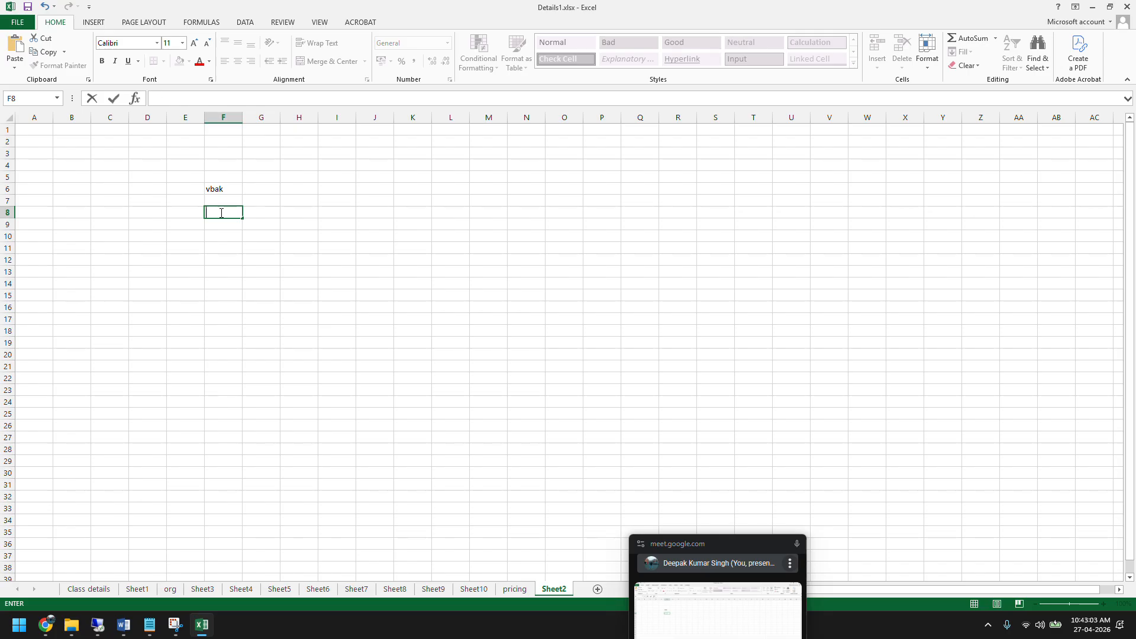
pyautogui.write('5797')
# Enter the table name vbrk in cell H6 and a sample billing document number in H8.
pyautogui.click(293, 192)
pyautogui.write('vbr')
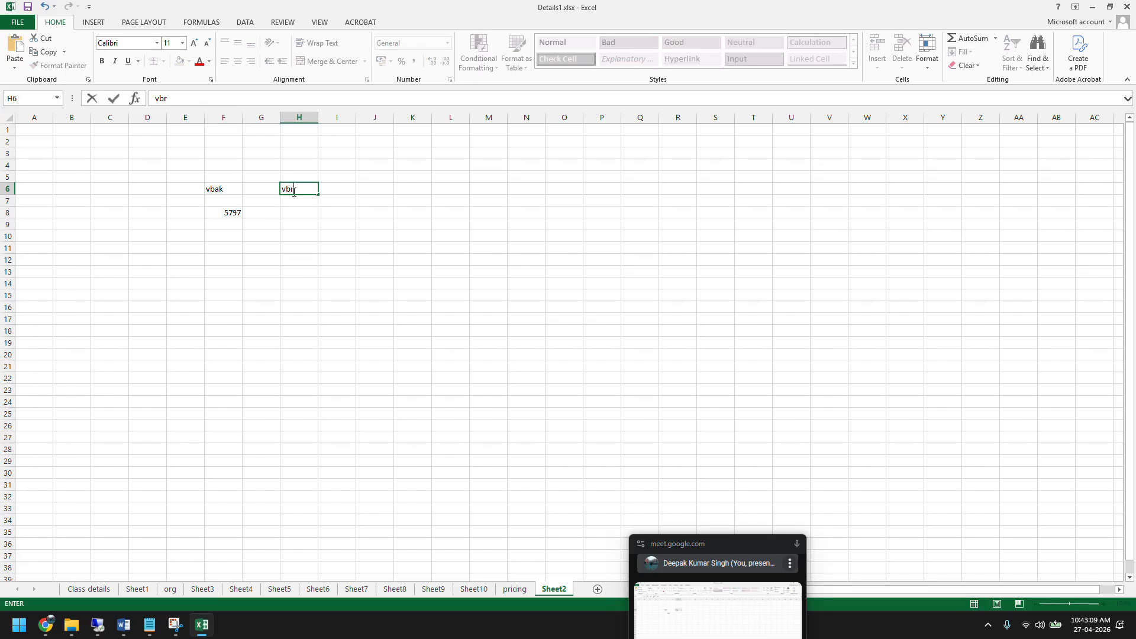
pyautogui.press('Return')
pyautogui.press('Return')
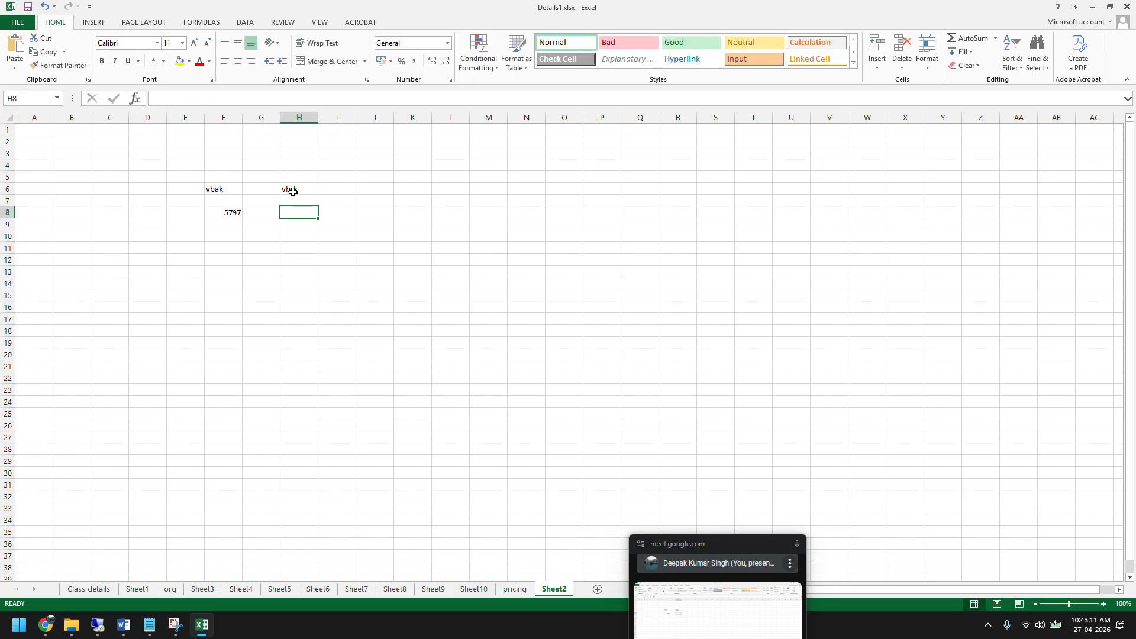
pyautogui.write('900025')
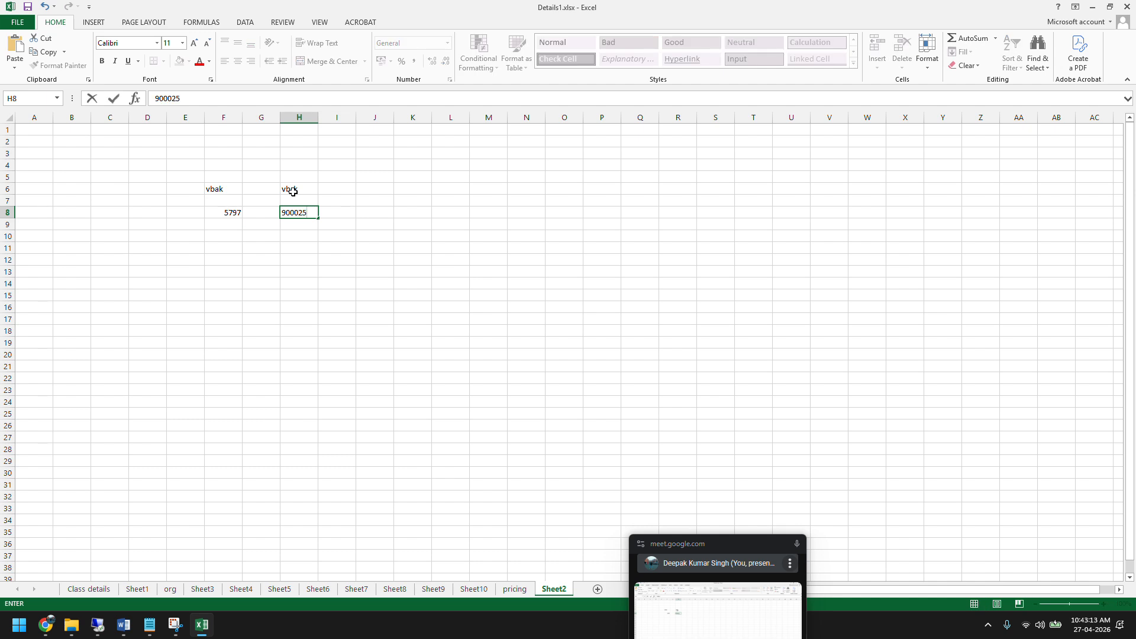
pyautogui.write('45')
pyautogui.press('Return')
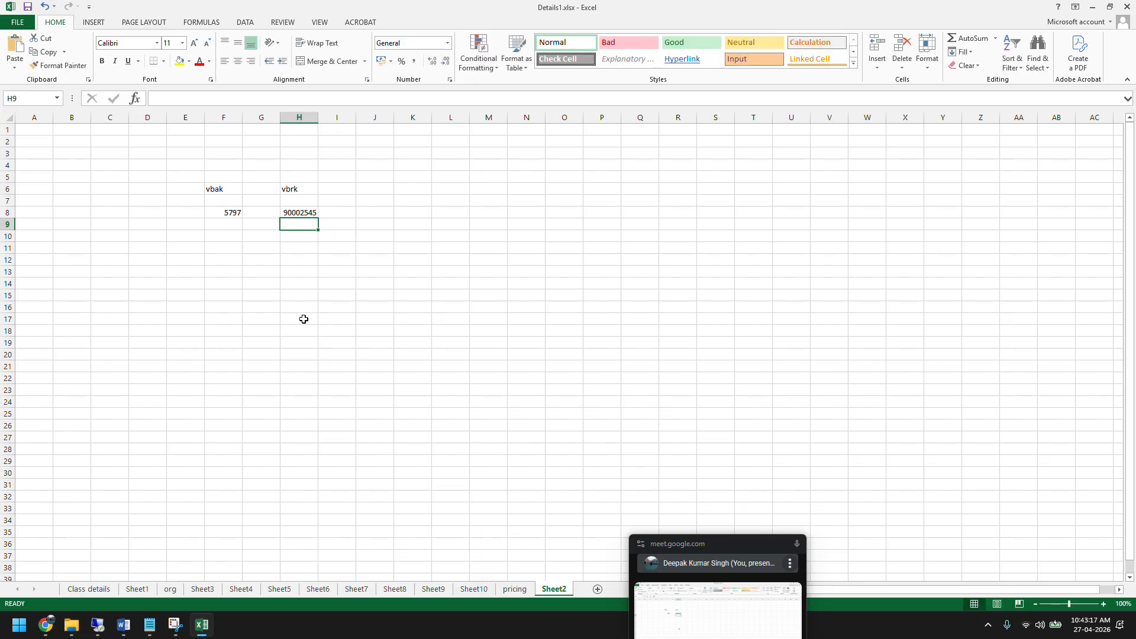
pyautogui.moveTo(221, 189); pyautogui.dragTo(285, 213)
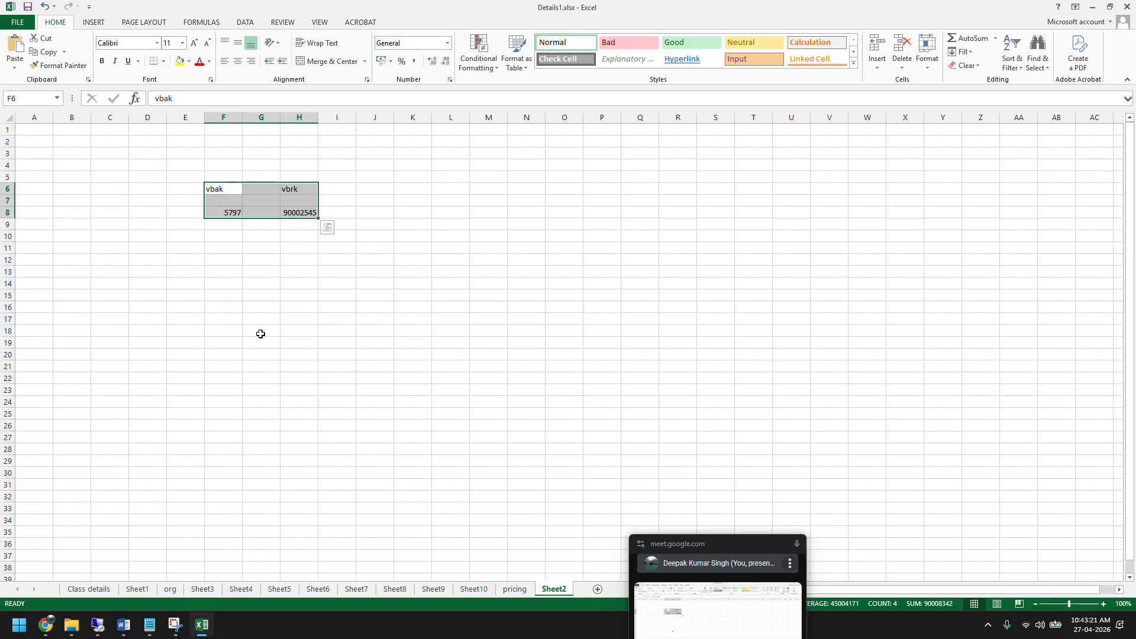
# Enter prcd_elements in cell L6 and autofit the width of column L.
pyautogui.click(459, 192)
pyautogui.write('p')
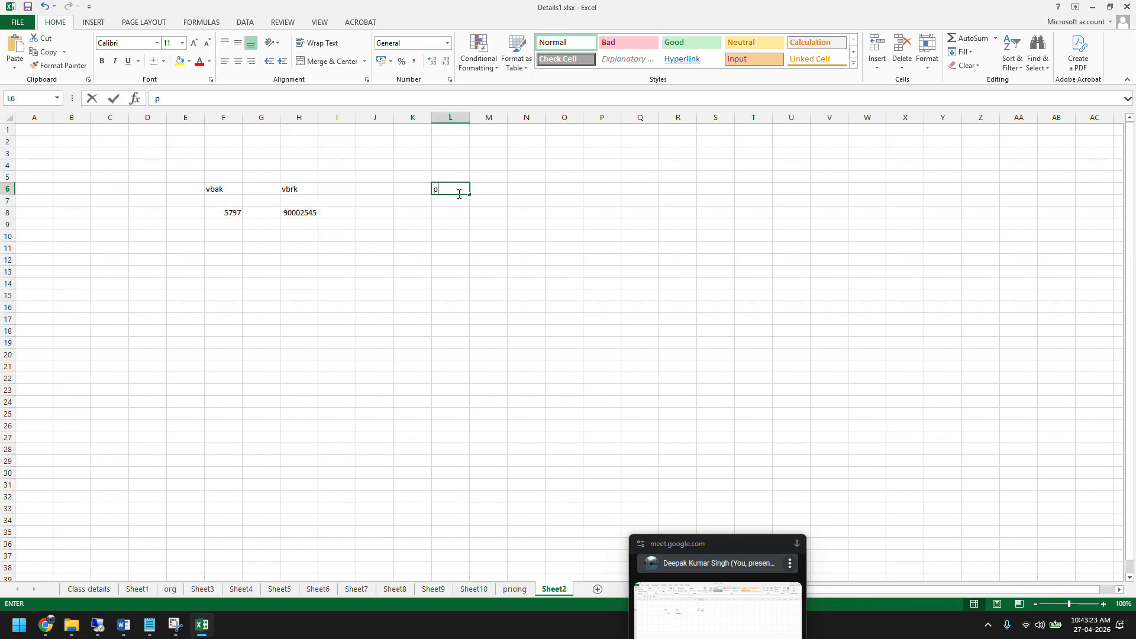
pyautogui.write('rcd')
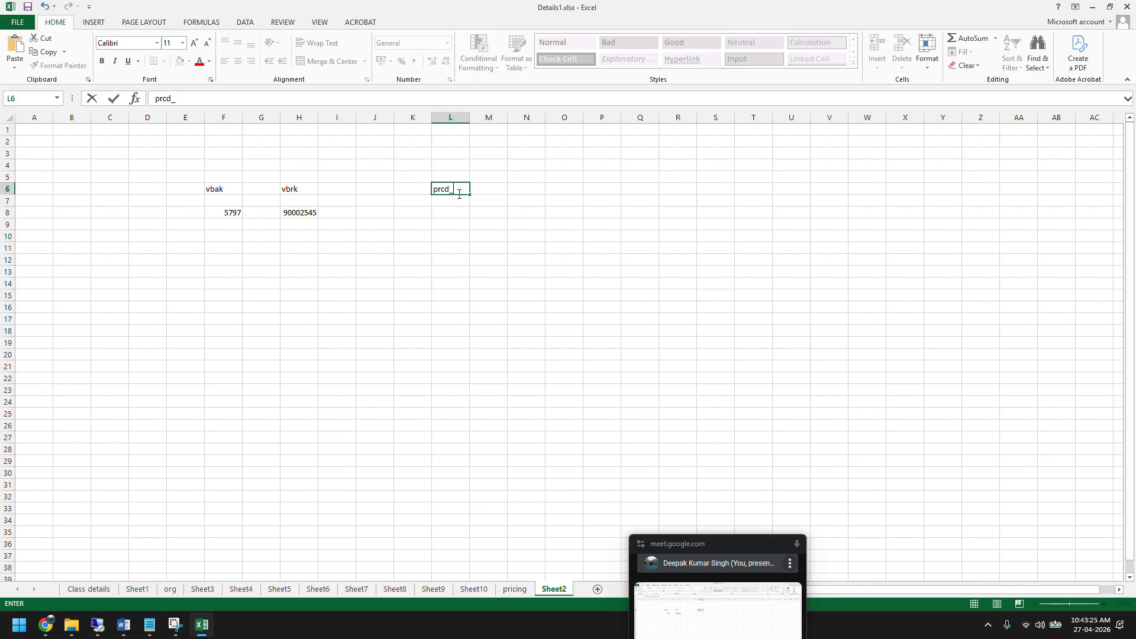
pyautogui.write('_elements')
pyautogui.press('Return')
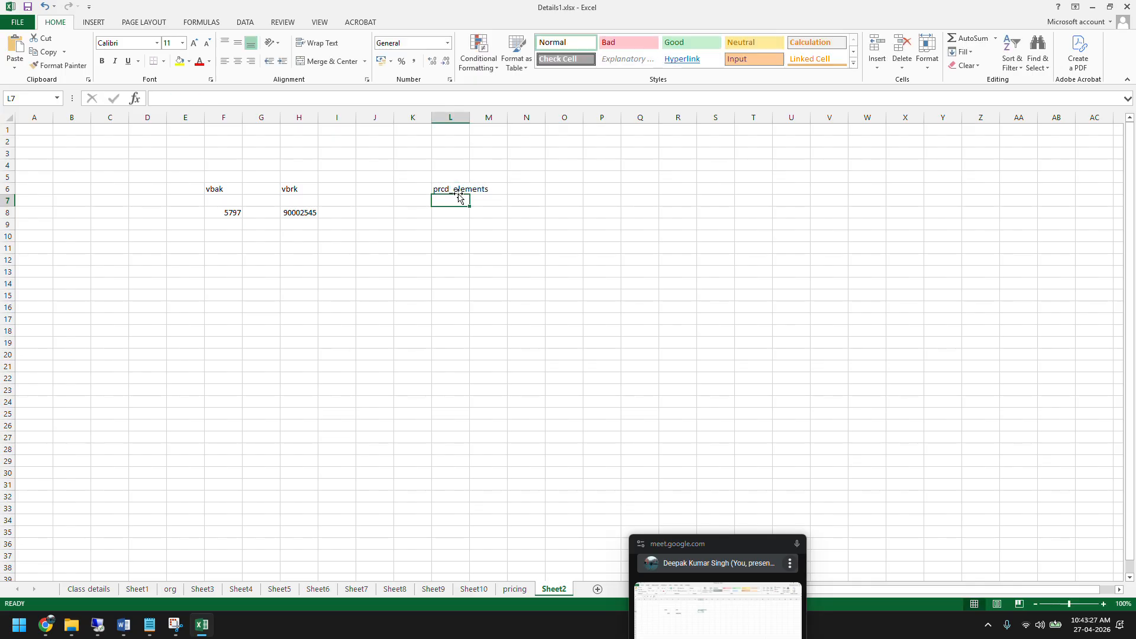
pyautogui.doubleClick(471, 121)
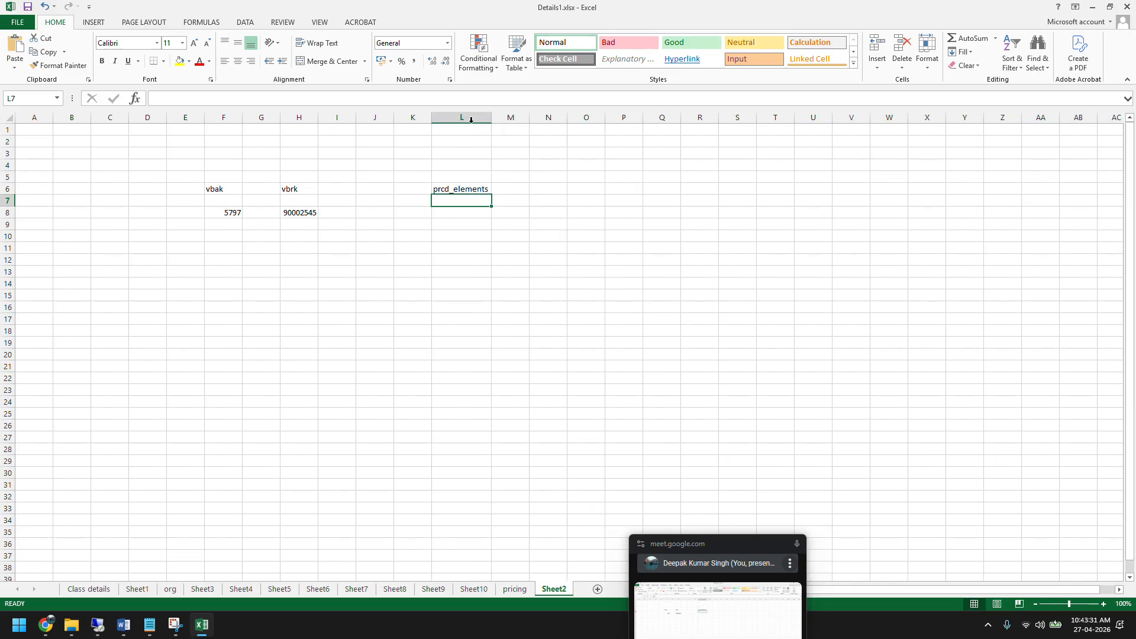
pyautogui.click(232, 213)
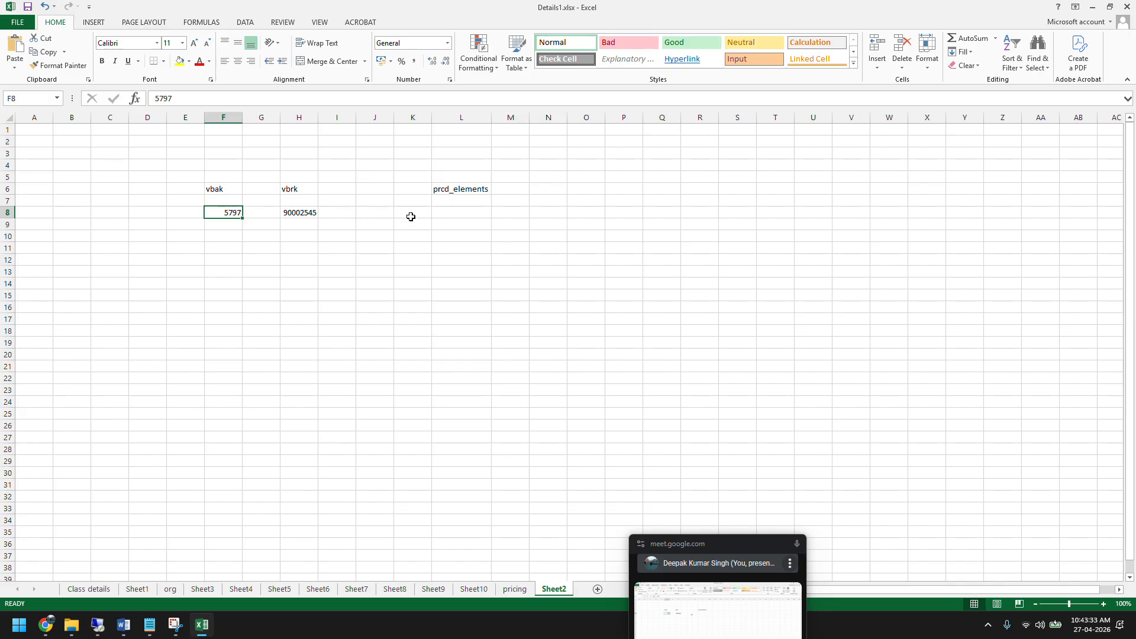
pyautogui.click(454, 211)
pyautogui.click(297, 213)
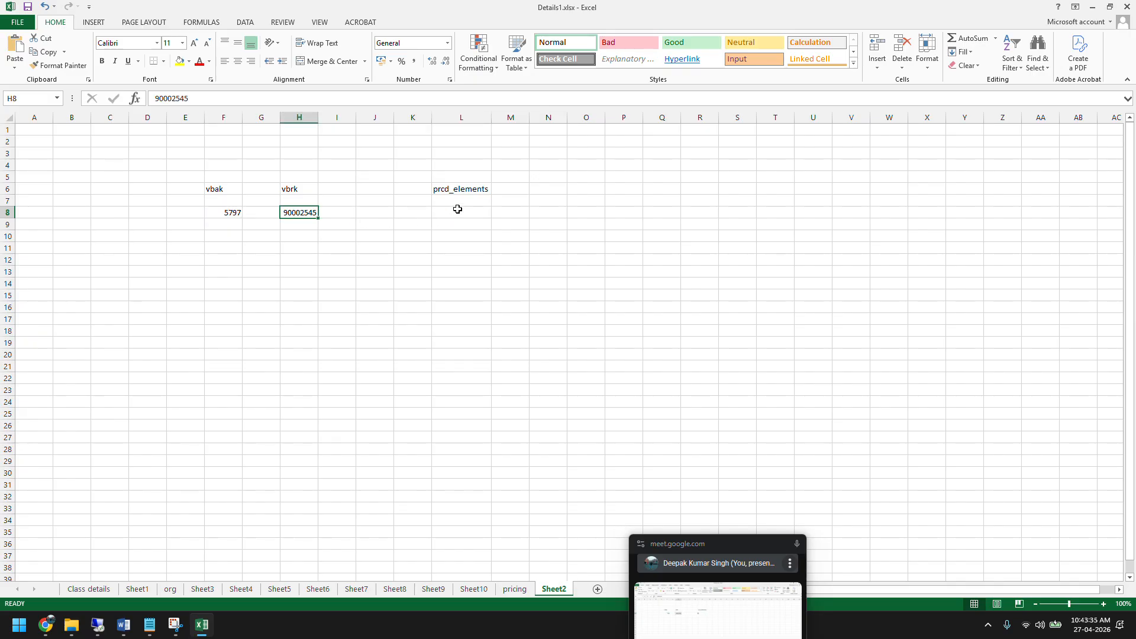
pyautogui.click(458, 209)
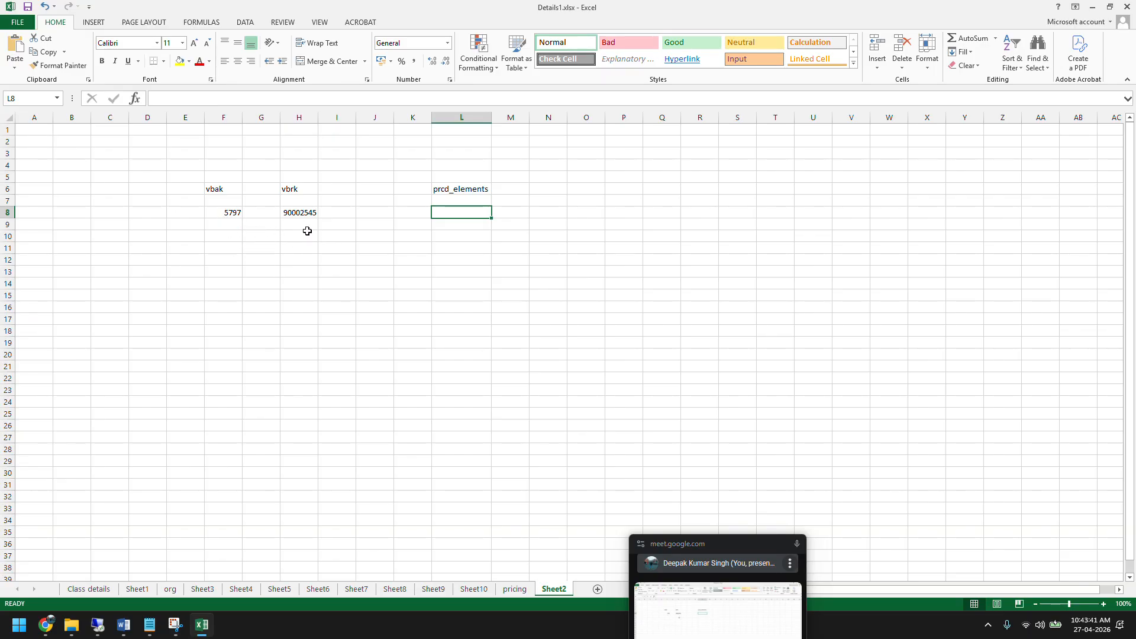
# Enter "document condition number" in cell G14 and autofit the width of column G.
pyautogui.click(262, 279)
pyautogui.write('documen')
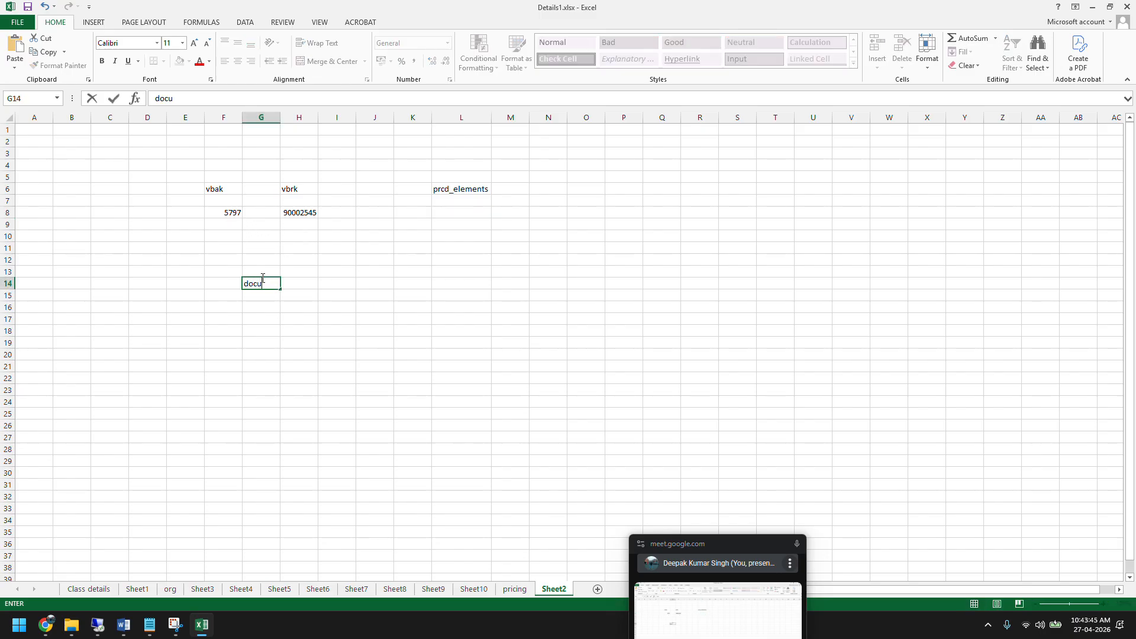
pyautogui.press('BackSpace')
pyautogui.press('BackSpace')
pyautogui.press('BackSpace')
pyautogui.write('ment condition number')
pyautogui.press('Return')
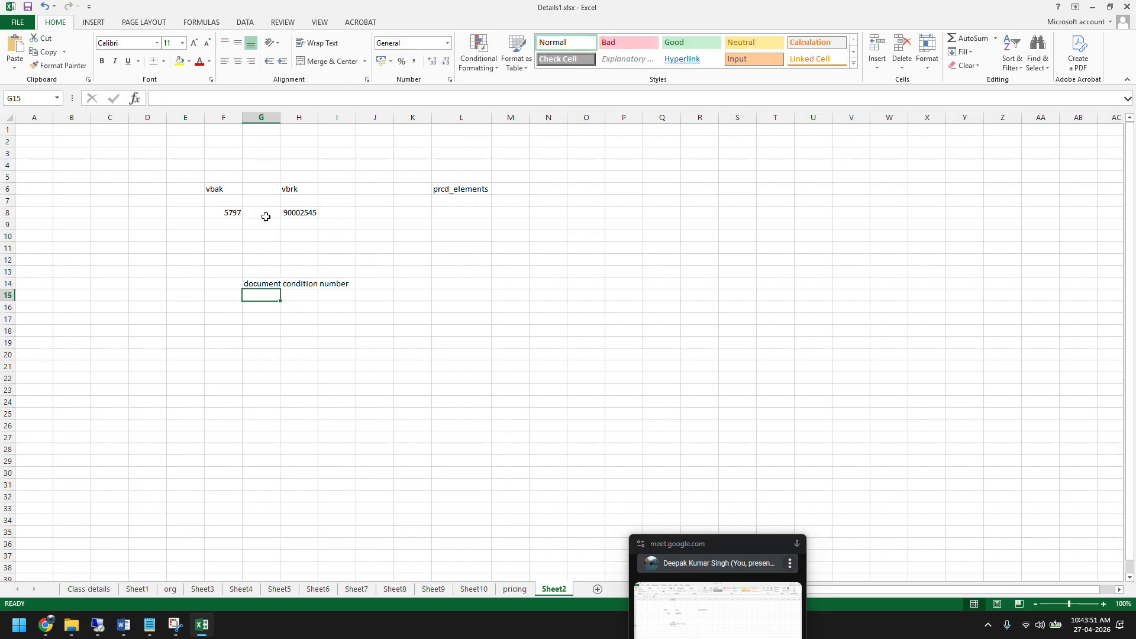
pyautogui.doubleClick(280, 117)
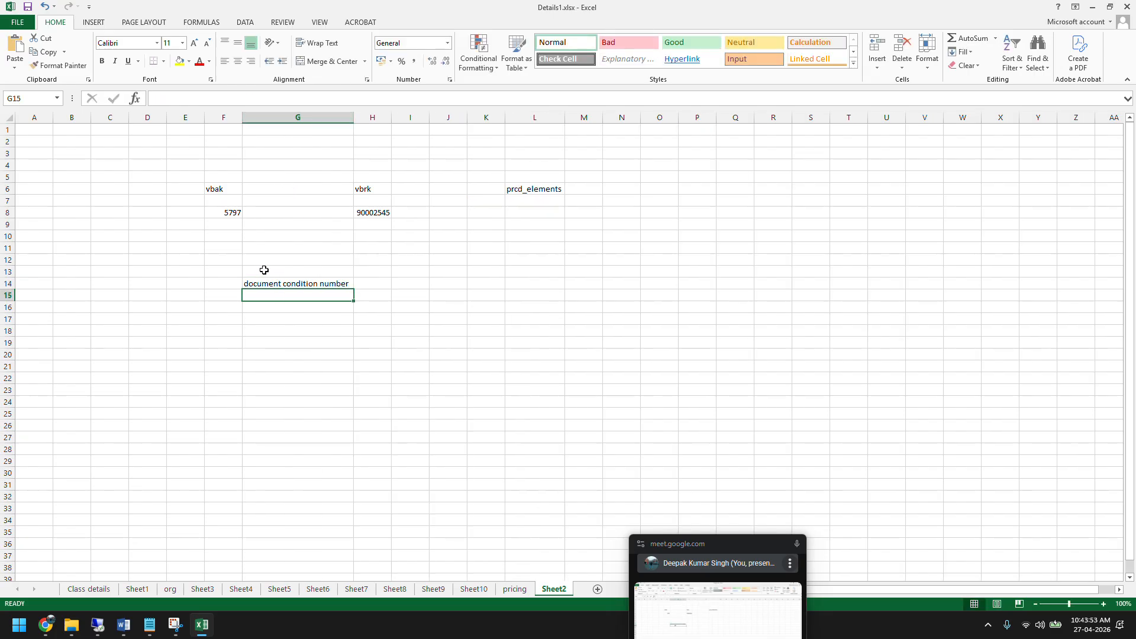
pyautogui.click(231, 213)
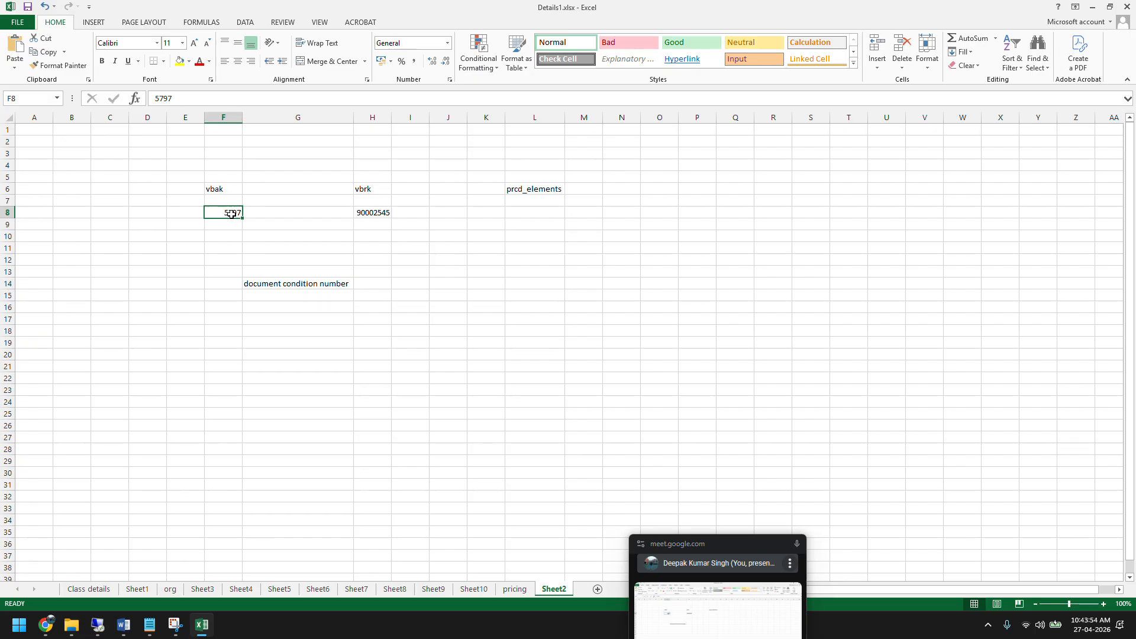
pyautogui.click(259, 293)
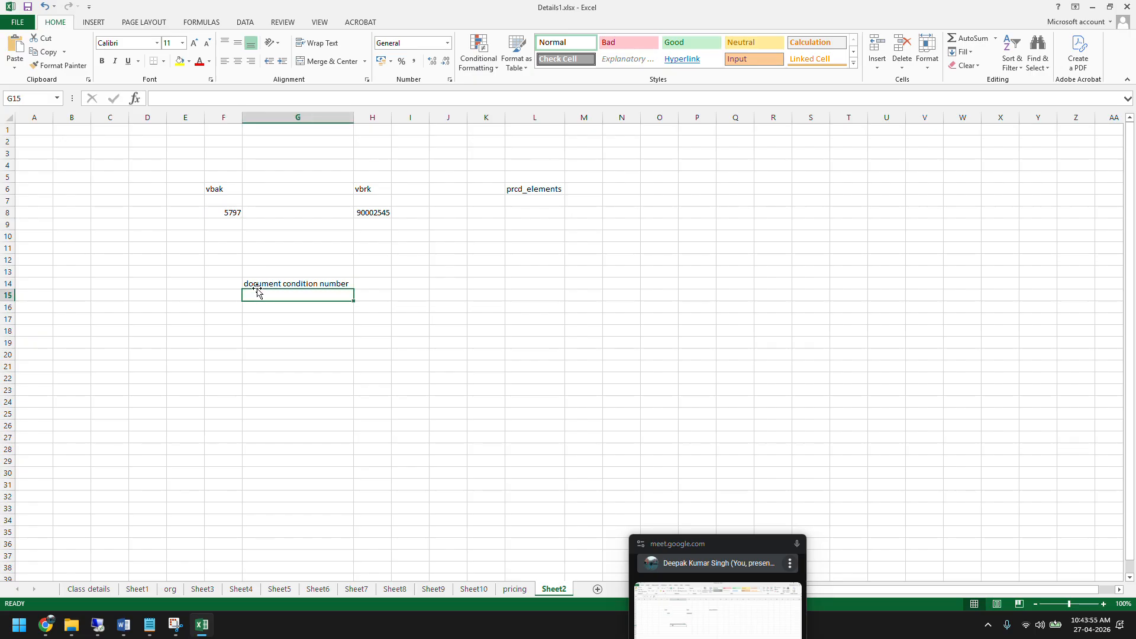
pyautogui.click(523, 191)
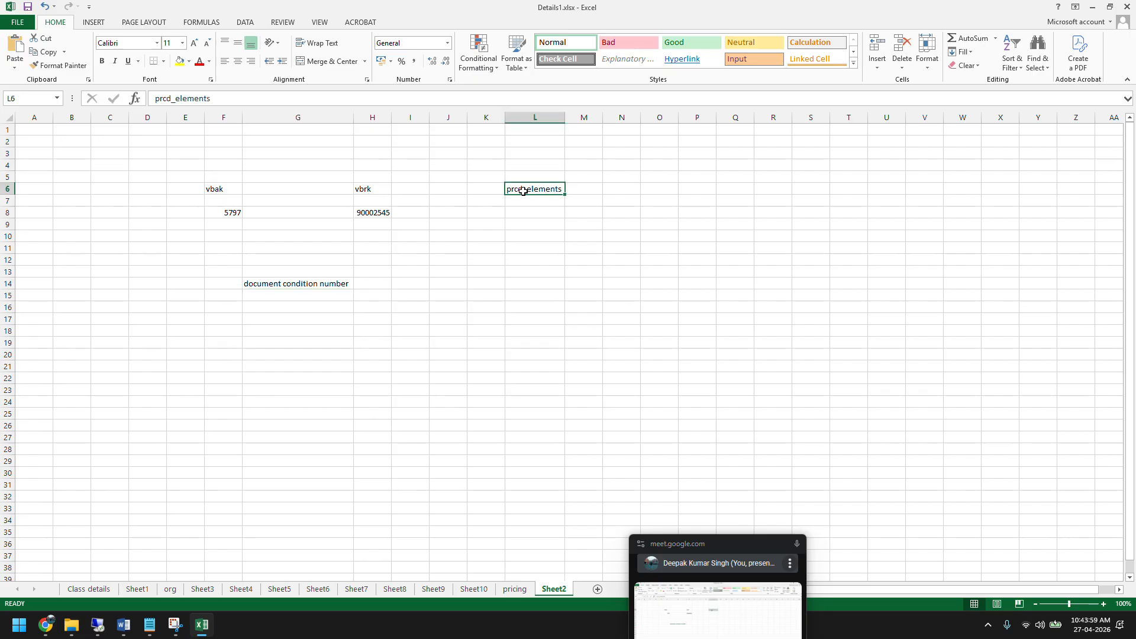
pyautogui.click(215, 202)
pyautogui.click(351, 212)
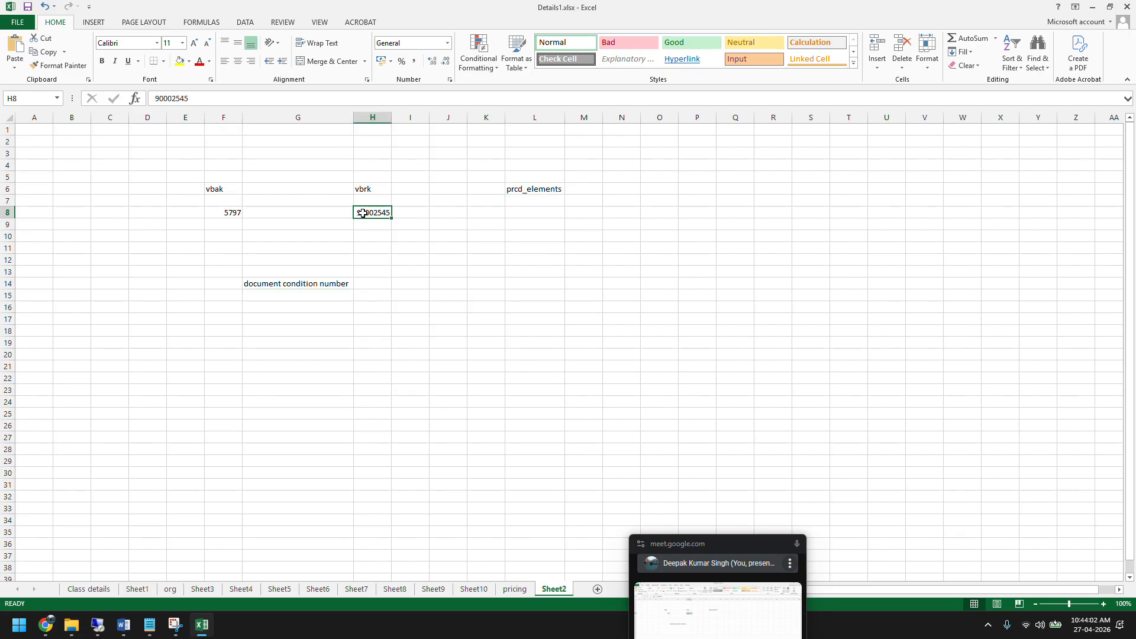
pyautogui.click(517, 214)
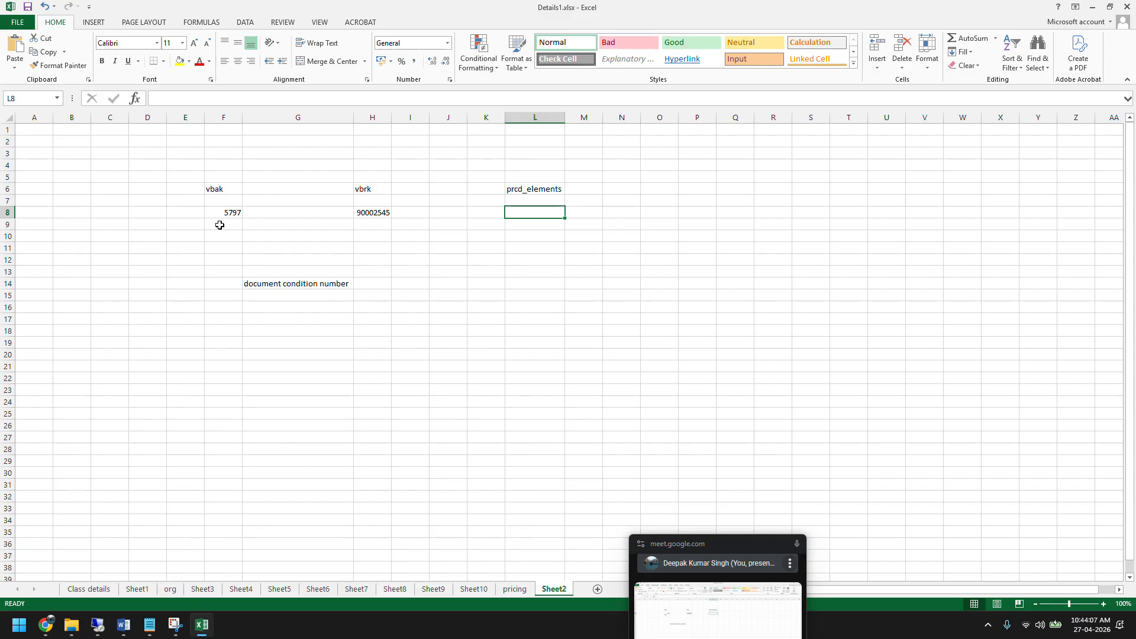
# Return to the SAP PRCD_ELEMENTS selection, clear the Doc. Condition from-value, and run the selection without restrictions.
pyautogui.click(98, 625)
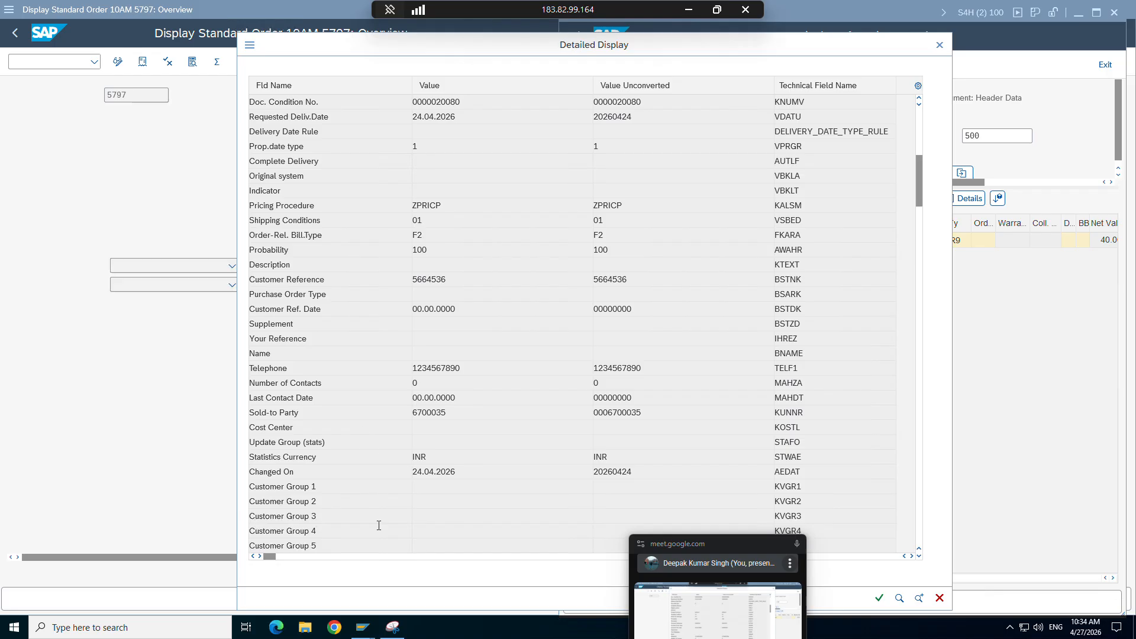
pyautogui.moveTo(394, 604)
pyautogui.click(456, 577)
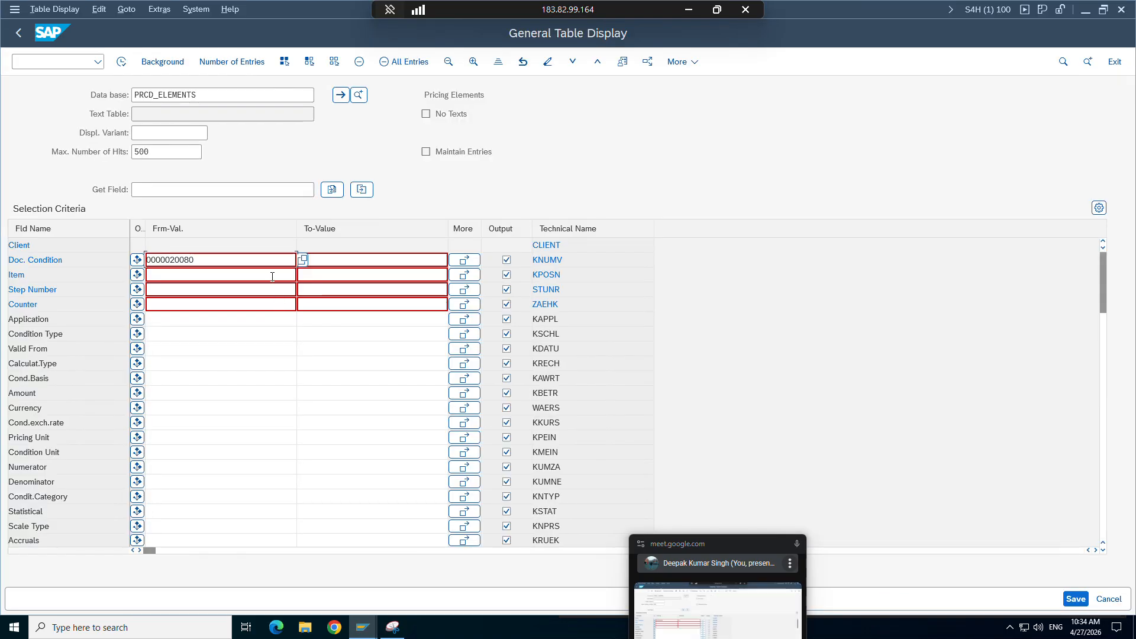
pyautogui.doubleClick(221, 255)
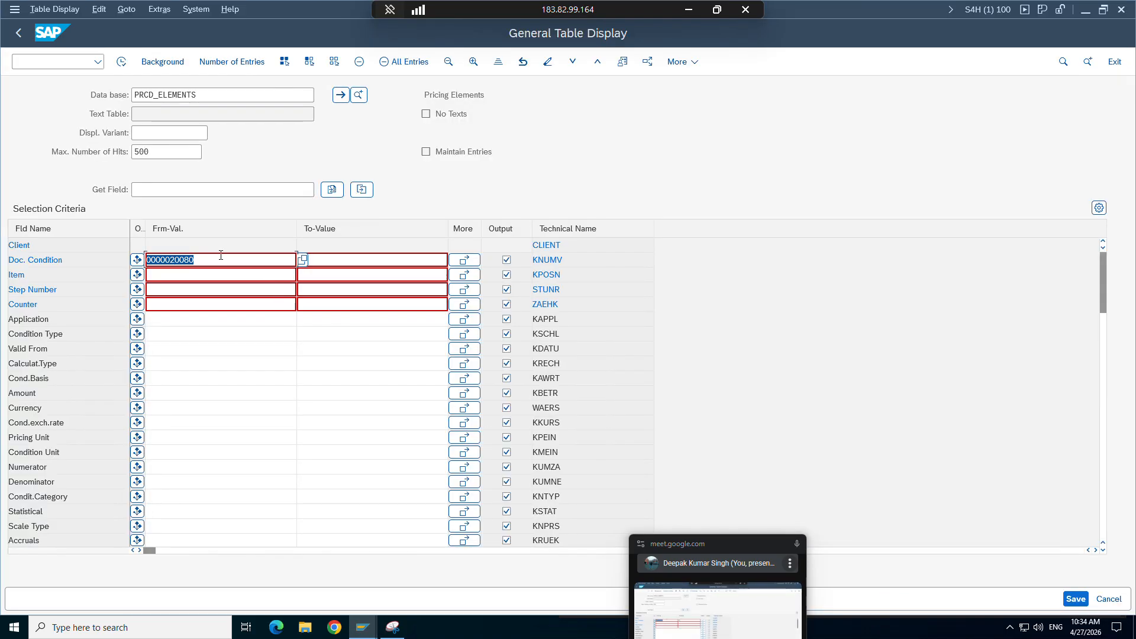
pyautogui.press('Delete')
pyautogui.click(121, 65)
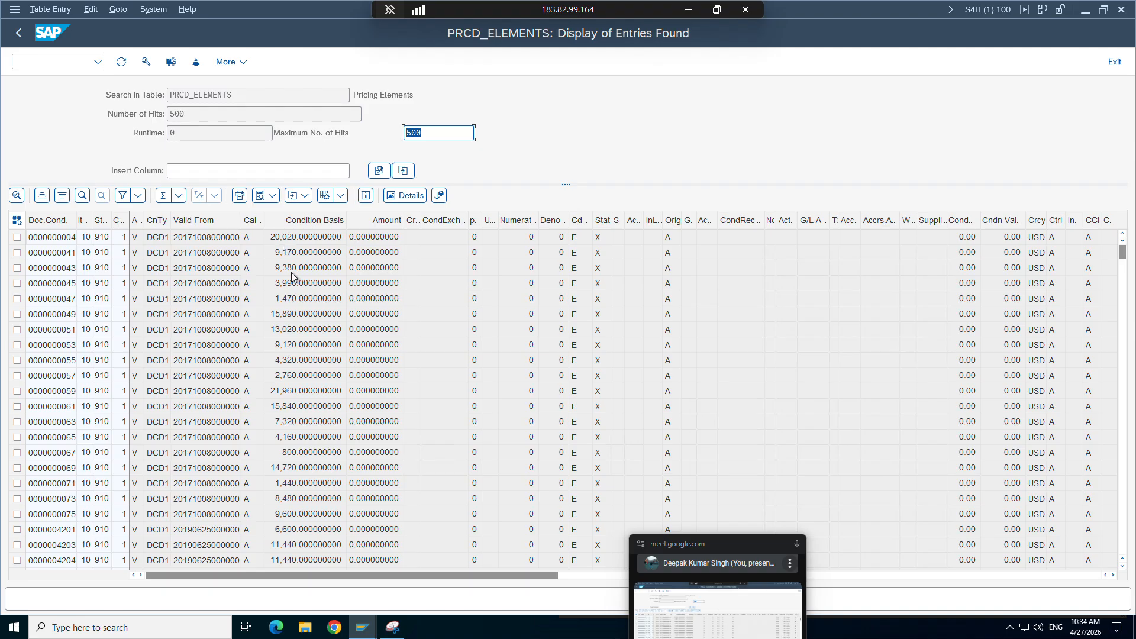
# Switch to the sales order display, open the conditions of item 10 and select the ZK30 condition.
pyautogui.click(362, 626)
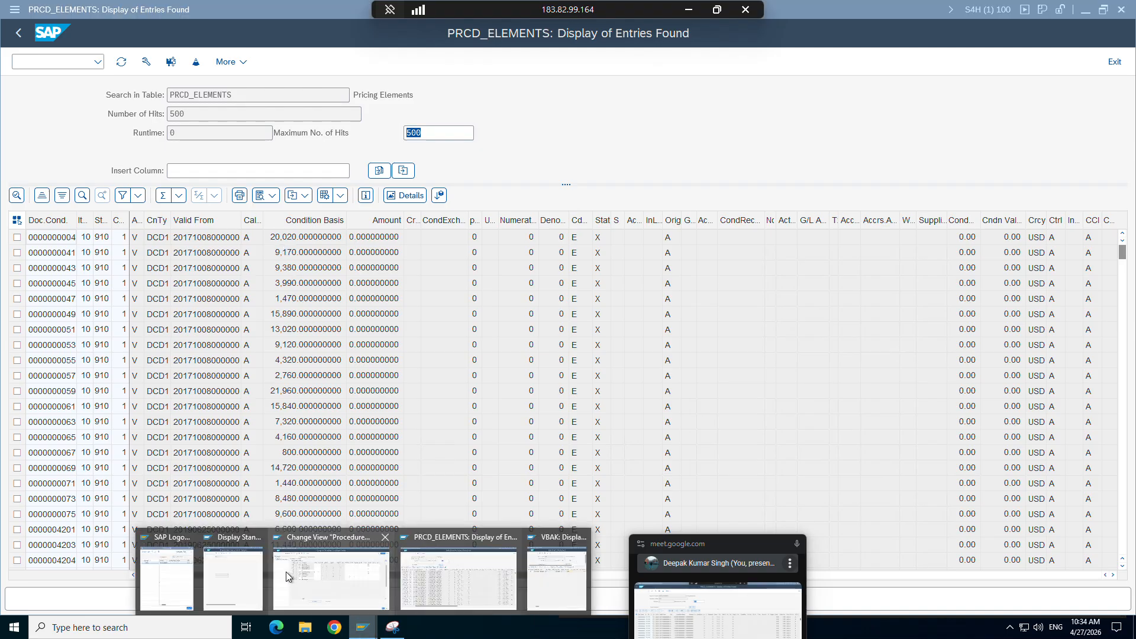
pyautogui.click(247, 556)
pyautogui.click(243, 190)
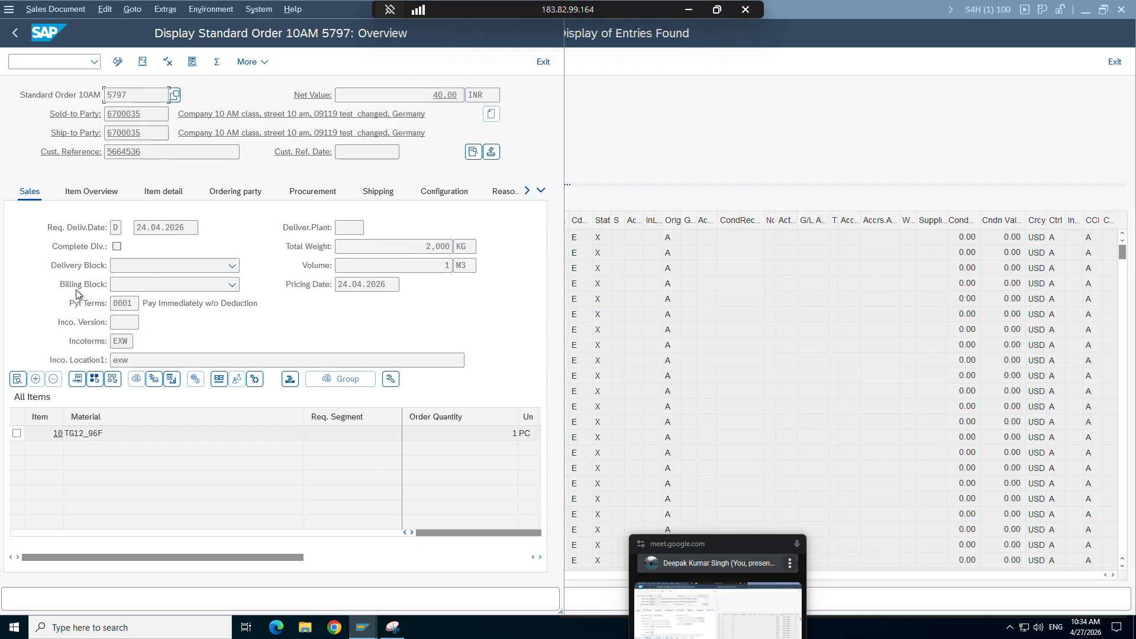
pyautogui.doubleClick(99, 435)
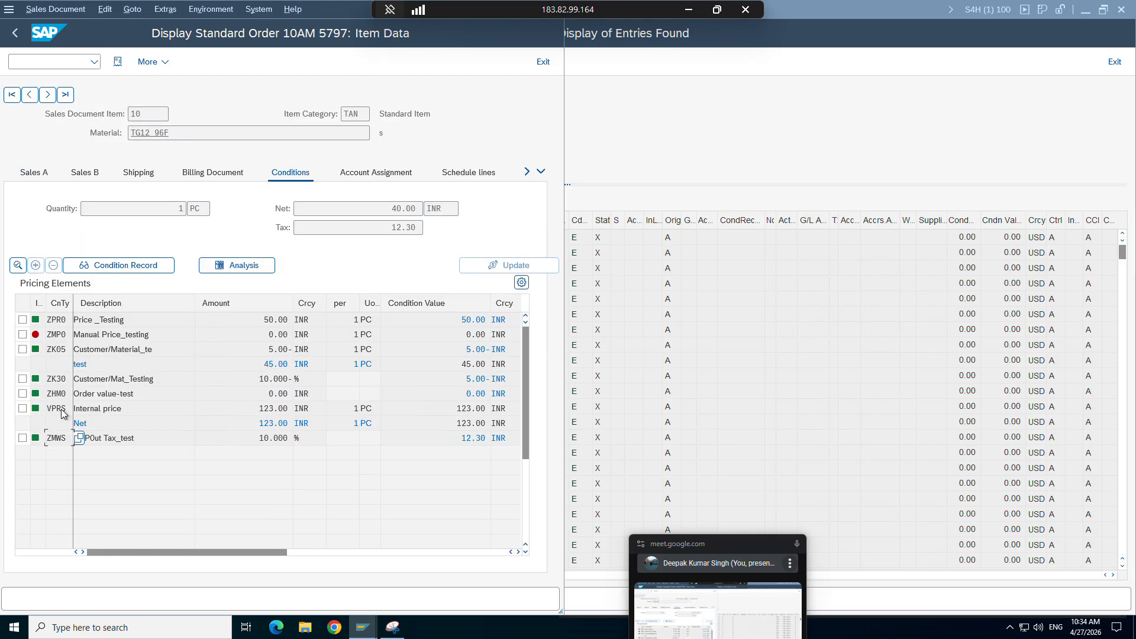
pyautogui.click(23, 379)
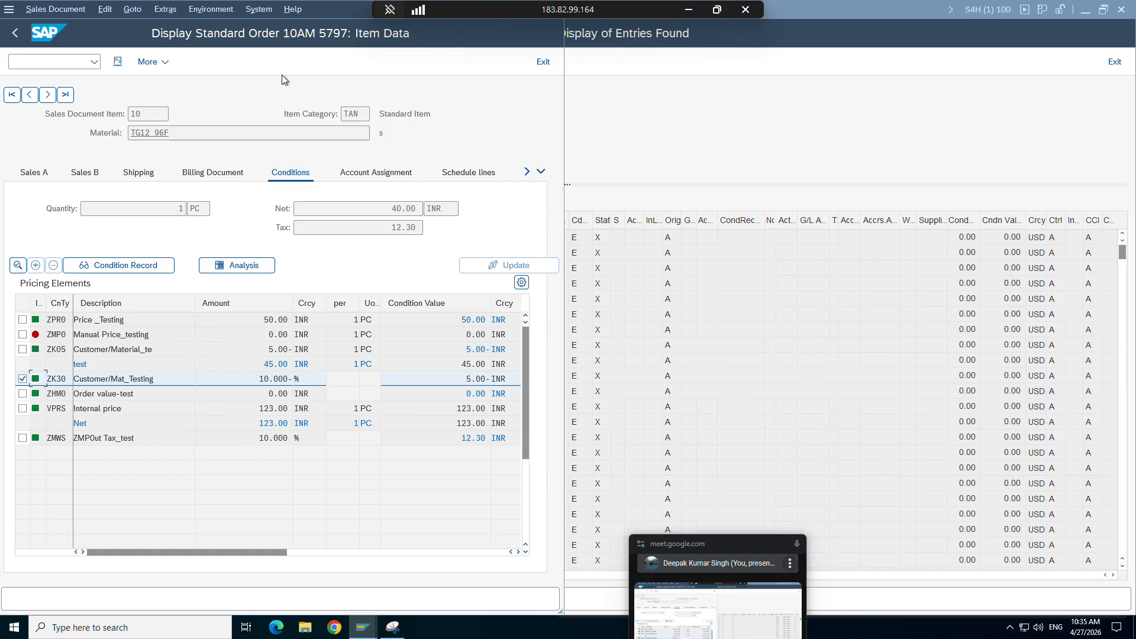
# Return to the PRCD_ELEMENTS results and widen the Doc. Condition column to show more of its heading.
pyautogui.click(677, 145)
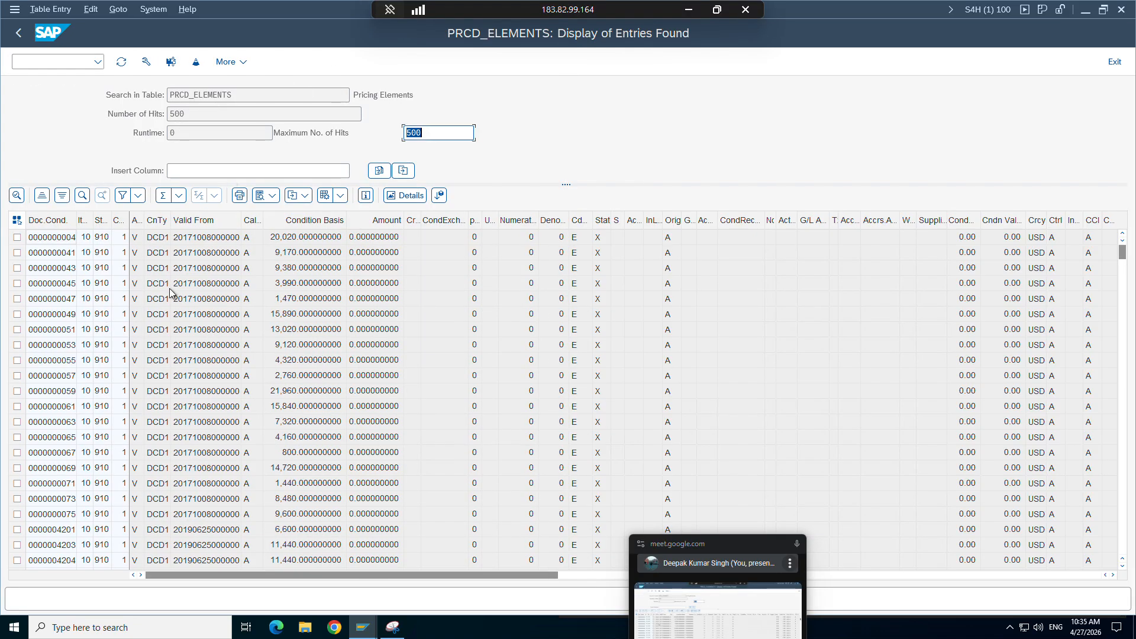
pyautogui.moveTo(76, 223); pyautogui.dragTo(98, 222)
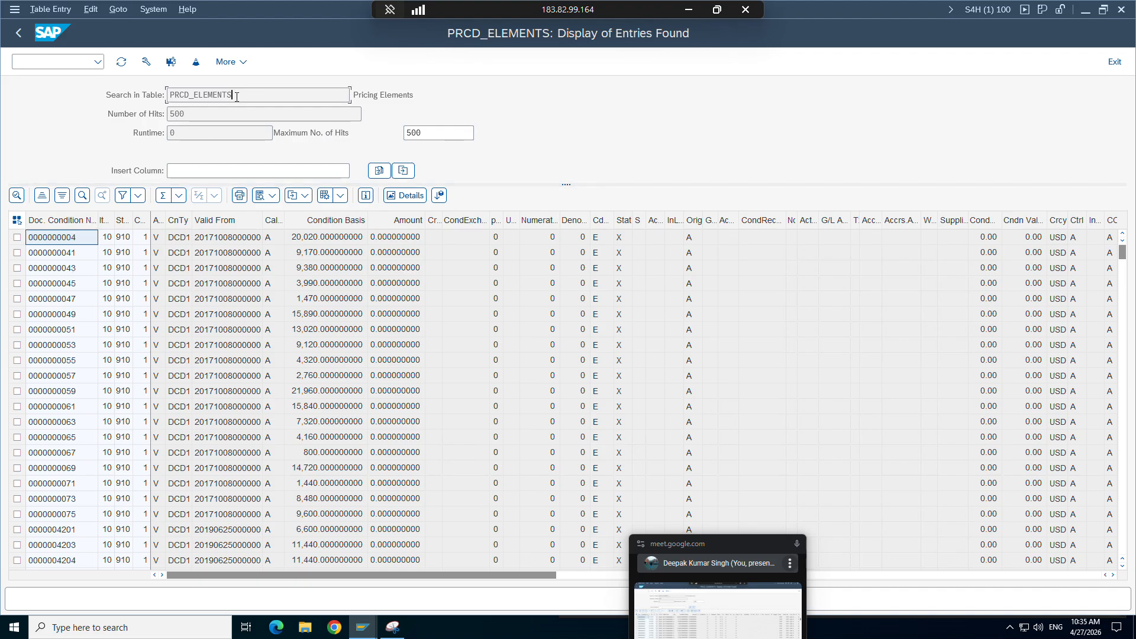
pyautogui.moveTo(236, 96); pyautogui.dragTo(162, 102)
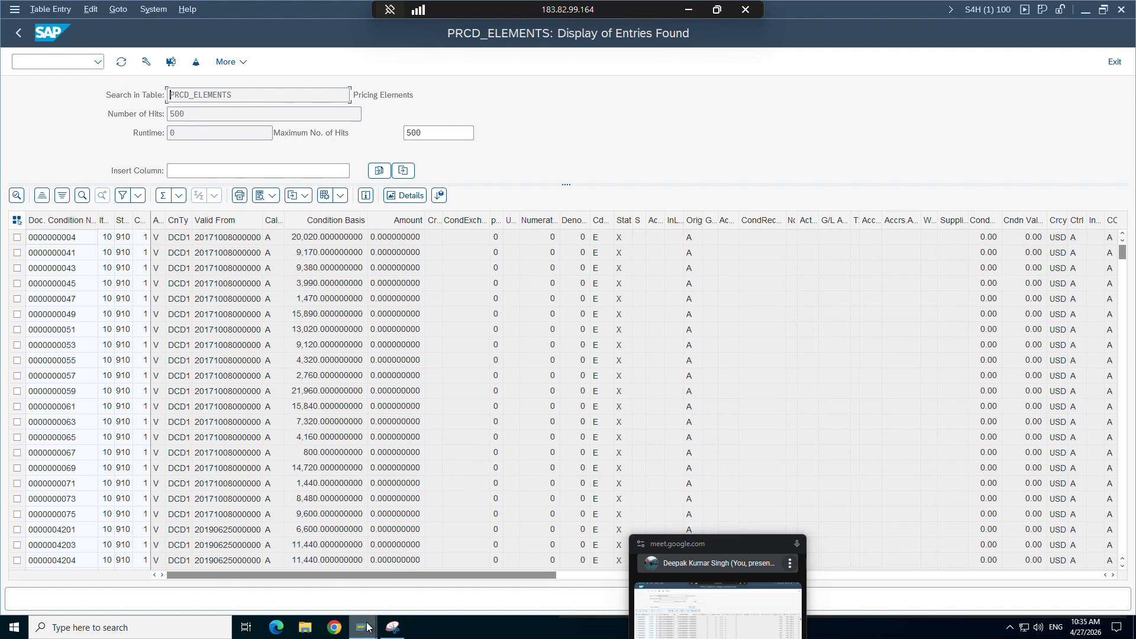
# Switch to the Excel sheet and review the vbak and vbrk table names with their sample document numbers.
pyautogui.moveTo(366, 628)
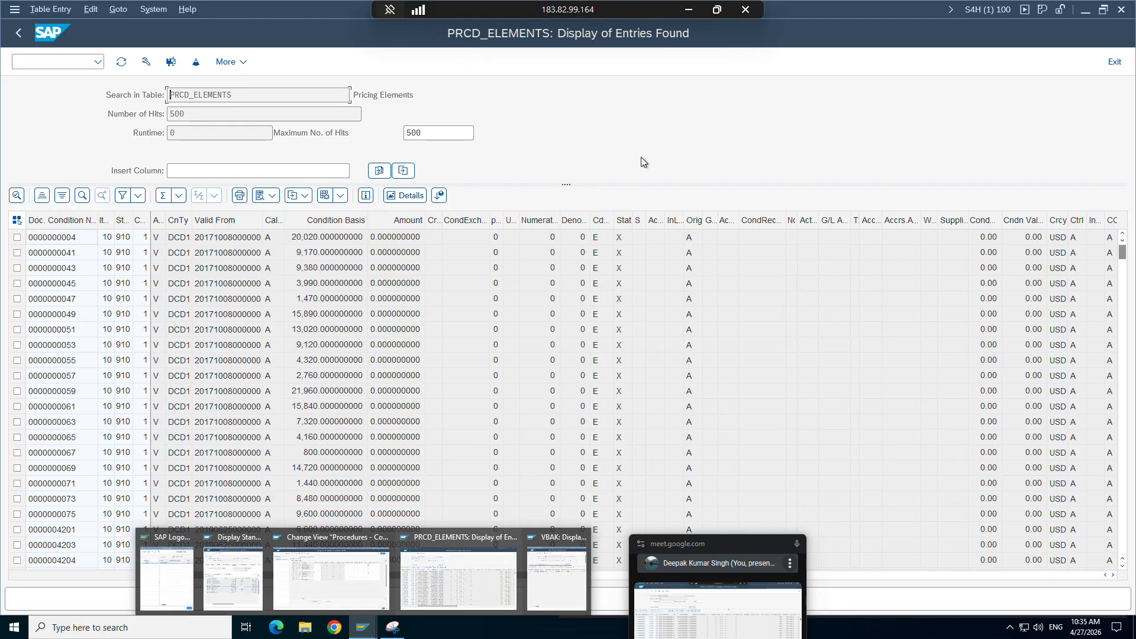
pyautogui.click(688, 10)
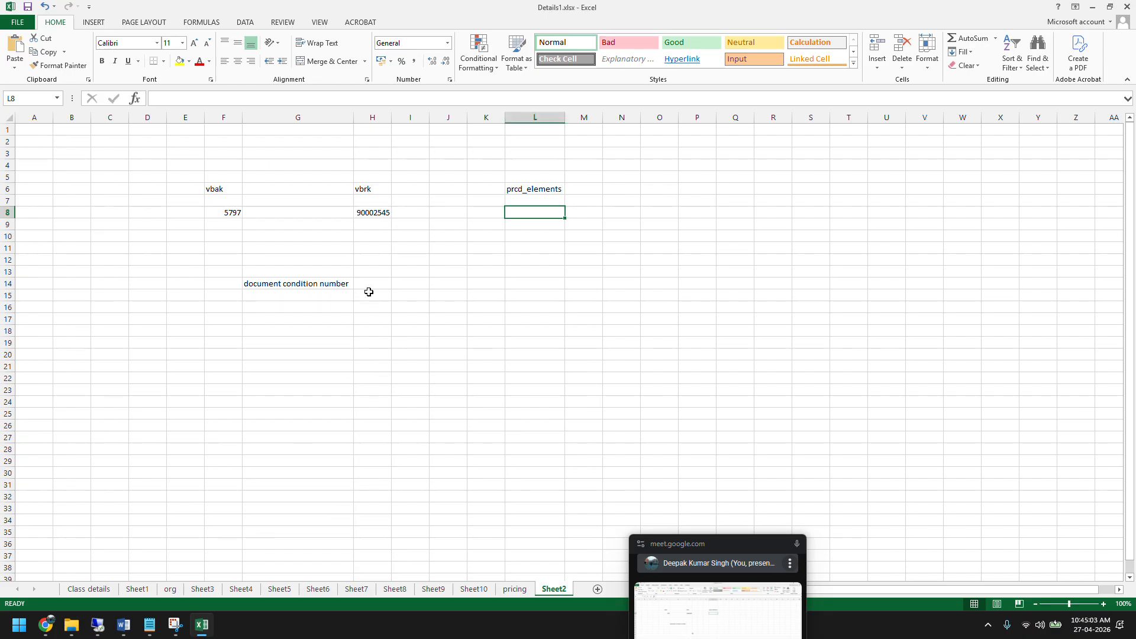
pyautogui.click(369, 216)
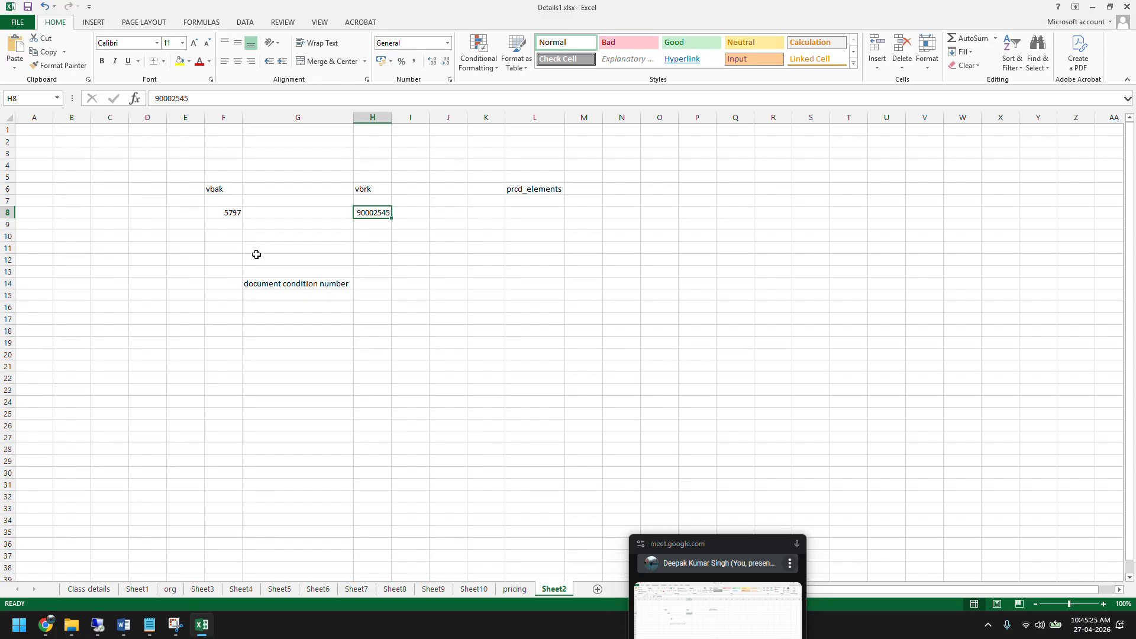
pyautogui.click(264, 295)
pyautogui.click(234, 211)
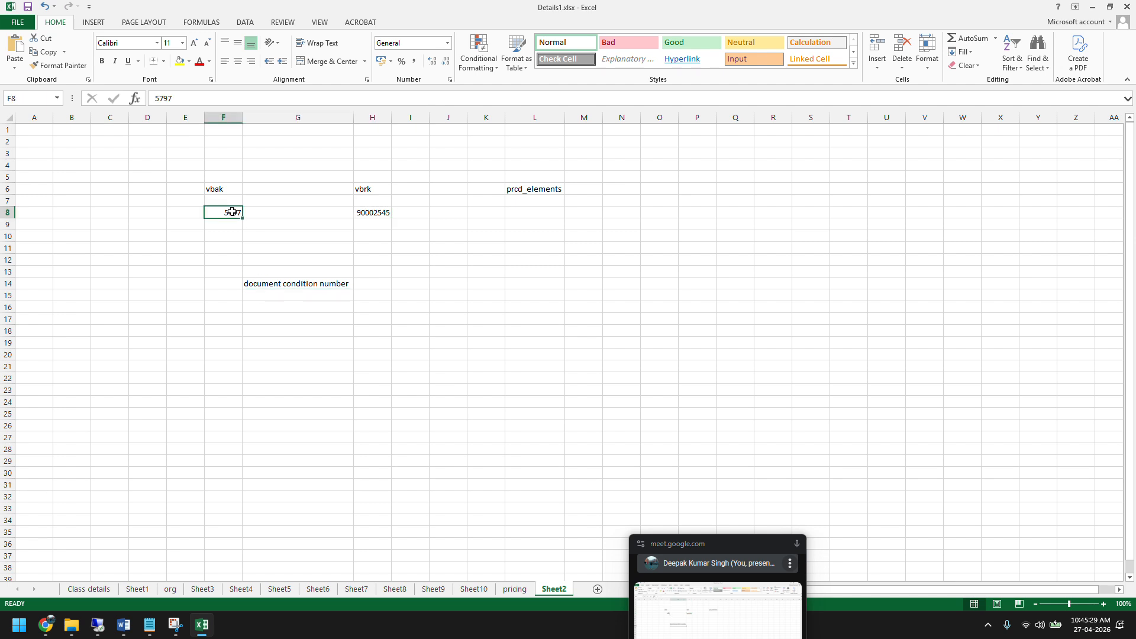
pyautogui.click(276, 308)
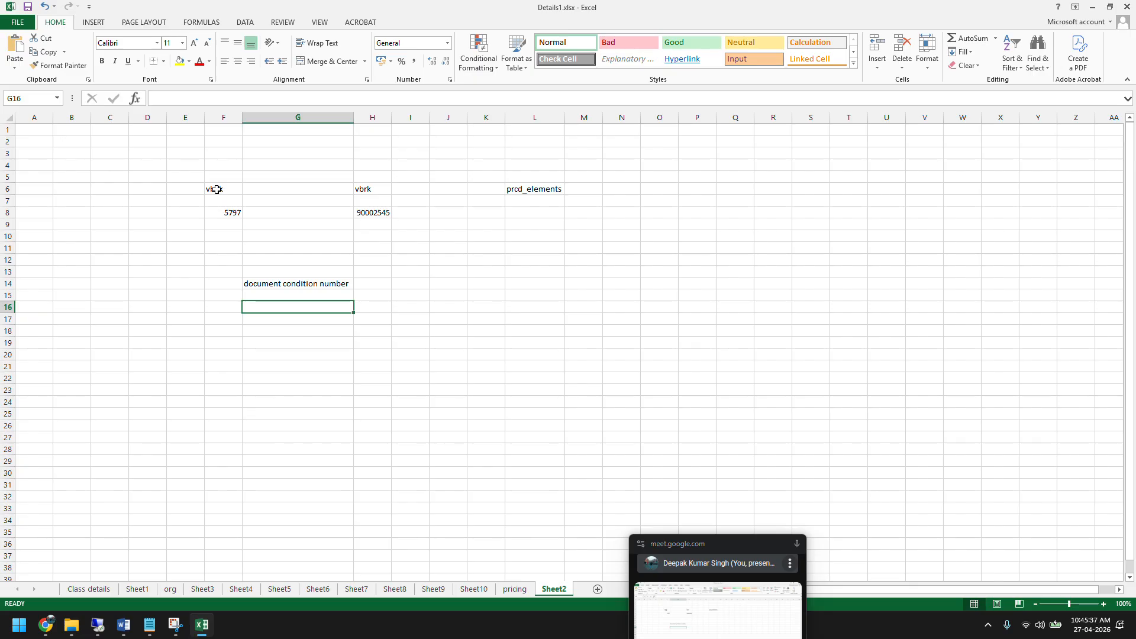
pyautogui.moveTo(217, 189); pyautogui.dragTo(219, 214)
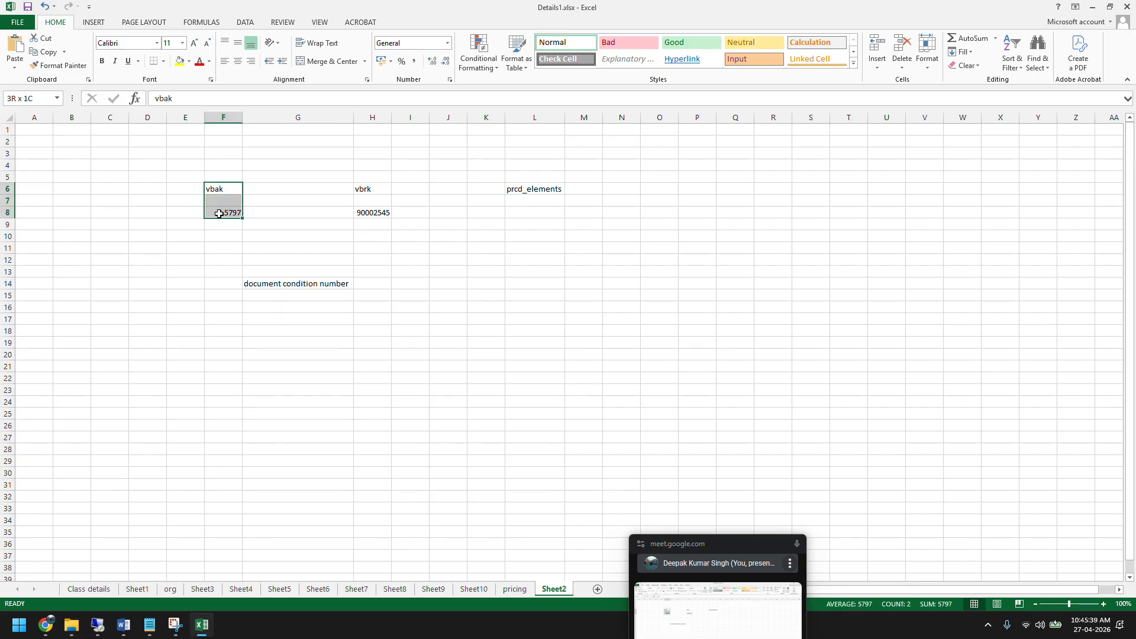
pyautogui.moveTo(362, 189); pyautogui.dragTo(373, 213)
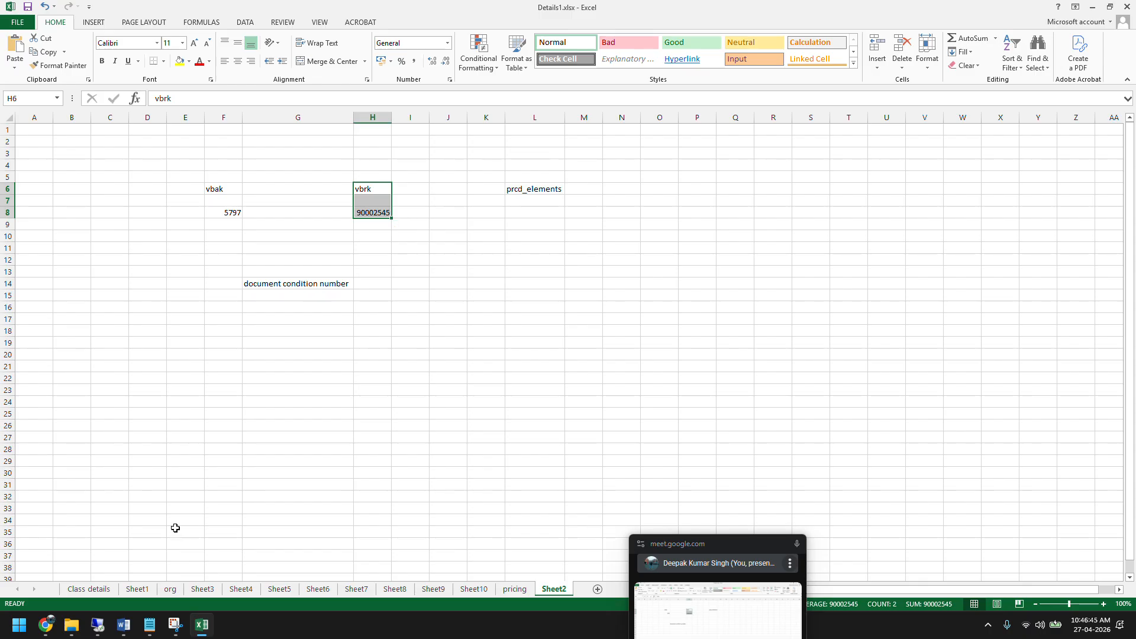
# Return to SAP, move the VBAK Detailed Display dialog aside and copy its Doc. Condition No. value.
pyautogui.moveTo(107, 628)
pyautogui.click(97, 625)
pyautogui.moveTo(364, 627)
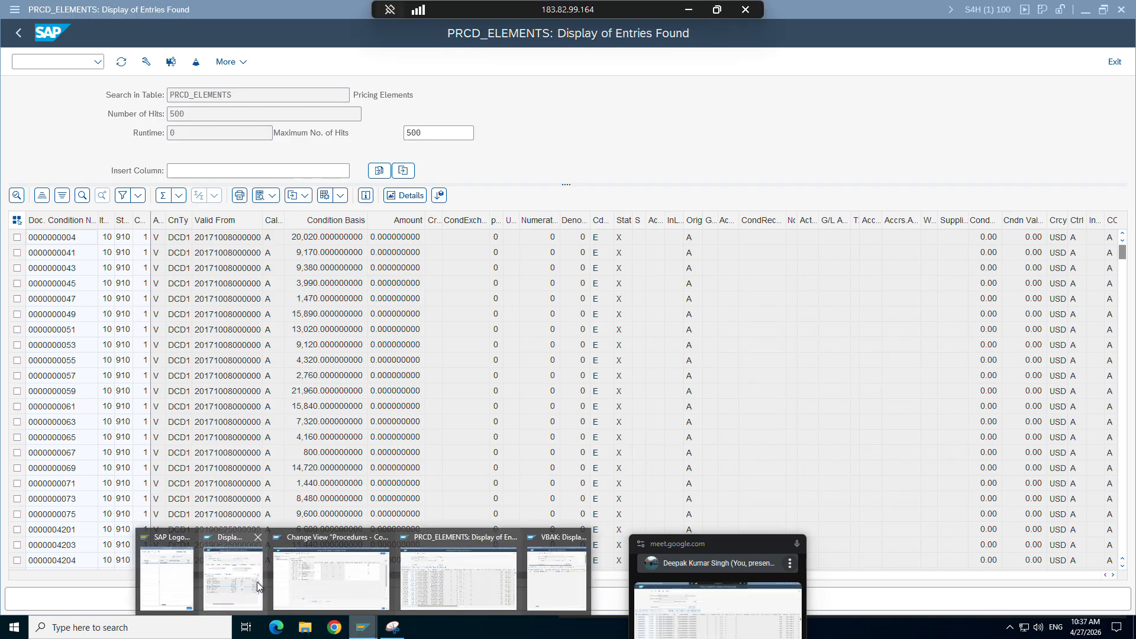
pyautogui.click(257, 581)
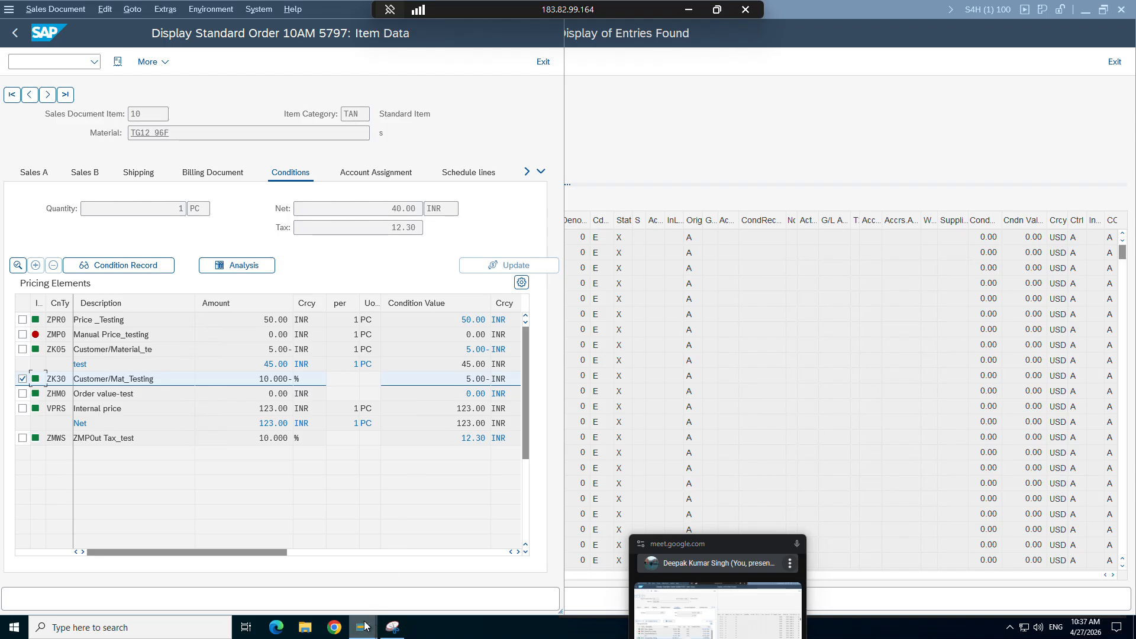
pyautogui.moveTo(364, 627)
pyautogui.click(556, 576)
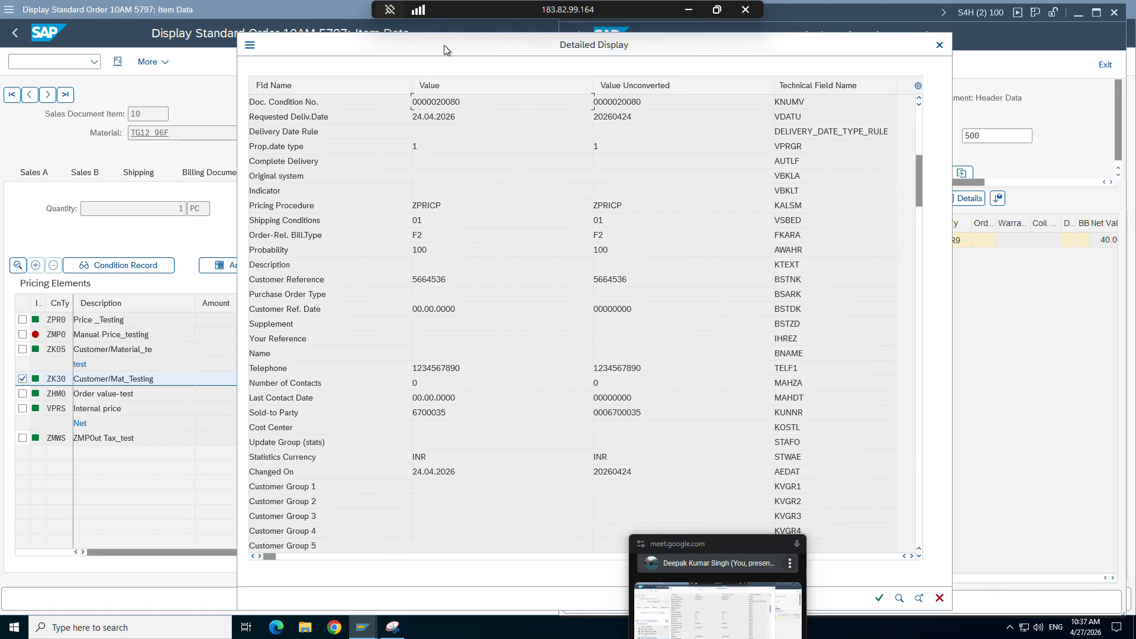
pyautogui.moveTo(446, 45); pyautogui.dragTo(686, 287)
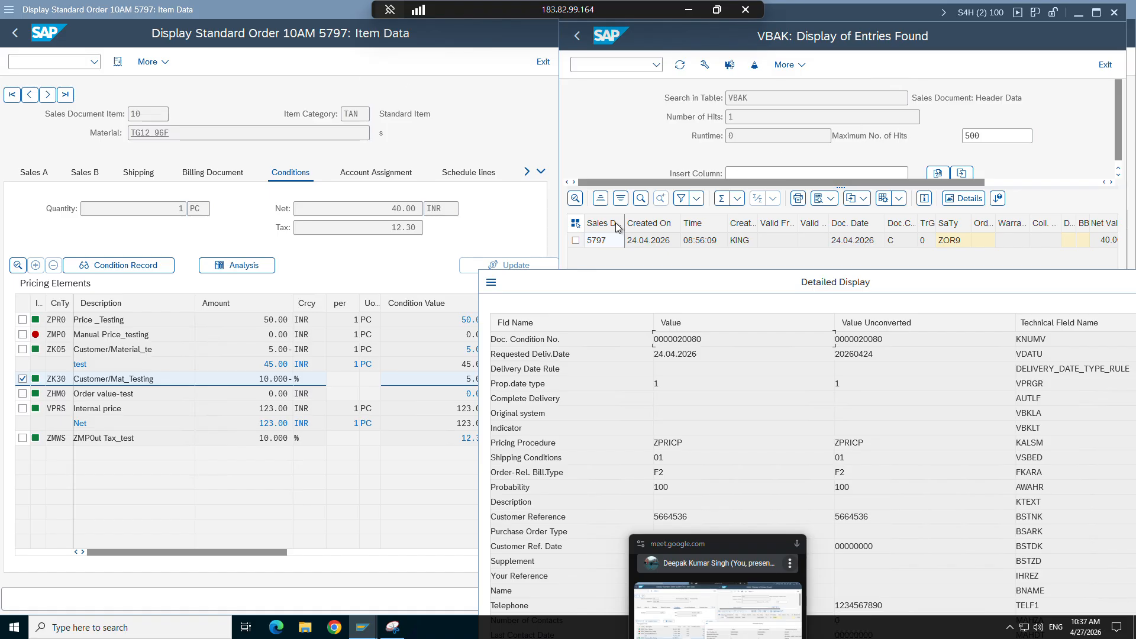
pyautogui.moveTo(702, 339); pyautogui.dragTo(654, 341)
pyautogui.hotkey('ctrl', 'c')
pyautogui.moveTo(362, 636)
pyautogui.click(459, 571)
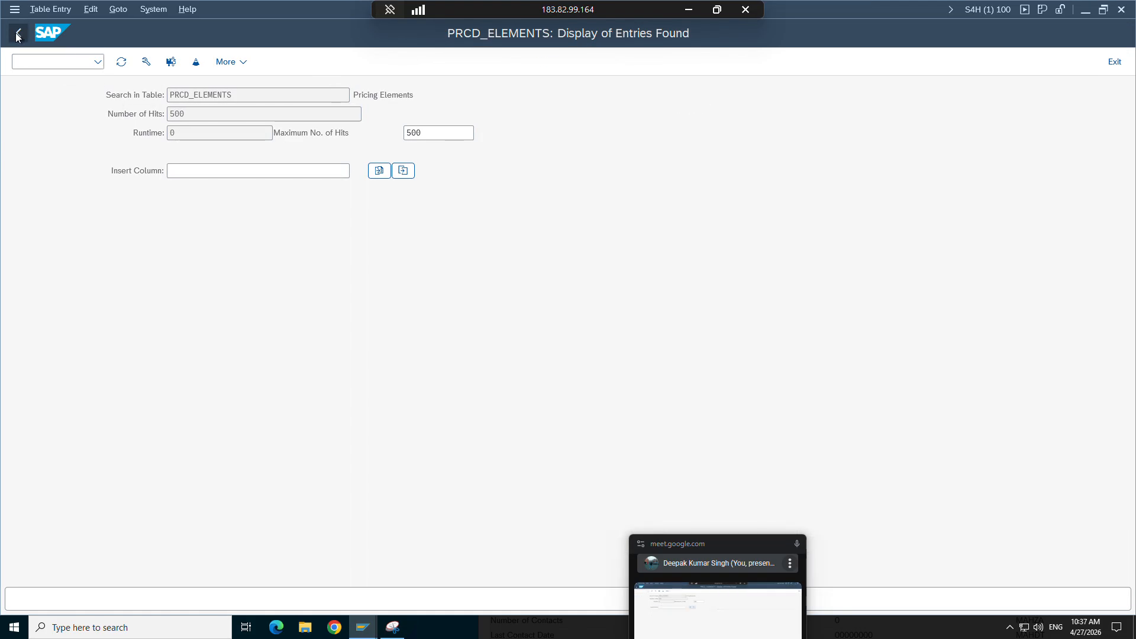
pyautogui.click(17, 36)
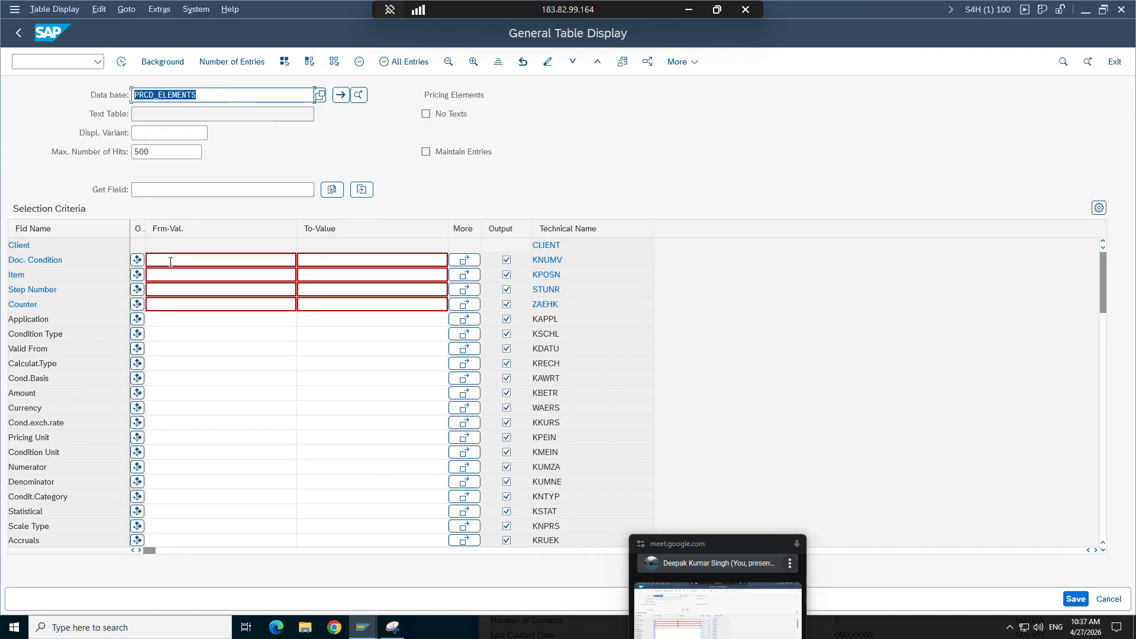
pyautogui.click(171, 262)
pyautogui.hotkey('ctrl', 'v')
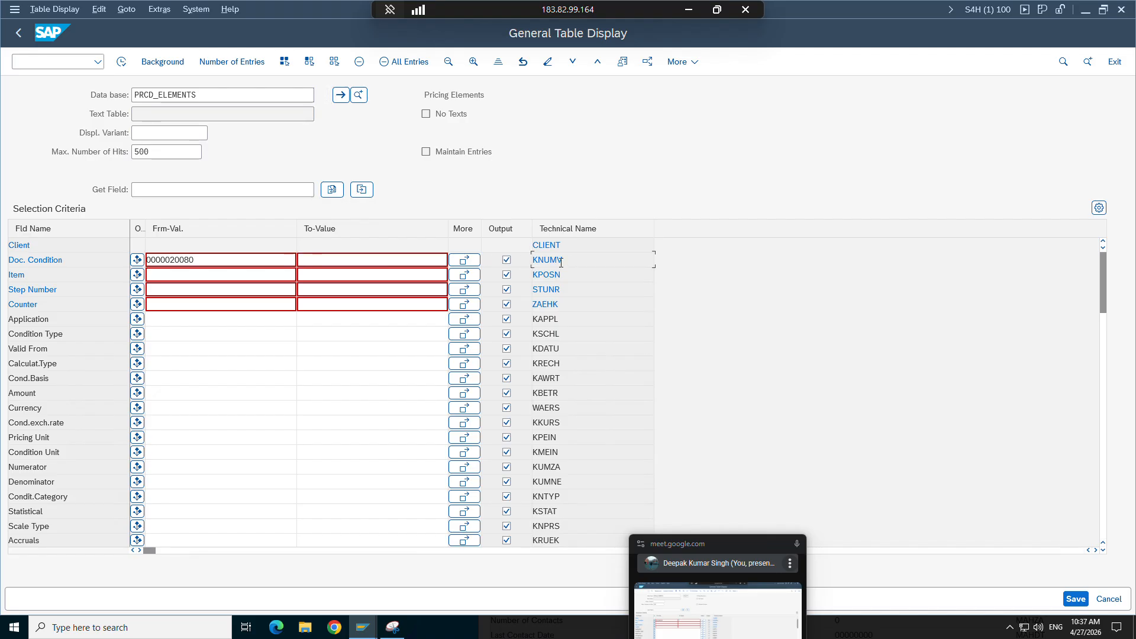
pyautogui.moveTo(563, 261); pyautogui.dragTo(532, 261)
pyautogui.click(121, 62)
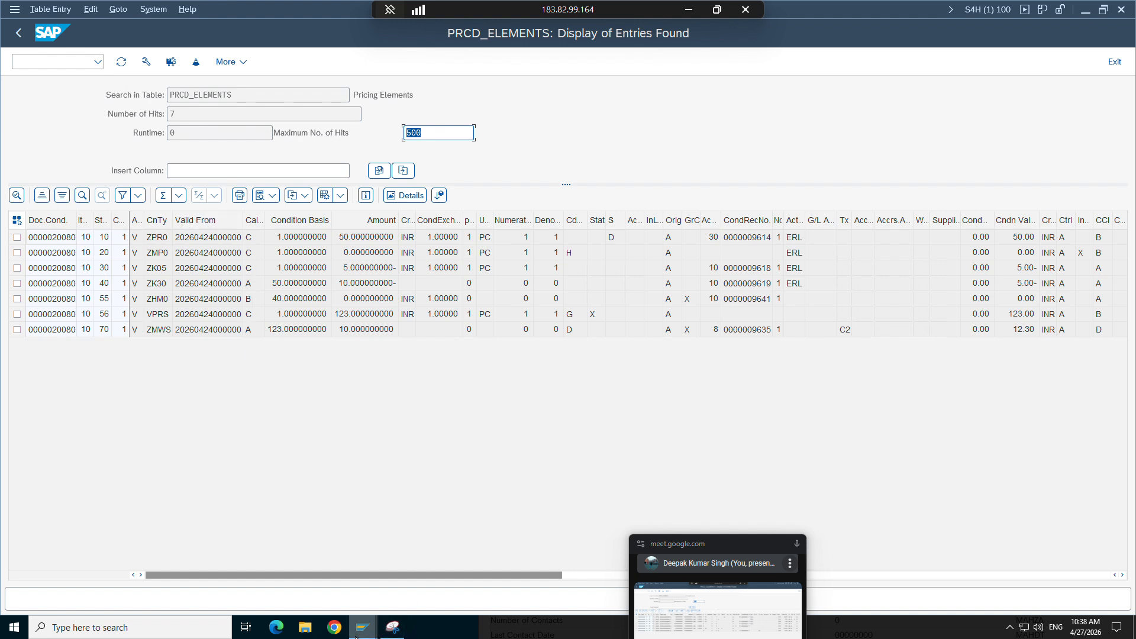
# Compare the sales order item's pricing conditions with the PRCD_ELEMENTS entries.
pyautogui.moveTo(363, 627)
pyautogui.click(240, 568)
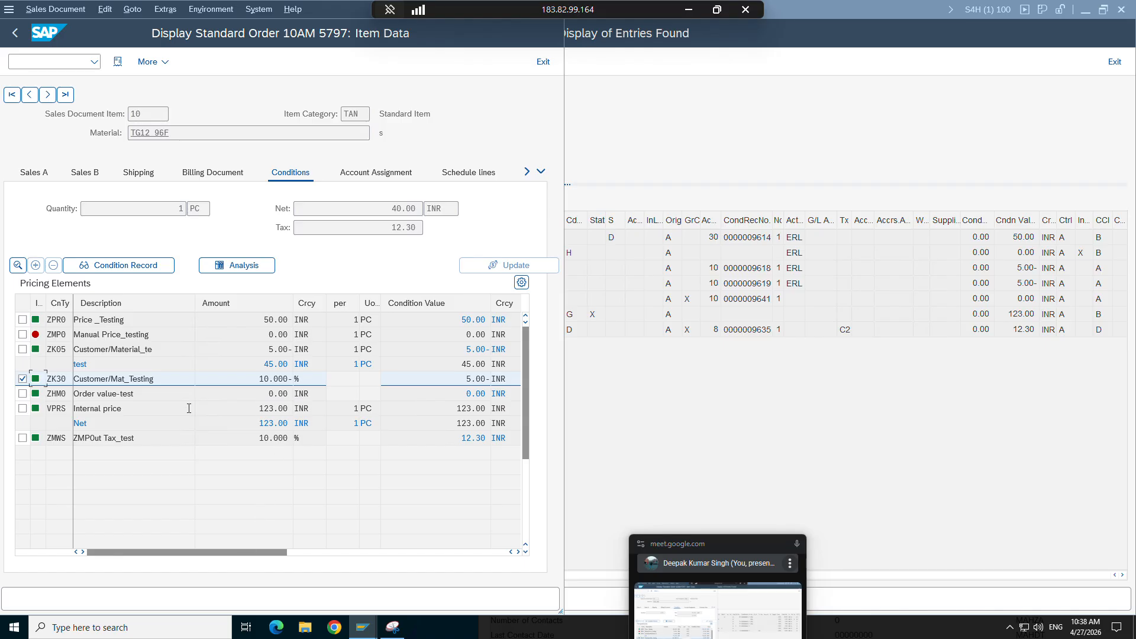
pyautogui.moveTo(363, 627)
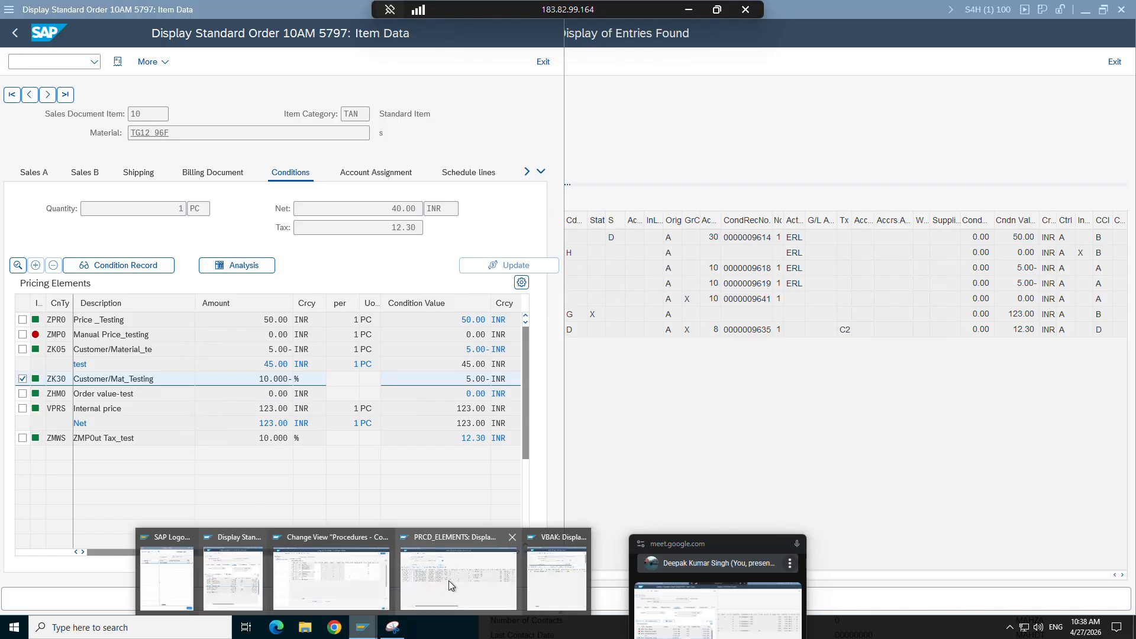
pyautogui.click(455, 568)
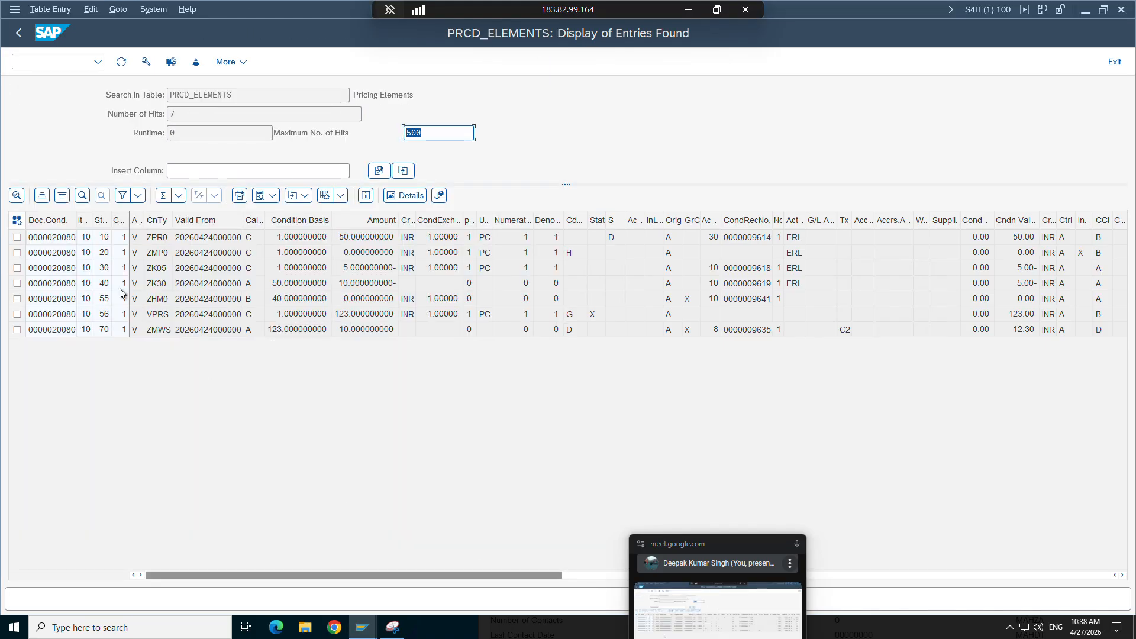
# Filter the PRCD_ELEMENTS entries by condition type ZK30.
pyautogui.click(158, 220)
pyautogui.click(128, 197)
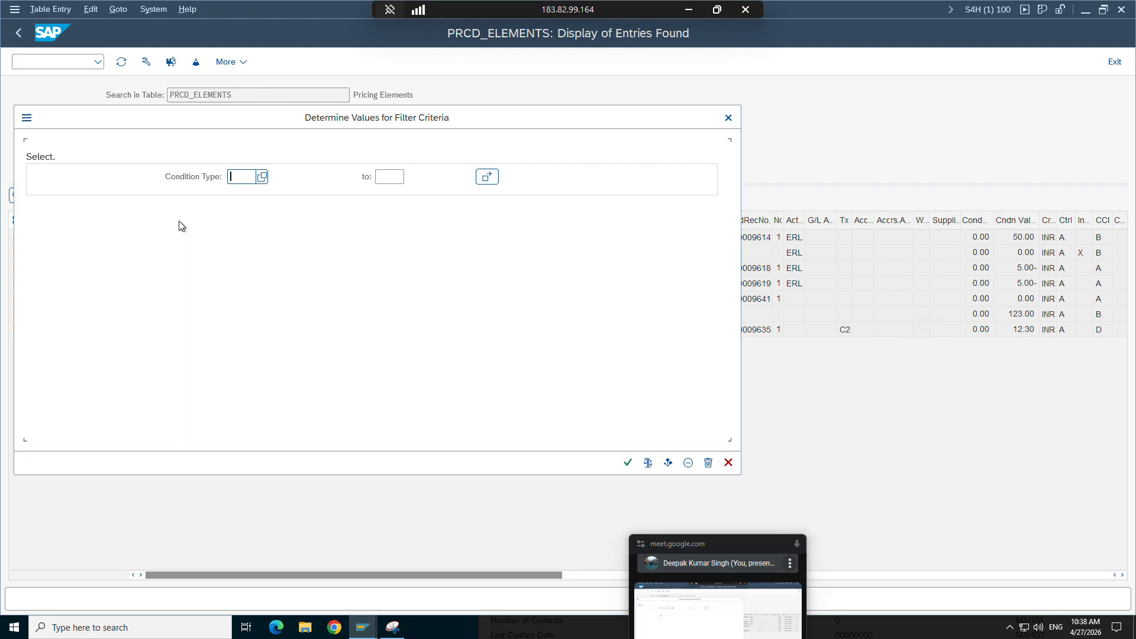
pyautogui.write('zk30')
pyautogui.press('Return')
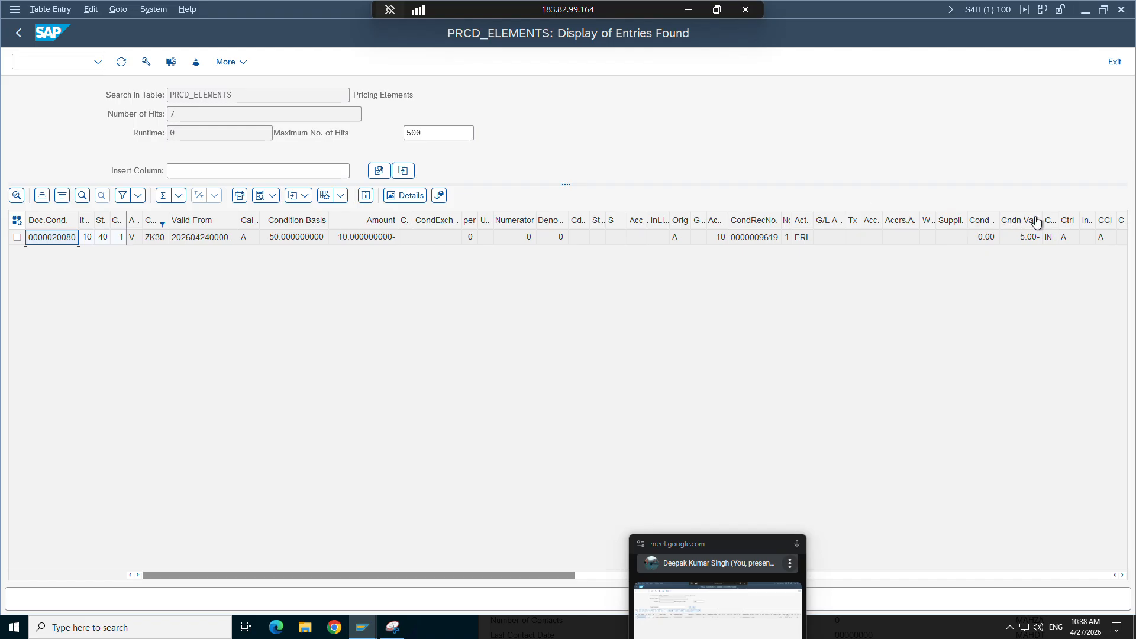
# Widen the Condition Value column to show its full heading and select the column.
pyautogui.moveTo(1042, 220); pyautogui.dragTo(1085, 220)
pyautogui.click(1057, 238)
pyautogui.click(1041, 220)
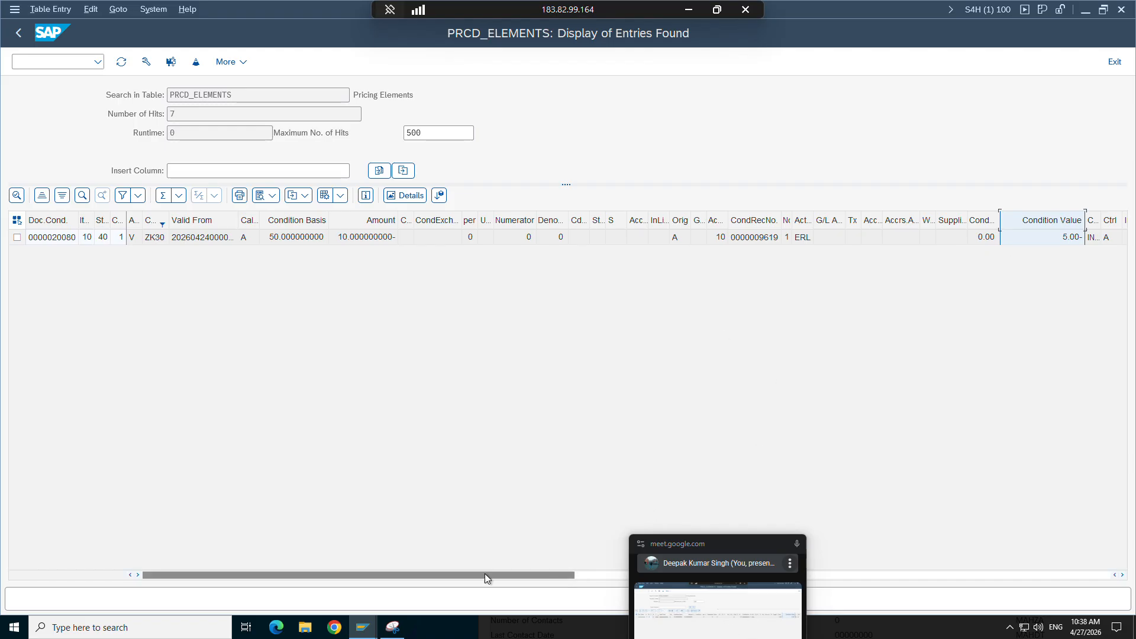
# Check the ZK30 discount amount in the sales order item's conditions.
pyautogui.click(363, 627)
pyautogui.click(247, 570)
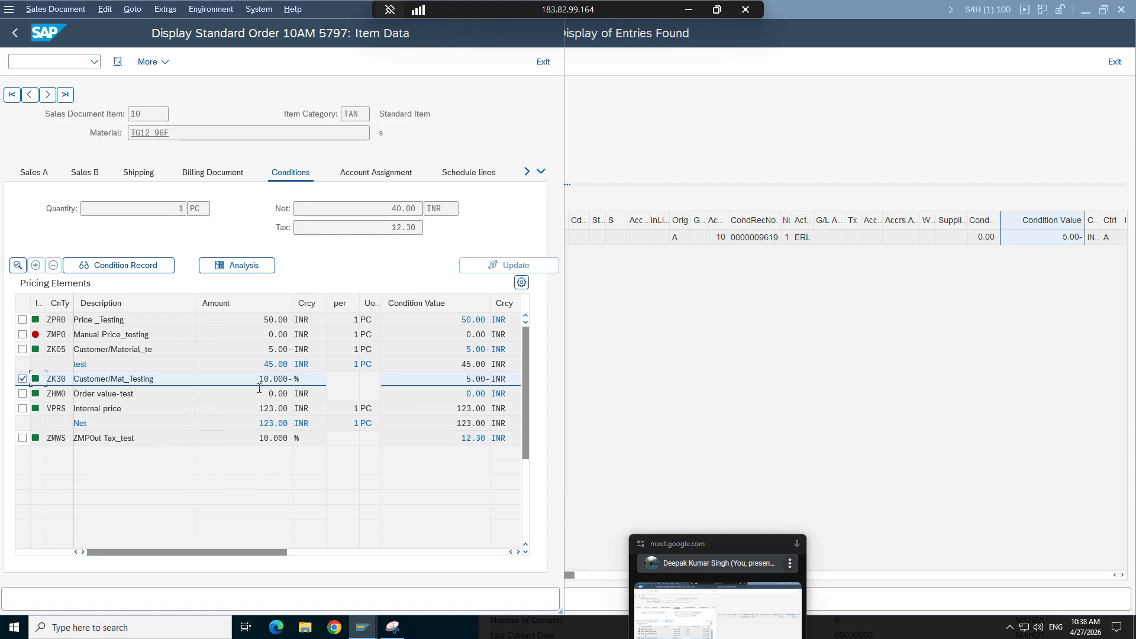
pyautogui.moveTo(259, 380); pyautogui.dragTo(296, 382)
pyautogui.click(296, 382)
# Examine the Condition Basis, Amount and Condition Value of the ZK30 entry in PRCD_ELEMENTS.
pyautogui.click(651, 334)
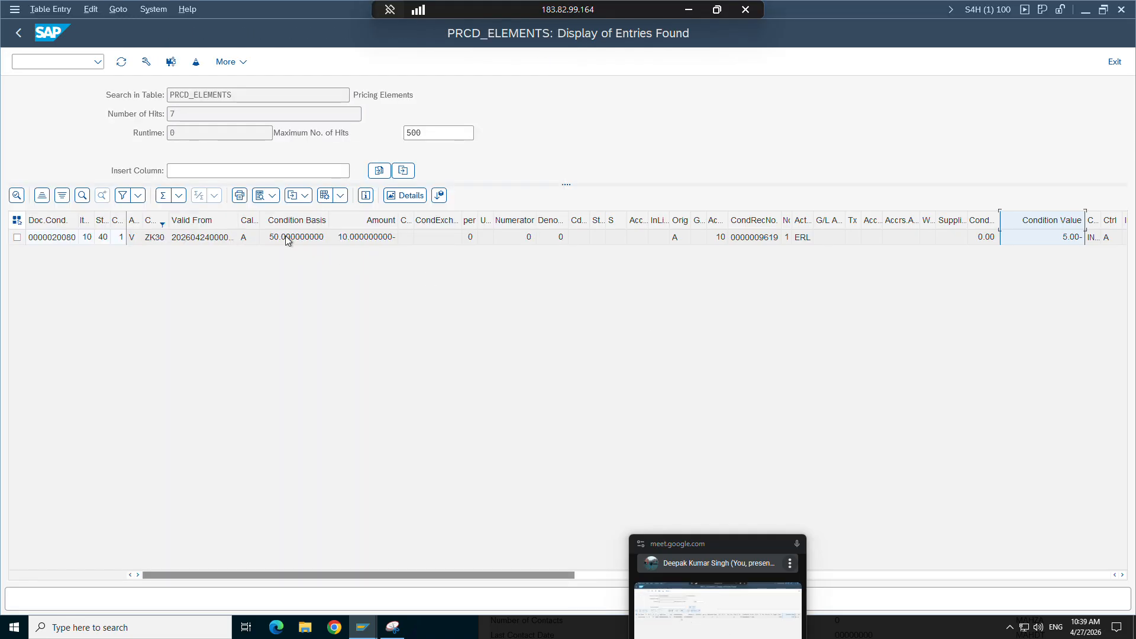
pyautogui.click(296, 220)
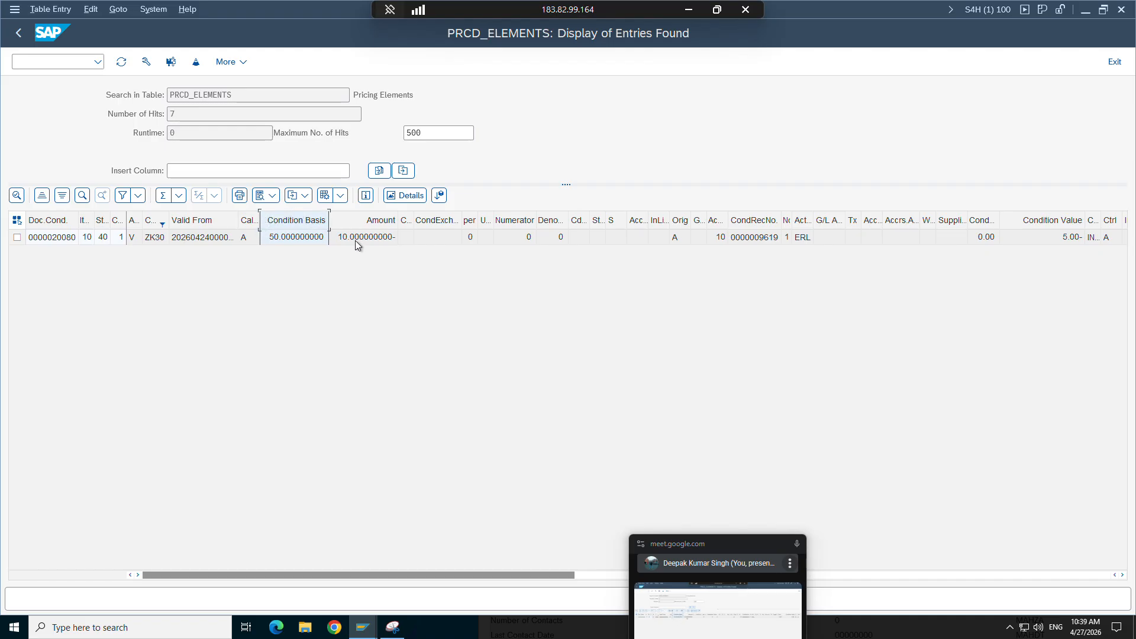
pyautogui.click(366, 220)
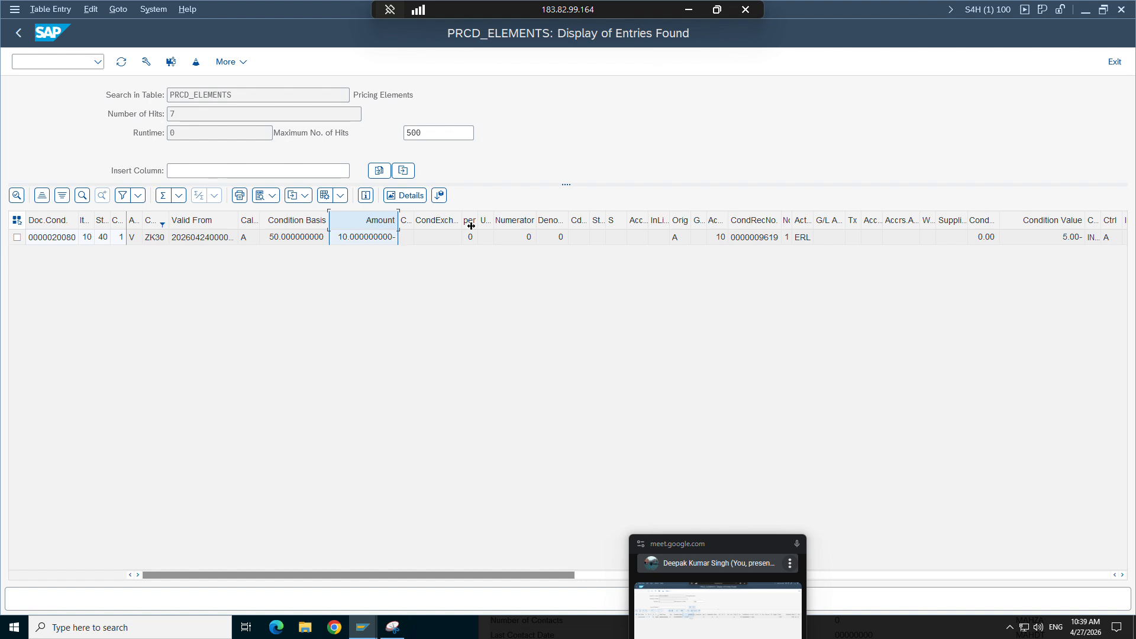
pyautogui.click(1049, 237)
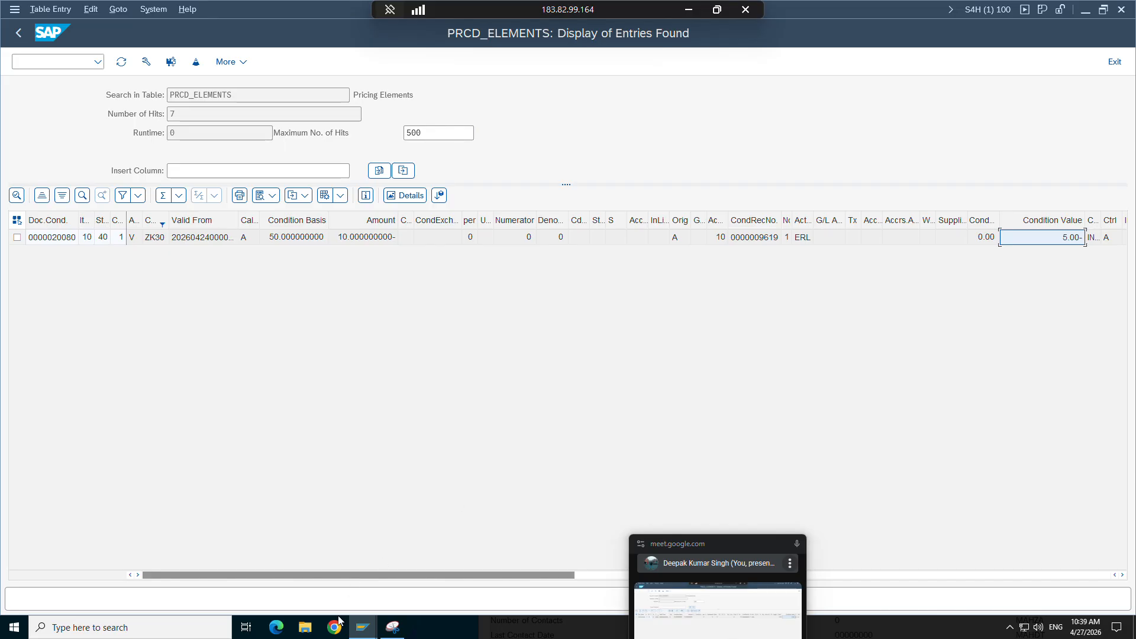
# Switch back to the sales order item's conditions and maximize its window.
pyautogui.click(362, 627)
pyautogui.click(213, 563)
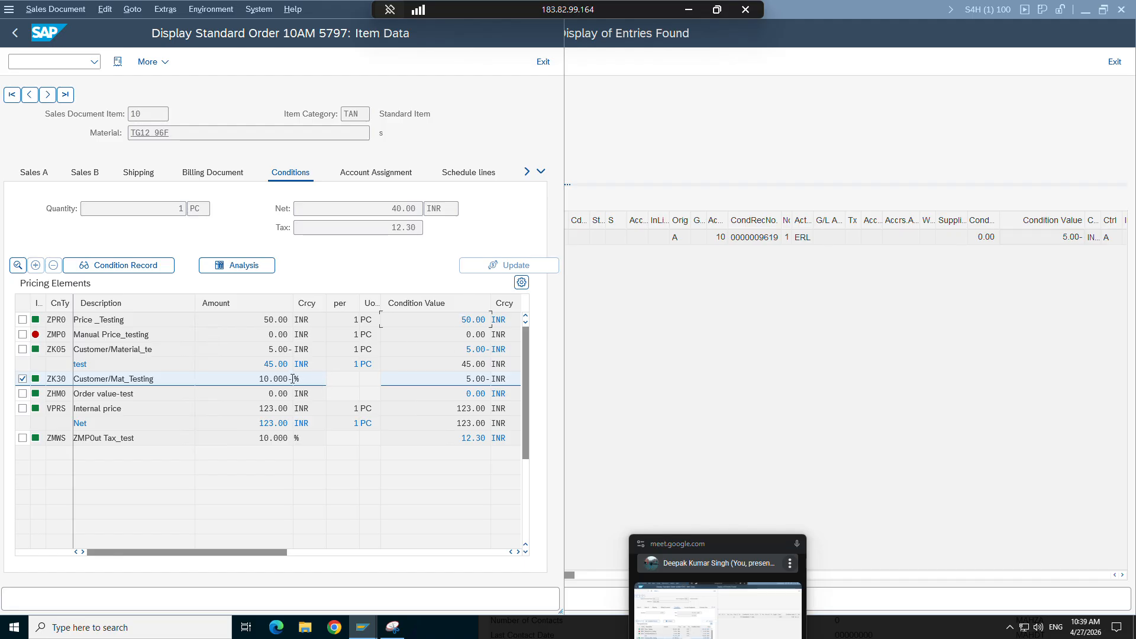
pyautogui.doubleClick(349, 17)
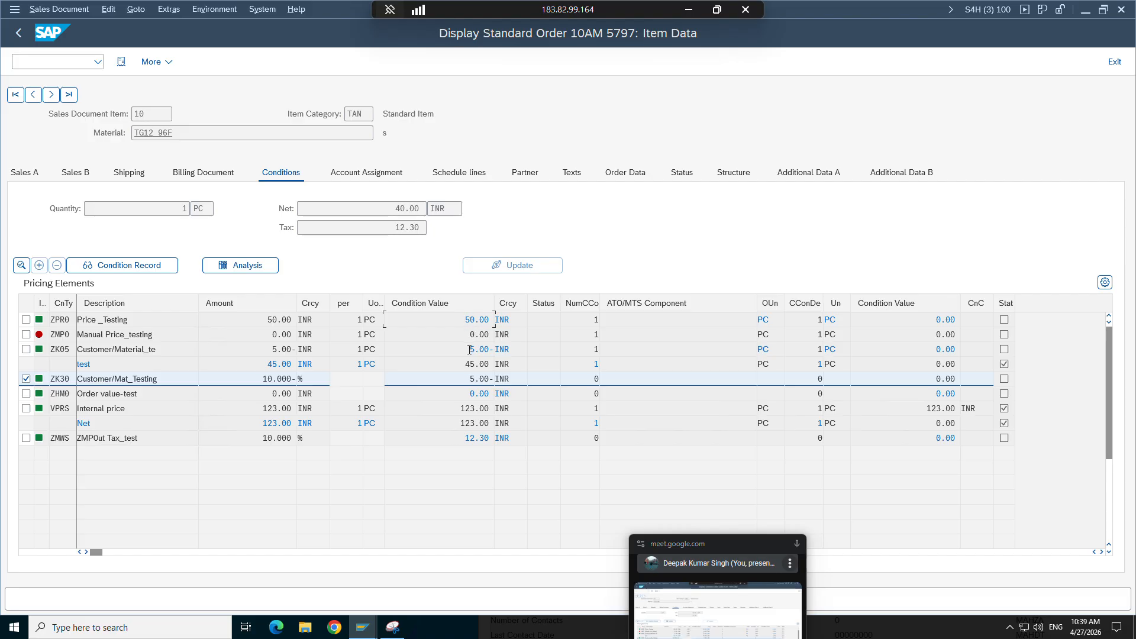
# Check the reference step of ZK30 in the control data of pricing procedure ZPRICP.
pyautogui.click(469, 349)
pyautogui.click(362, 627)
pyautogui.click(375, 545)
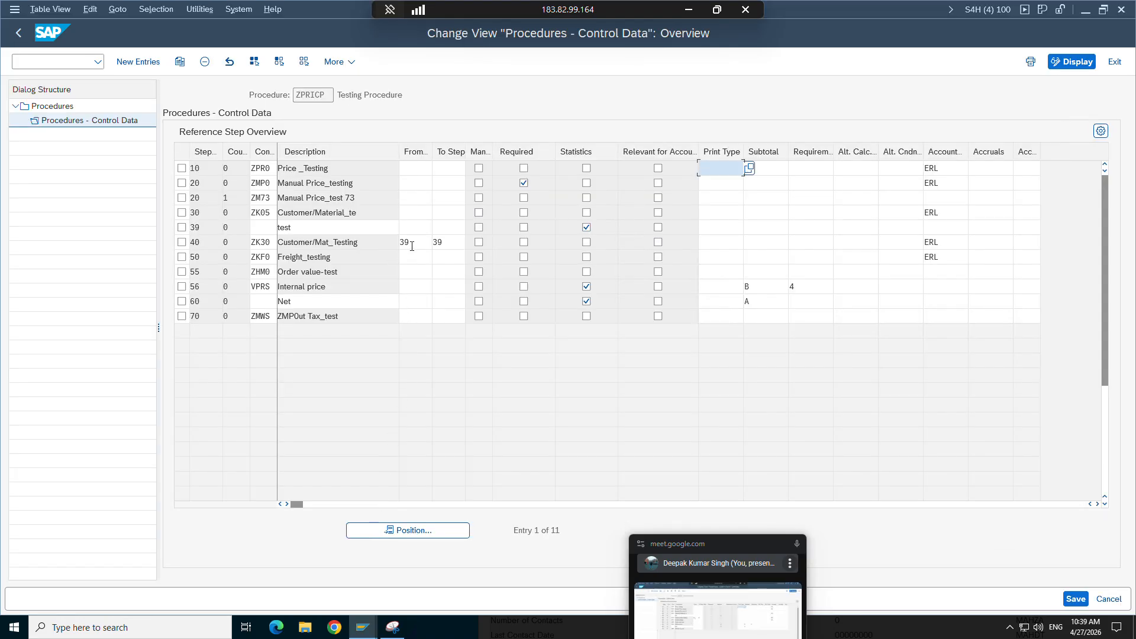
pyautogui.click(362, 627)
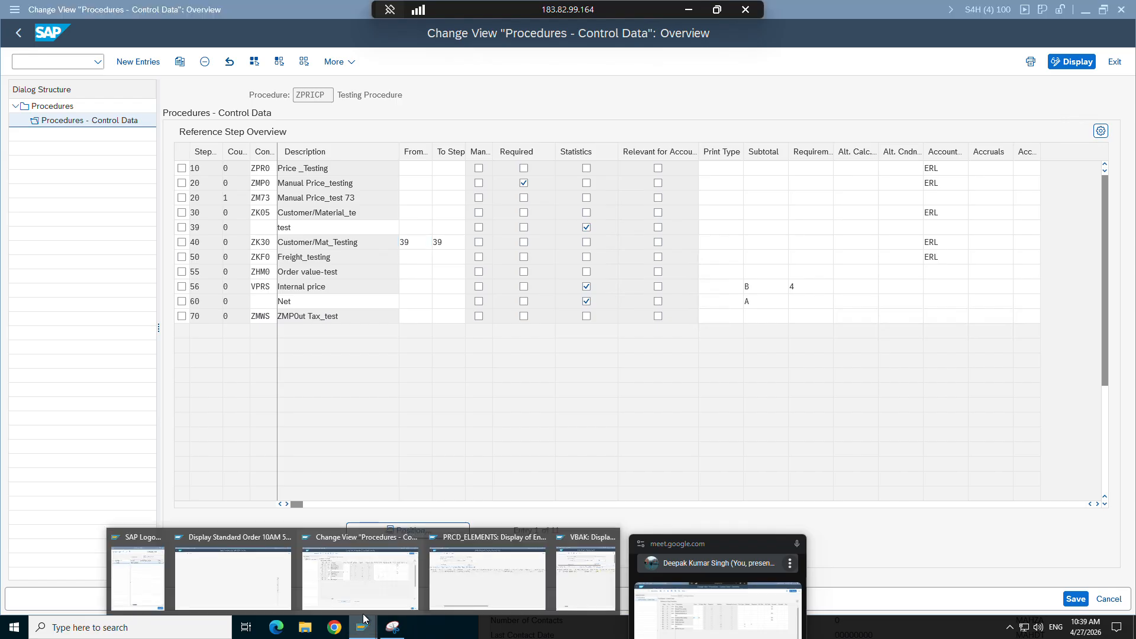
pyautogui.click(347, 559)
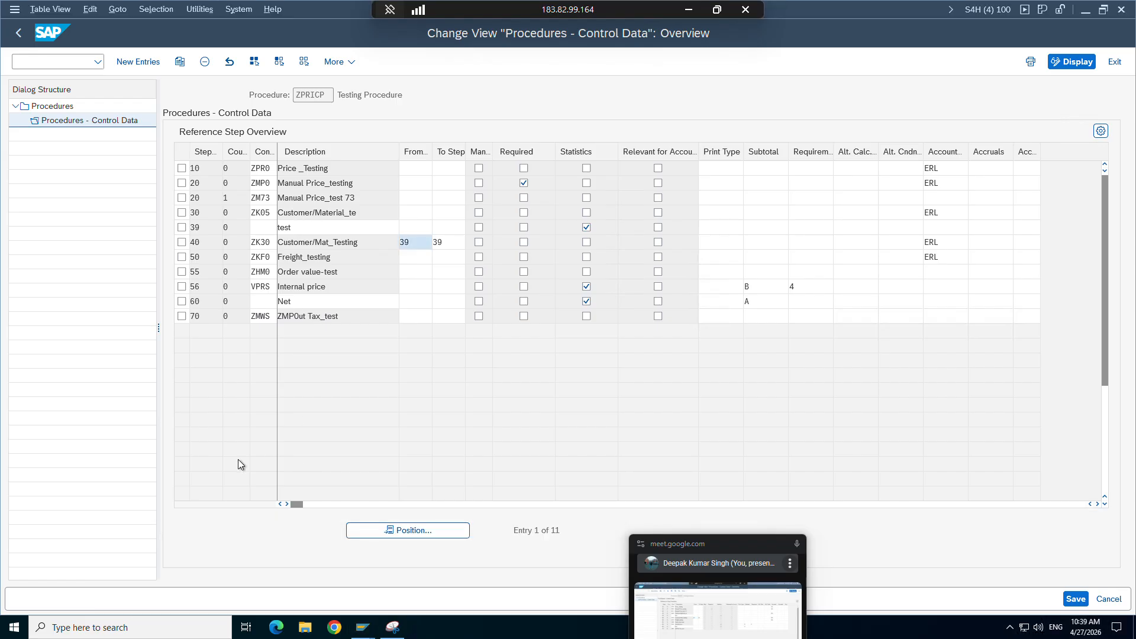
# Examine the condition details of ZK30 in the sales order item, then return to the conditions list.
pyautogui.click(363, 627)
pyautogui.click(265, 574)
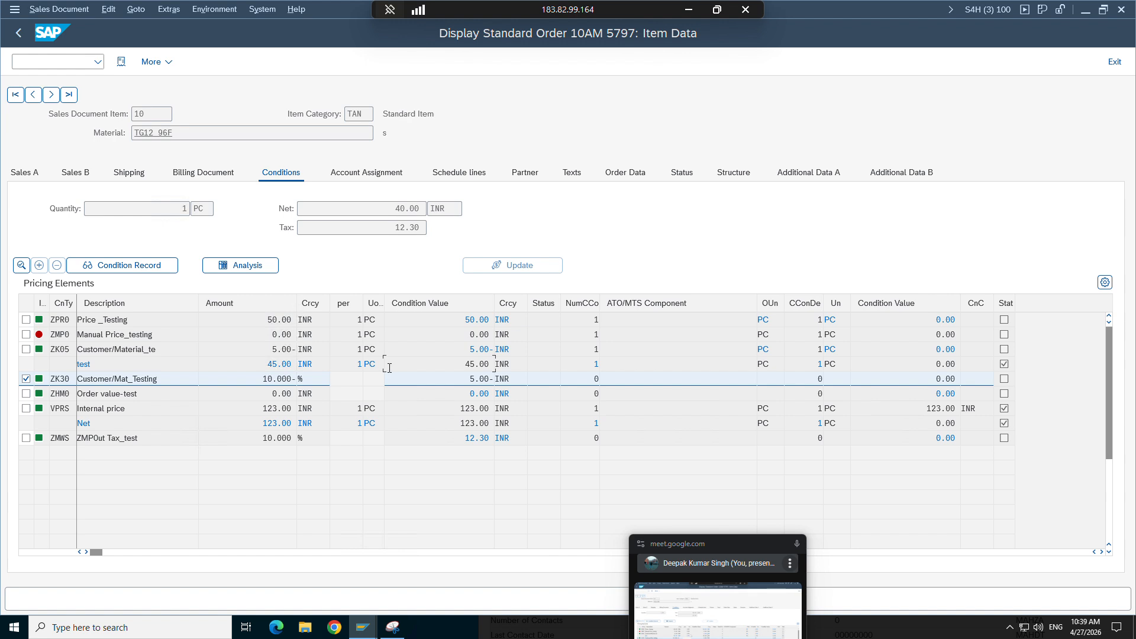
pyautogui.doubleClick(61, 378)
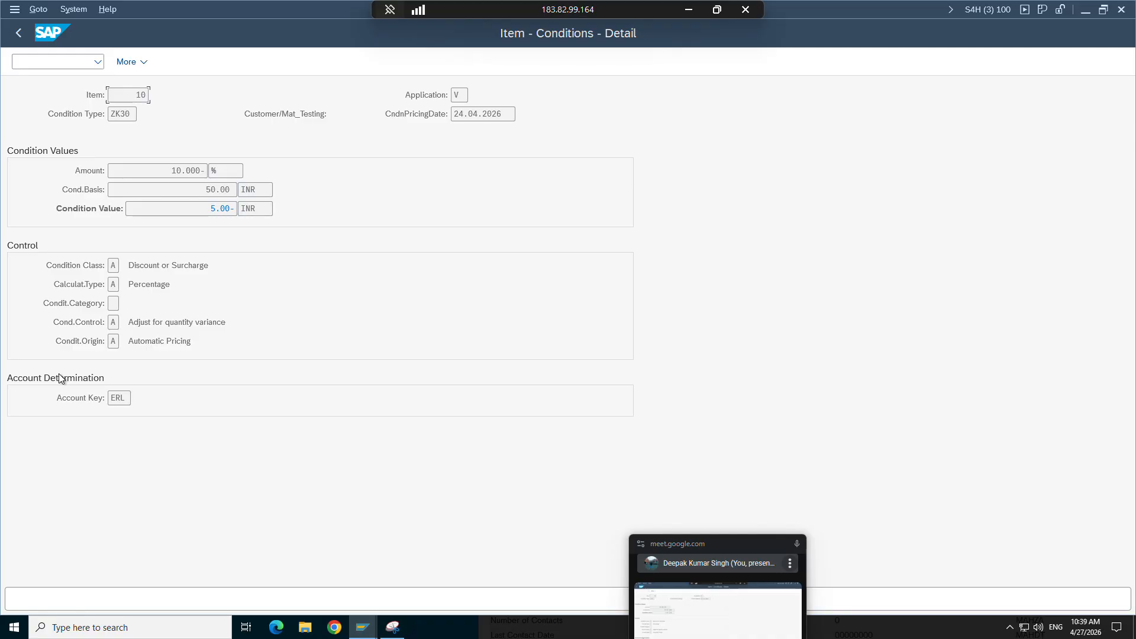
pyautogui.click(18, 35)
# Compare the sales order item's pricing conditions with the steps in the ZPRICP procedure control data.
pyautogui.moveTo(364, 626)
pyautogui.click(406, 581)
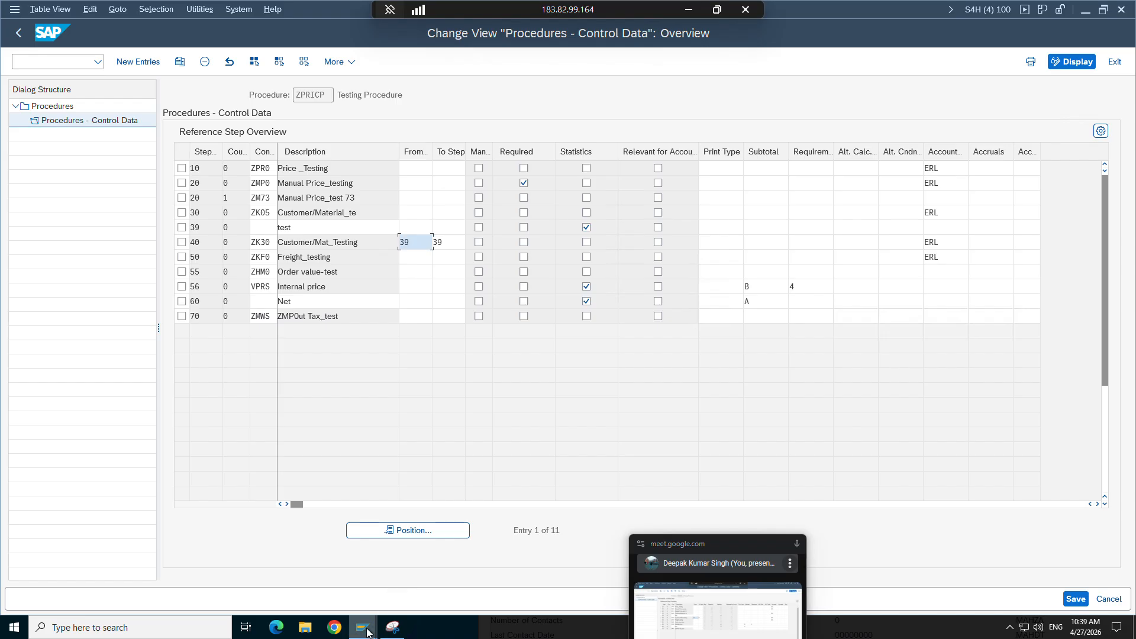
pyautogui.moveTo(363, 626)
pyautogui.click(253, 554)
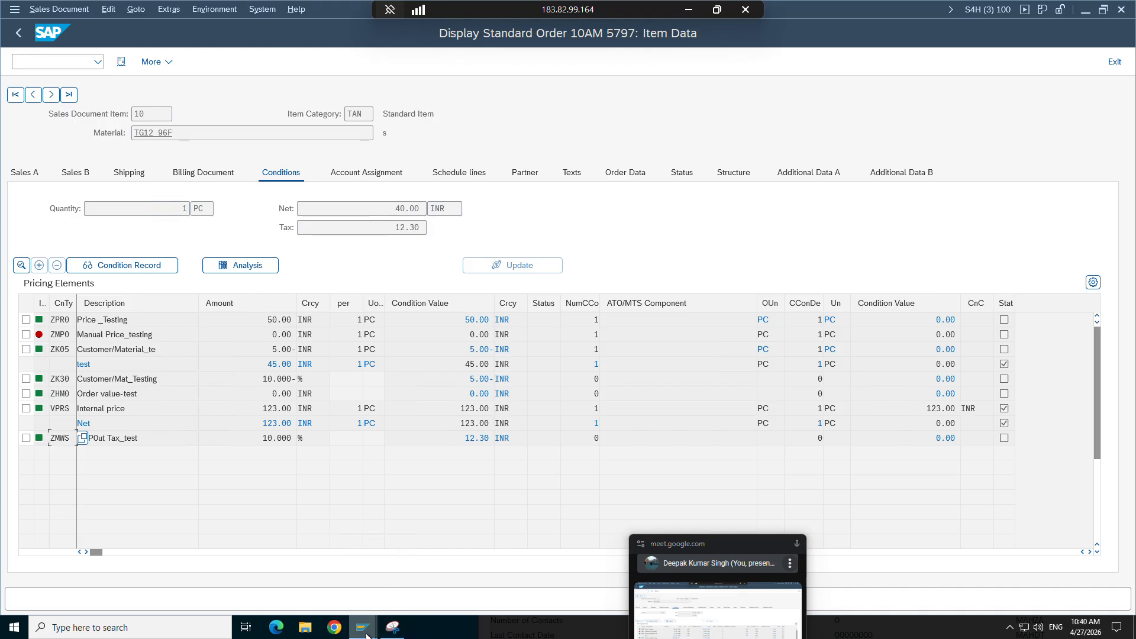
pyautogui.moveTo(363, 626)
pyautogui.click(385, 584)
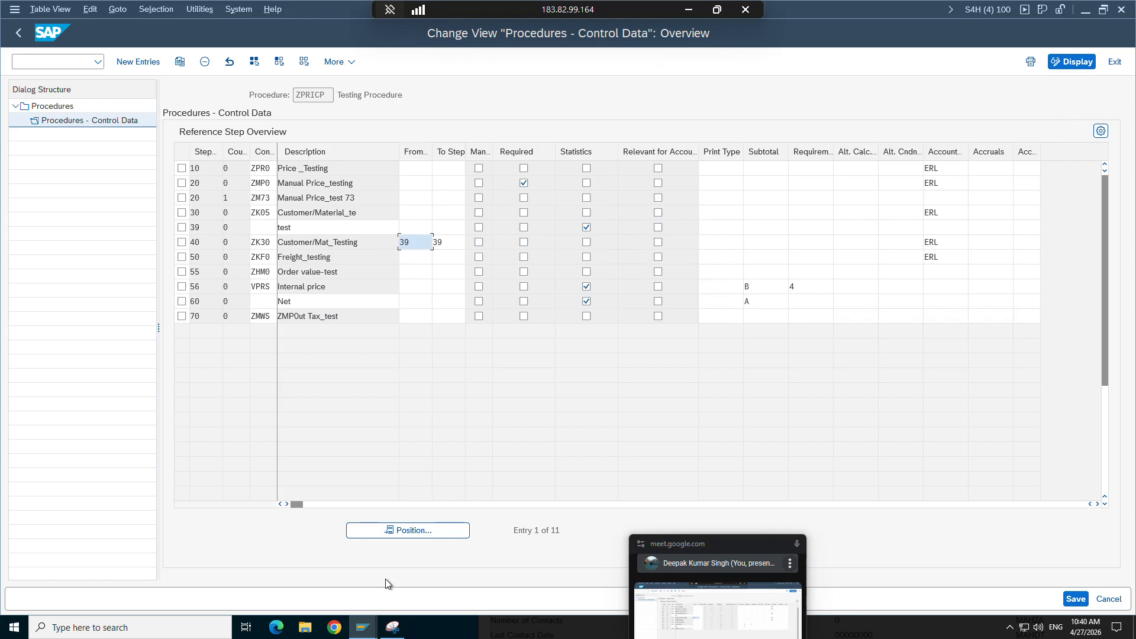
pyautogui.moveTo(363, 625)
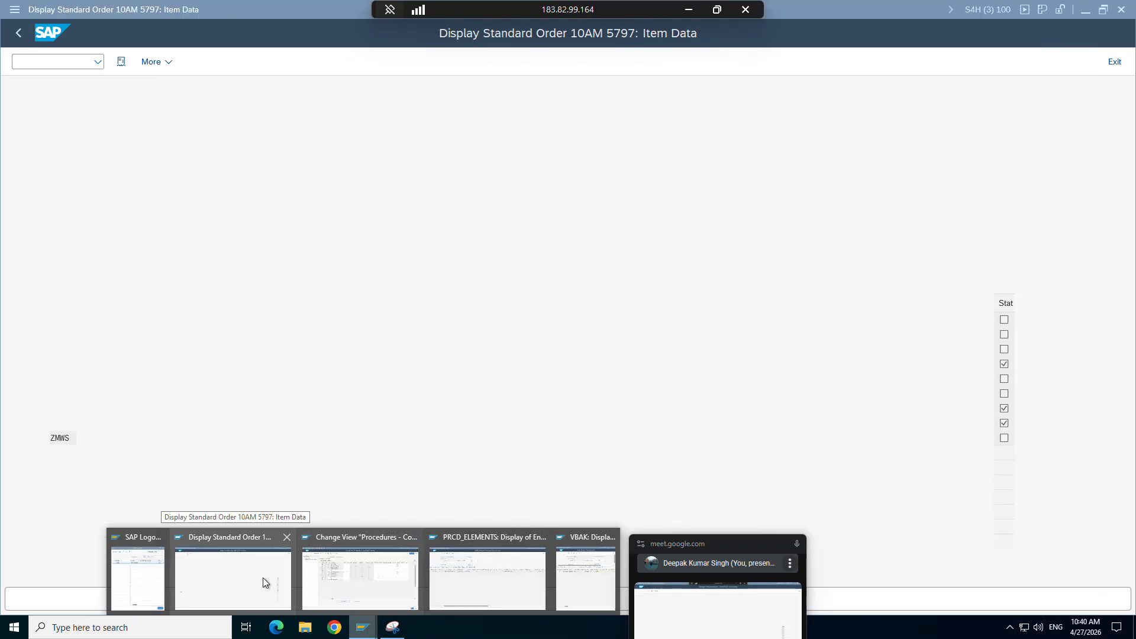
pyautogui.click(263, 577)
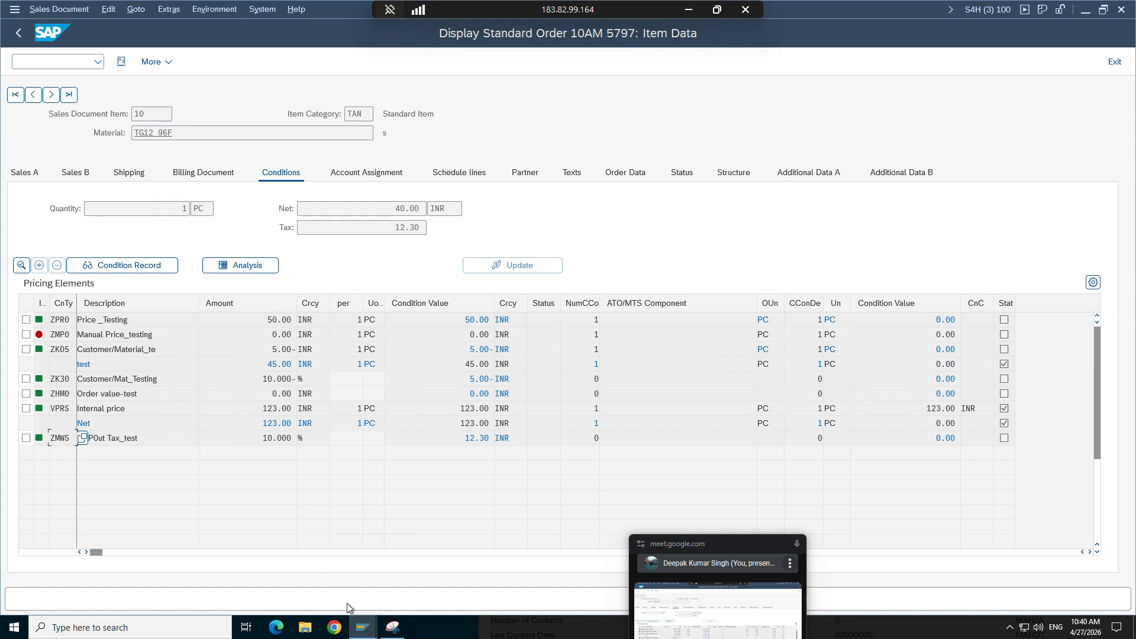
pyautogui.moveTo(358, 623)
pyautogui.click(375, 579)
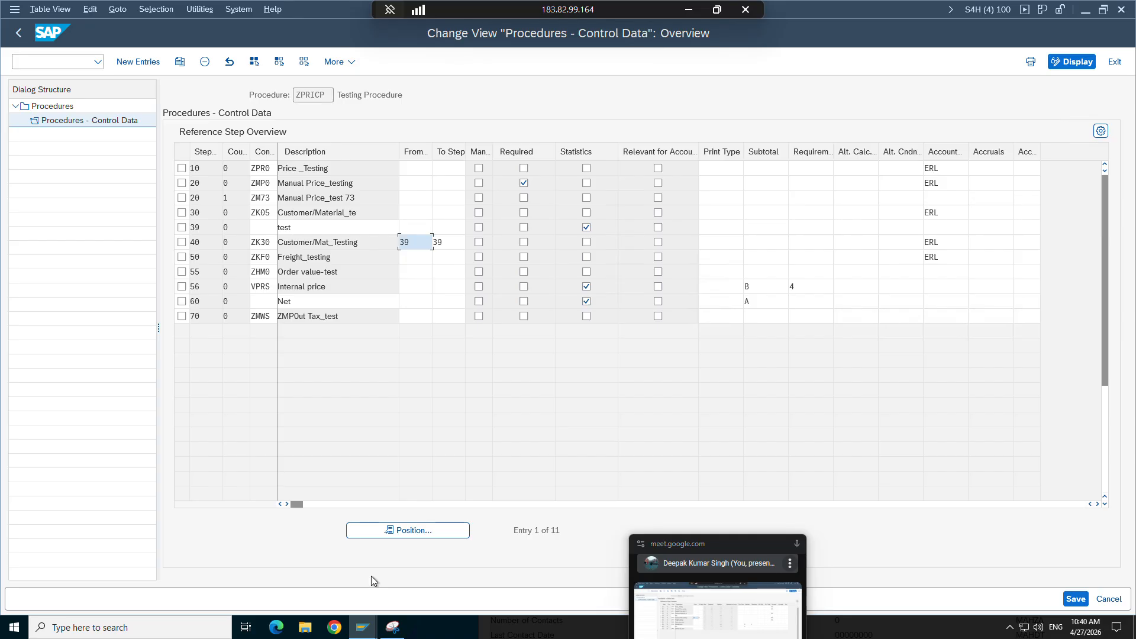
# Reopen the ZK30 condition details in the sales order item and examine the Cond.Basis value.
pyautogui.click(367, 624)
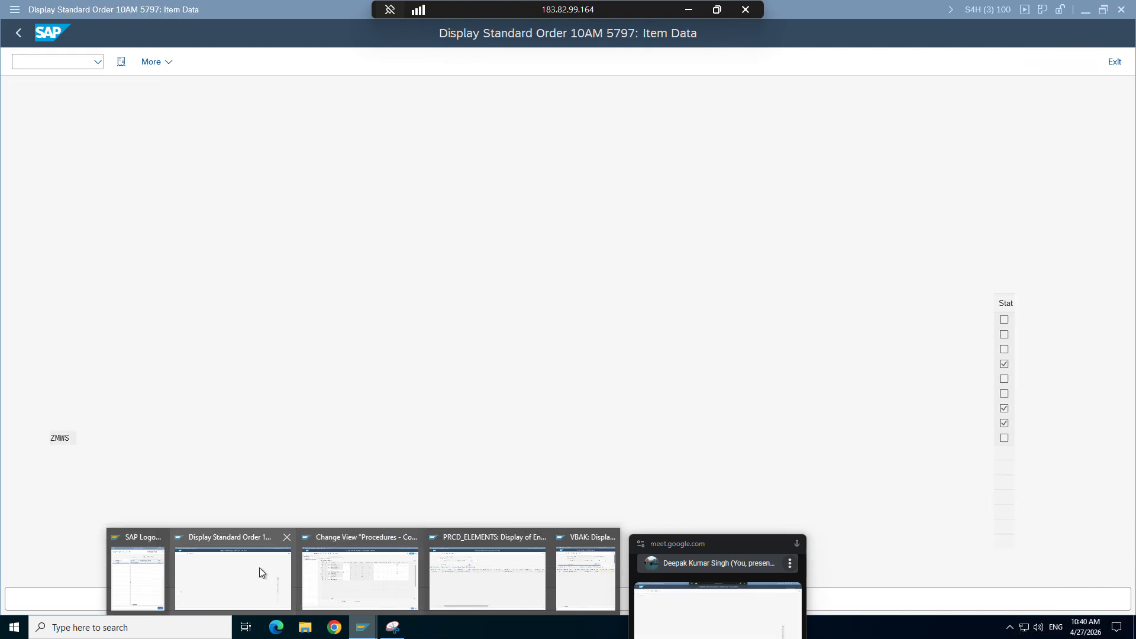
pyautogui.click(259, 567)
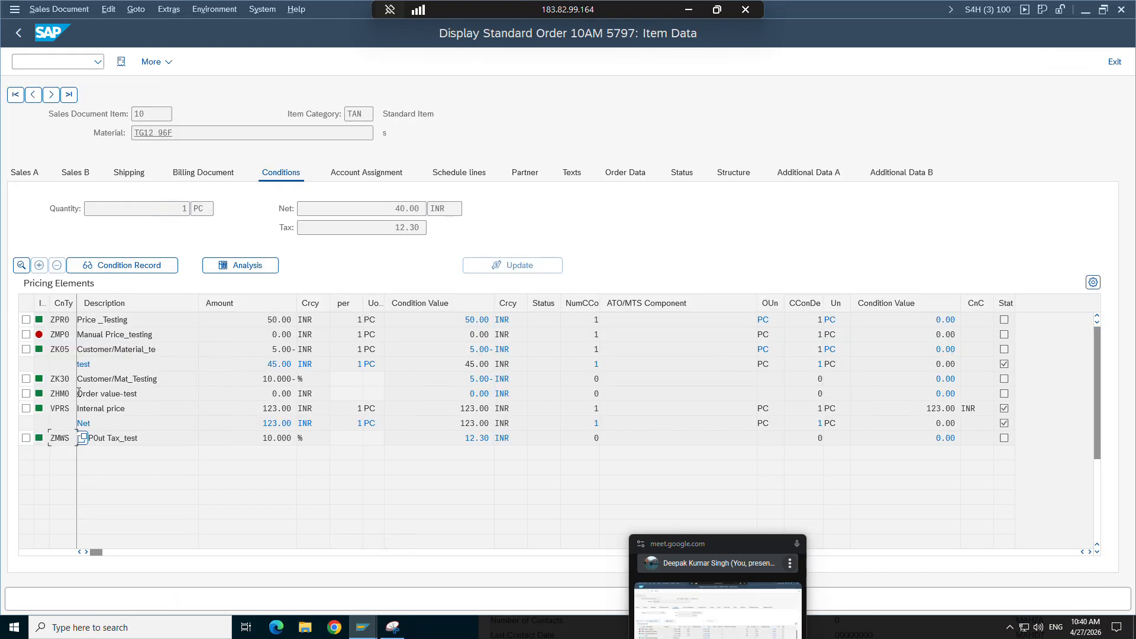
pyautogui.doubleClick(60, 379)
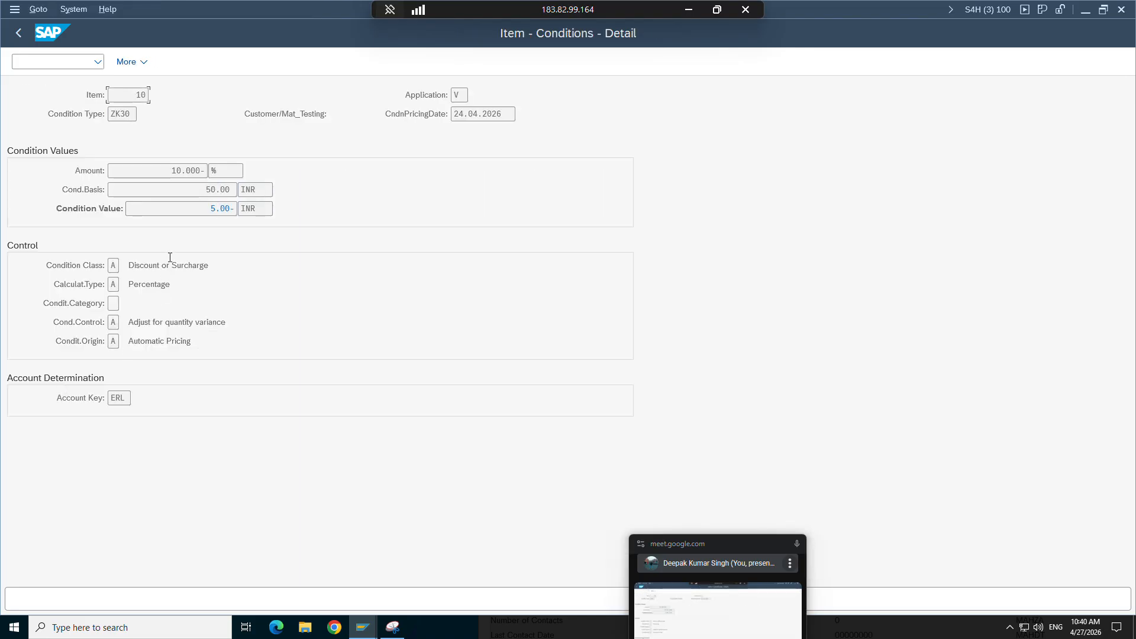
pyautogui.moveTo(202, 190); pyautogui.dragTo(233, 190)
pyautogui.click(230, 188)
pyautogui.moveTo(203, 189); pyautogui.dragTo(236, 190)
pyautogui.click(237, 189)
# Match the ZK30 details against the Condition Basis, Amount and Condition Value columns in PRCD_ELEMENTS.
pyautogui.moveTo(362, 626)
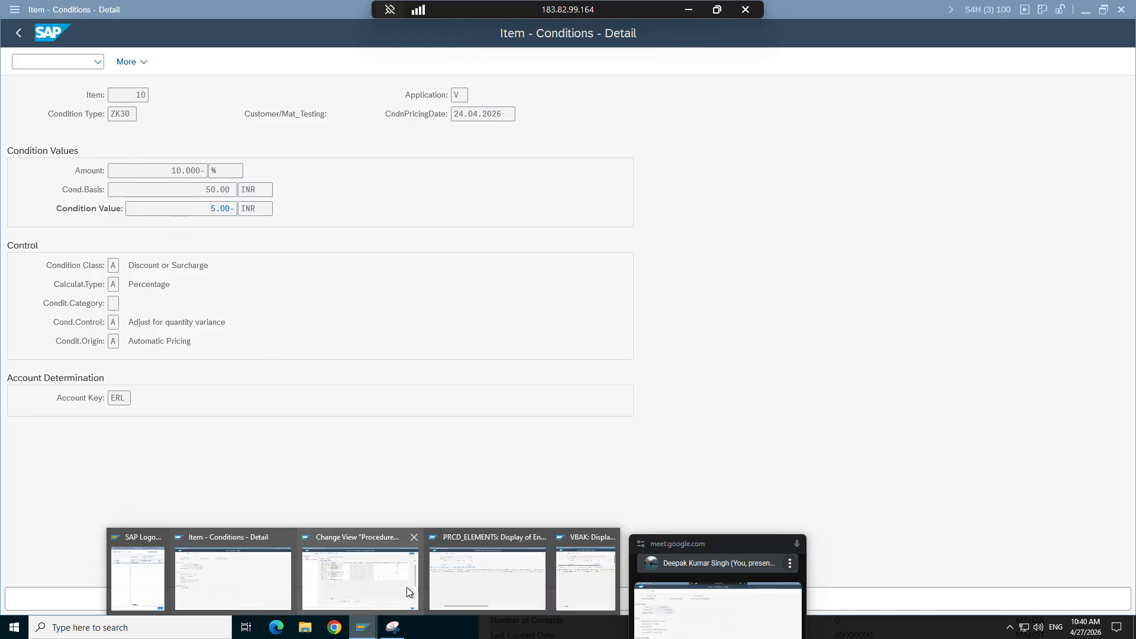
pyautogui.click(490, 568)
pyautogui.click(281, 235)
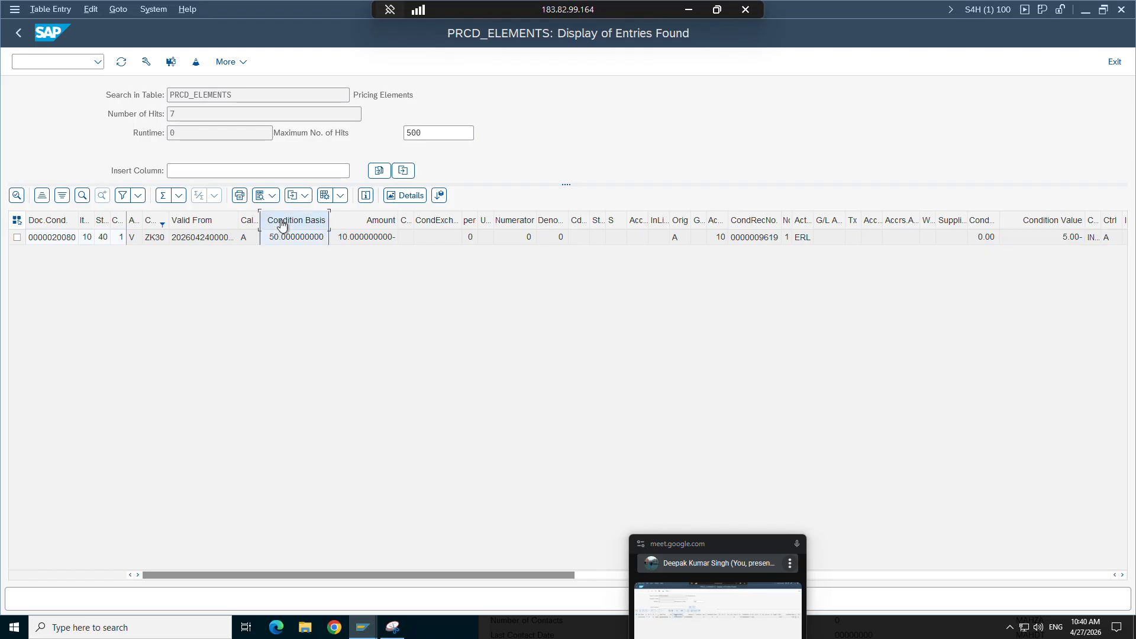
pyautogui.click(358, 235)
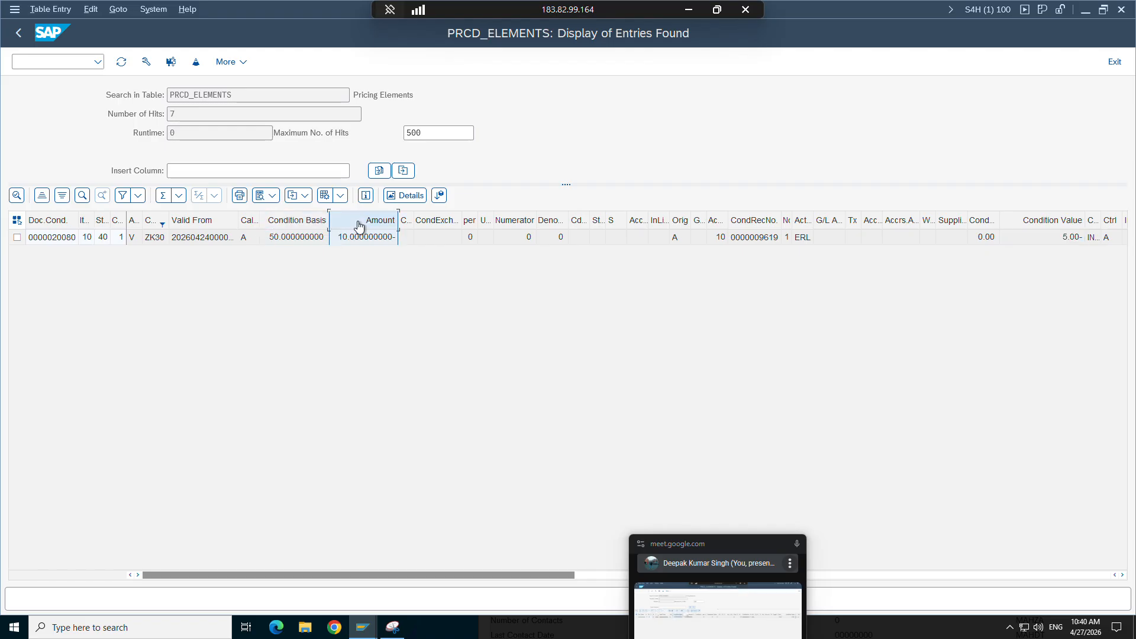
pyautogui.click(1046, 232)
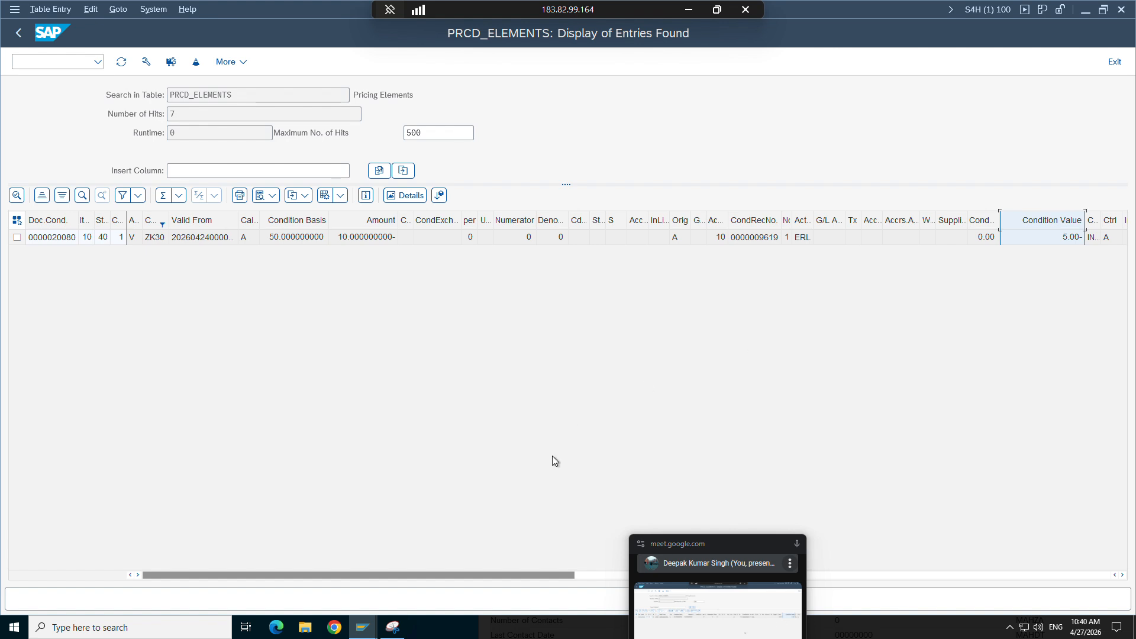
# Close the detailed display of the VBAK entry and go back to the VBAK selection criteria.
pyautogui.moveTo(363, 626)
pyautogui.click(579, 570)
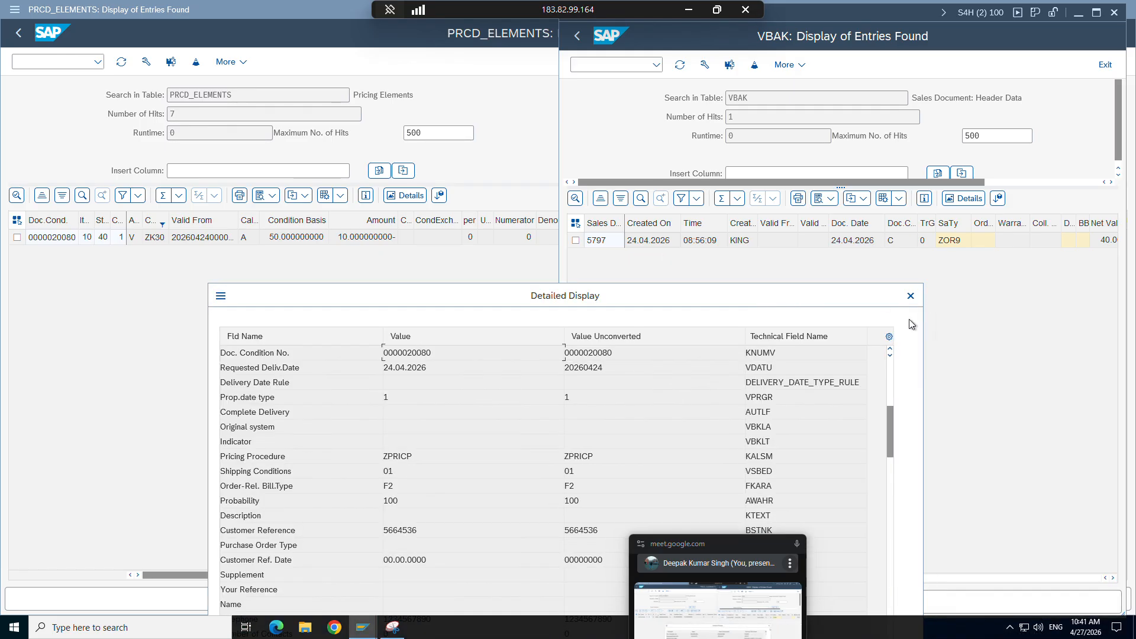
pyautogui.click(910, 295)
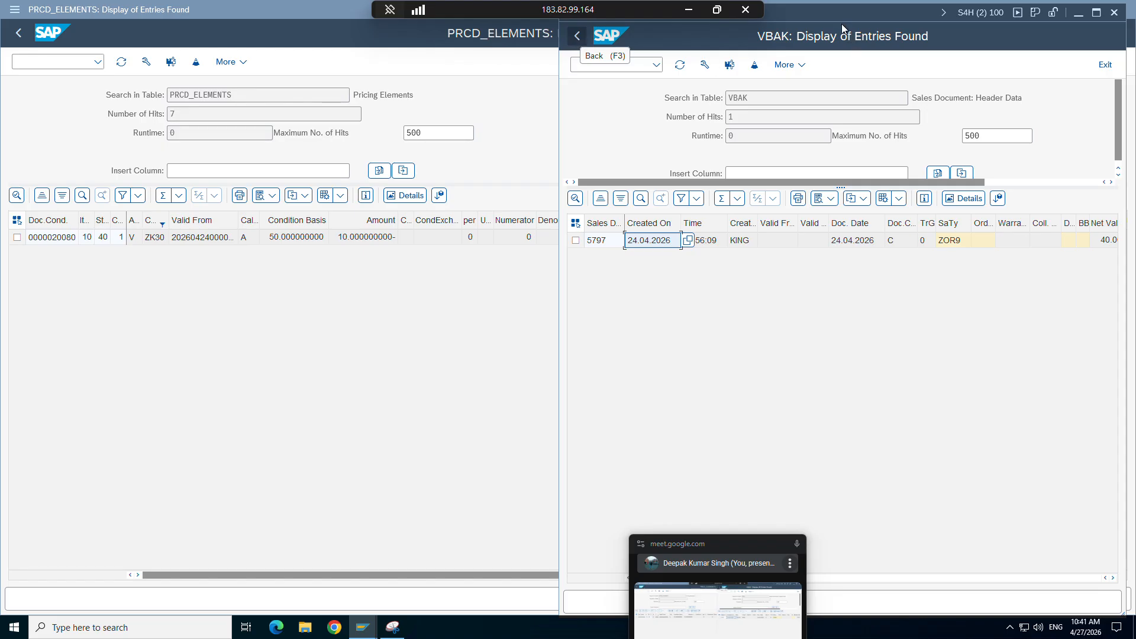
pyautogui.moveTo(823, 22); pyautogui.dragTo(823, 70)
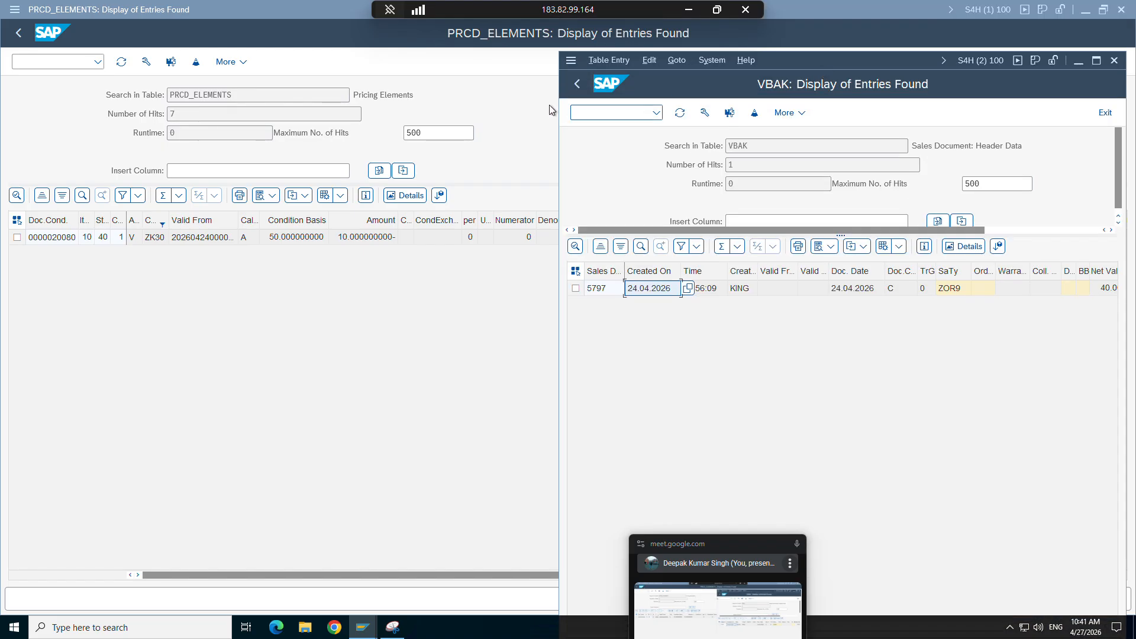
pyautogui.click(576, 83)
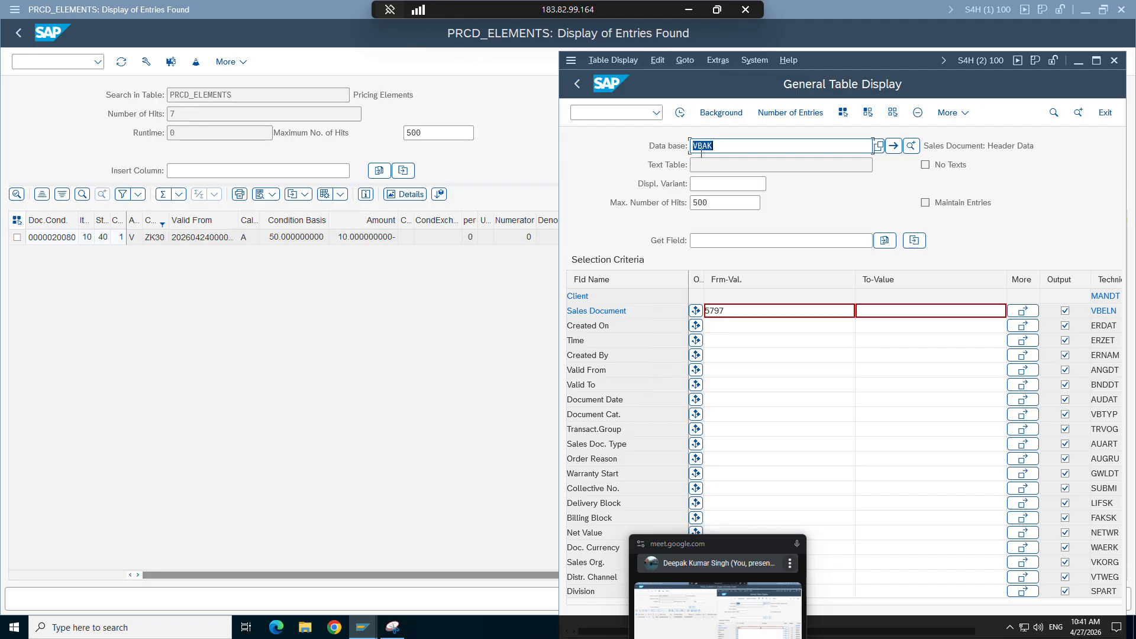
# Rerun the VBAK selection with the existing sales document number and open the found entry's detailed display.
pyautogui.click(727, 309)
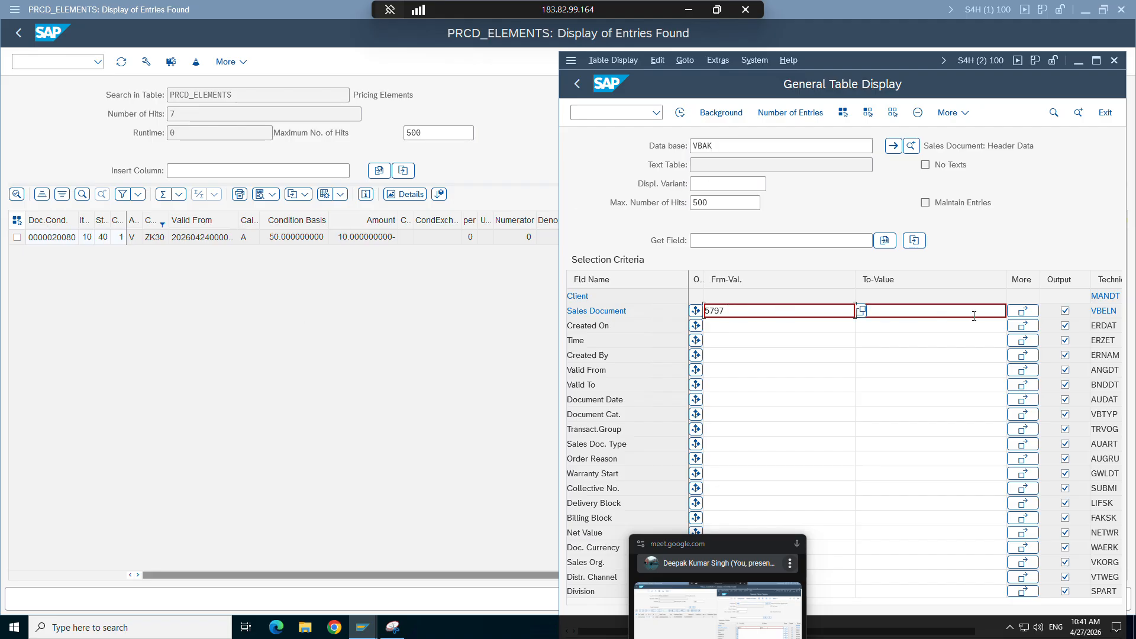
pyautogui.click(715, 146)
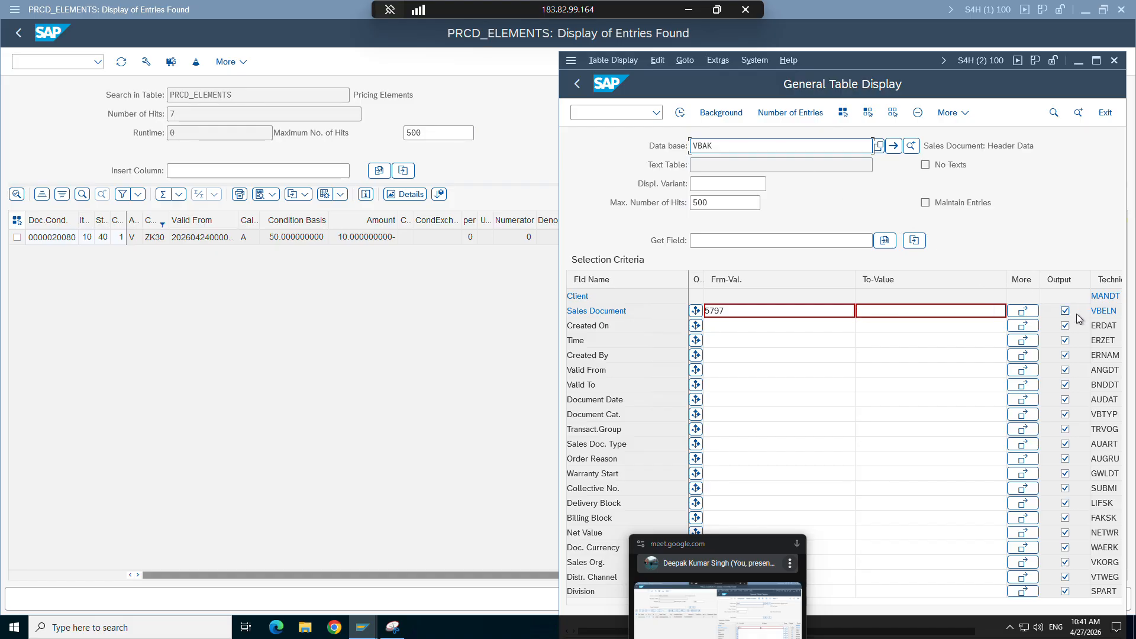
pyautogui.click(1097, 311)
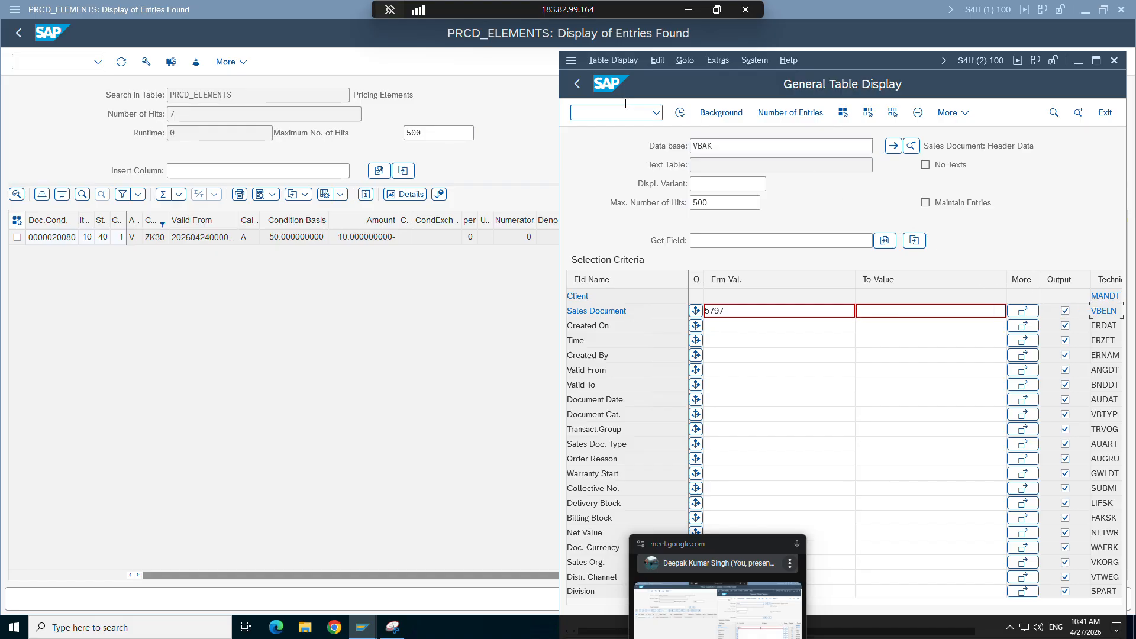
pyautogui.click(680, 119)
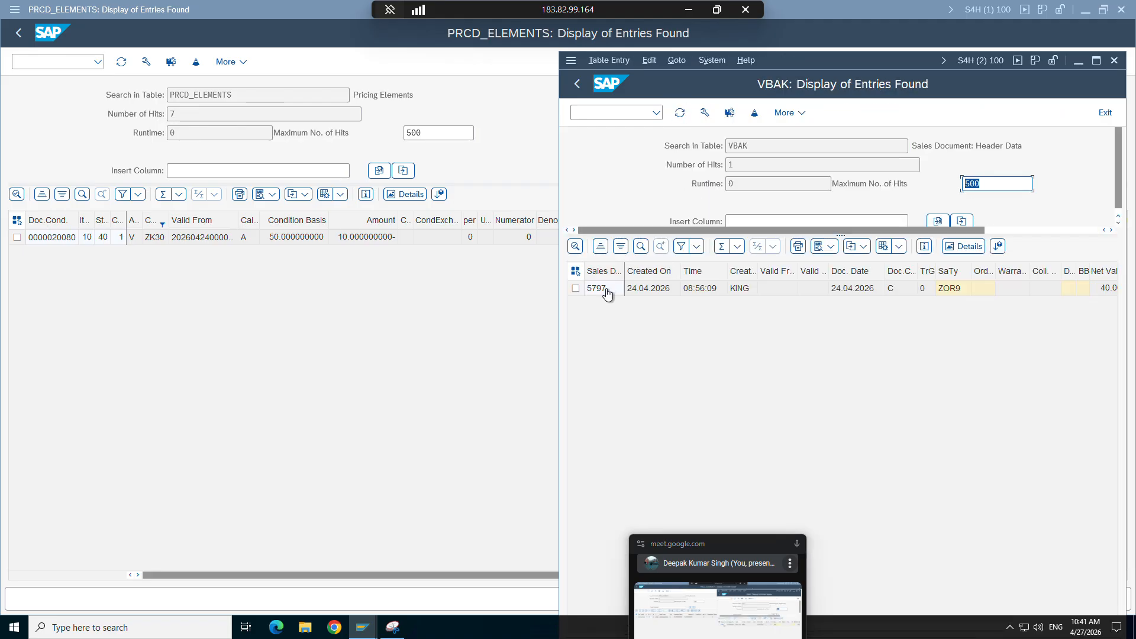
pyautogui.doubleClick(603, 289)
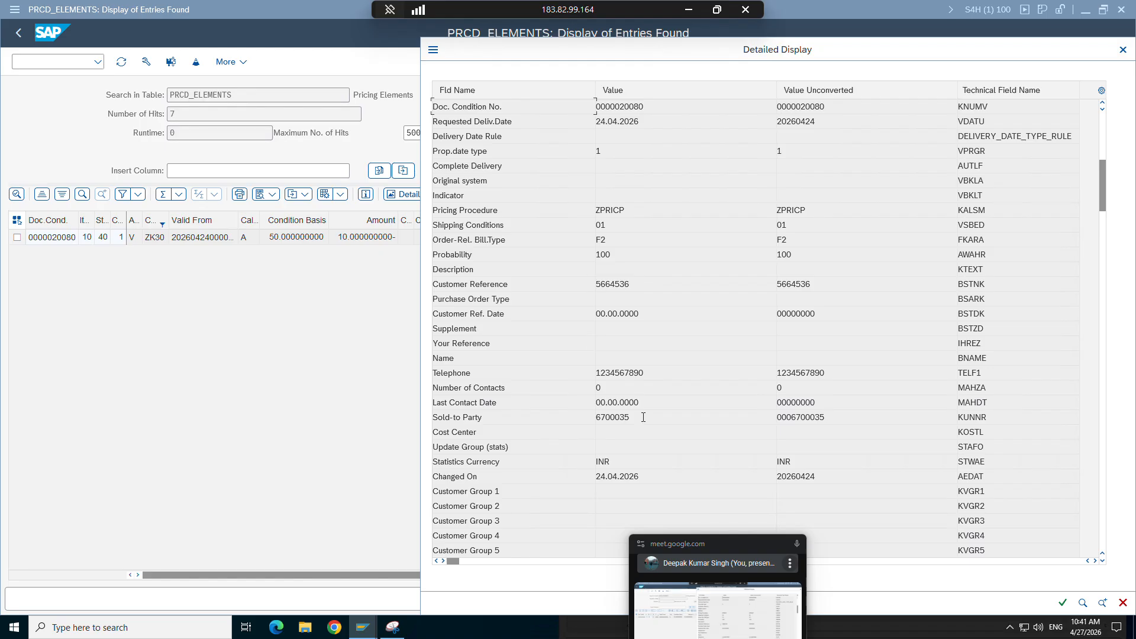
# Search the VBAK field names for "cond" and copy the unconverted value of Doc. Condition No. (KNUMV).
pyautogui.click(1082, 602)
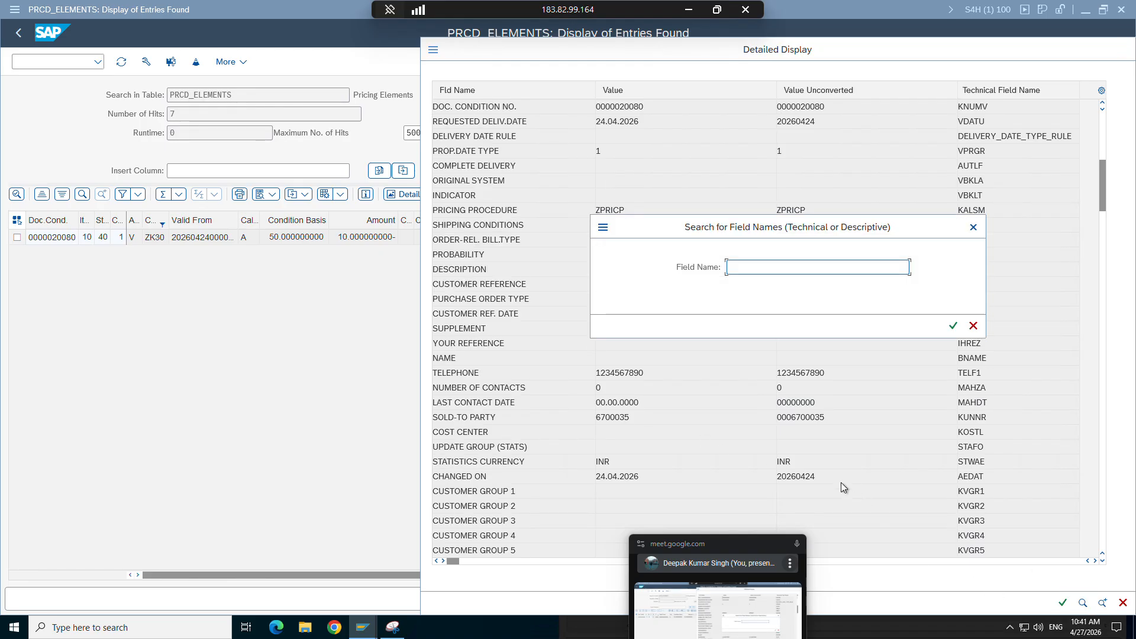
pyautogui.write('cond')
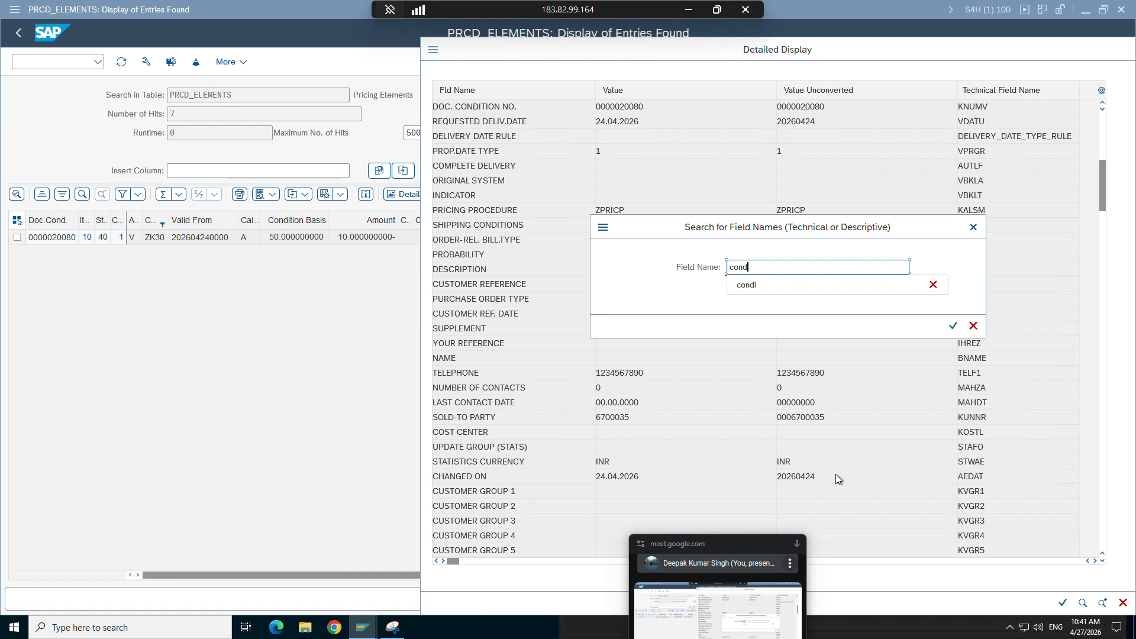
pyautogui.press('Return')
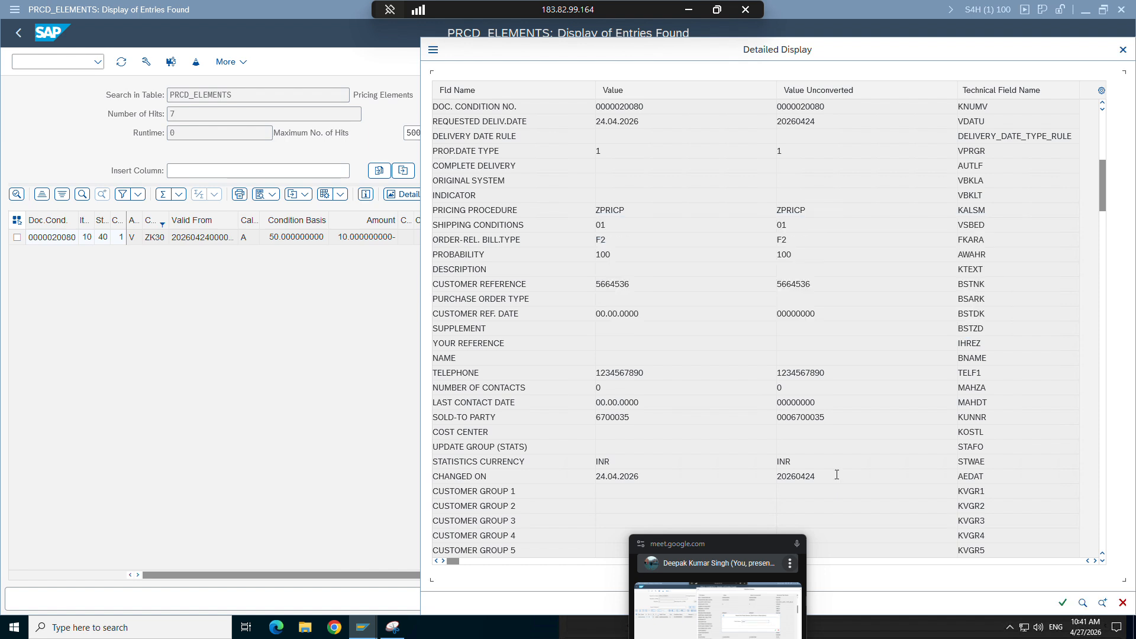
pyautogui.click(989, 110)
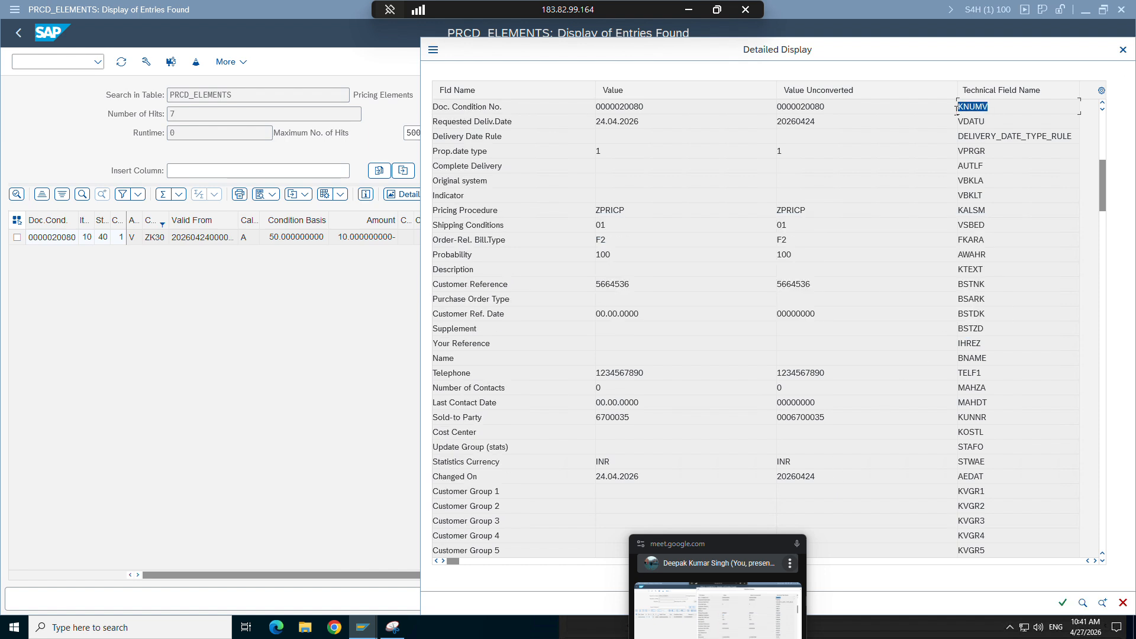
pyautogui.moveTo(825, 108); pyautogui.dragTo(772, 109)
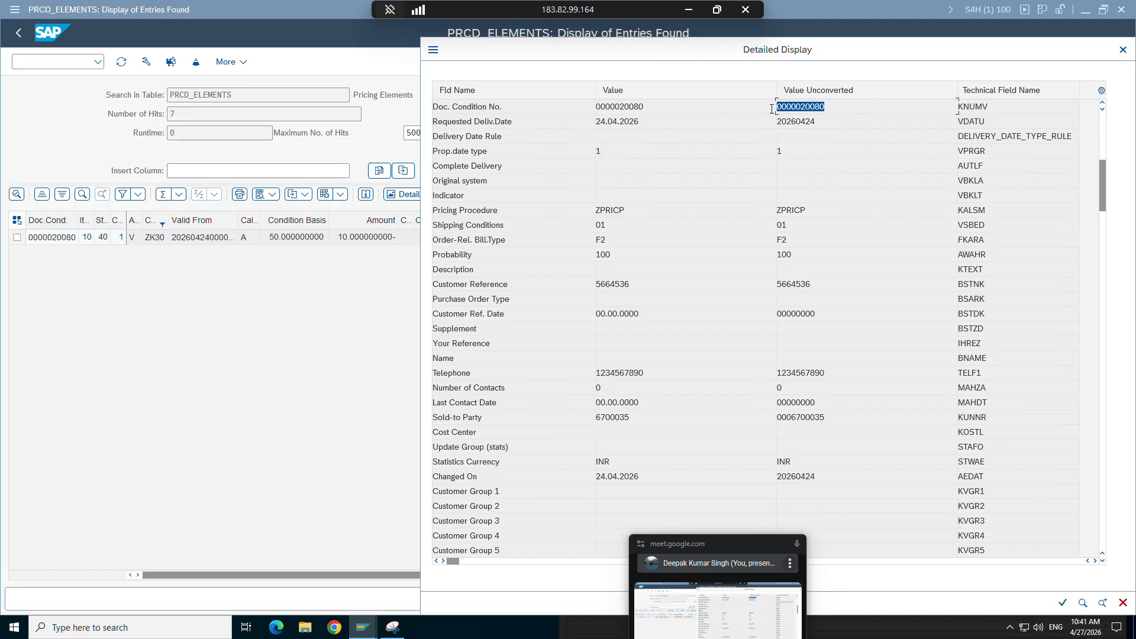
pyautogui.hotkey('ctrl', 'c')
# Return to the PRCD_ELEMENTS selection criteria and highlight the document condition number in the KNUMV field.
pyautogui.click(24, 33)
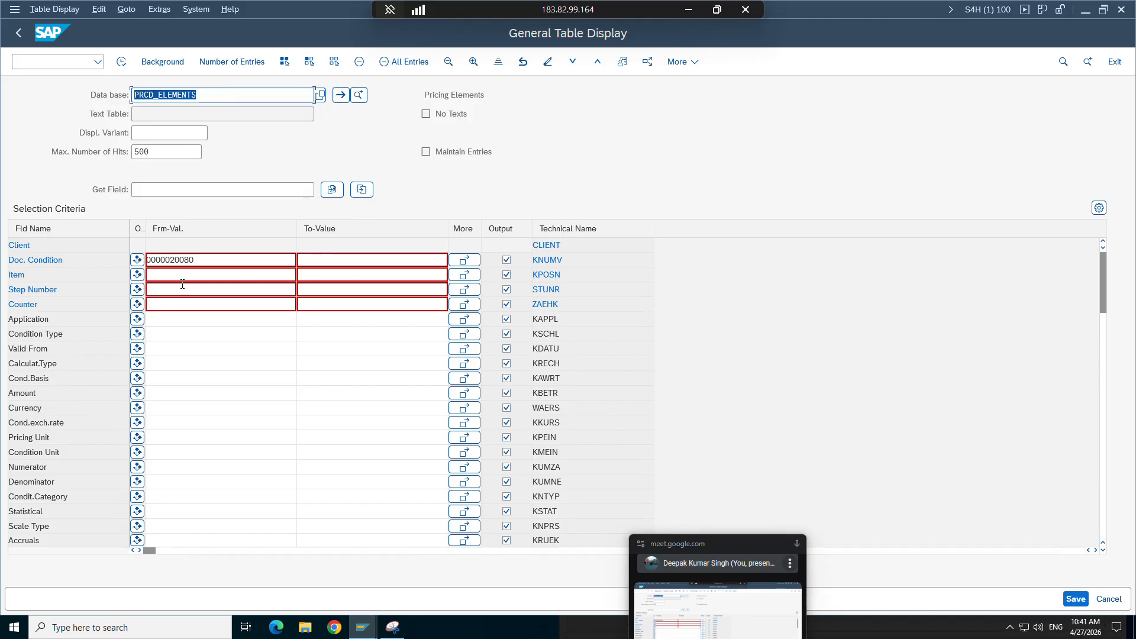
pyautogui.moveTo(196, 260); pyautogui.dragTo(146, 259)
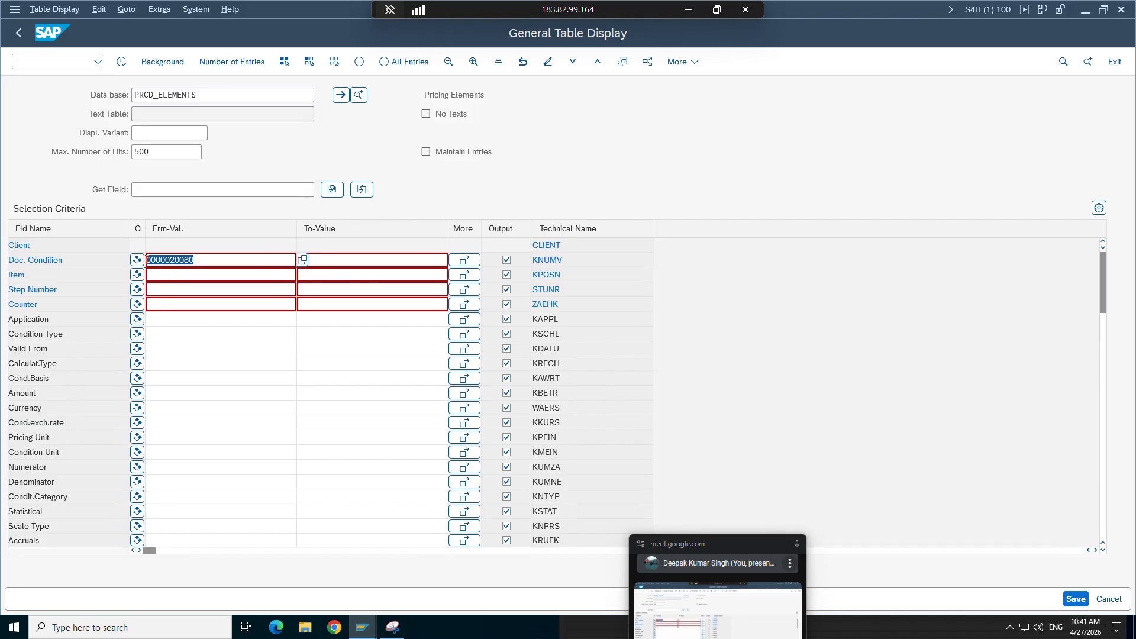
pyautogui.click(147, 260)
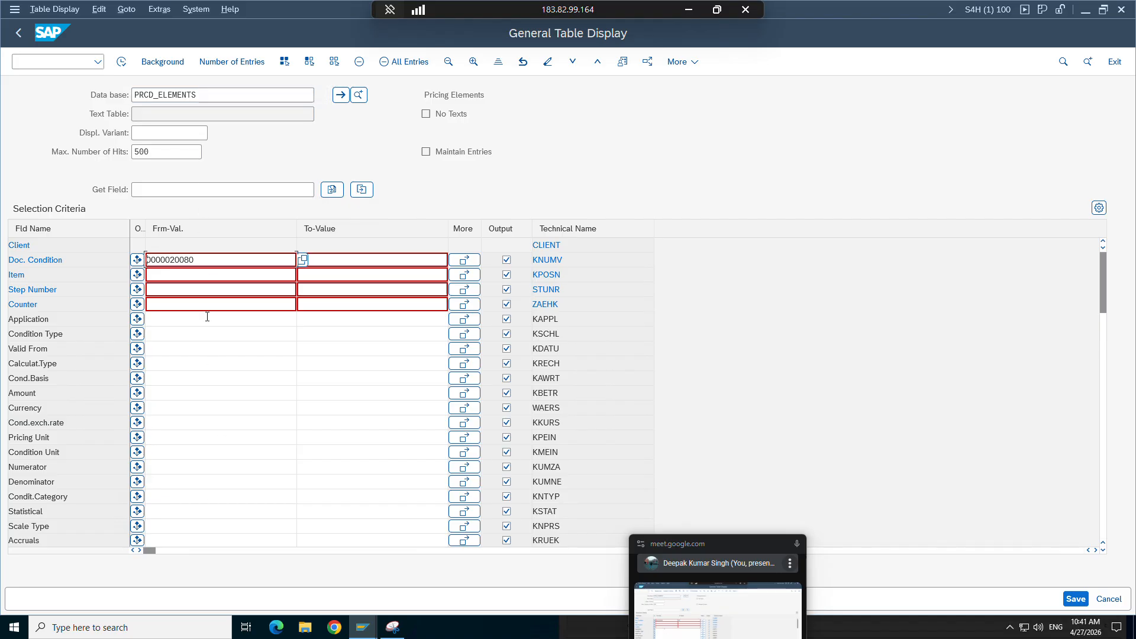
# Run the PRCD_ELEMENTS selection for the entered document condition number and select the ZK30 entry in the results.
pyautogui.click(211, 395)
pyautogui.scroll(-4, 210, 395)
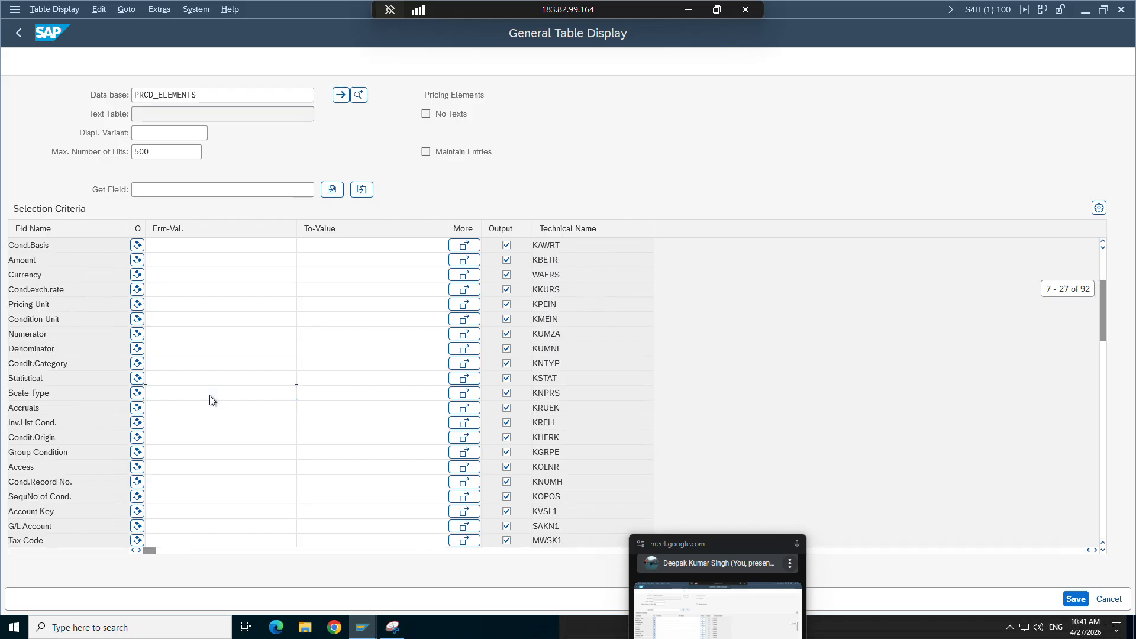
pyautogui.scroll(4, 209, 395)
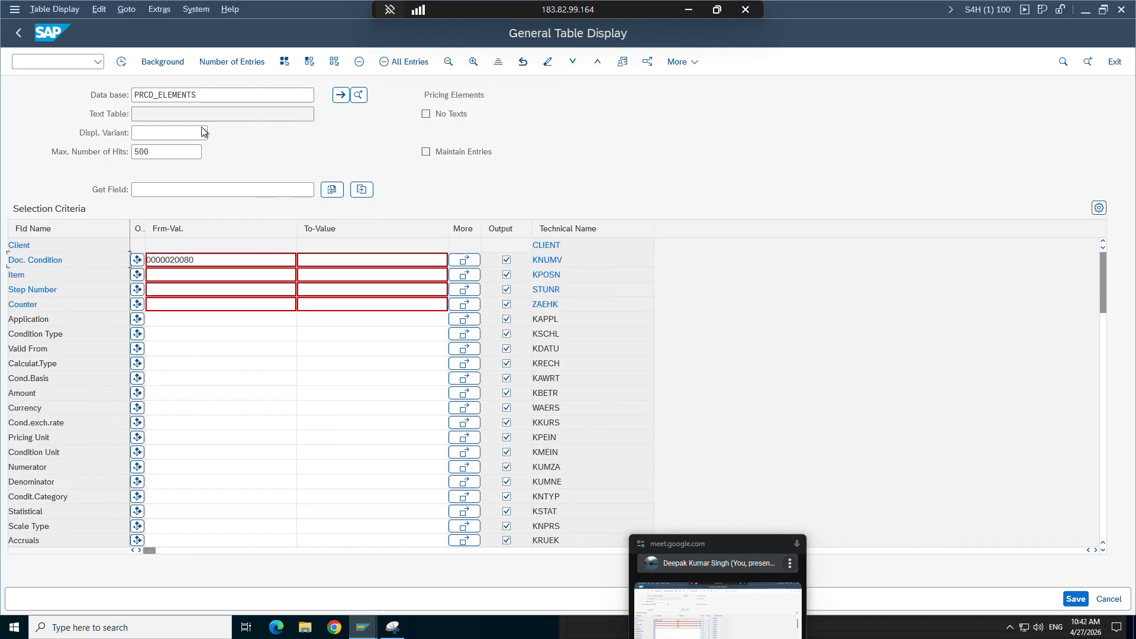
pyautogui.click(202, 96)
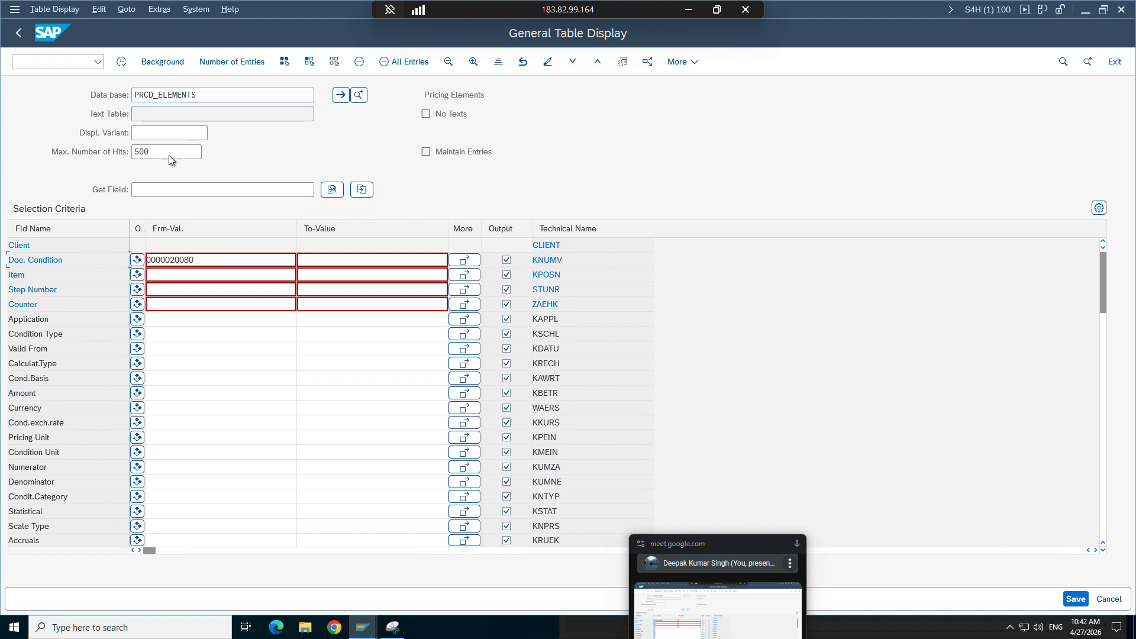
pyautogui.click(121, 61)
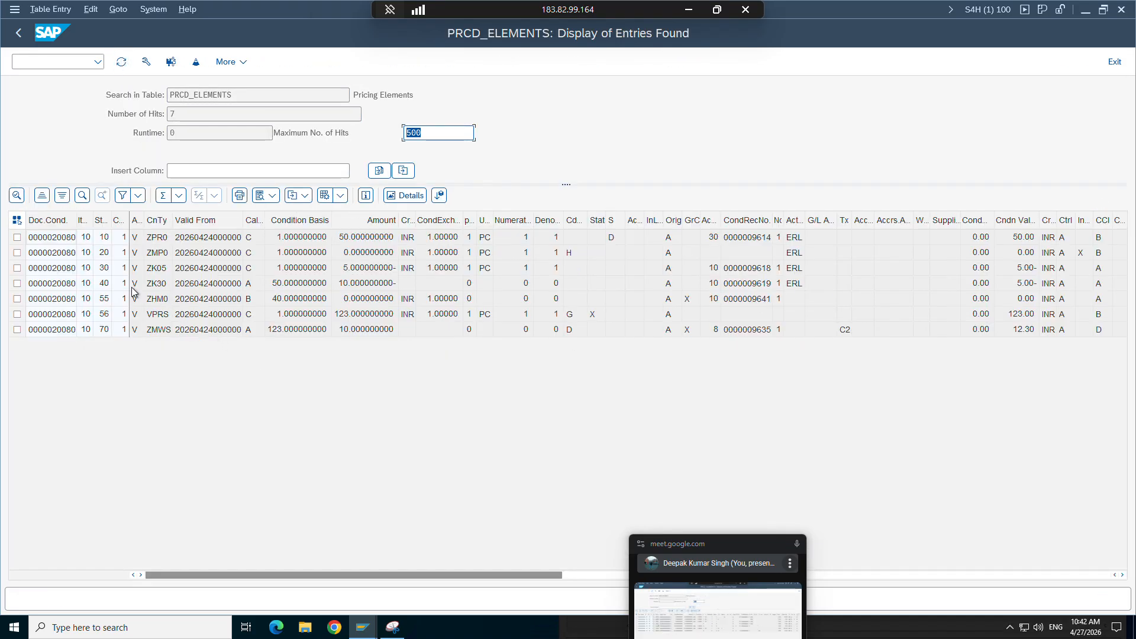
pyautogui.click(17, 286)
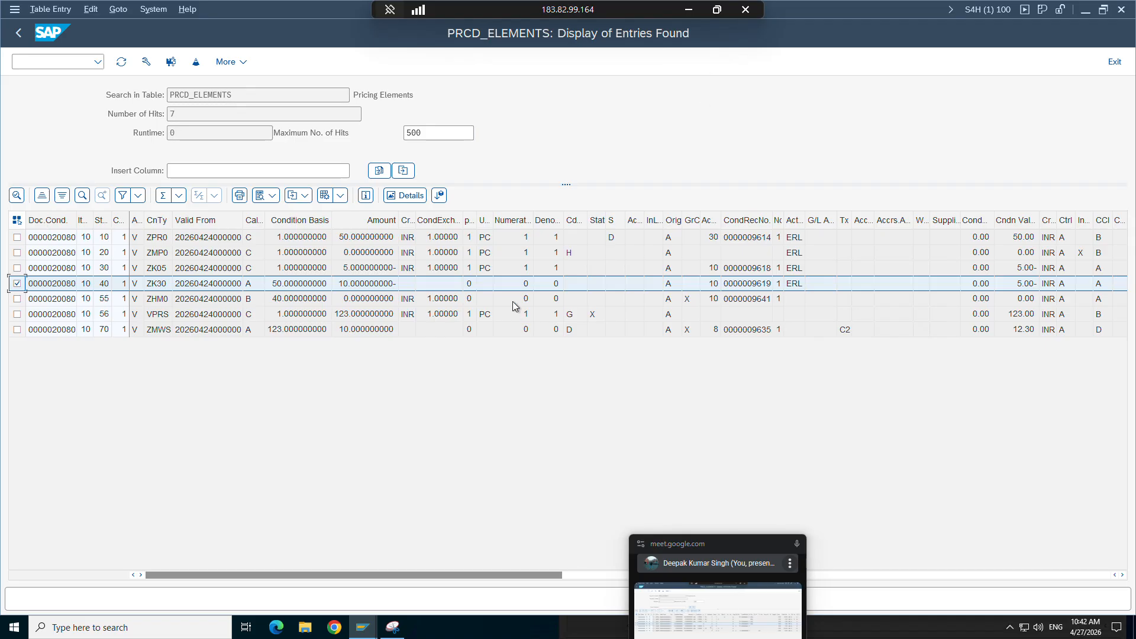
# Return to the ZK30 line in the sales order's item conditions and bring up the pricing procedure's control data alongside.
pyautogui.click(688, 10)
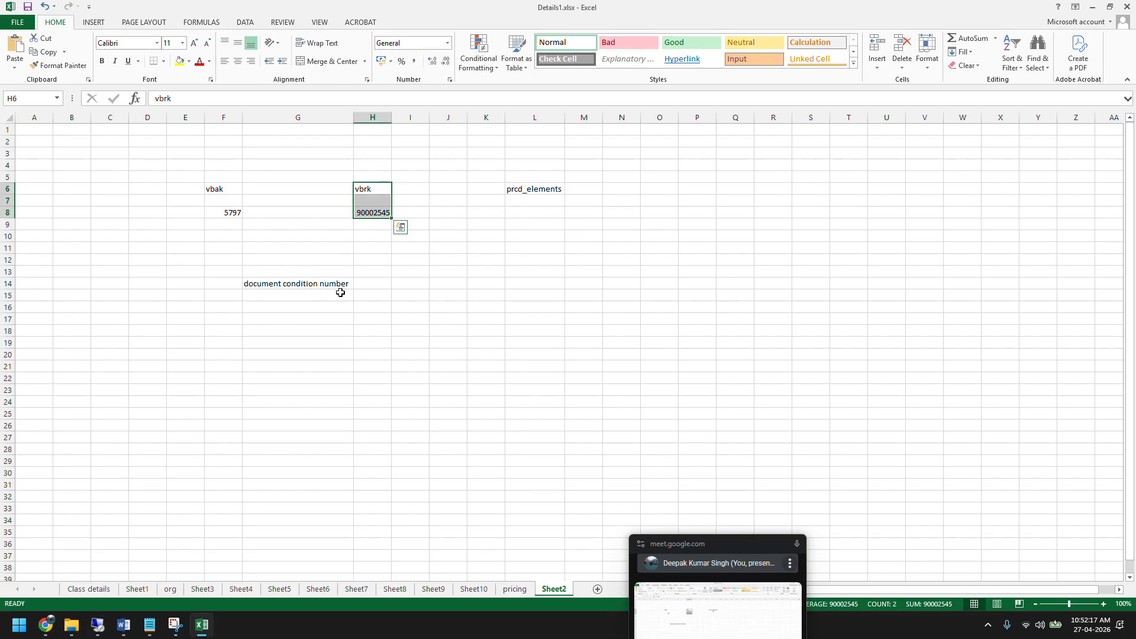
pyautogui.hotkey('alt', 'Tab')
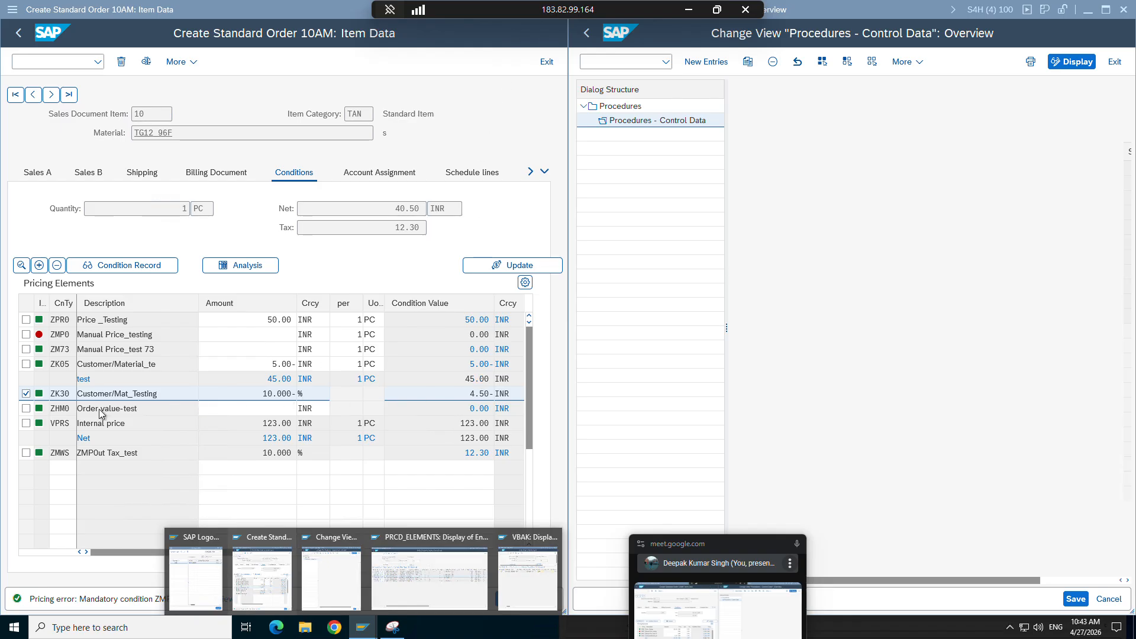
pyautogui.click(46, 398)
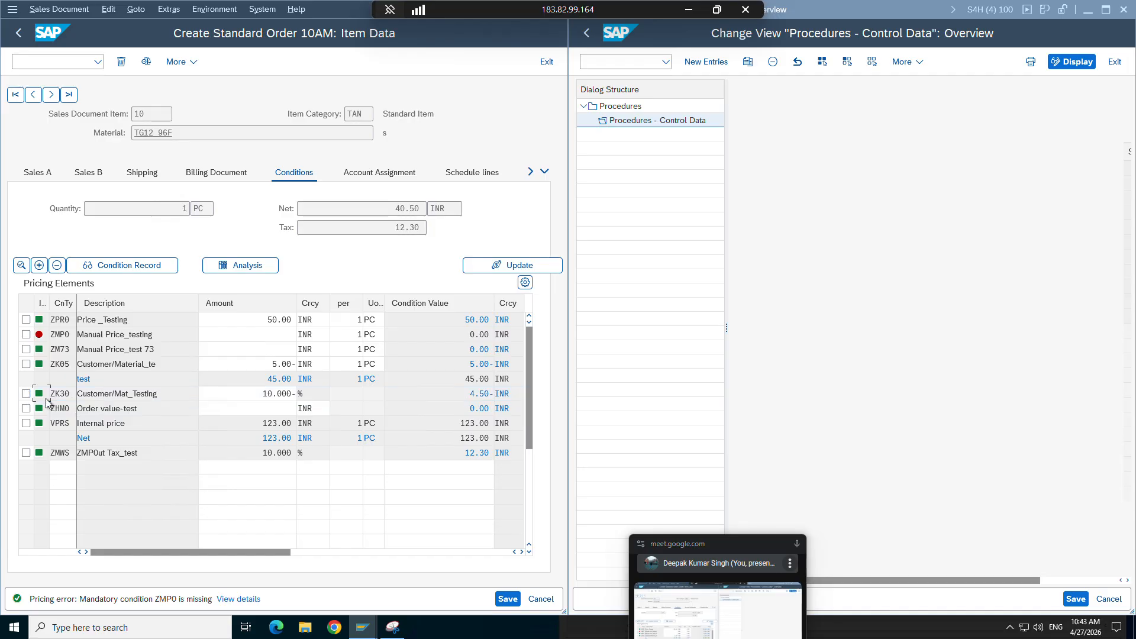
pyautogui.click(65, 395)
pyautogui.moveTo(363, 626)
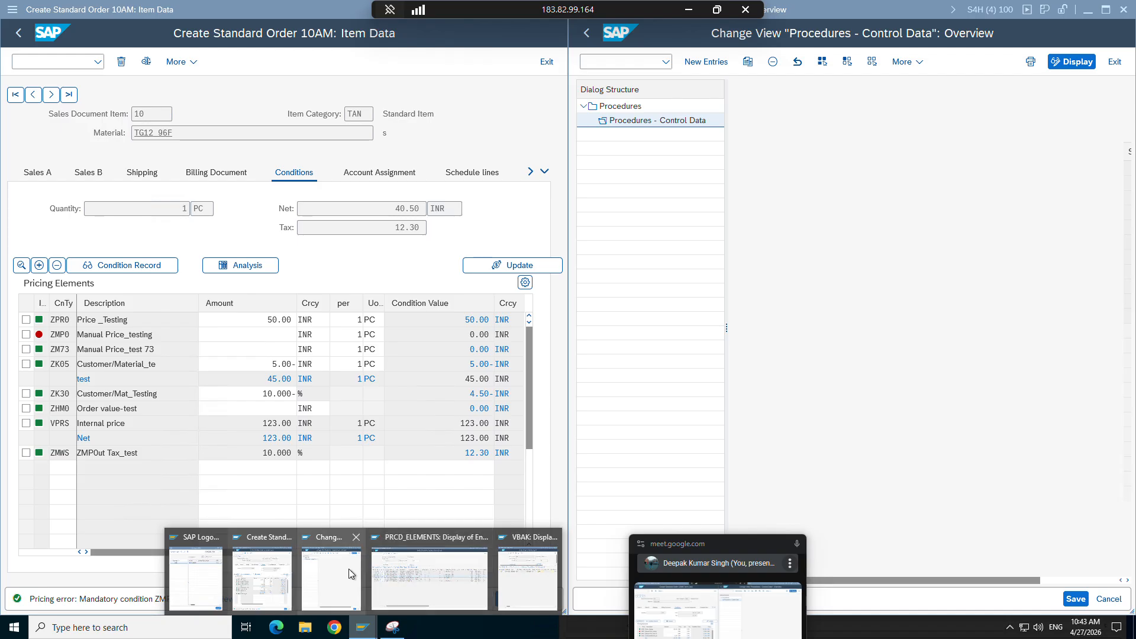
pyautogui.click(351, 573)
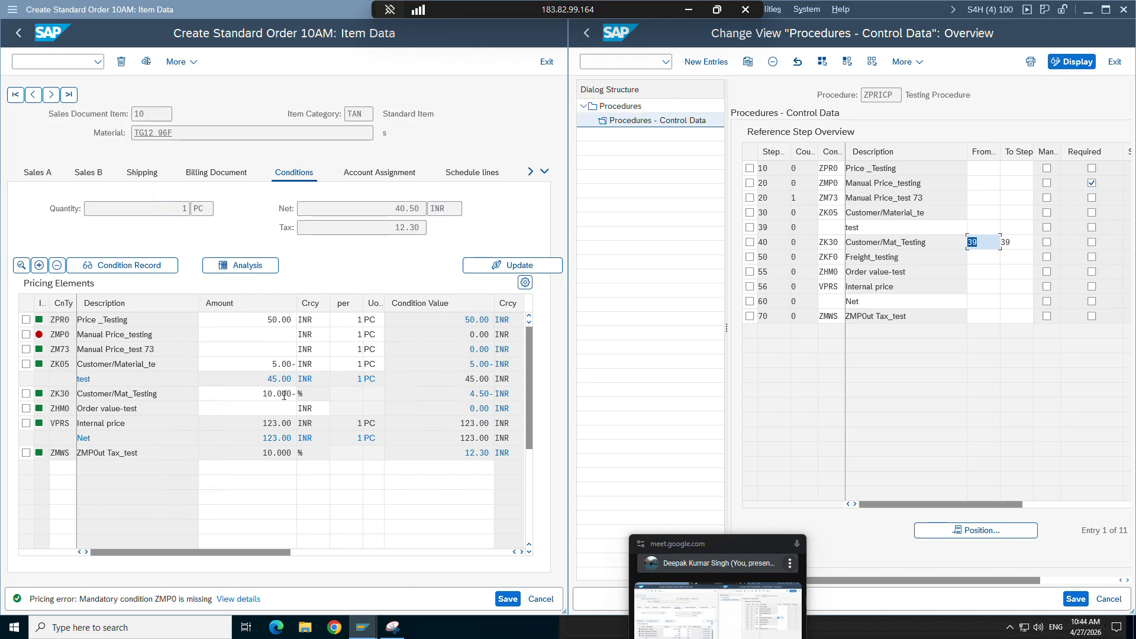
# Highlight the amount and condition value of ZK30 in the sales order's item conditions and select its line.
pyautogui.click(258, 396)
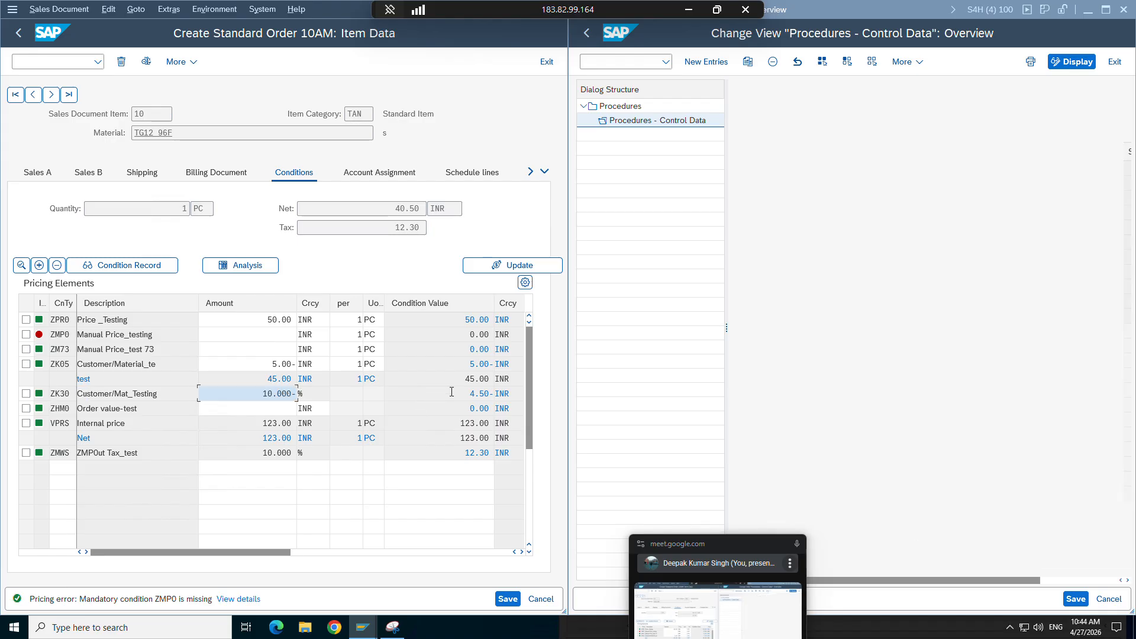
pyautogui.click(472, 396)
pyautogui.moveTo(471, 397); pyautogui.dragTo(493, 397)
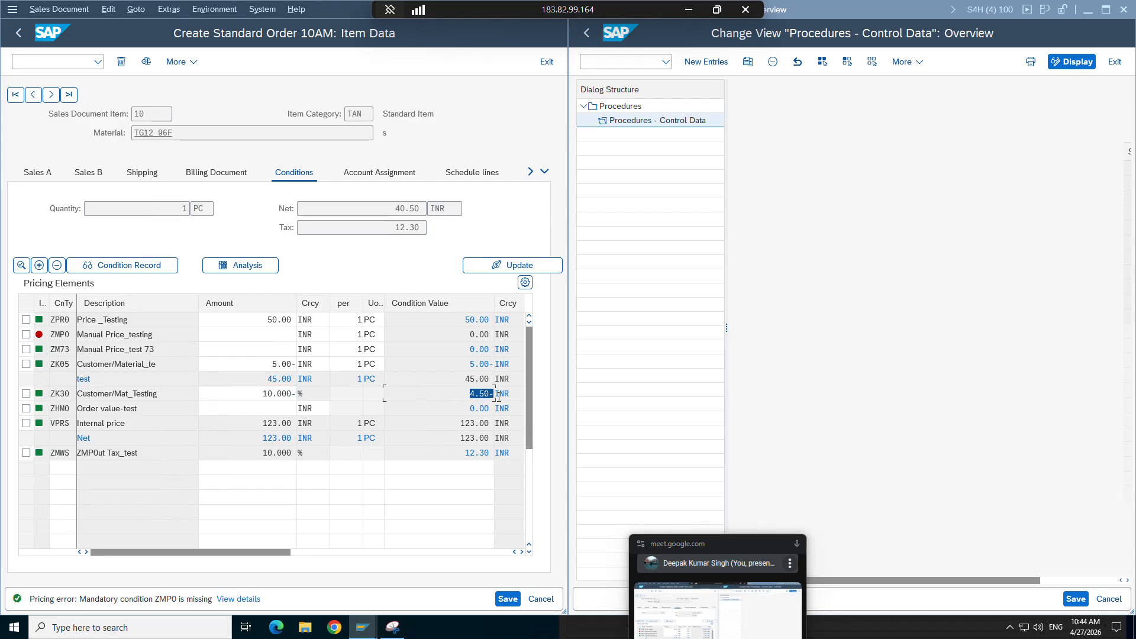
pyautogui.click(482, 397)
pyautogui.click(26, 394)
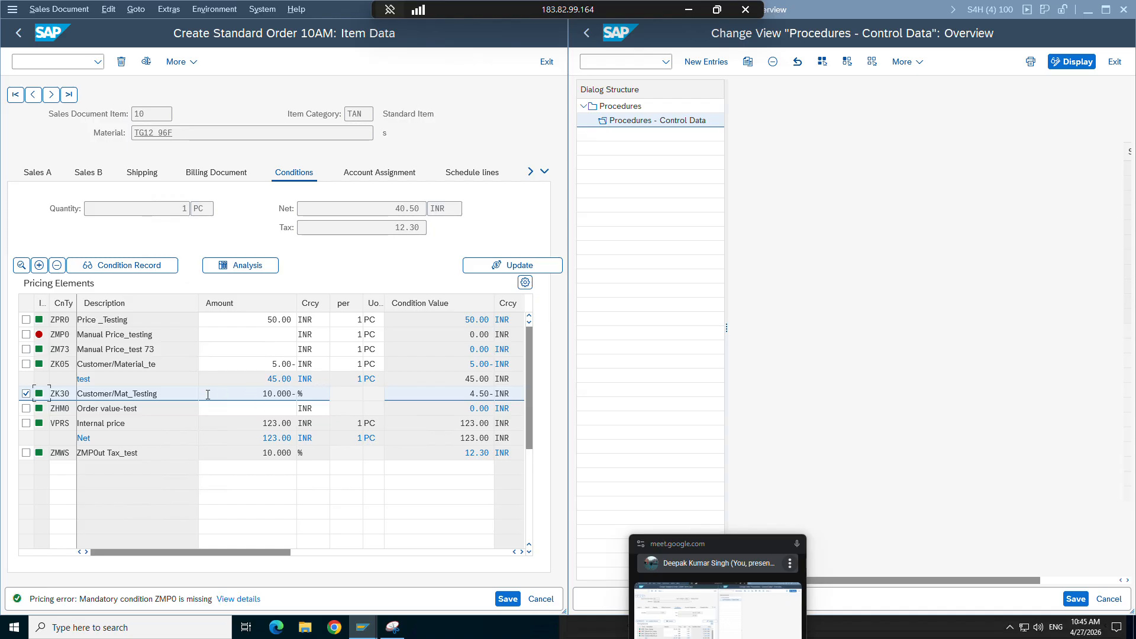
# Open the condition detail of ZK30, highlight its condition basis, and go back to the item conditions.
pyautogui.doubleClick(63, 391)
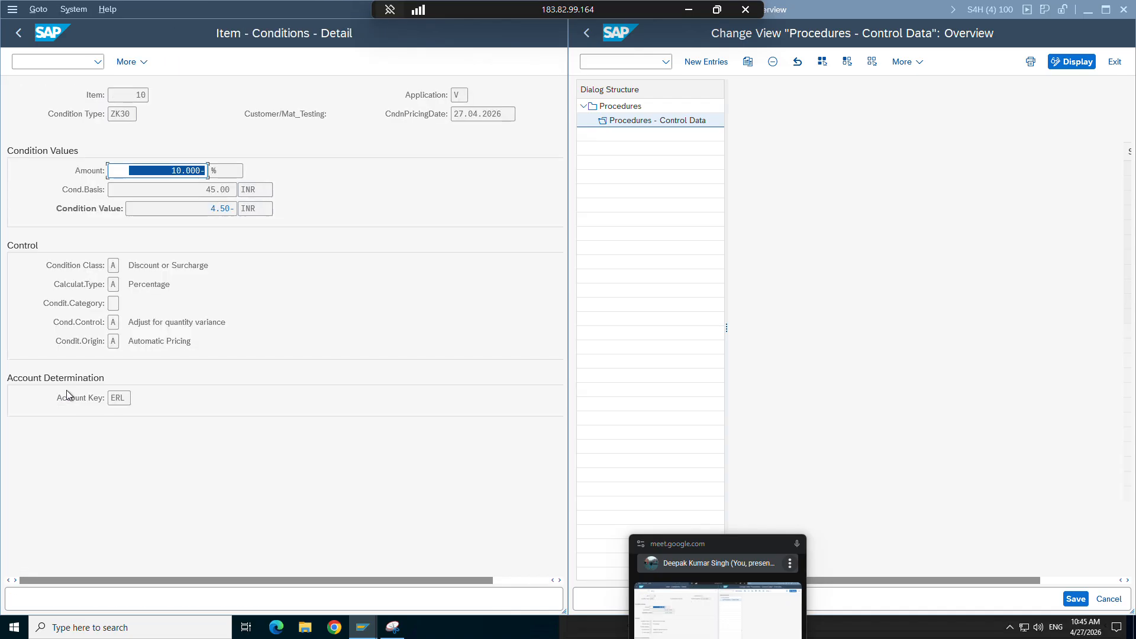
pyautogui.moveTo(200, 189); pyautogui.dragTo(240, 191)
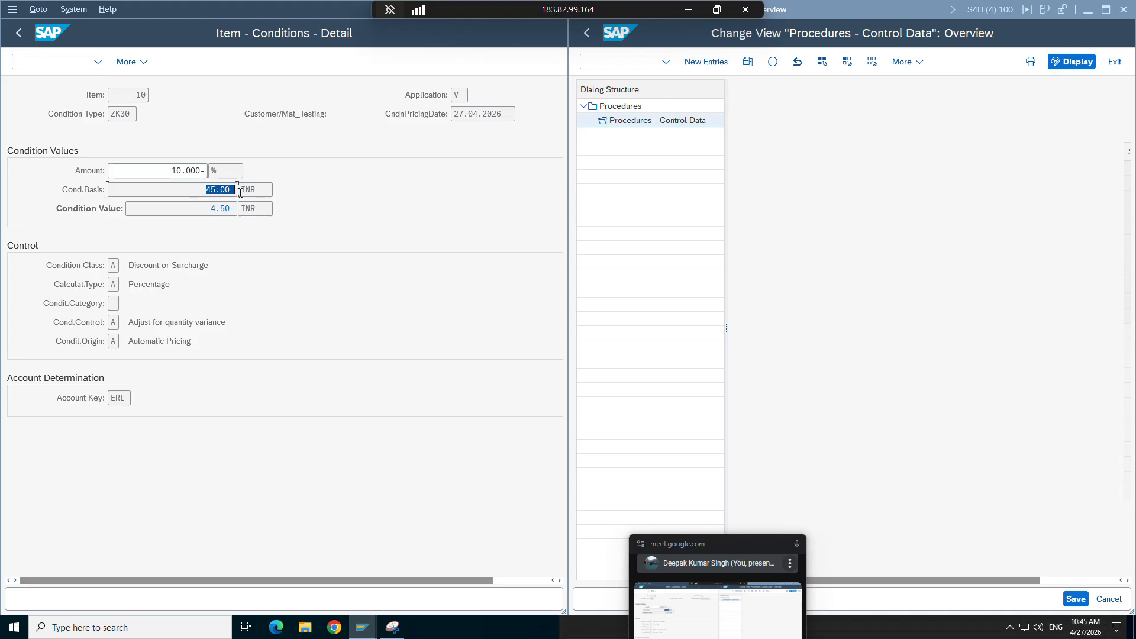
pyautogui.click(240, 191)
pyautogui.click(19, 40)
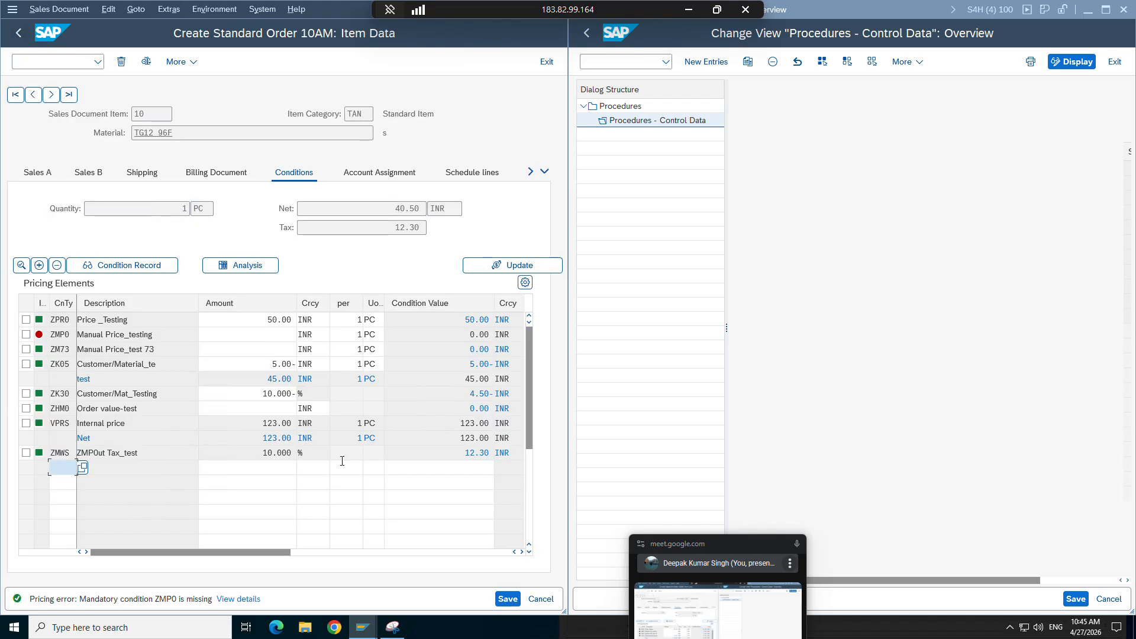
# Check the pricing procedure field notes in the Word study material and return to the remote SAP session.
pyautogui.click(363, 628)
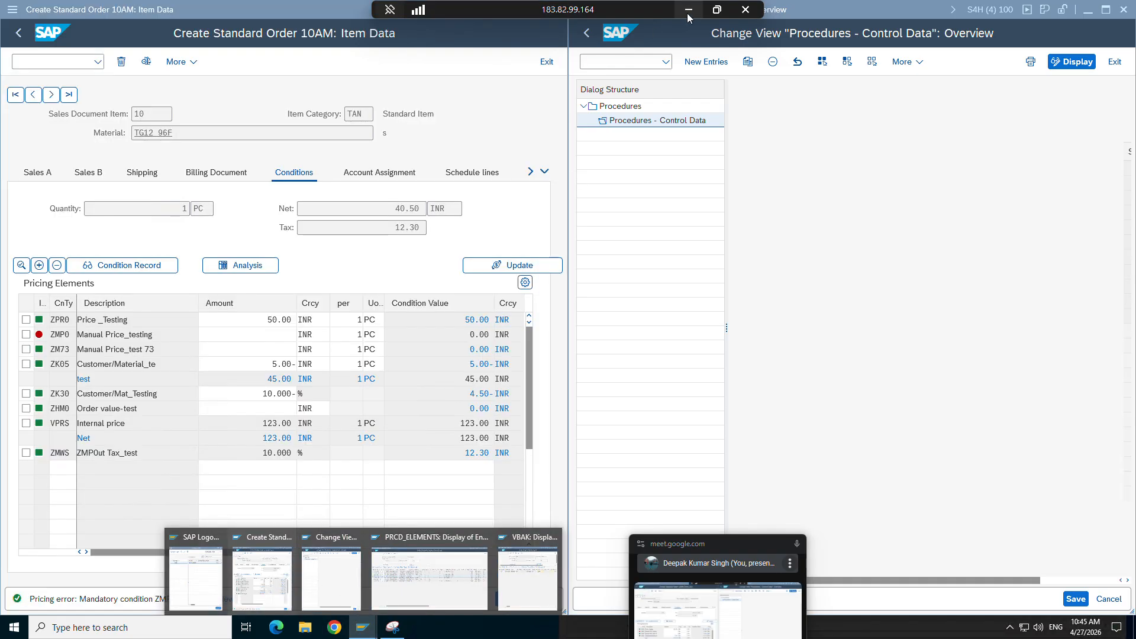
pyautogui.click(687, 11)
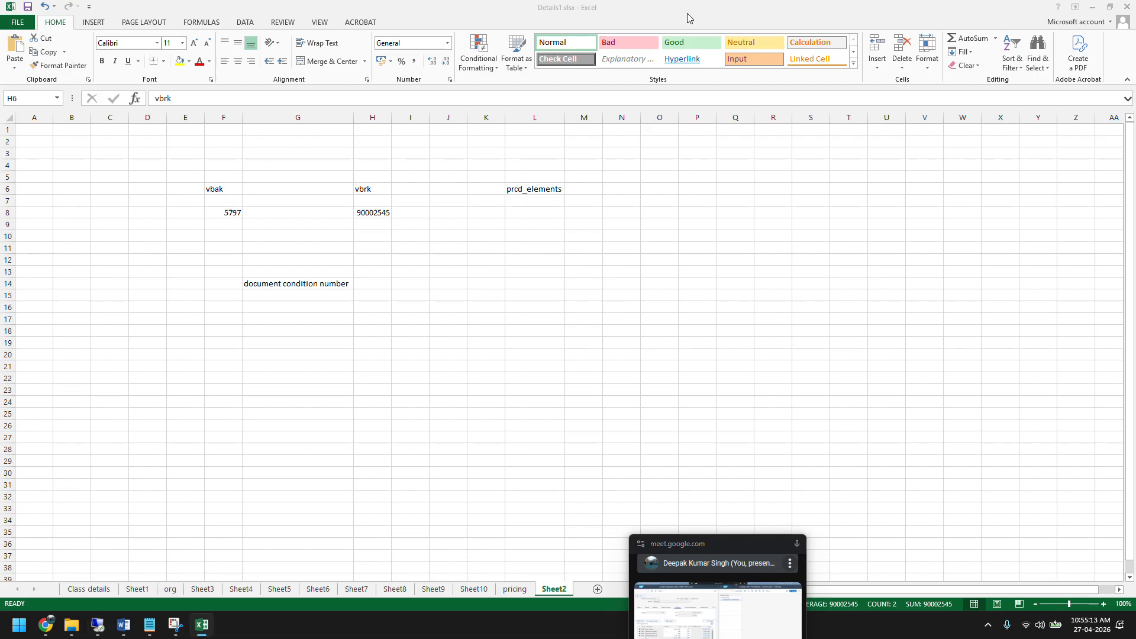
pyautogui.click(125, 624)
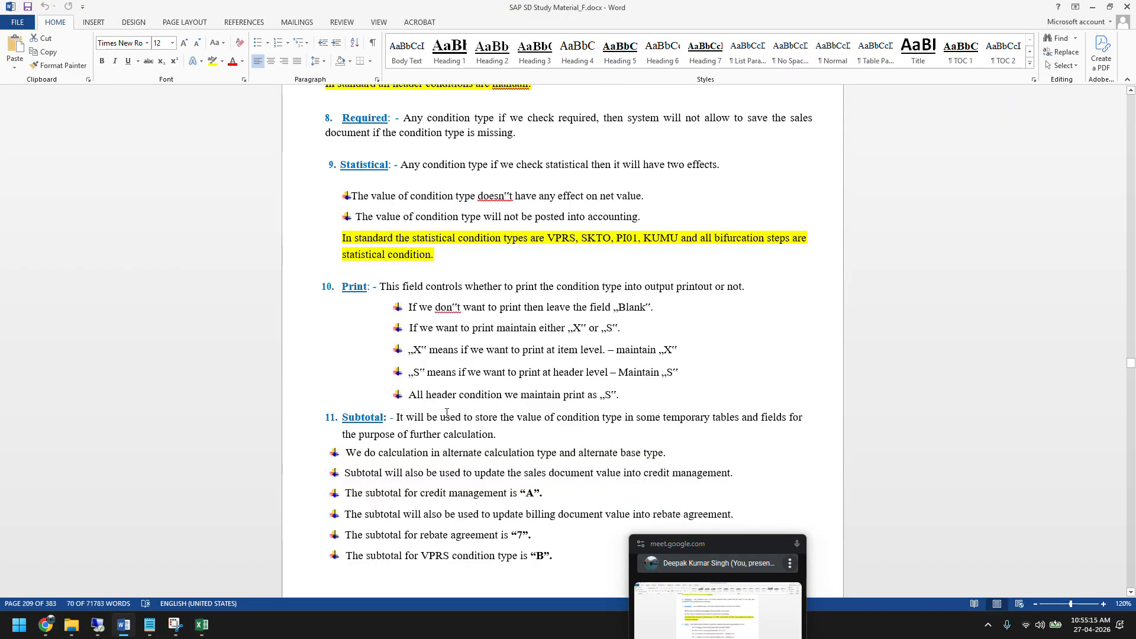
pyautogui.click(97, 626)
# Maximize the control data view of pricing procedure ZPRICP and select the VPRS line at step 56.
pyautogui.moveTo(363, 627)
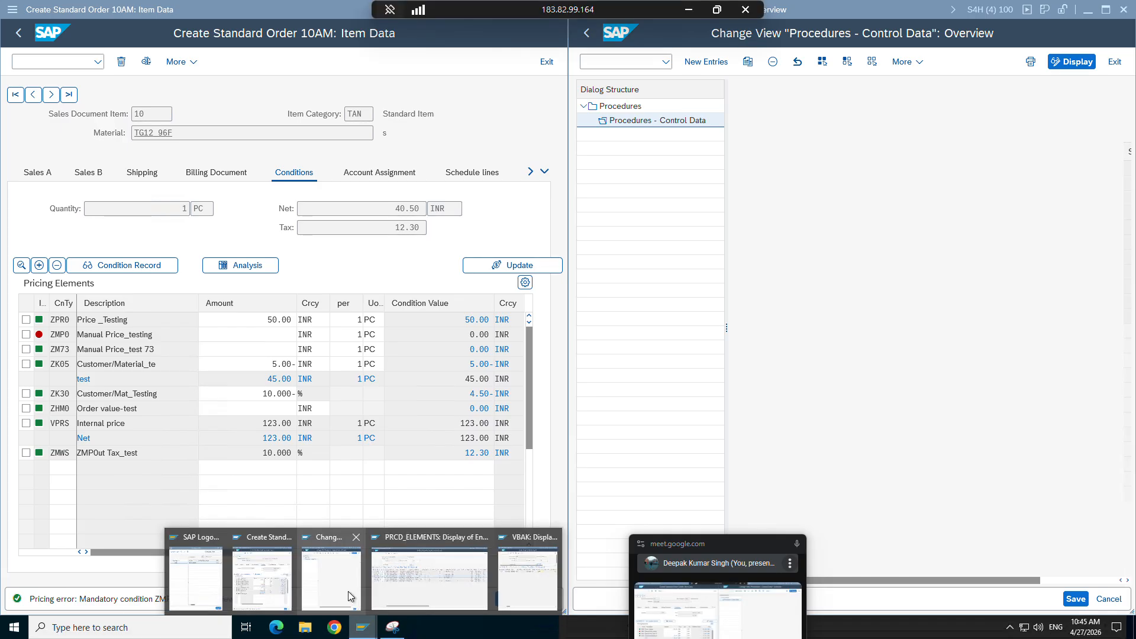
pyautogui.moveTo(320, 586)
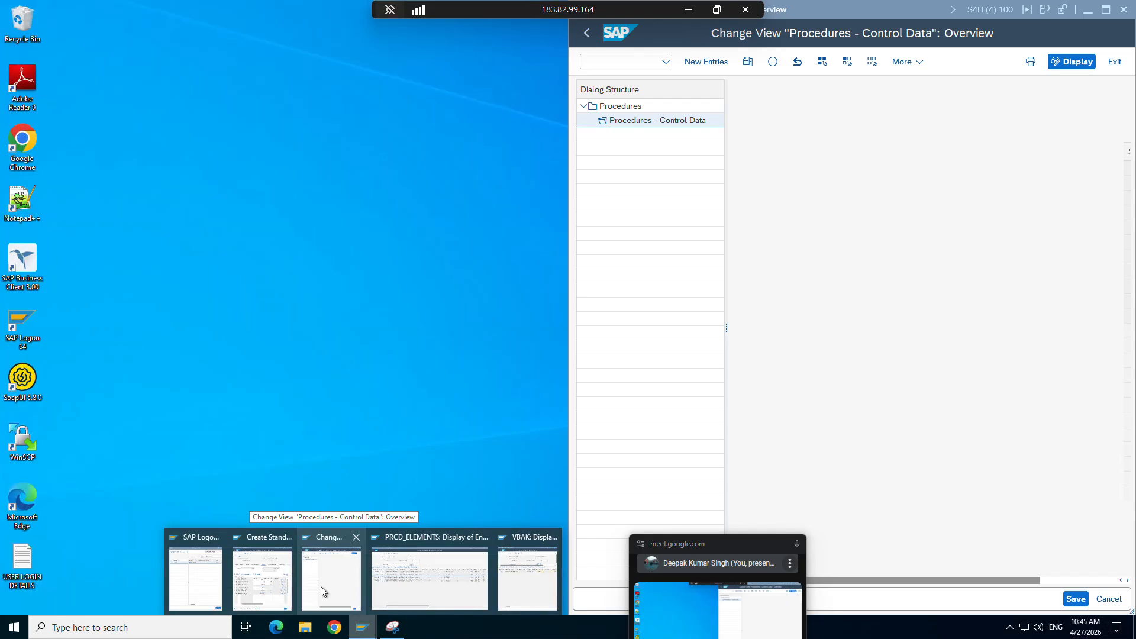
pyautogui.click(320, 587)
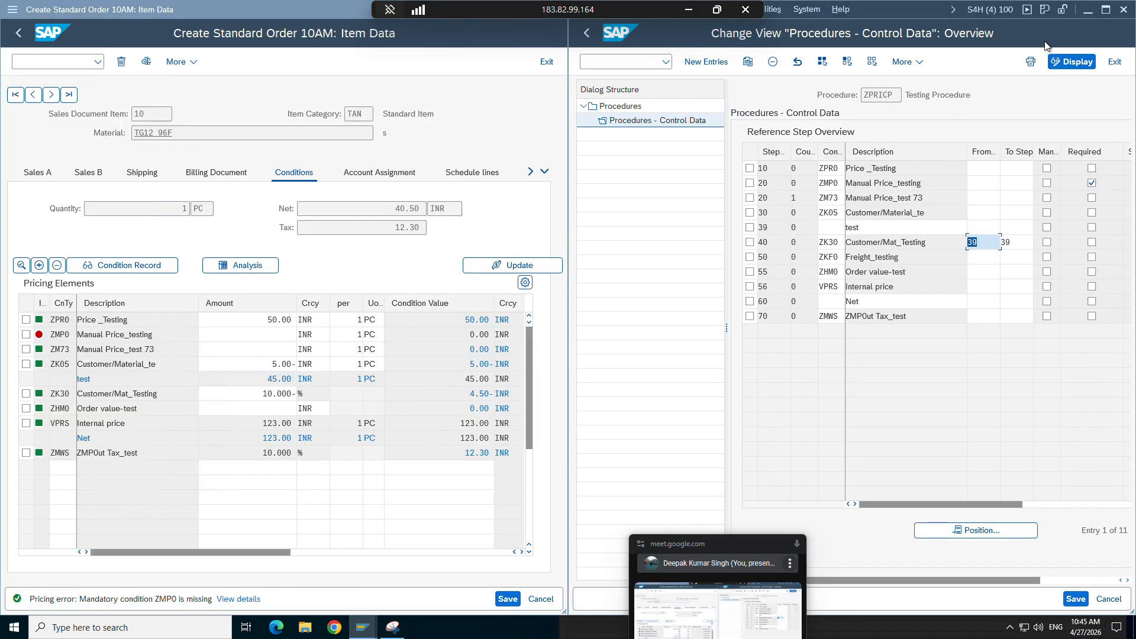
pyautogui.click(1105, 9)
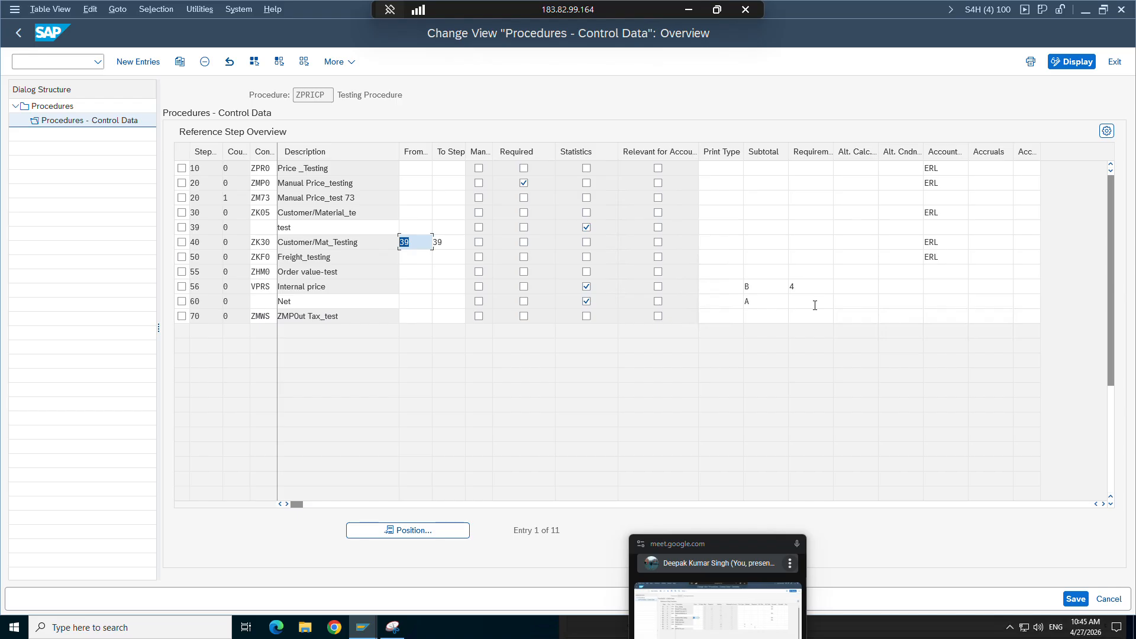
pyautogui.click(182, 286)
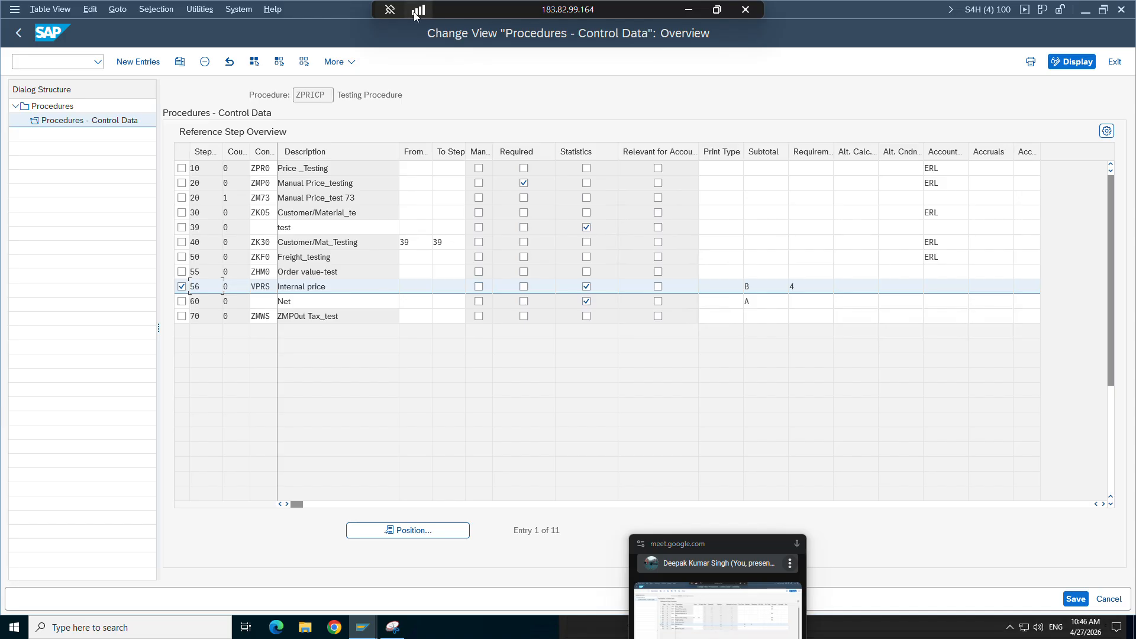
# Switch to the Word study material and highlight the net value and accounting effects listed under the Statistical field.
pyautogui.click(684, 14)
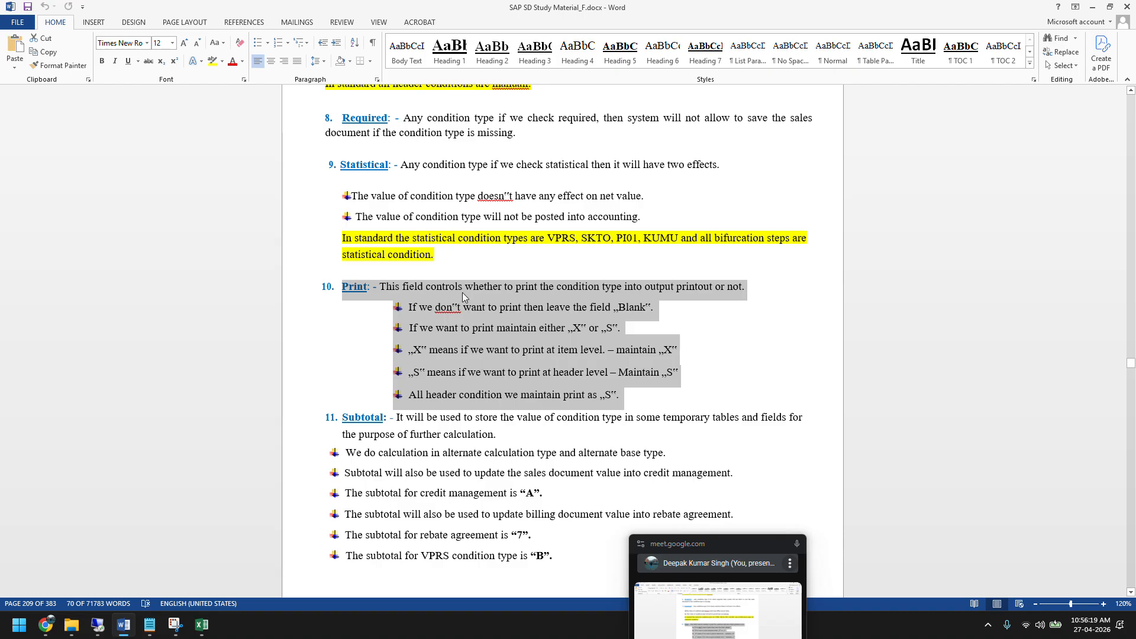
pyautogui.moveTo(643, 217); pyautogui.dragTo(322, 217)
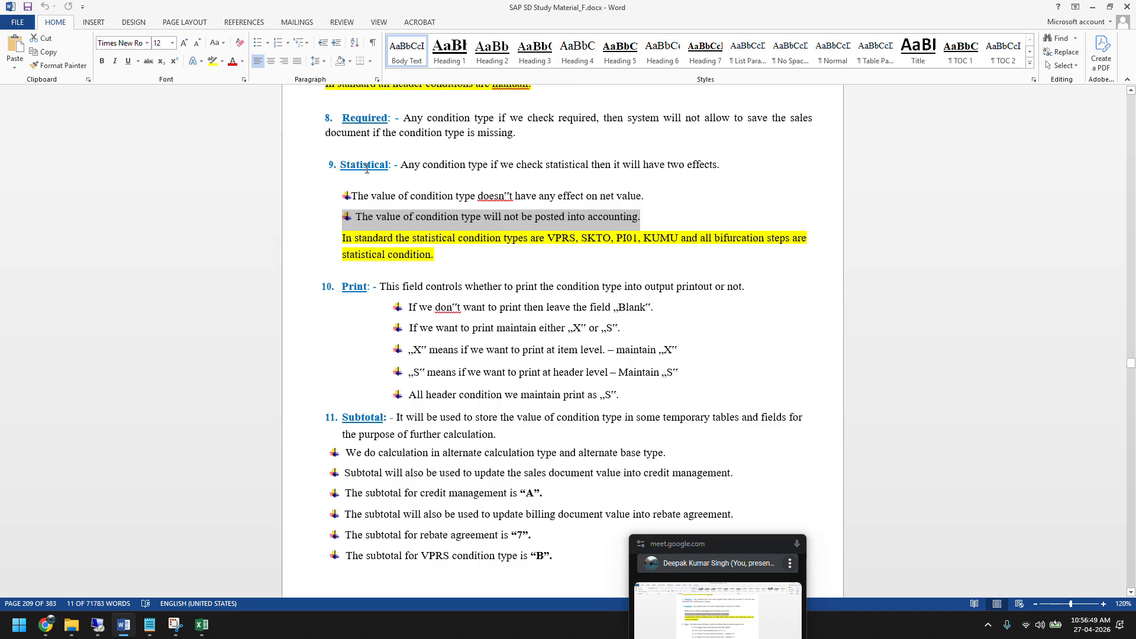
pyautogui.moveTo(411, 197); pyautogui.dragTo(504, 197)
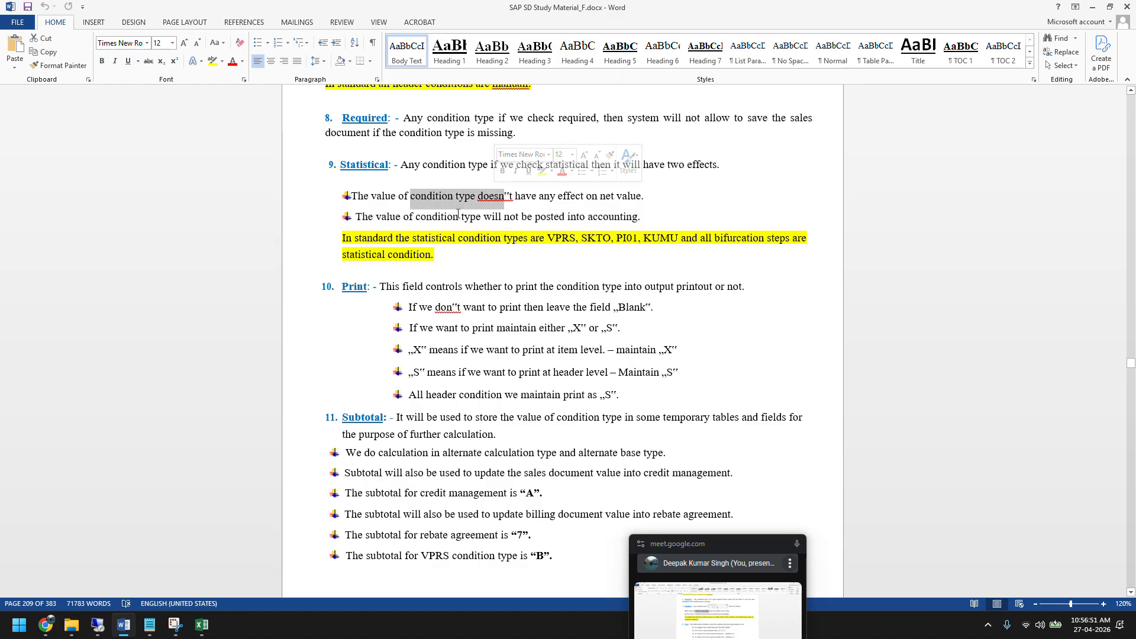
pyautogui.moveTo(431, 217); pyautogui.dragTo(603, 220)
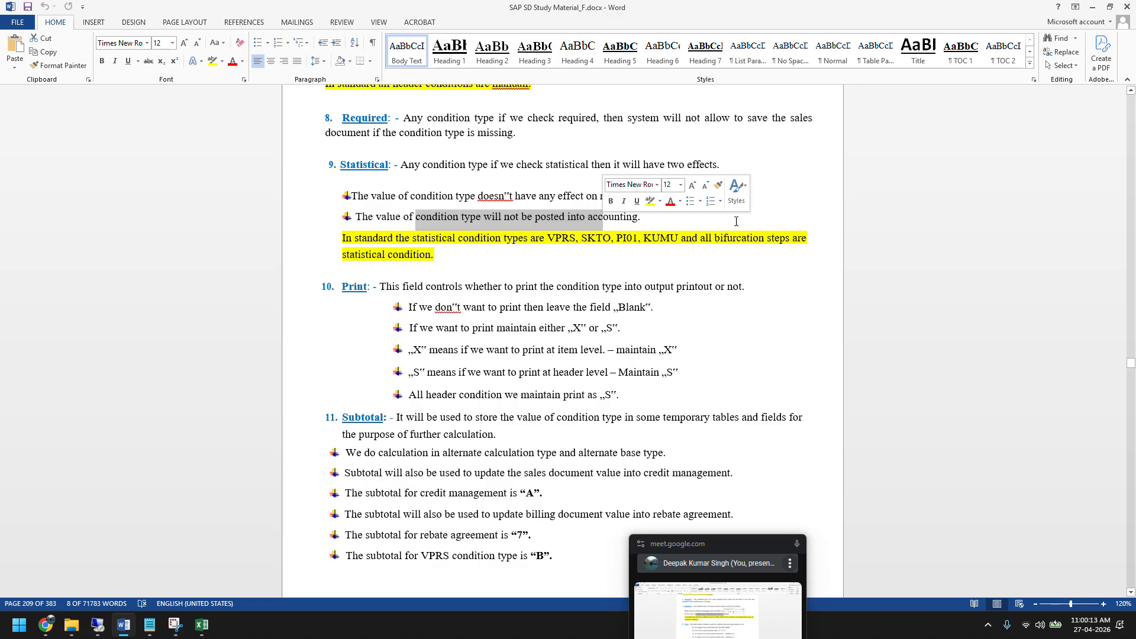
# Return to the sales order's item conditions in SAP, highlight the VPRS amount and select the VPRS line.
pyautogui.click(97, 624)
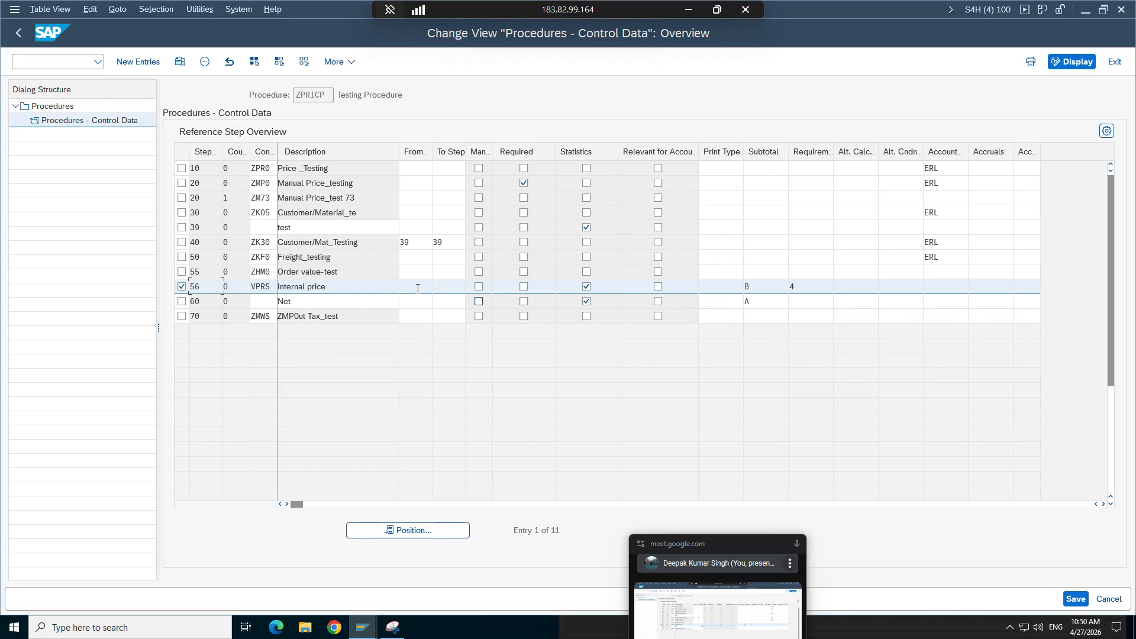
pyautogui.moveTo(363, 627)
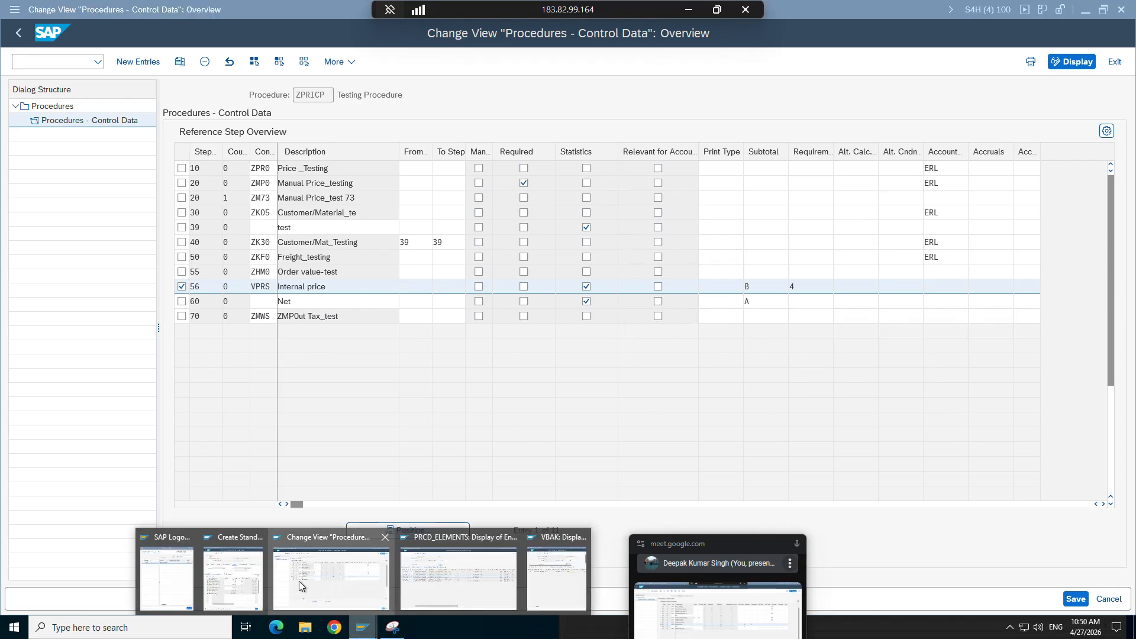
pyautogui.click(236, 583)
pyautogui.moveTo(261, 424); pyautogui.dragTo(310, 427)
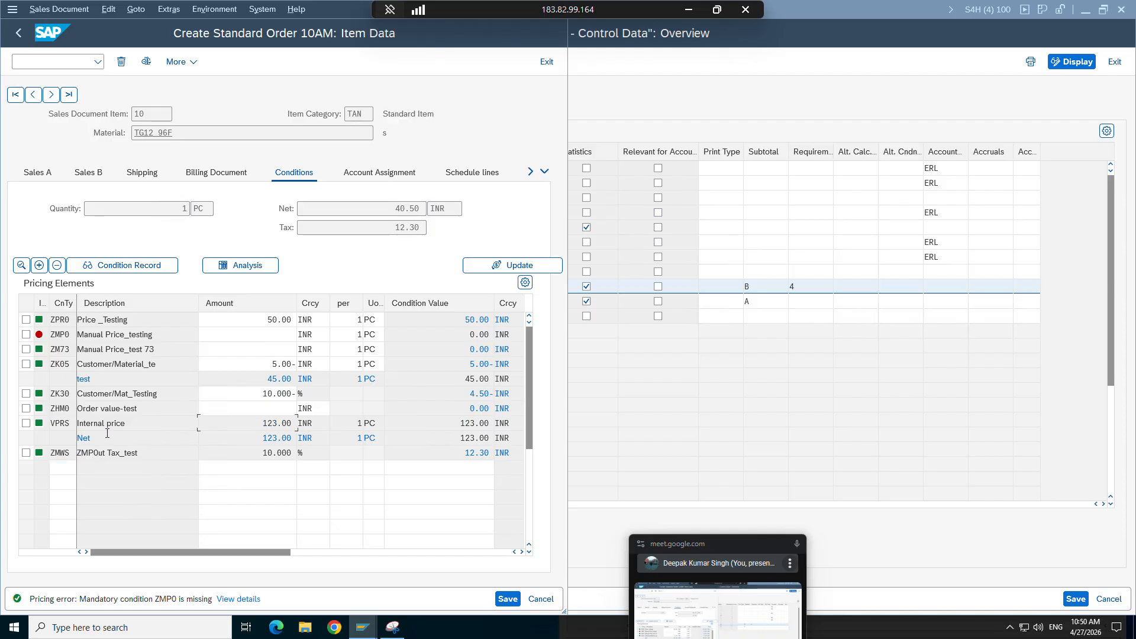
pyautogui.click(26, 423)
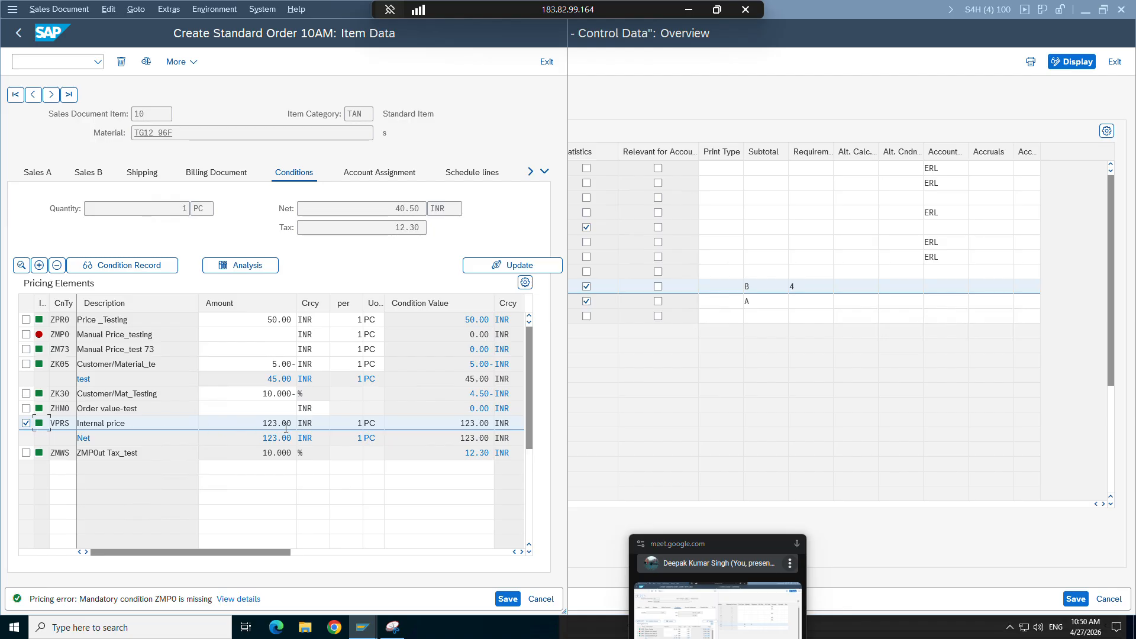
# Return to the pricing procedure's control data and mark the VPRS step as relevant for account determination.
pyautogui.click(644, 384)
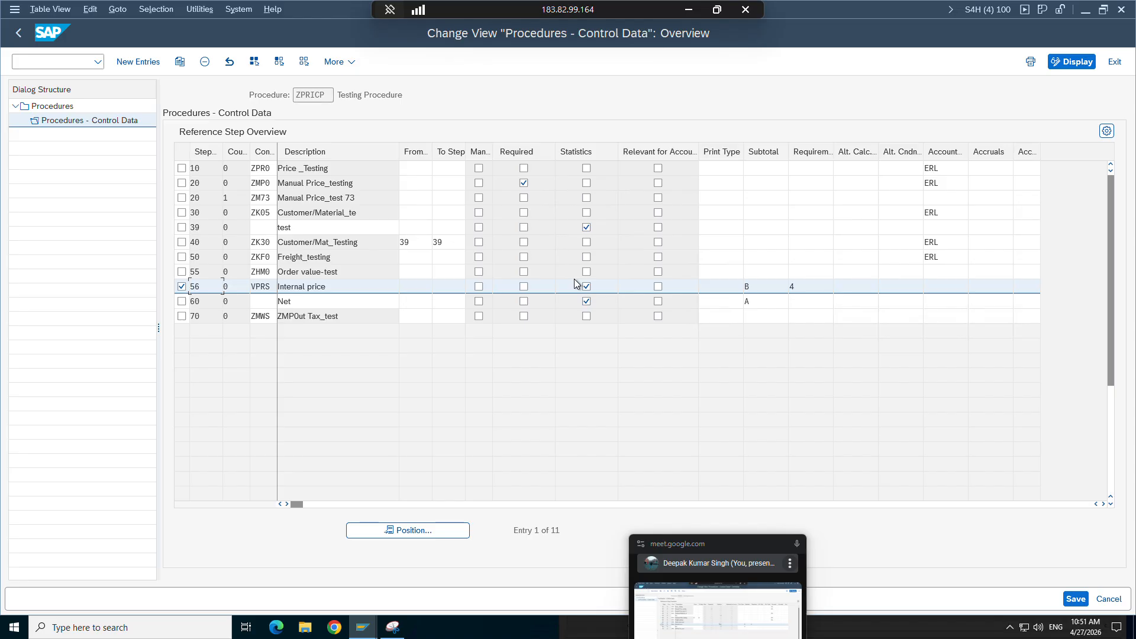
pyautogui.click(658, 287)
pyautogui.moveTo(743, 153); pyautogui.dragTo(743, 153)
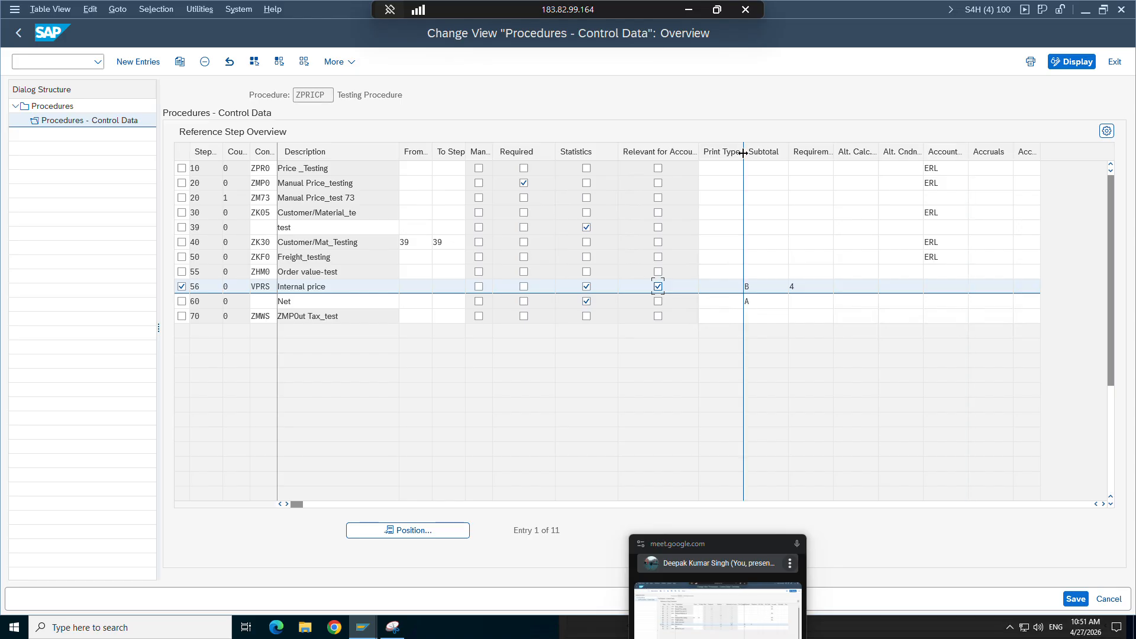